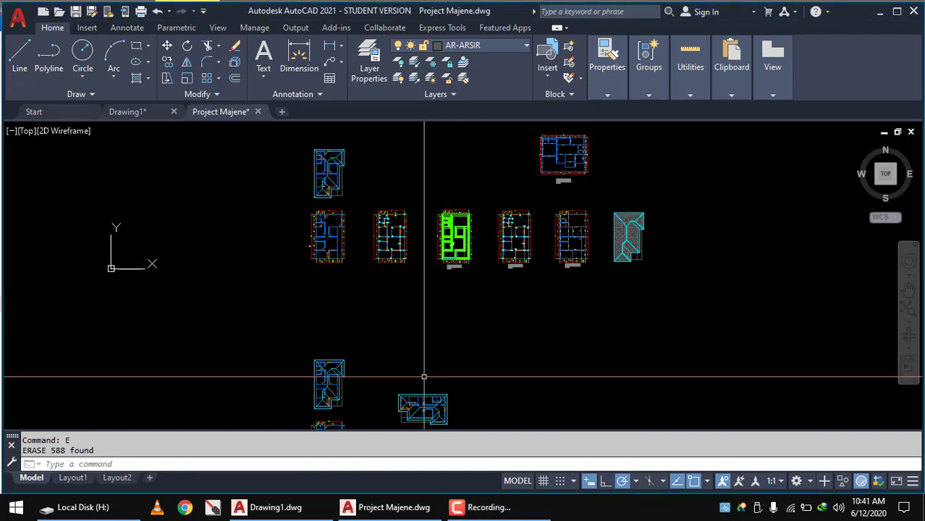
Pan and zoom along the row of floor plans, green ring beam plan and roof plan
{"action": "scroll", "coordinate": [445, 340], "scroll_direction": "up", "scroll_amount": 2}
{"action": "mouse_move", "coordinate": [434, 347]}
{"action": "middle_mouse_down"}
{"action": "mouse_move", "coordinate": [441, 316]}
{"action": "mouse_move", "coordinate": [497, 326]}
{"action": "mouse_move", "coordinate": [510, 420]}
{"action": "middle_mouse_up"}
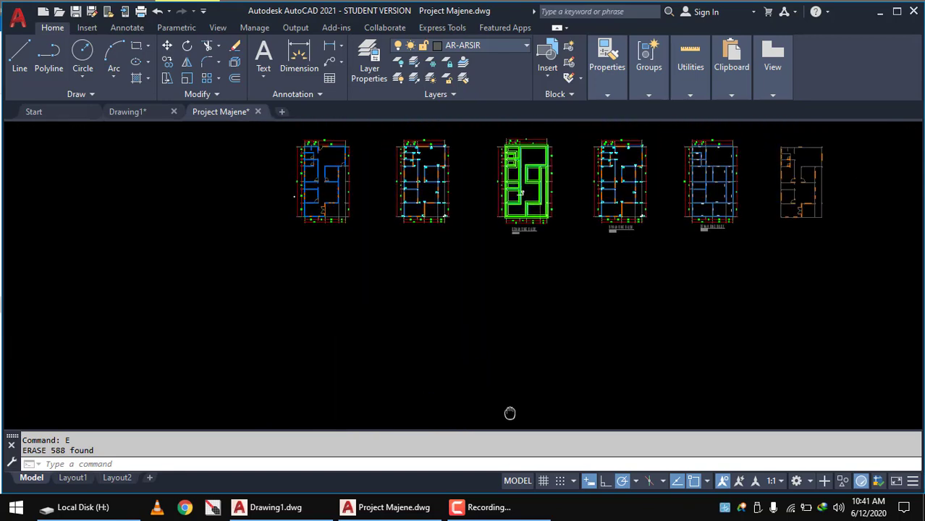
{"action": "scroll", "coordinate": [454, 207], "scroll_direction": "up", "scroll_amount": 2}
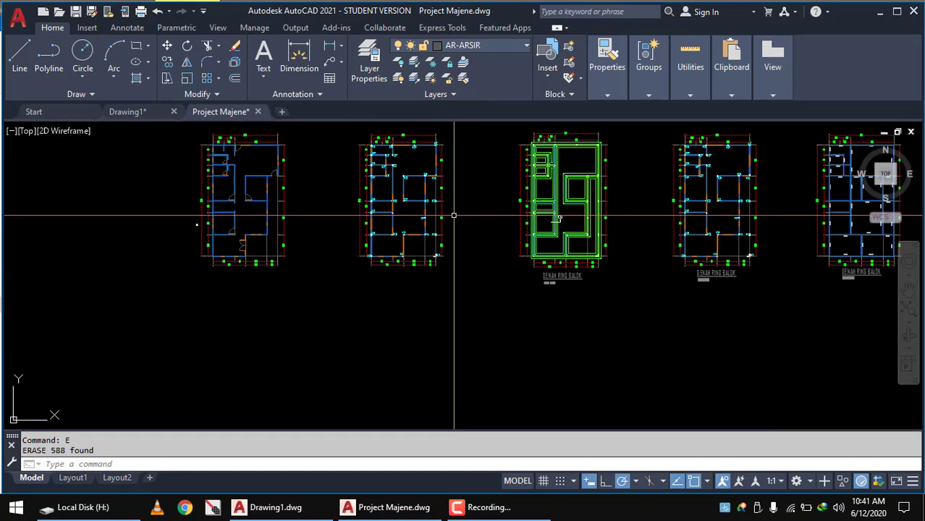
{"action": "middle_click_drag", "start_coordinate": [463, 261], "coordinate": [473, 311]}
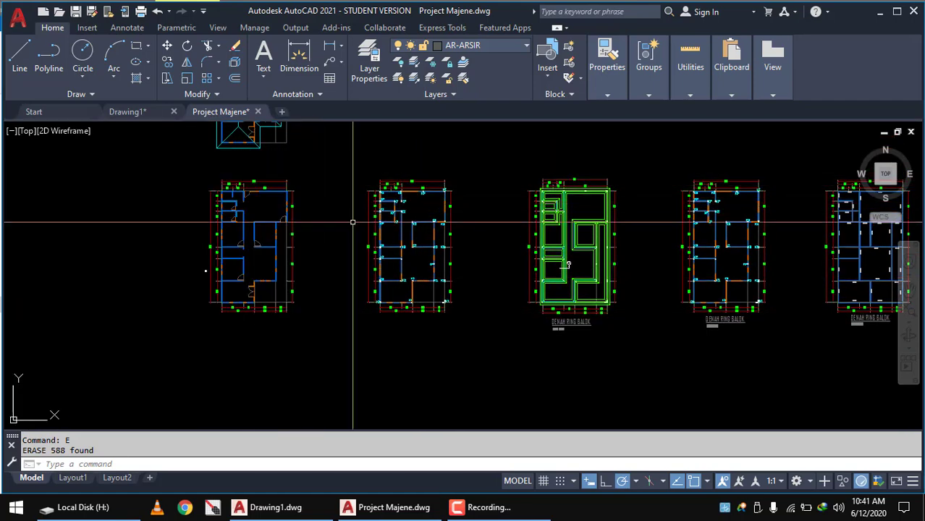
{"action": "scroll", "coordinate": [319, 228], "scroll_direction": "up", "scroll_amount": 2}
{"action": "scroll", "coordinate": [228, 240], "scroll_direction": "up", "scroll_amount": 3}
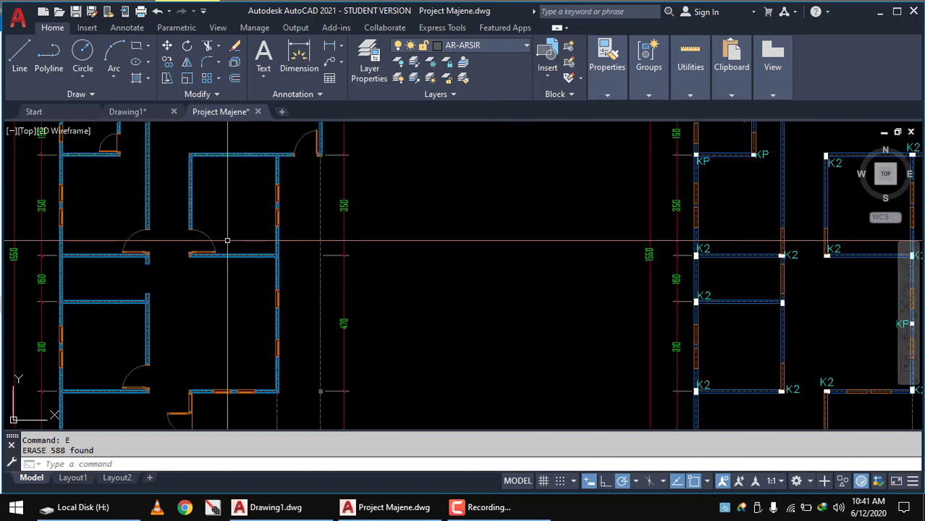
{"action": "scroll", "coordinate": [227, 240], "scroll_direction": "up", "scroll_amount": 3}
{"action": "middle_click_drag", "start_coordinate": [228, 240], "coordinate": [376, 406]}
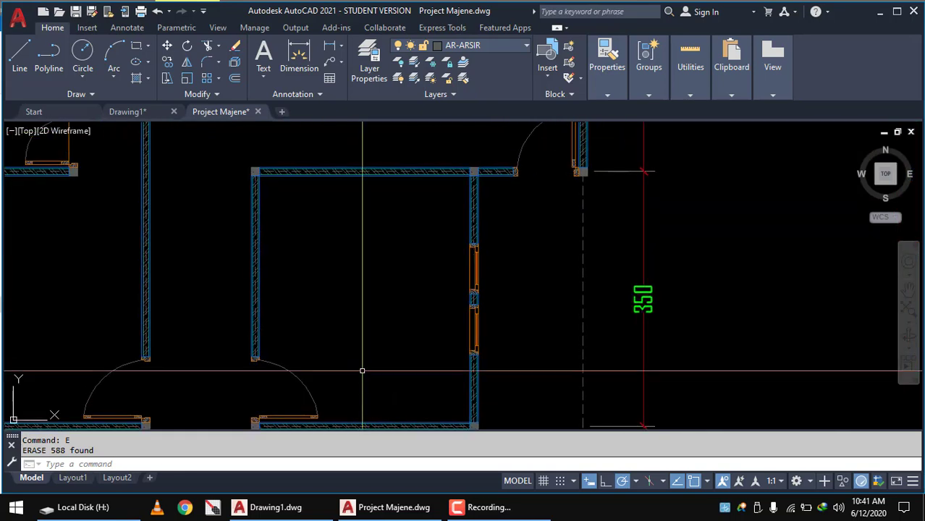
{"action": "scroll", "coordinate": [358, 334], "scroll_direction": "down", "scroll_amount": 5}
{"action": "mouse_move", "coordinate": [501, 326]}
{"action": "middle_mouse_down"}
{"action": "mouse_move", "coordinate": [448, 287]}
{"action": "mouse_move", "coordinate": [422, 306]}
{"action": "middle_mouse_up"}
{"action": "middle_click_drag", "start_coordinate": [512, 354], "coordinate": [300, 272]}
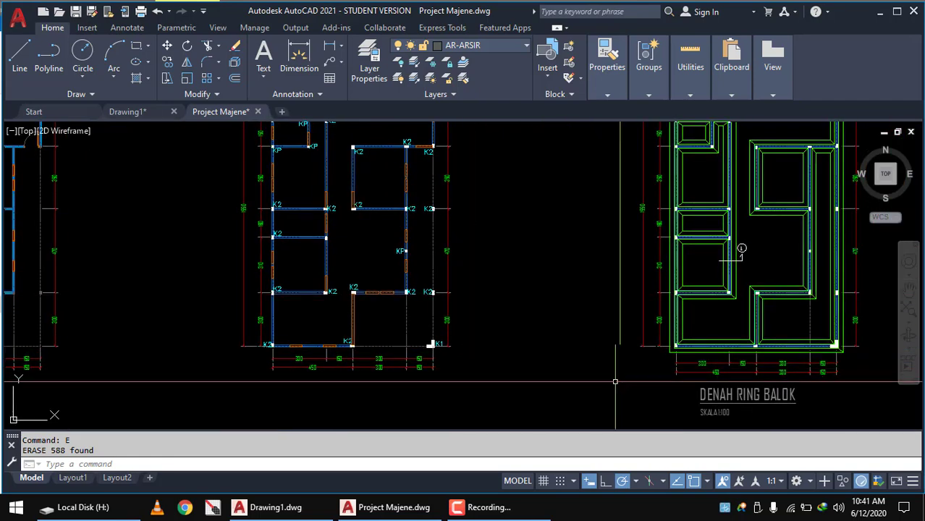
{"action": "middle_click_drag", "start_coordinate": [615, 381], "coordinate": [399, 378]}
{"action": "scroll", "coordinate": [398, 378], "scroll_direction": "up", "scroll_amount": 2}
{"action": "scroll", "coordinate": [398, 378], "scroll_direction": "down", "scroll_amount": 2}
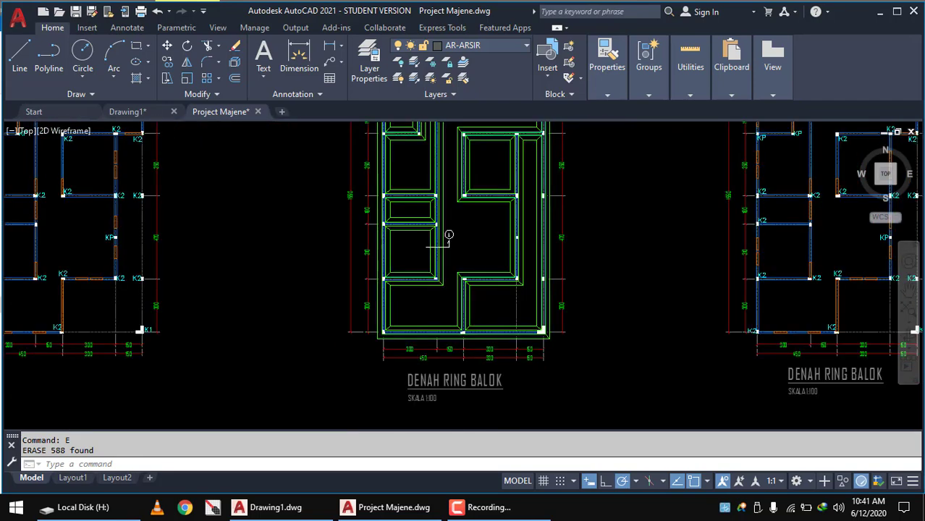
{"action": "scroll", "coordinate": [434, 325], "scroll_direction": "down", "scroll_amount": 4}
{"action": "scroll", "coordinate": [450, 362], "scroll_direction": "down", "scroll_amount": 2}
{"action": "scroll", "coordinate": [450, 345], "scroll_direction": "up", "scroll_amount": 3}
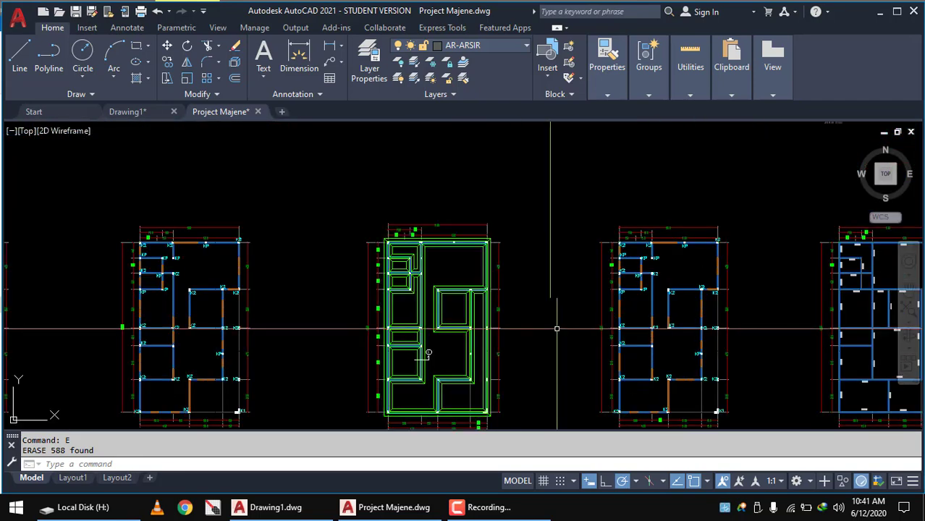
{"action": "middle_click_drag", "start_coordinate": [423, 351], "coordinate": [320, 351]}
{"action": "scroll", "coordinate": [549, 291], "scroll_direction": "down", "scroll_amount": 1}
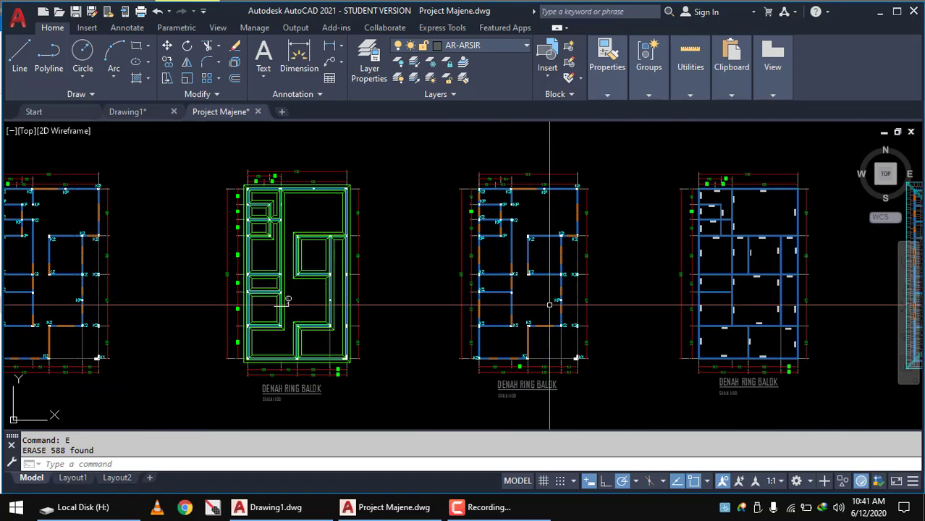
{"action": "middle_click_drag", "start_coordinate": [522, 327], "coordinate": [353, 334]}
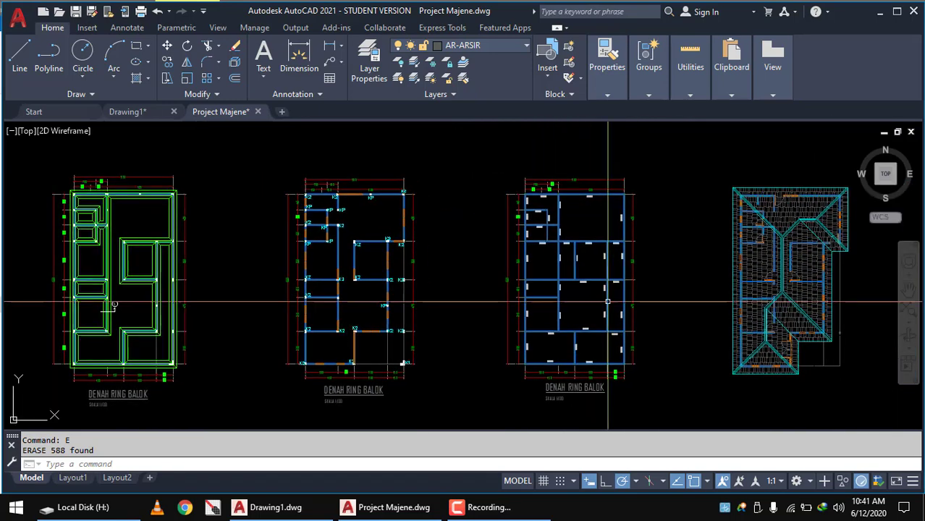
{"action": "scroll", "coordinate": [642, 298], "scroll_direction": "up", "scroll_amount": 2}
{"action": "middle_click_drag", "start_coordinate": [559, 297], "coordinate": [379, 318]}
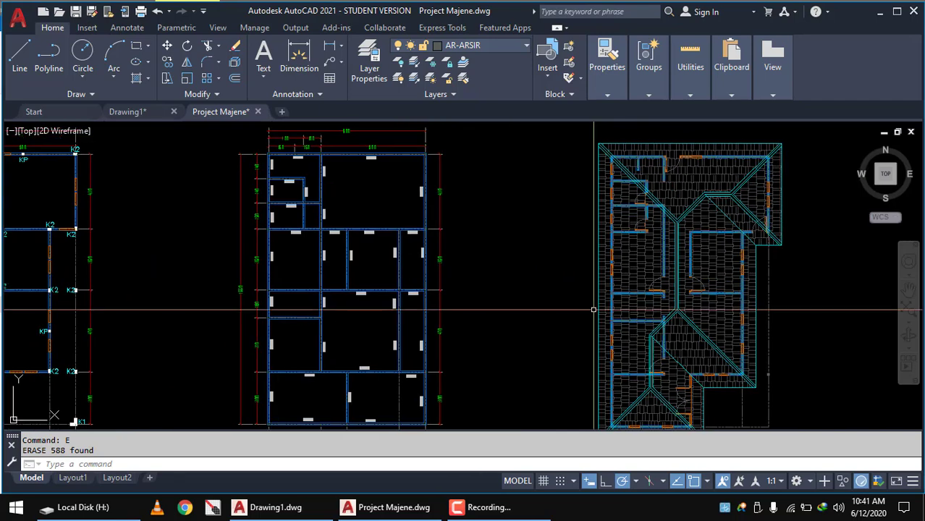
{"action": "scroll", "coordinate": [675, 308], "scroll_direction": "down", "scroll_amount": 3}
{"action": "scroll", "coordinate": [675, 308], "scroll_direction": "down", "scroll_amount": 2}
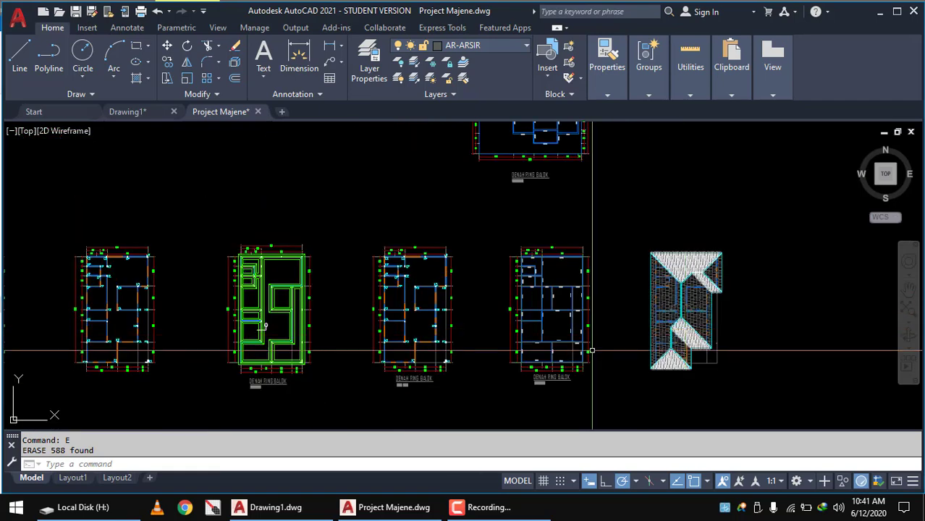
{"action": "middle_click_drag", "start_coordinate": [571, 279], "coordinate": [738, 239]}
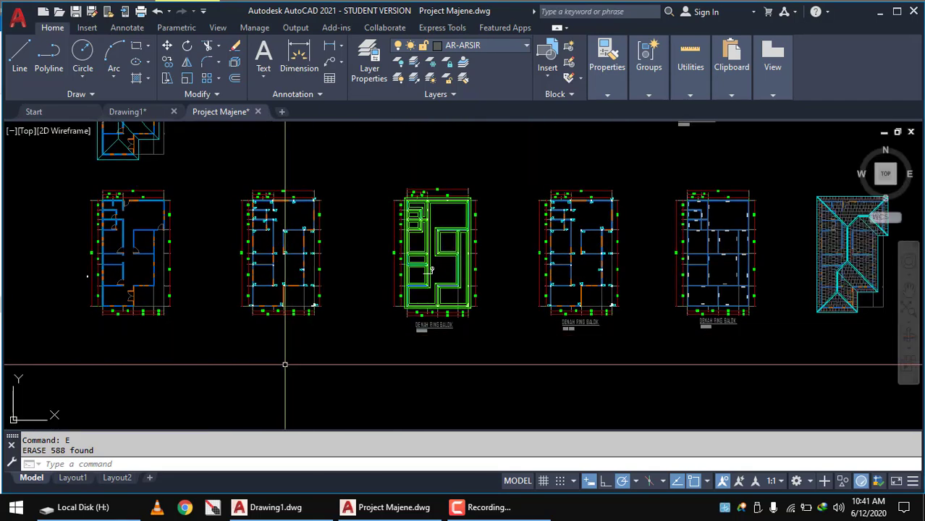
{"action": "mouse_move", "coordinate": [365, 367]}
{"action": "middle_mouse_down"}
{"action": "mouse_move", "coordinate": [586, 376]}
{"action": "mouse_move", "coordinate": [618, 395]}
{"action": "middle_mouse_up"}
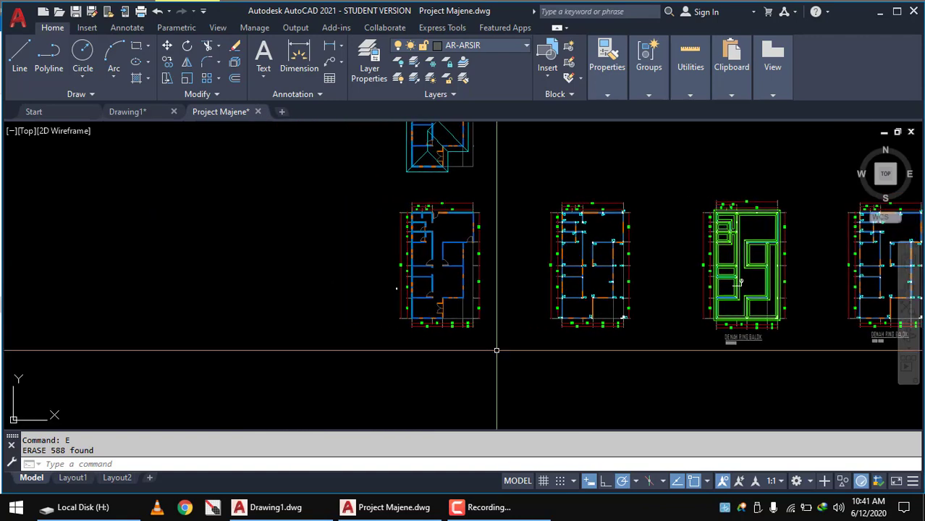
Zoom in to inspect the roof-outline plan and the rooms of the left floor plan
{"action": "middle_click_drag", "start_coordinate": [437, 357], "coordinate": [467, 414]}
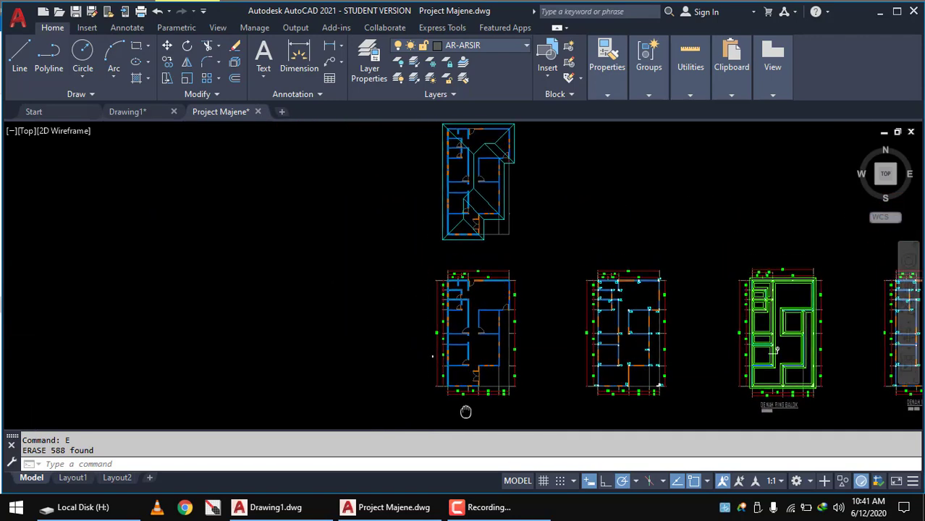
{"action": "scroll", "coordinate": [475, 213], "scroll_direction": "up", "scroll_amount": 2}
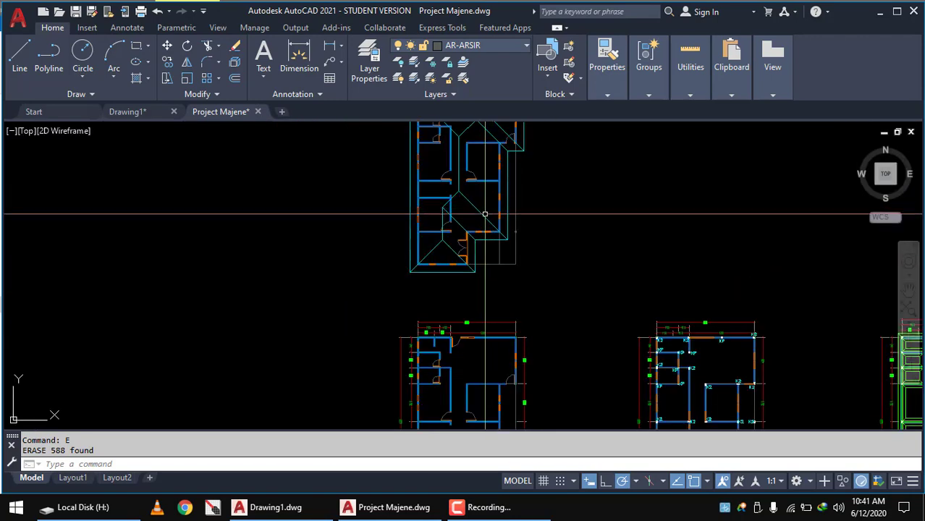
{"action": "mouse_move", "coordinate": [478, 217]}
{"action": "middle_mouse_down"}
{"action": "mouse_move", "coordinate": [476, 264]}
{"action": "mouse_move", "coordinate": [445, 317]}
{"action": "middle_mouse_up"}
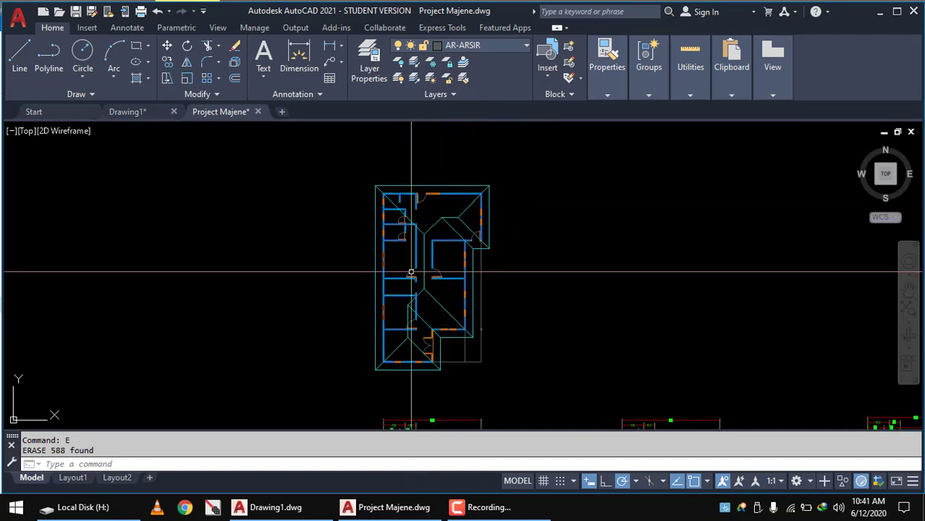
{"action": "scroll", "coordinate": [423, 250], "scroll_direction": "up", "scroll_amount": 4}
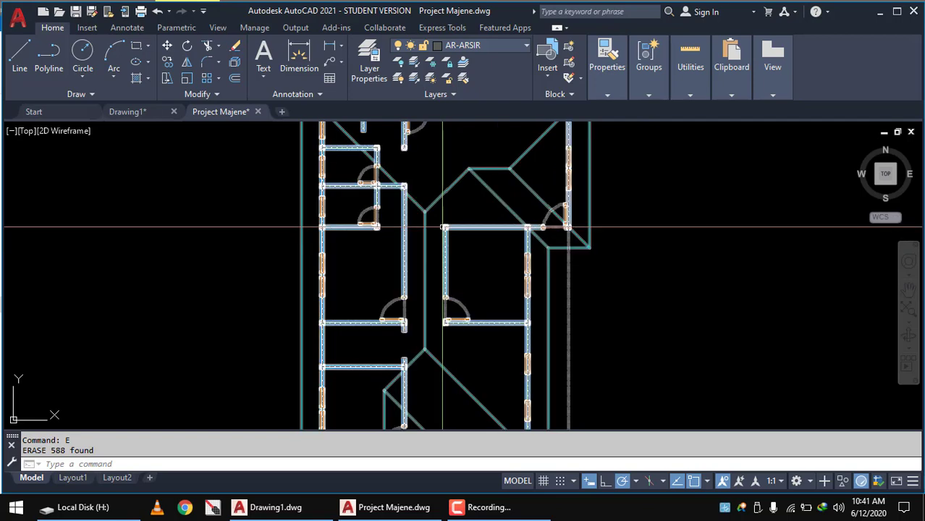
{"action": "scroll", "coordinate": [424, 217], "scroll_direction": "down", "scroll_amount": 3}
{"action": "scroll", "coordinate": [434, 217], "scroll_direction": "down", "scroll_amount": 2}
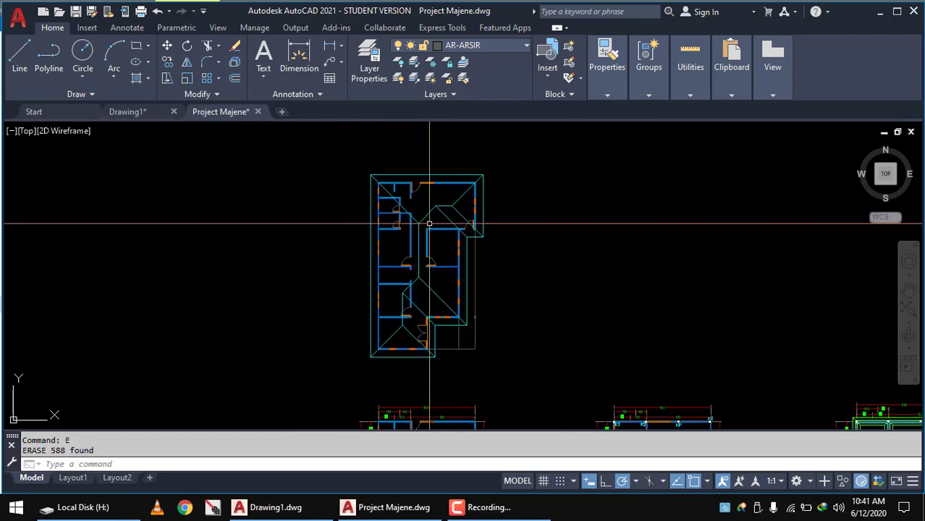
{"action": "scroll", "coordinate": [448, 214], "scroll_direction": "up", "scroll_amount": 2}
{"action": "scroll", "coordinate": [472, 212], "scroll_direction": "up", "scroll_amount": 3}
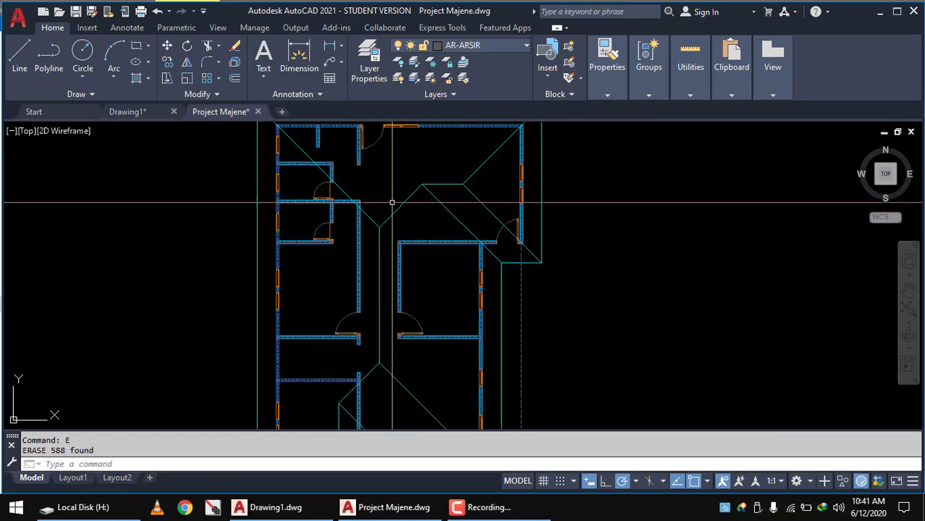
{"action": "scroll", "coordinate": [375, 230], "scroll_direction": "down", "scroll_amount": 2}
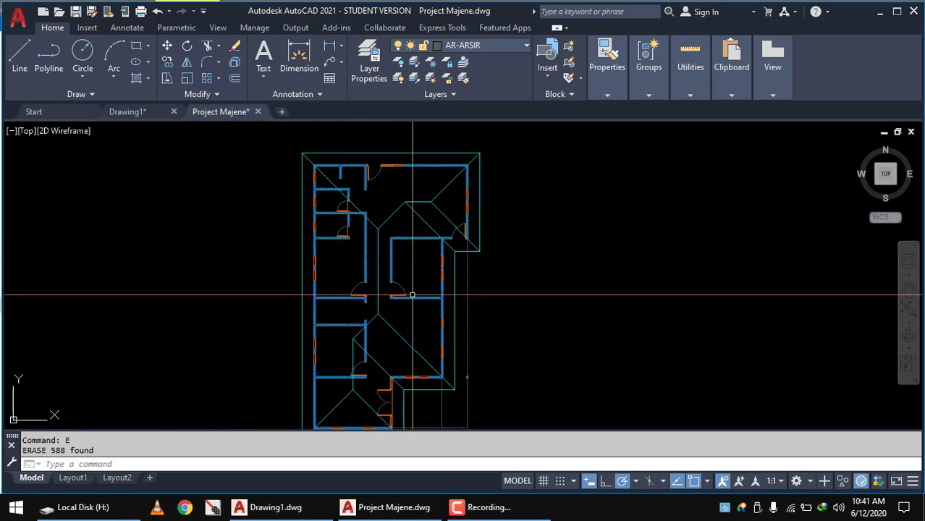
{"action": "middle_click_drag", "start_coordinate": [412, 296], "coordinate": [455, 219]}
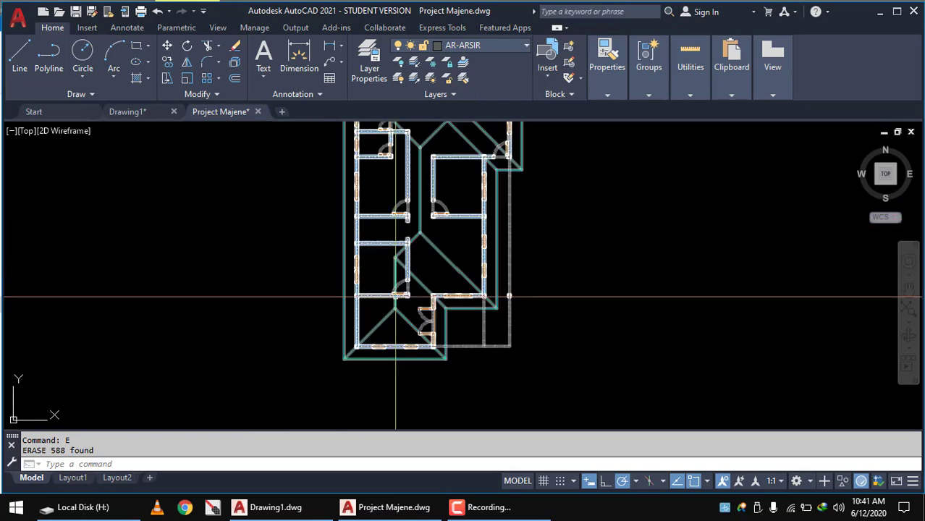
{"action": "scroll", "coordinate": [338, 328], "scroll_direction": "down", "scroll_amount": 3}
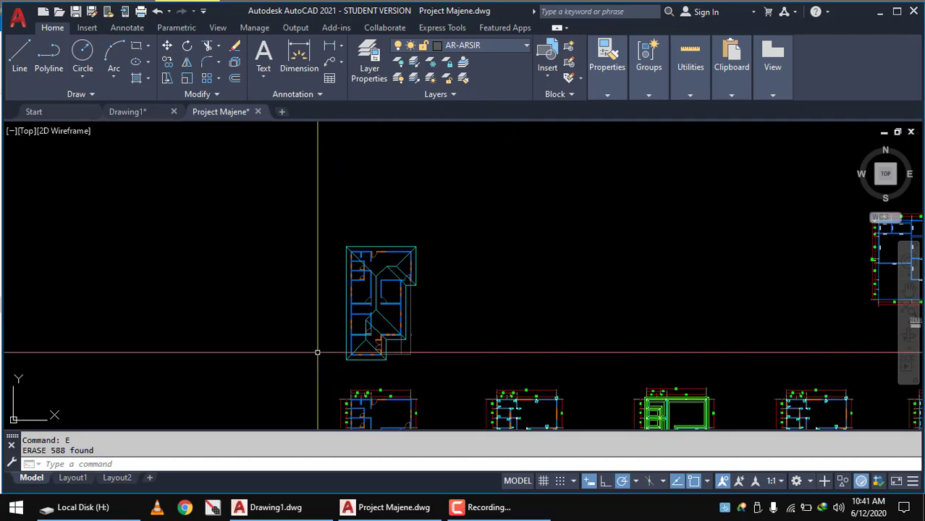
{"action": "mouse_move", "coordinate": [337, 325]}
{"action": "middle_mouse_down"}
{"action": "mouse_move", "coordinate": [392, 260]}
{"action": "mouse_move", "coordinate": [452, 218]}
{"action": "middle_mouse_up"}
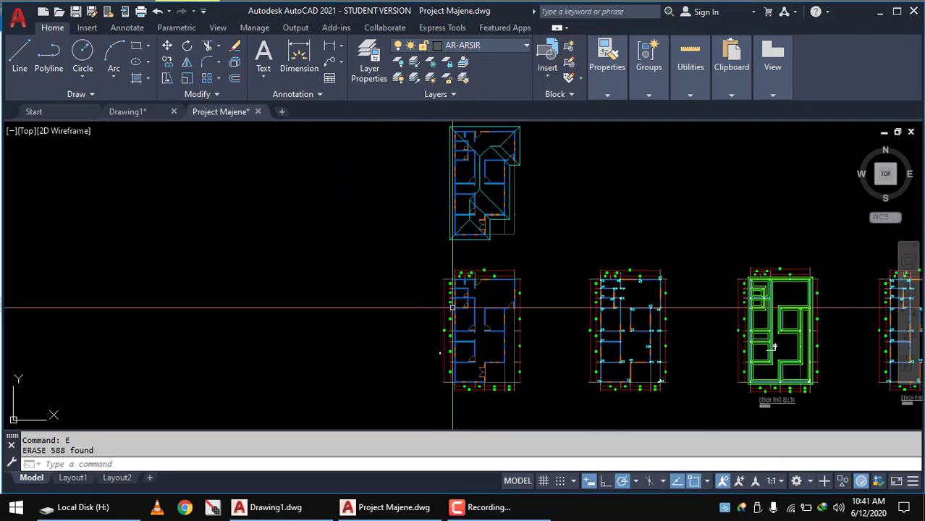
{"action": "scroll", "coordinate": [496, 366], "scroll_direction": "up", "scroll_amount": 3}
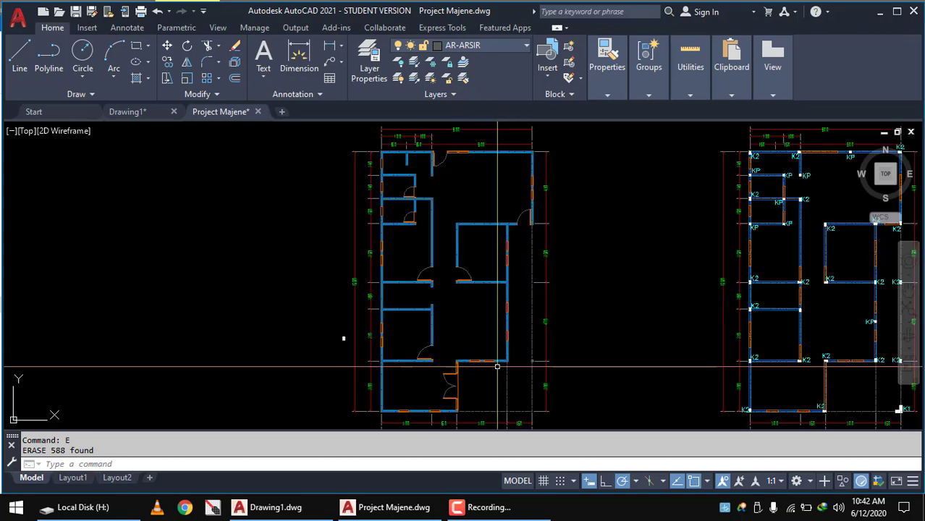
{"action": "middle_click_drag", "start_coordinate": [445, 264], "coordinate": [457, 316]}
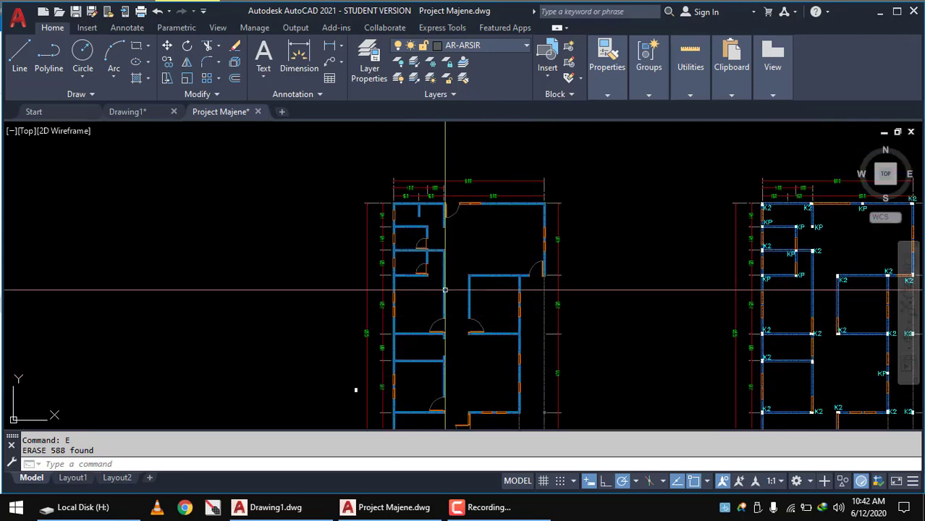
{"action": "scroll", "coordinate": [397, 299], "scroll_direction": "up", "scroll_amount": 3}
{"action": "scroll", "coordinate": [442, 270], "scroll_direction": "down", "scroll_amount": 2}
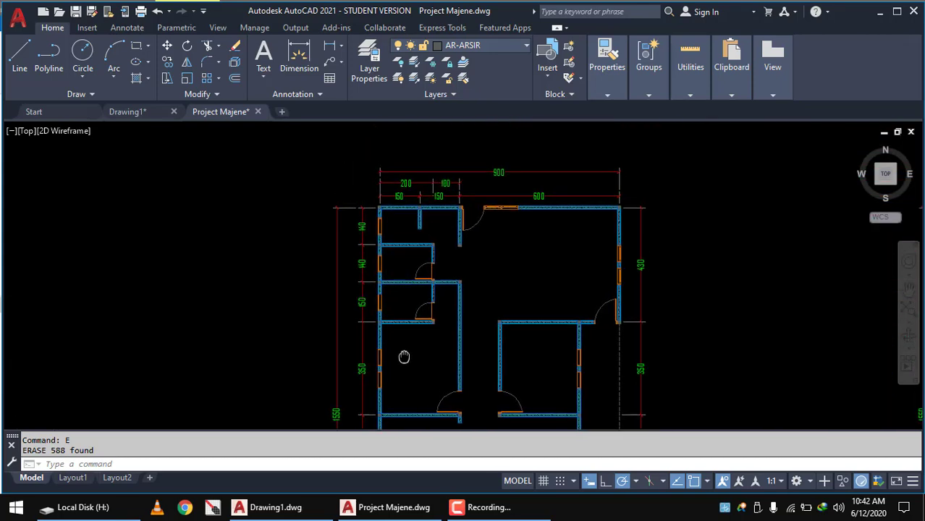
{"action": "scroll", "coordinate": [398, 324], "scroll_direction": "up", "scroll_amount": 2}
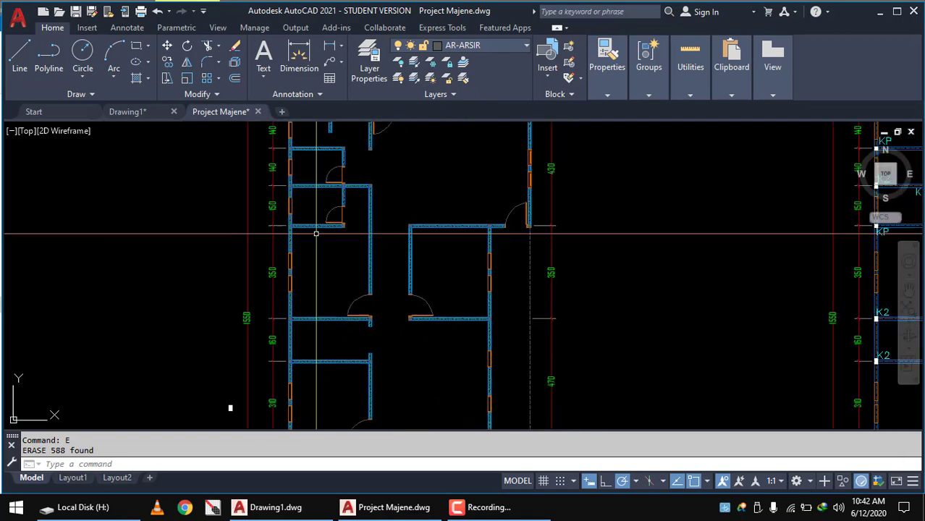
{"action": "scroll", "coordinate": [360, 290], "scroll_direction": "down", "scroll_amount": 4}
{"action": "middle_click_drag", "start_coordinate": [365, 308], "coordinate": [416, 227]}
{"action": "scroll", "coordinate": [427, 311], "scroll_direction": "up", "scroll_amount": 1}
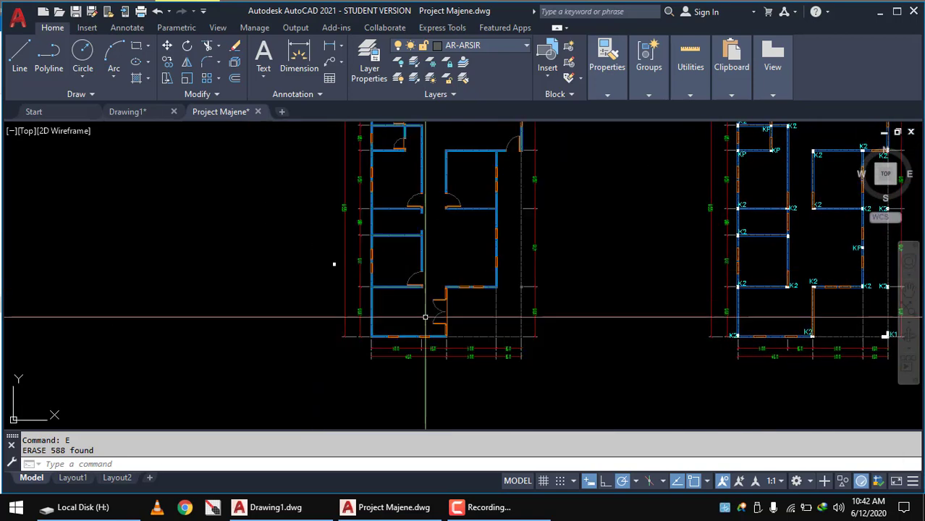
{"action": "scroll", "coordinate": [426, 323], "scroll_direction": "up", "scroll_amount": 1}
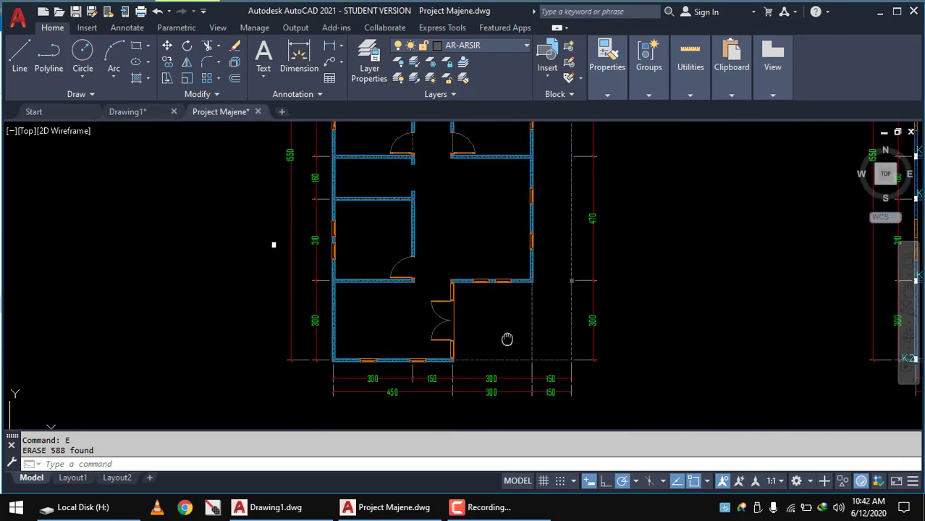
{"action": "middle_click_drag", "start_coordinate": [512, 323], "coordinate": [508, 348]}
{"action": "scroll", "coordinate": [507, 352], "scroll_direction": "up", "scroll_amount": 1}
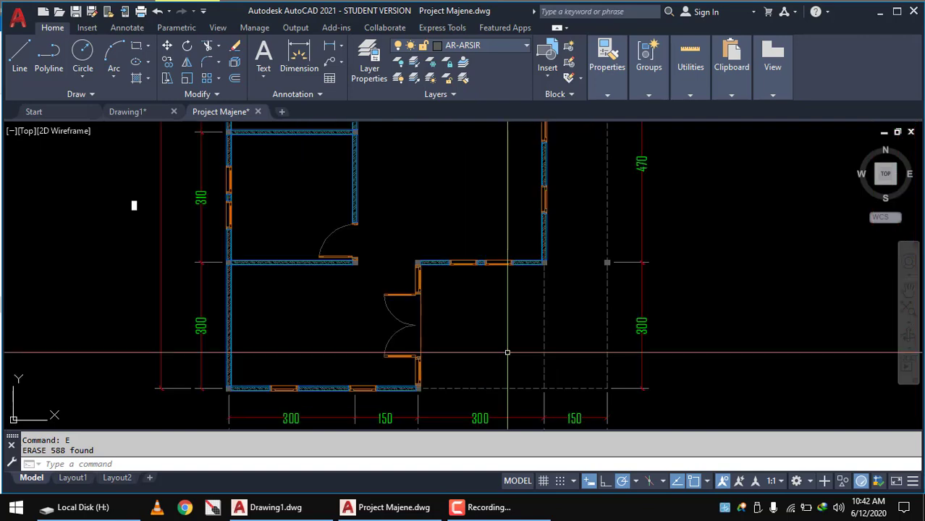
{"action": "scroll", "coordinate": [509, 321], "scroll_direction": "down", "scroll_amount": 1}
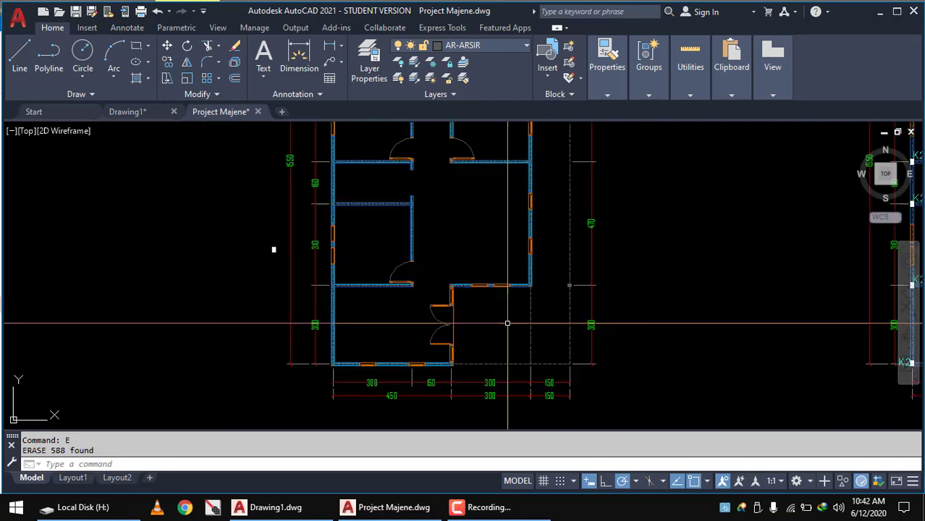
{"action": "middle_click_drag", "start_coordinate": [453, 272], "coordinate": [472, 394]}
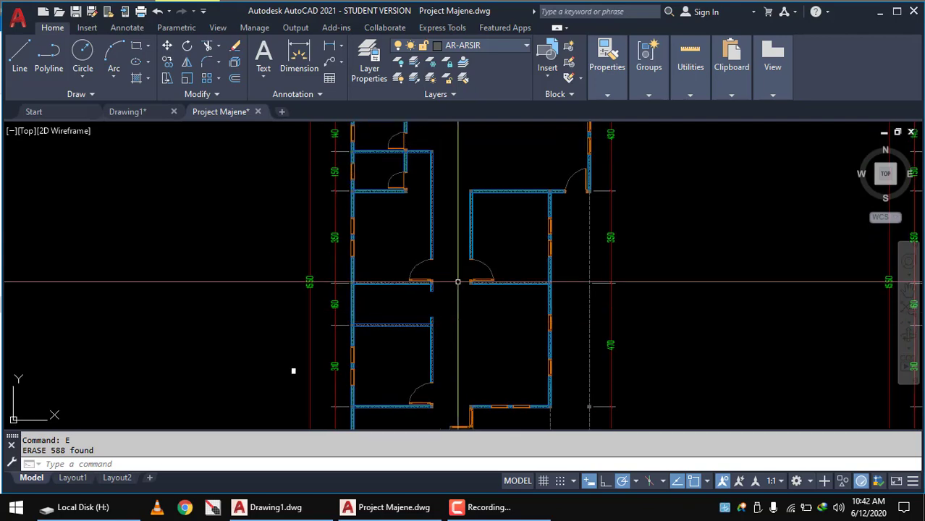
{"action": "middle_click_drag", "start_coordinate": [422, 253], "coordinate": [427, 348]}
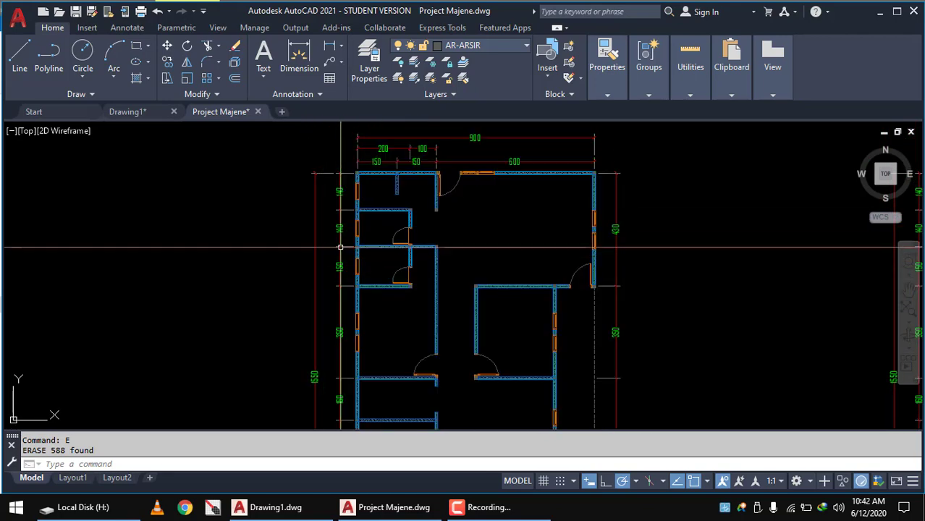
{"action": "scroll", "coordinate": [427, 282], "scroll_direction": "down", "scroll_amount": 4}
{"action": "mouse_move", "coordinate": [463, 298]}
{"action": "middle_mouse_down"}
{"action": "mouse_move", "coordinate": [433, 277]}
{"action": "mouse_move", "coordinate": [480, 329]}
{"action": "middle_mouse_up"}
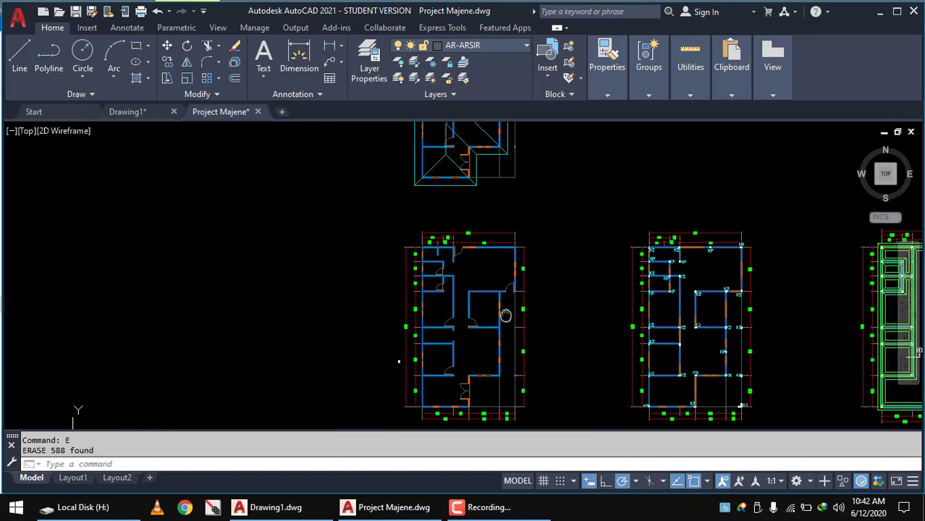
Review the hatched roof plan and beam plans, then zoom out to an overview
{"action": "middle_click_drag", "start_coordinate": [464, 278], "coordinate": [388, 340]}
{"action": "scroll", "coordinate": [449, 224], "scroll_direction": "down", "scroll_amount": 4}
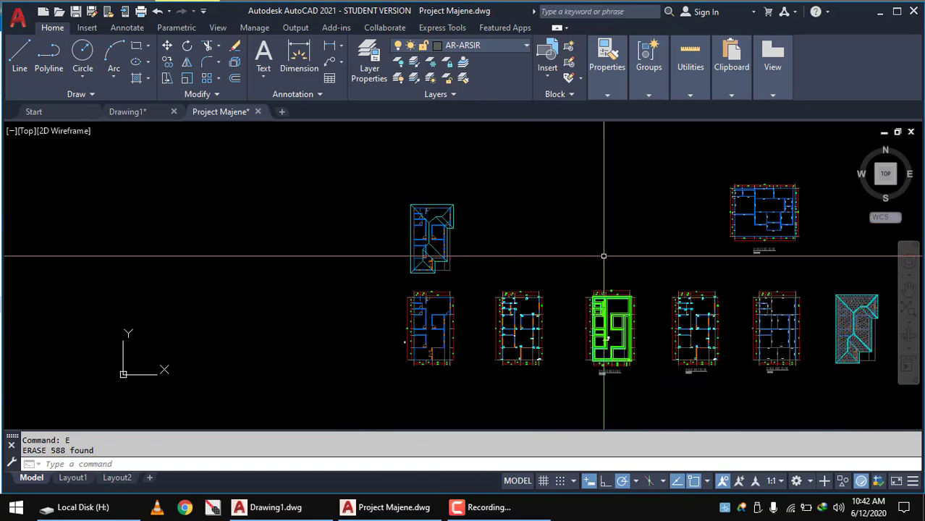
{"action": "middle_click_drag", "start_coordinate": [584, 253], "coordinate": [394, 225]}
{"action": "scroll", "coordinate": [705, 282], "scroll_direction": "up", "scroll_amount": 4}
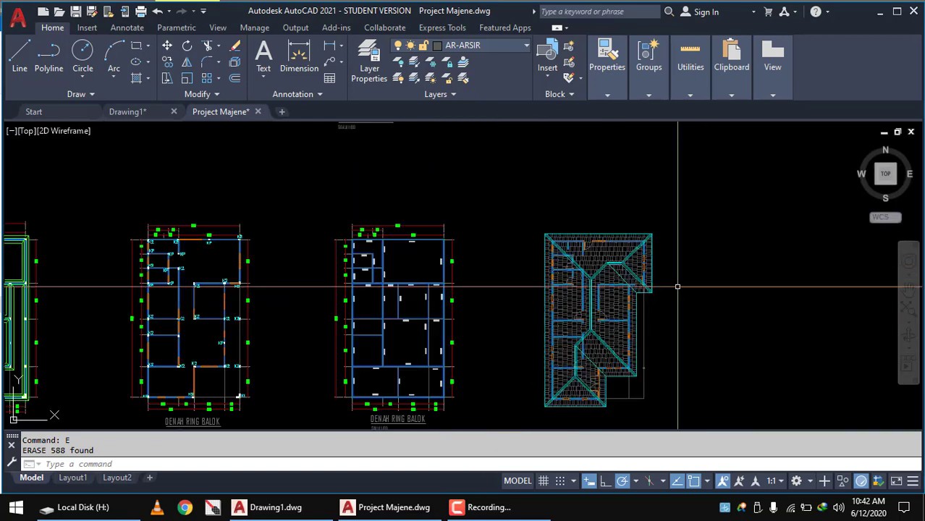
{"action": "scroll", "coordinate": [688, 281], "scroll_direction": "up", "scroll_amount": 5}
{"action": "middle_click_drag", "start_coordinate": [648, 269], "coordinate": [640, 221]}
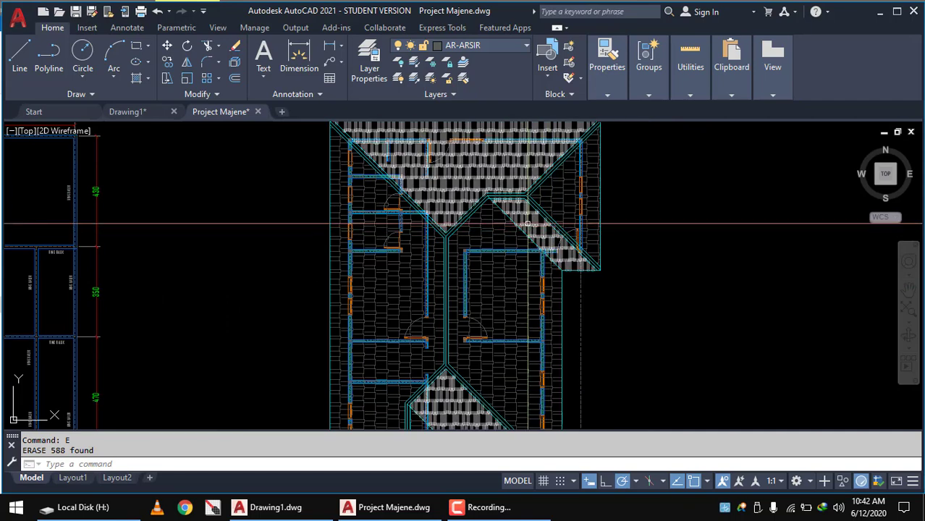
{"action": "scroll", "coordinate": [452, 234], "scroll_direction": "down", "scroll_amount": 3}
{"action": "mouse_move", "coordinate": [463, 246]}
{"action": "middle_mouse_down"}
{"action": "mouse_move", "coordinate": [551, 215]}
{"action": "mouse_move", "coordinate": [621, 239]}
{"action": "middle_mouse_up"}
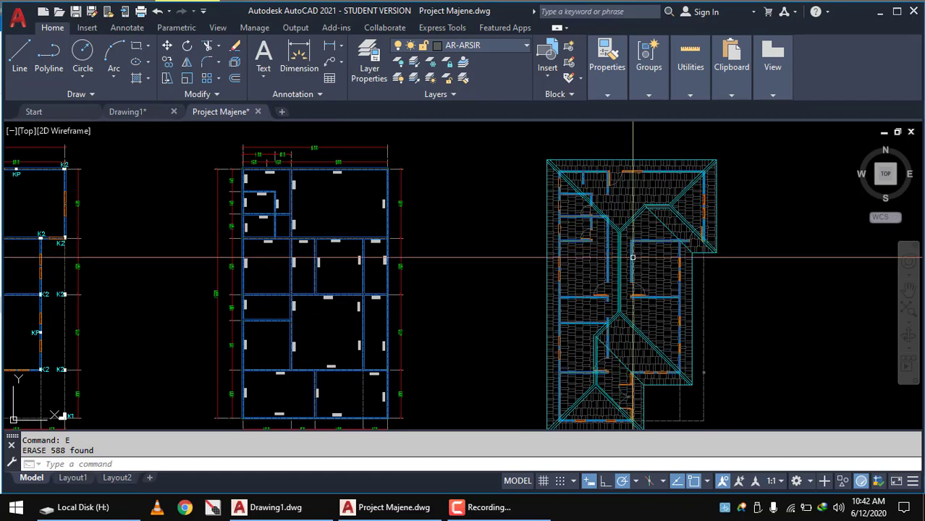
{"action": "scroll", "coordinate": [572, 253], "scroll_direction": "down", "scroll_amount": 2}
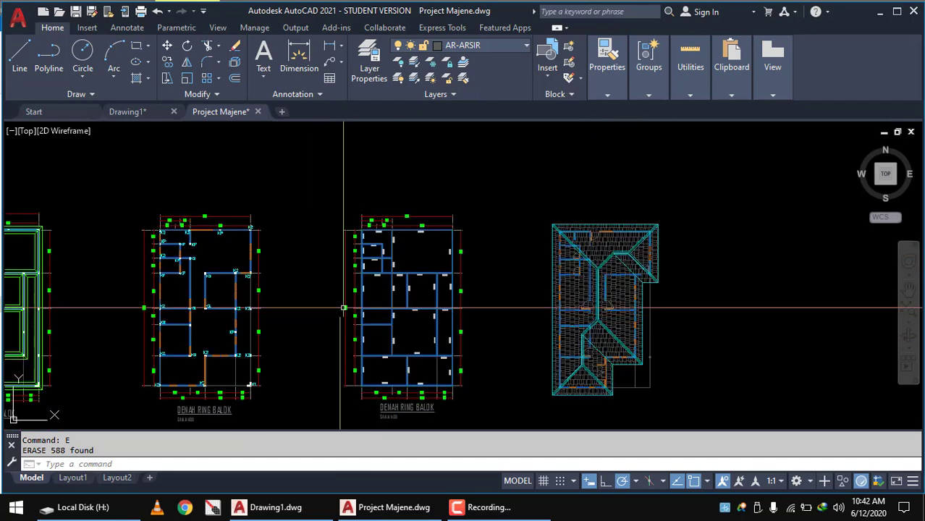
{"action": "scroll", "coordinate": [362, 246], "scroll_direction": "down", "scroll_amount": 1}
{"action": "scroll", "coordinate": [254, 236], "scroll_direction": "down", "scroll_amount": 2}
{"action": "scroll", "coordinate": [254, 235], "scroll_direction": "down", "scroll_amount": 2}
{"action": "scroll", "coordinate": [423, 306], "scroll_direction": "down", "scroll_amount": 1}
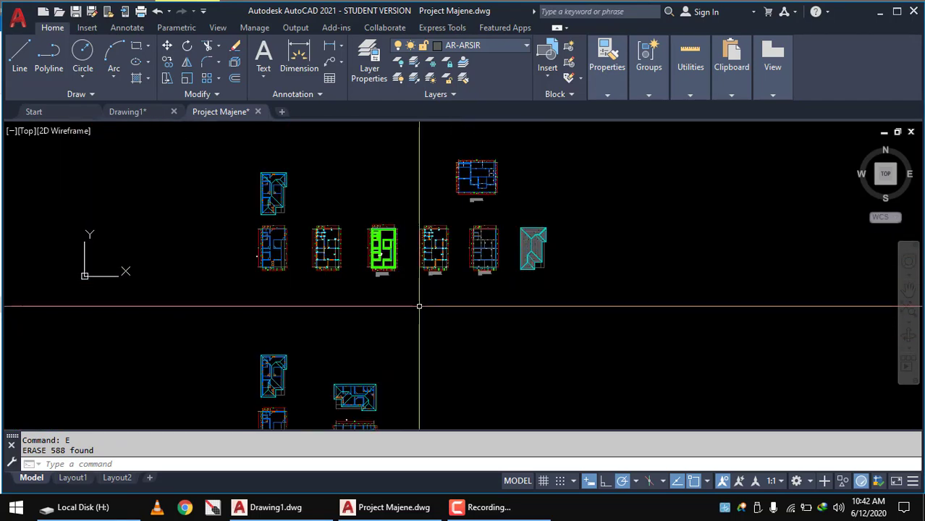
{"action": "mouse_move", "coordinate": [430, 236]}
{"action": "middle_mouse_down"}
{"action": "mouse_move", "coordinate": [449, 190]}
{"action": "mouse_move", "coordinate": [446, 174]}
{"action": "middle_mouse_up"}
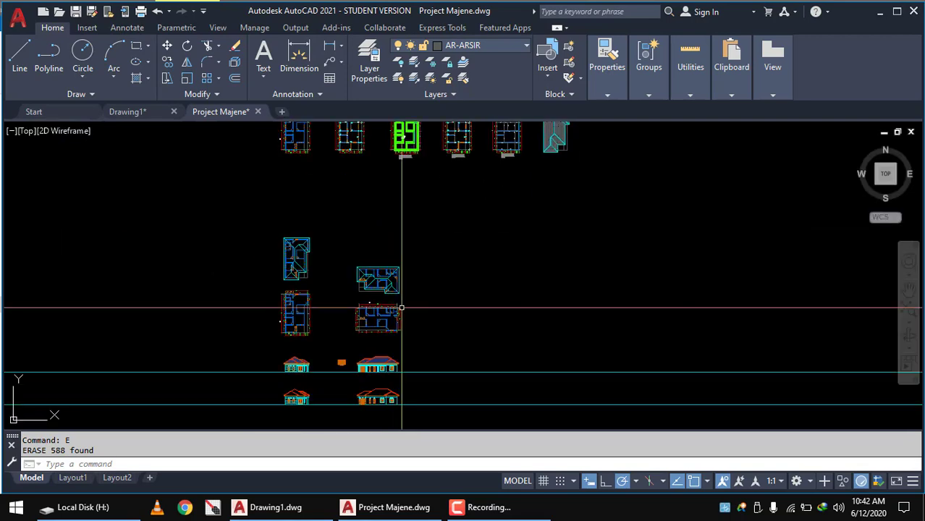
{"action": "scroll", "coordinate": [399, 309], "scroll_direction": "up", "scroll_amount": 2}
{"action": "scroll", "coordinate": [382, 365], "scroll_direction": "up", "scroll_amount": 5}
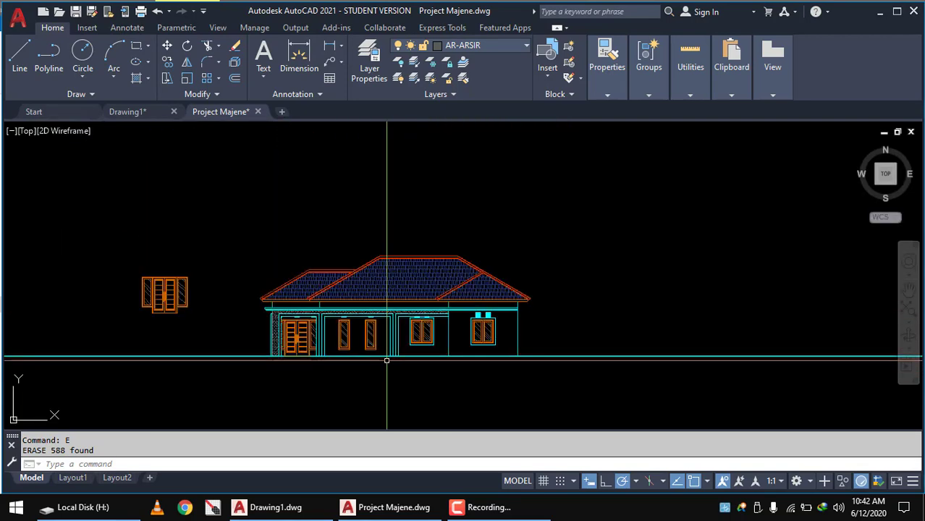
Look over the house elevations, then navigate back to the left floor plan
{"action": "mouse_move", "coordinate": [382, 365]}
{"action": "middle_mouse_down"}
{"action": "mouse_move", "coordinate": [551, 324]}
{"action": "mouse_move", "coordinate": [800, 323]}
{"action": "middle_mouse_up"}
{"action": "scroll", "coordinate": [376, 326], "scroll_direction": "up", "scroll_amount": 5}
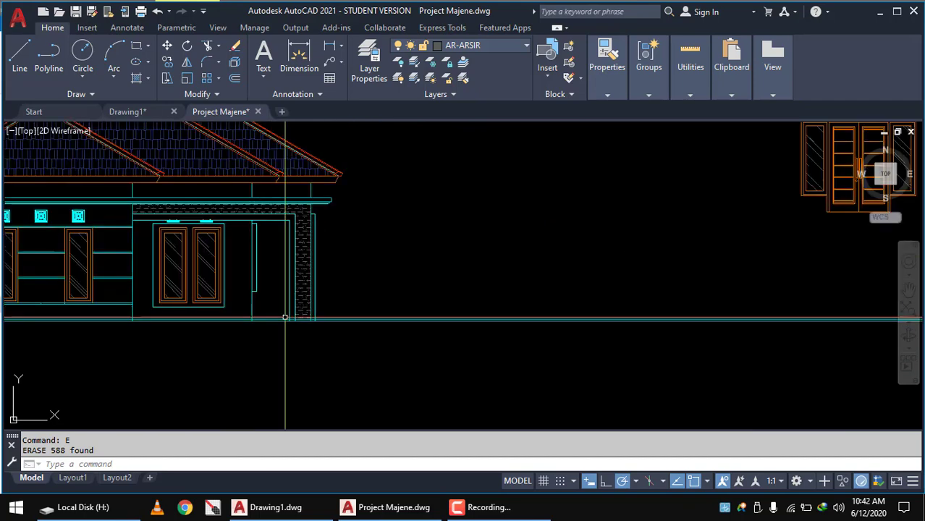
{"action": "middle_click_drag", "start_coordinate": [417, 330], "coordinate": [585, 409]}
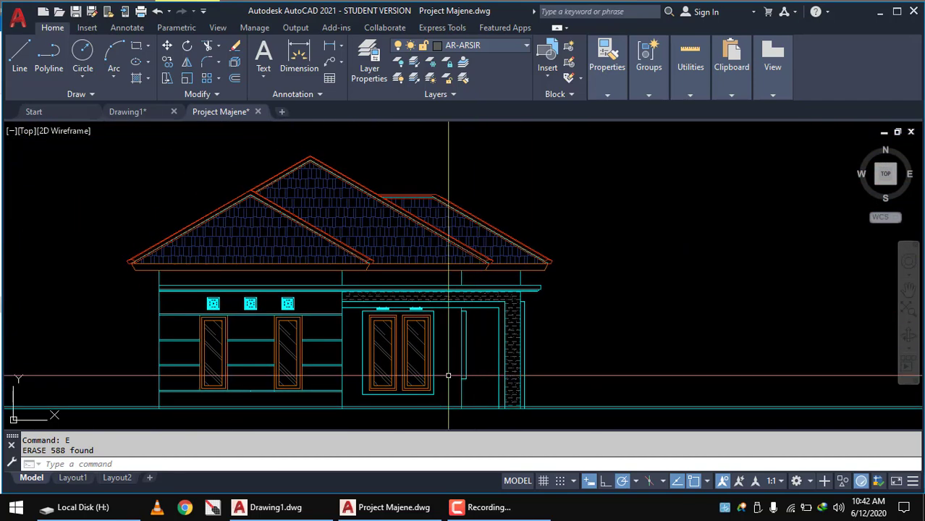
{"action": "scroll", "coordinate": [550, 350], "scroll_direction": "down", "scroll_amount": 4}
{"action": "middle_click_drag", "start_coordinate": [612, 341], "coordinate": [458, 337]}
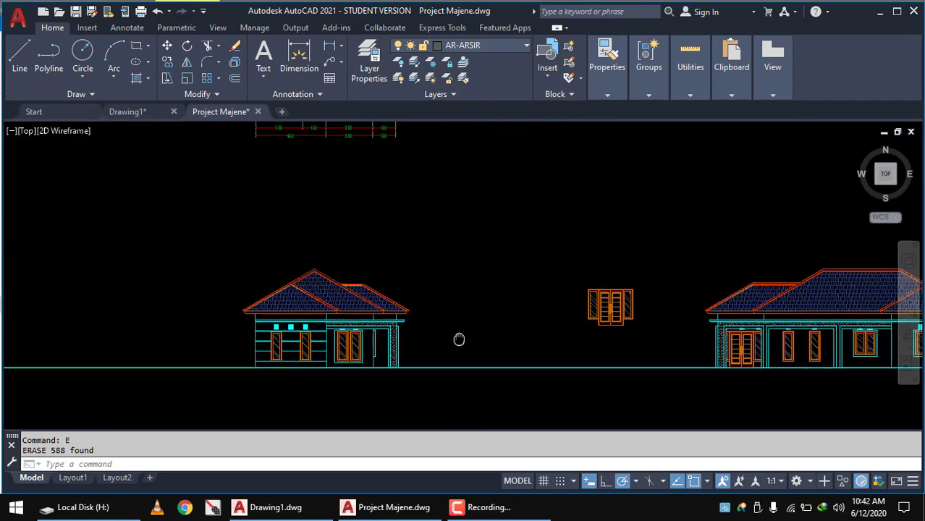
{"action": "middle_click_drag", "start_coordinate": [693, 330], "coordinate": [504, 327]}
{"action": "scroll", "coordinate": [553, 340], "scroll_direction": "up", "scroll_amount": 3}
{"action": "scroll", "coordinate": [563, 356], "scroll_direction": "up", "scroll_amount": 1}
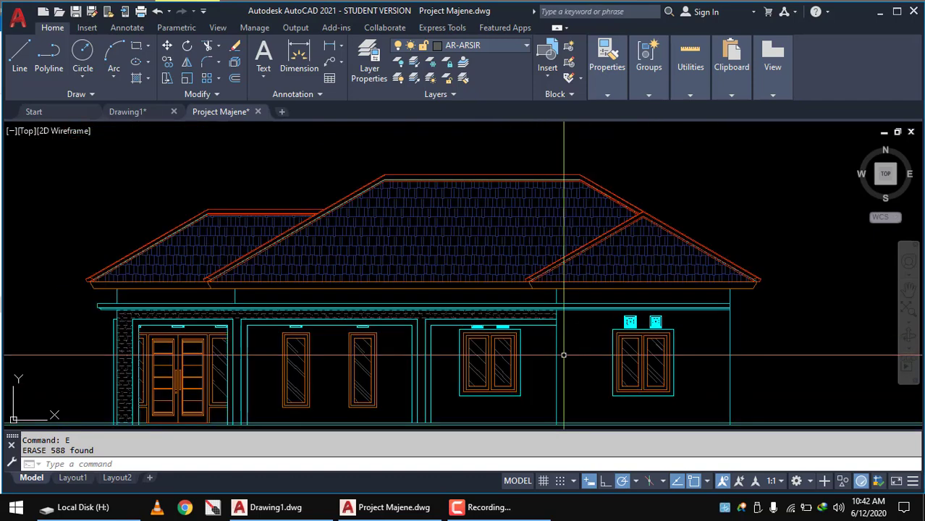
{"action": "scroll", "coordinate": [736, 283], "scroll_direction": "up", "scroll_amount": 1}
{"action": "scroll", "coordinate": [735, 283], "scroll_direction": "up", "scroll_amount": 3}
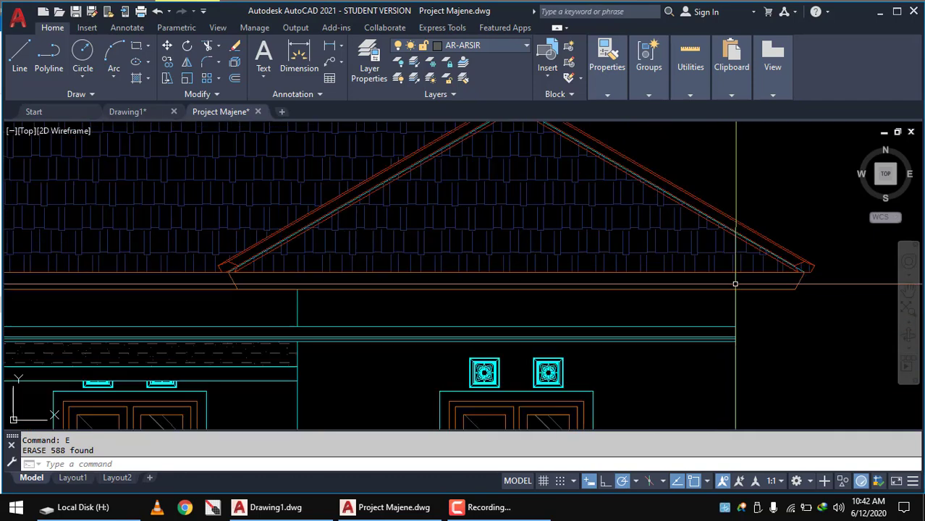
{"action": "scroll", "coordinate": [741, 292], "scroll_direction": "down", "scroll_amount": 6}
{"action": "scroll", "coordinate": [742, 292], "scroll_direction": "down", "scroll_amount": 5}
{"action": "scroll", "coordinate": [414, 253], "scroll_direction": "down", "scroll_amount": 1}
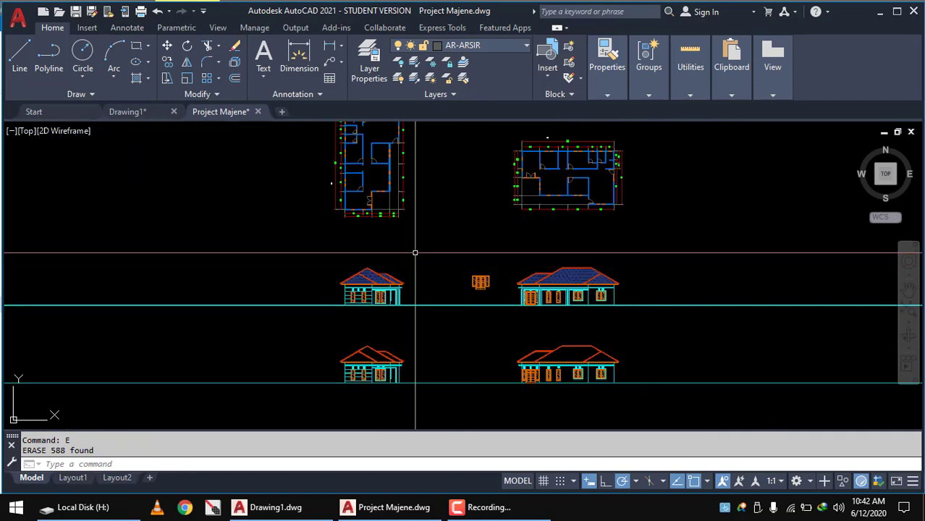
{"action": "mouse_move", "coordinate": [426, 265]}
{"action": "middle_mouse_down"}
{"action": "mouse_move", "coordinate": [499, 317]}
{"action": "mouse_move", "coordinate": [452, 385]}
{"action": "middle_mouse_up"}
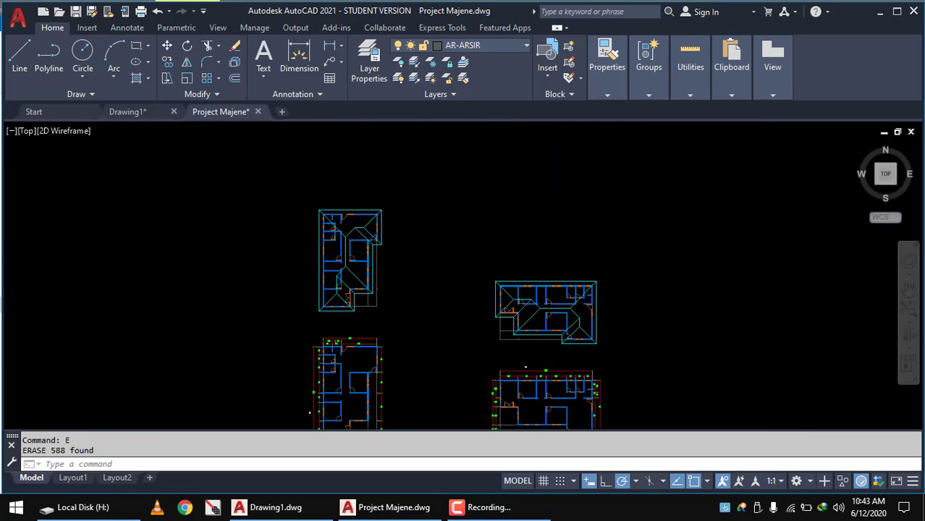
{"action": "scroll", "coordinate": [412, 279], "scroll_direction": "down", "scroll_amount": 4}
{"action": "middle_click_drag", "start_coordinate": [469, 217], "coordinate": [499, 348]}
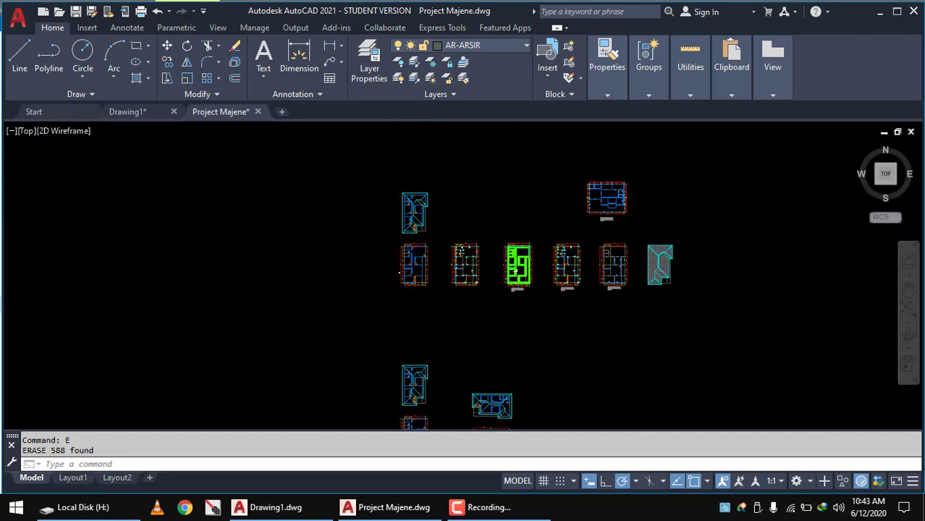
{"action": "scroll", "coordinate": [443, 281], "scroll_direction": "up", "scroll_amount": 4}
{"action": "middle_click_drag", "start_coordinate": [441, 310], "coordinate": [476, 390]}
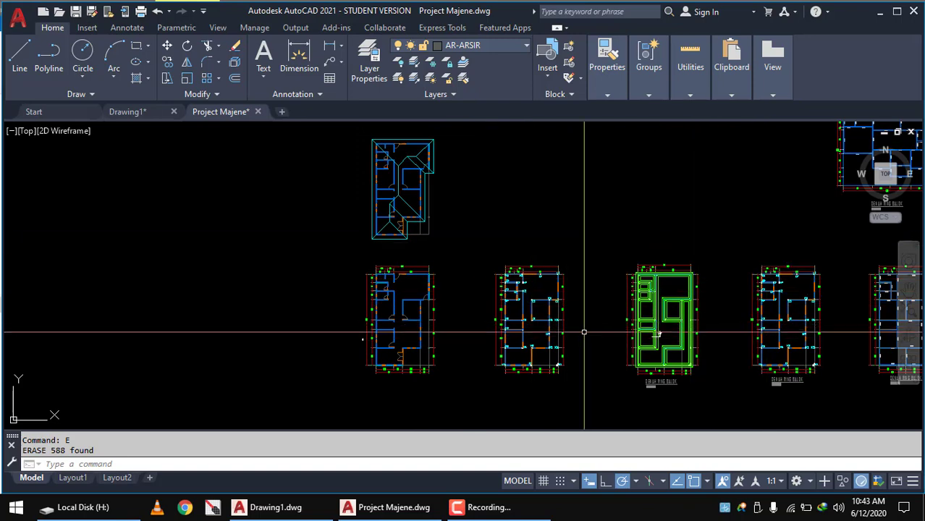
{"action": "scroll", "coordinate": [550, 347], "scroll_direction": "up", "scroll_amount": 4}
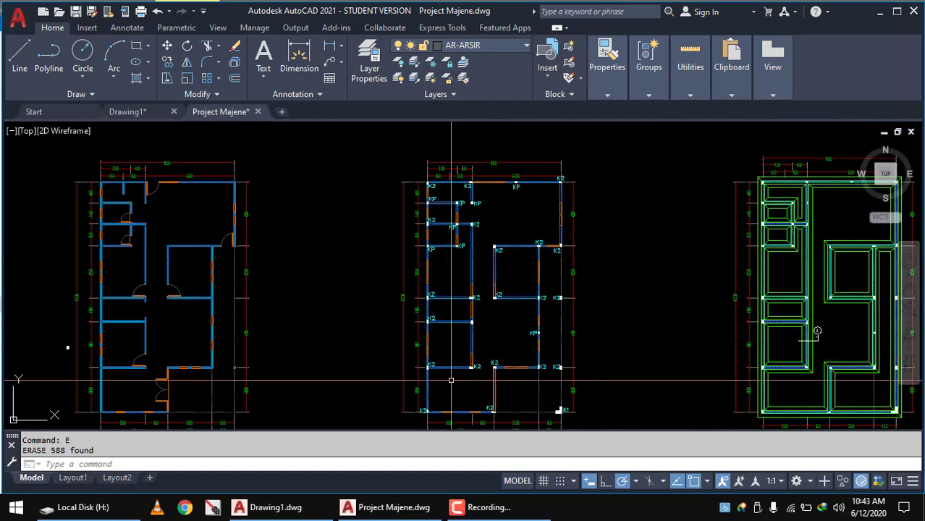
{"action": "middle_click_drag", "start_coordinate": [303, 317], "coordinate": [526, 320]}
{"action": "scroll", "coordinate": [499, 311], "scroll_direction": "down", "scroll_amount": 2}
Copy the left floor-plan block into the empty space left of the other plans
{"action": "key", "text": "ctrl+a"}
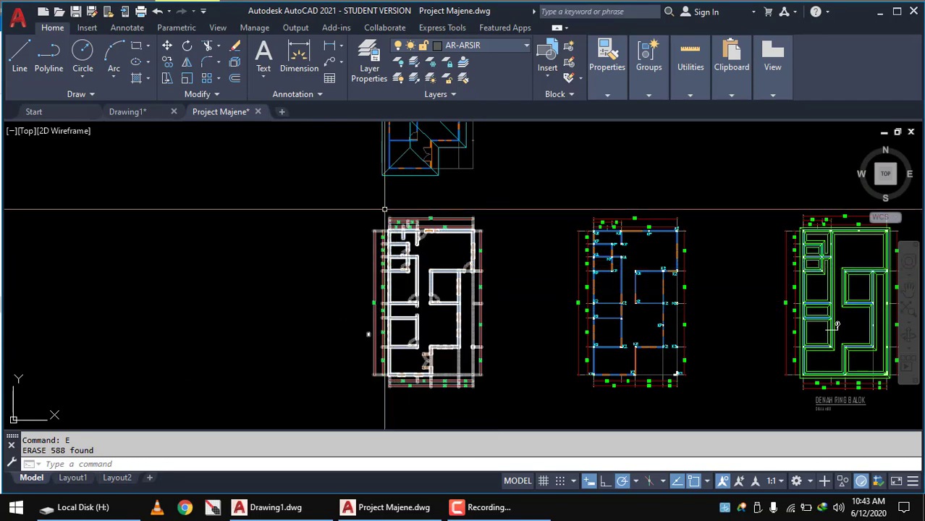
{"action": "scroll", "coordinate": [412, 267], "scroll_direction": "up", "scroll_amount": 3}
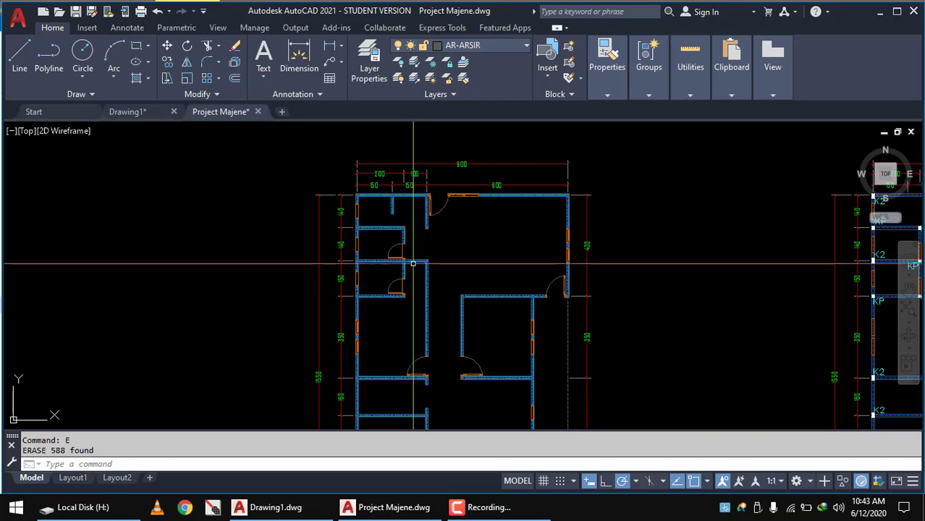
{"action": "left_click", "coordinate": [406, 253]}
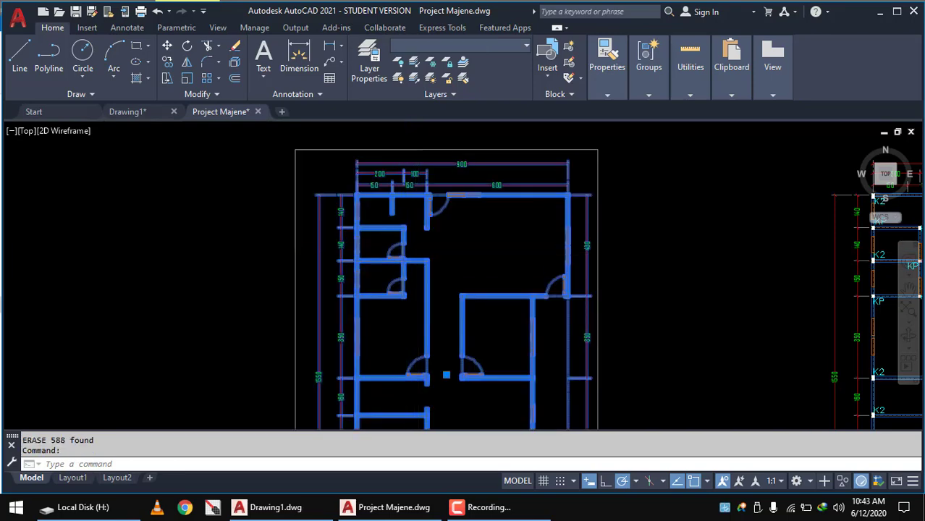
{"action": "scroll", "coordinate": [412, 195], "scroll_direction": "down", "scroll_amount": 3}
{"action": "scroll", "coordinate": [413, 167], "scroll_direction": "down", "scroll_amount": 2}
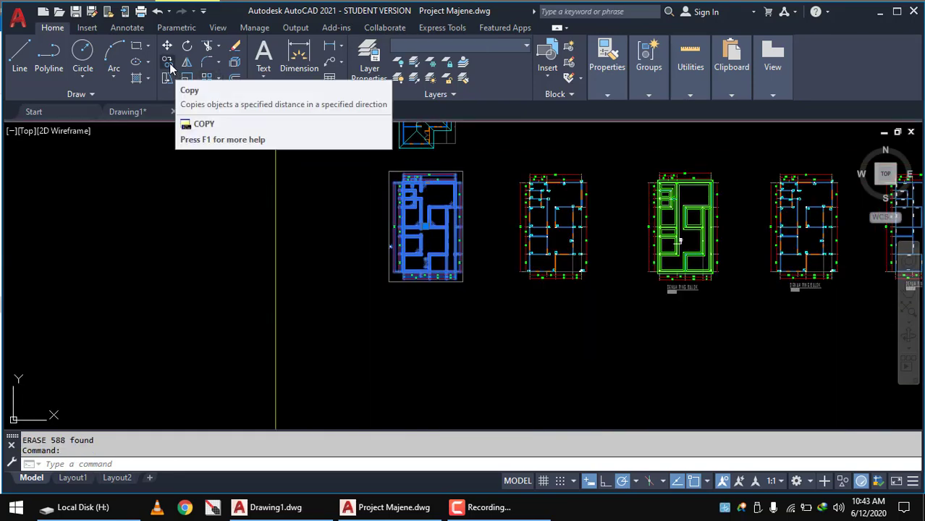
{"action": "left_click", "coordinate": [183, 79]}
{"action": "left_click", "coordinate": [433, 226]}
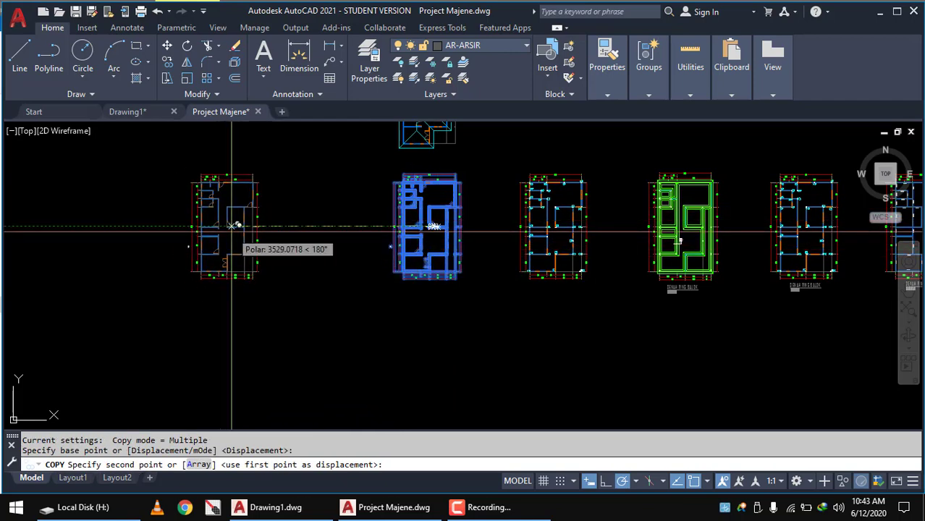
{"action": "left_click", "coordinate": [232, 226]}
{"action": "right_click", "coordinate": [309, 195]}
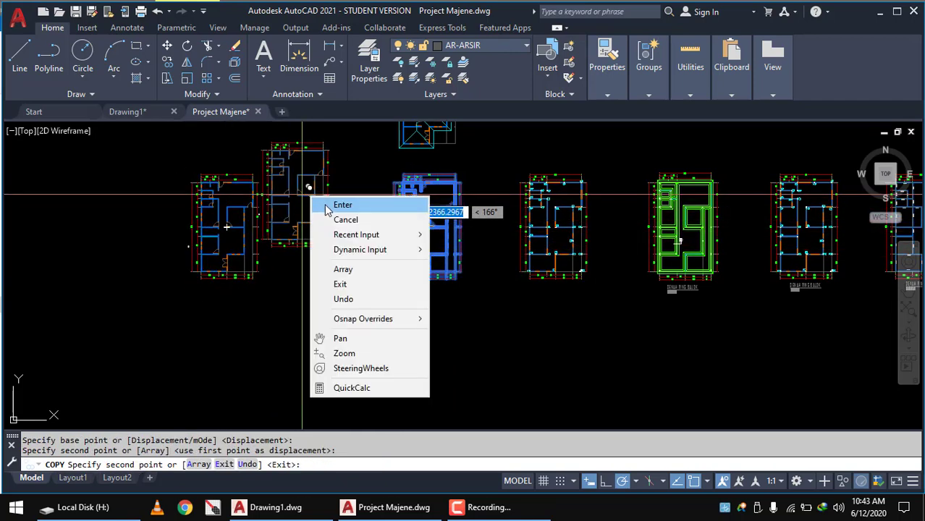
{"action": "left_click", "coordinate": [342, 204]}
Zoom in on the new floor-plan copy beside the original
{"action": "scroll", "coordinate": [226, 238], "scroll_direction": "up", "scroll_amount": 3}
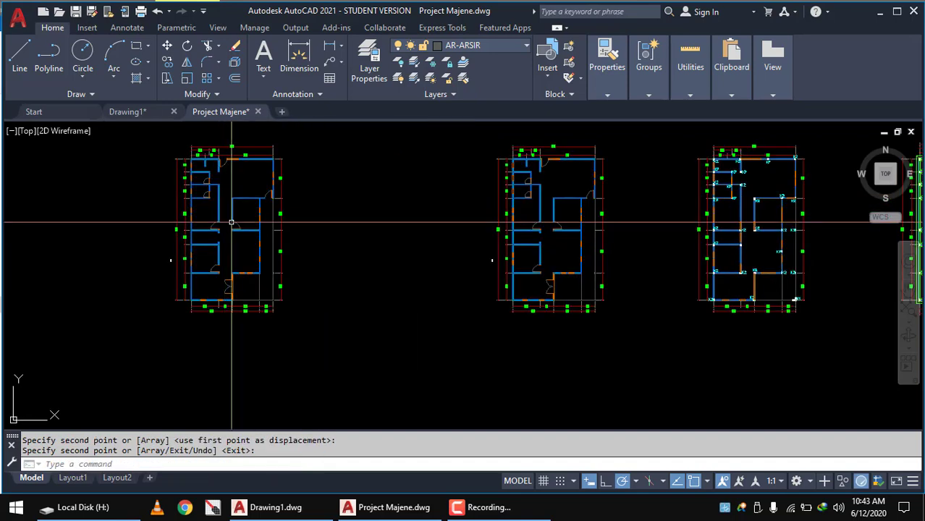
{"action": "middle_click_drag", "start_coordinate": [246, 232], "coordinate": [330, 295]}
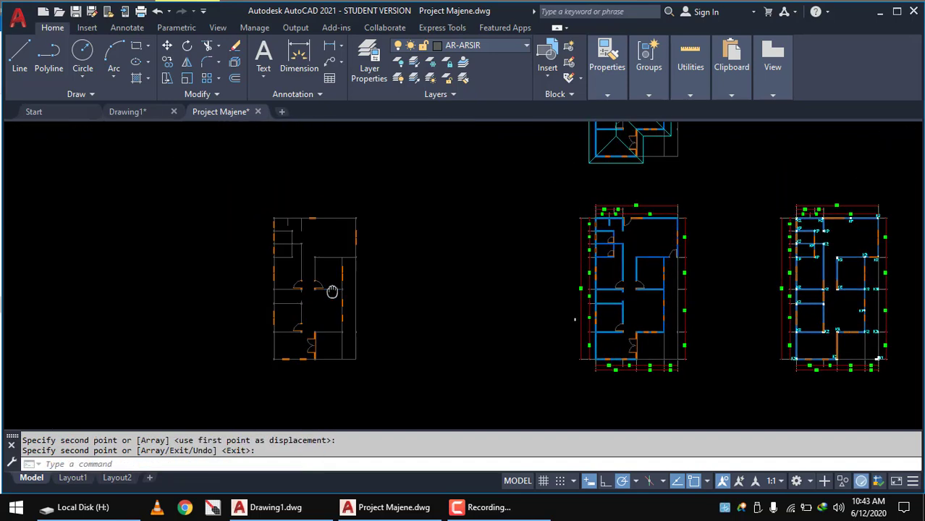
{"action": "scroll", "coordinate": [382, 294], "scroll_direction": "up", "scroll_amount": 2}
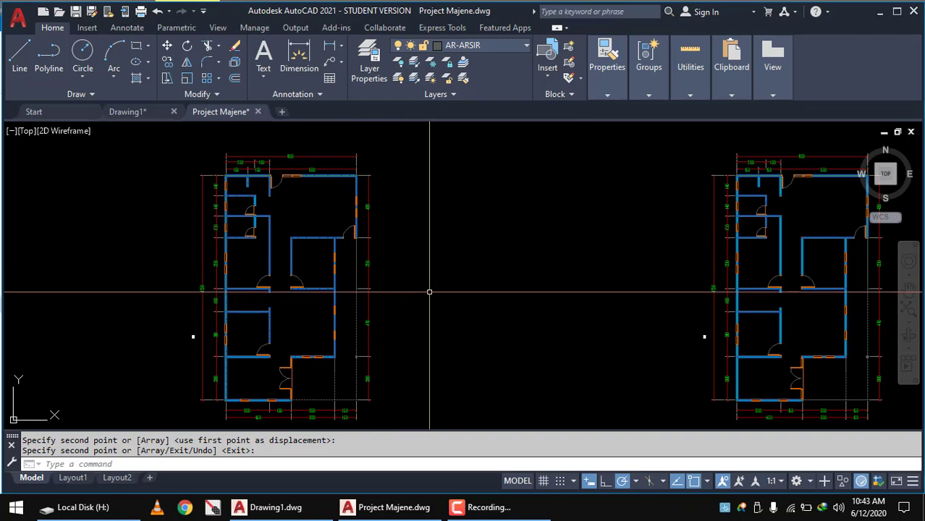
{"action": "middle_click_drag", "start_coordinate": [429, 292], "coordinate": [487, 310]}
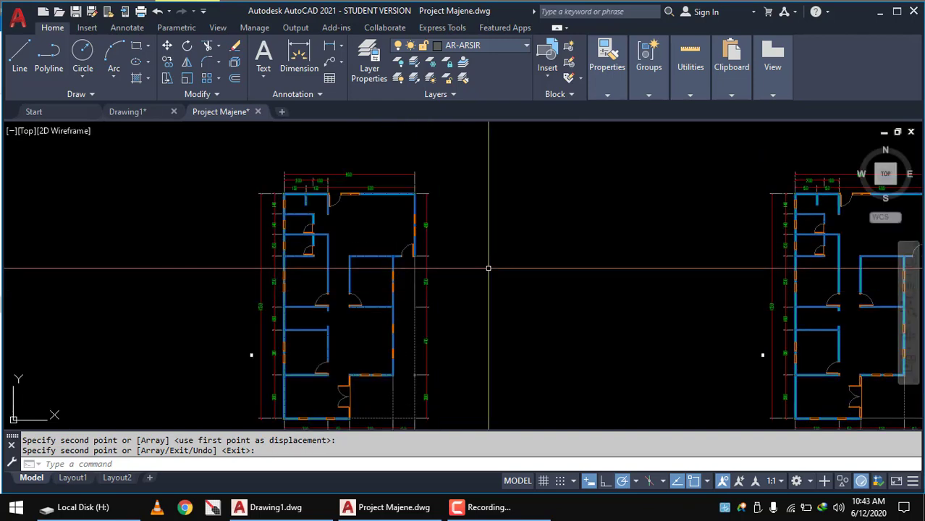
{"action": "scroll", "coordinate": [467, 265], "scroll_direction": "down", "scroll_amount": 3}
{"action": "scroll", "coordinate": [463, 246], "scroll_direction": "up", "scroll_amount": 4}
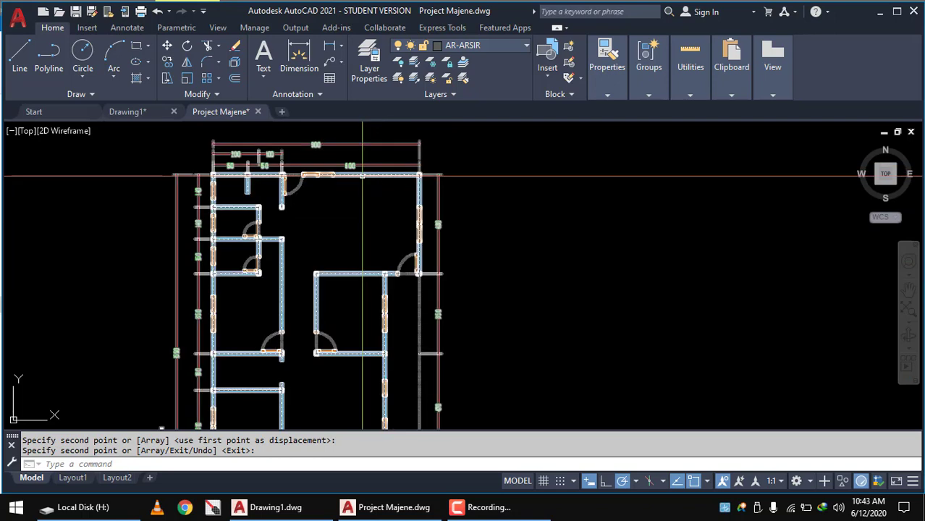
Ungroup the copied floor plan and delete its dimension block
{"action": "key", "text": "Return"}
{"action": "left_click", "coordinate": [162, 429]}
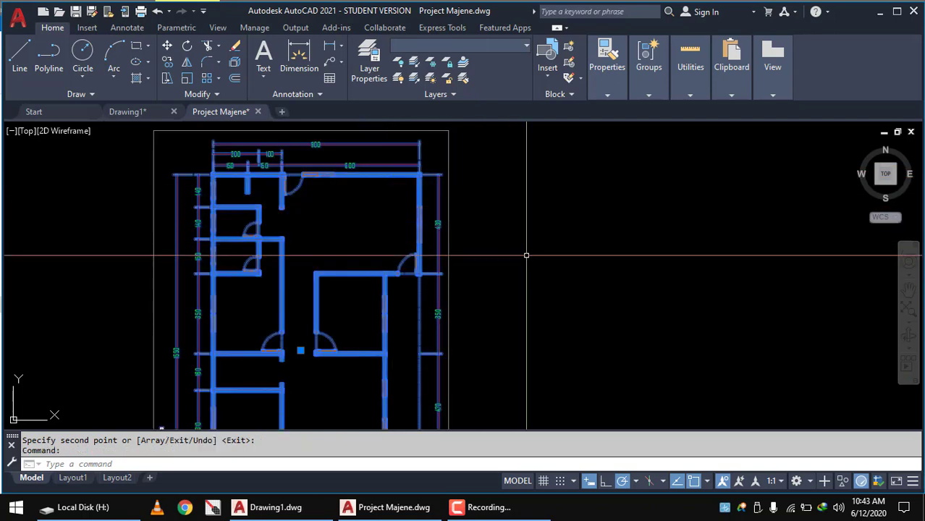
{"action": "type", "text": "UNG"}
{"action": "key", "text": "Return"}
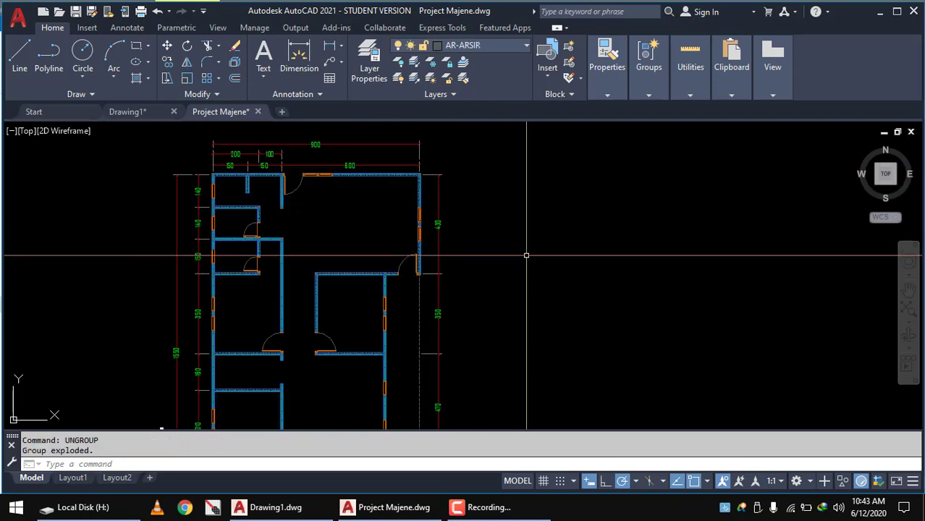
{"action": "left_click", "coordinate": [382, 173]}
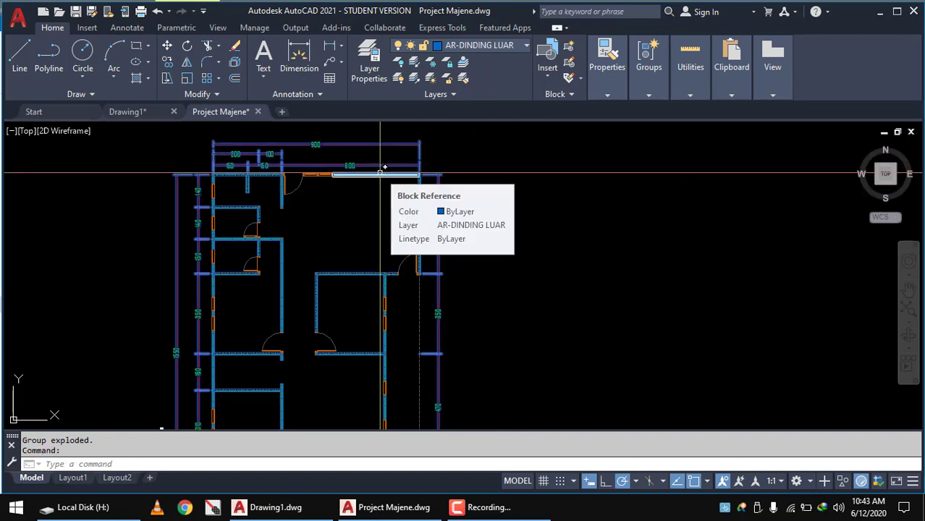
{"action": "key", "text": "Delete"}
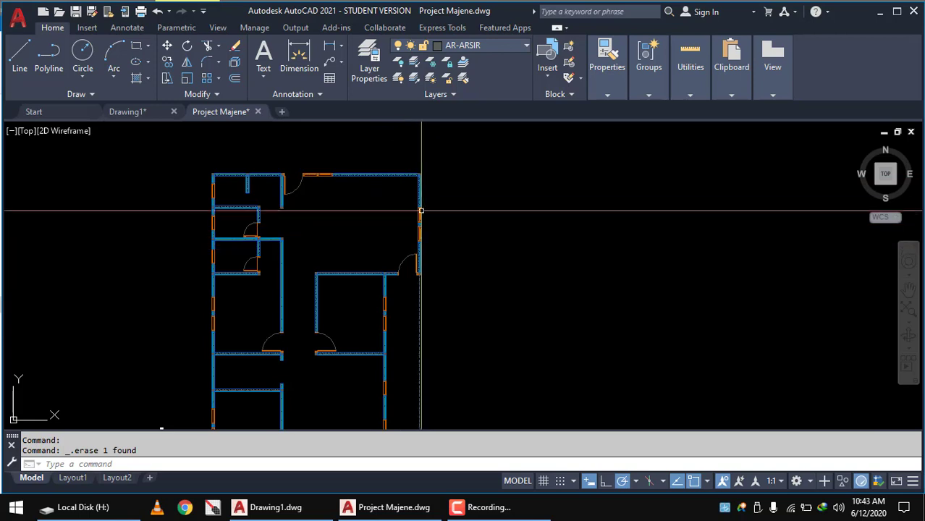
Window-select the copy's remaining walls and doors and group them with G
{"action": "scroll", "coordinate": [418, 208], "scroll_direction": "down", "scroll_amount": 4}
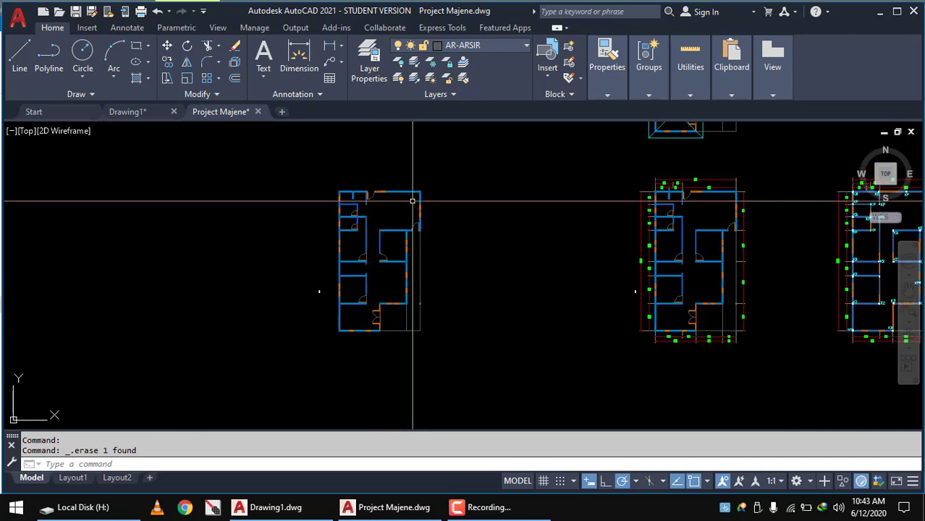
{"action": "left_click", "coordinate": [326, 171]}
{"action": "left_click", "coordinate": [458, 358]}
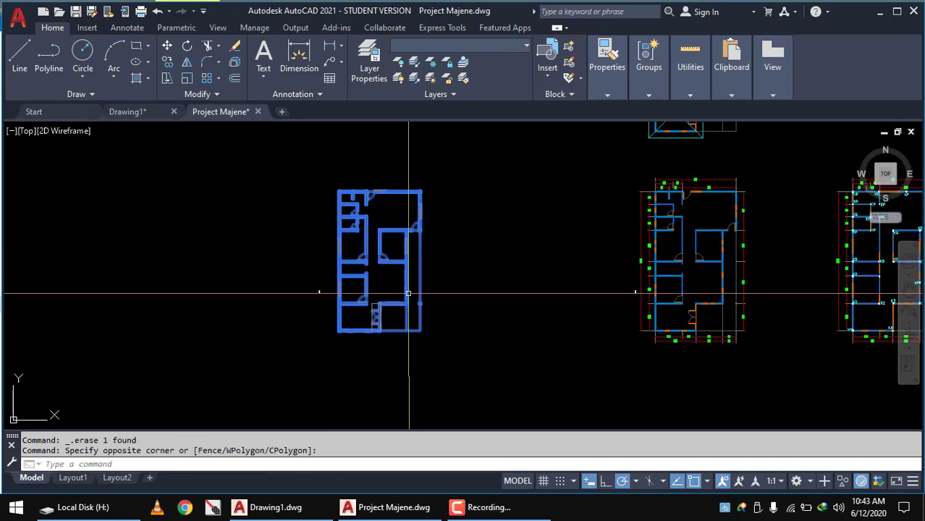
{"action": "scroll", "coordinate": [402, 286], "scroll_direction": "up", "scroll_amount": 4}
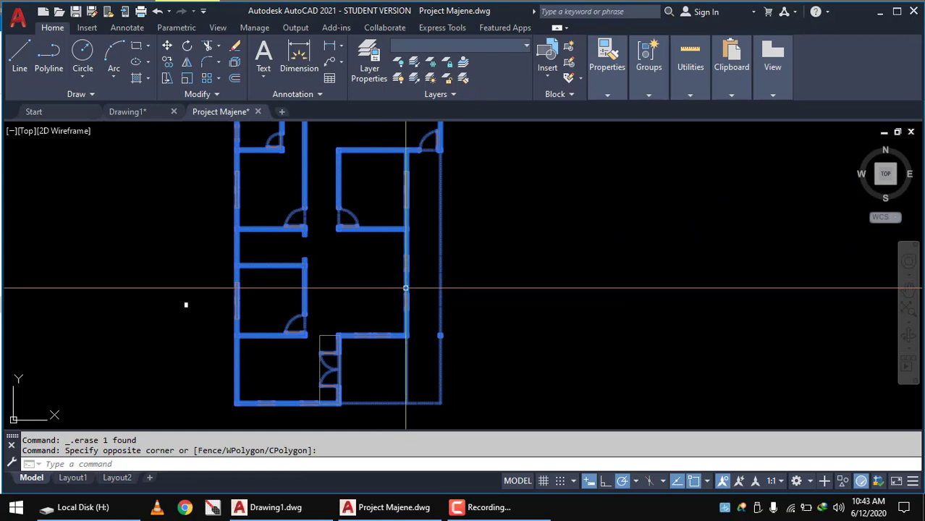
{"action": "type", "text": "G"}
{"action": "key", "text": "Return"}
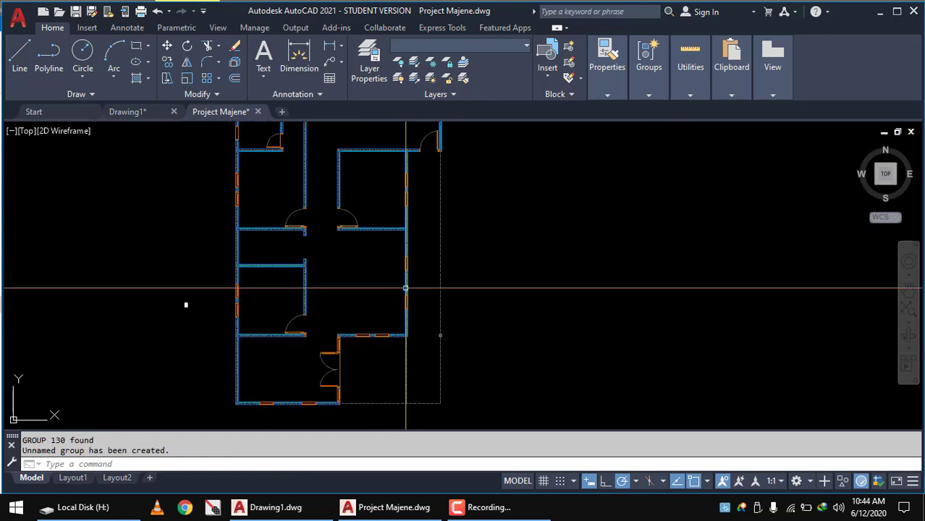
{"action": "middle_click_drag", "start_coordinate": [425, 248], "coordinate": [355, 308]}
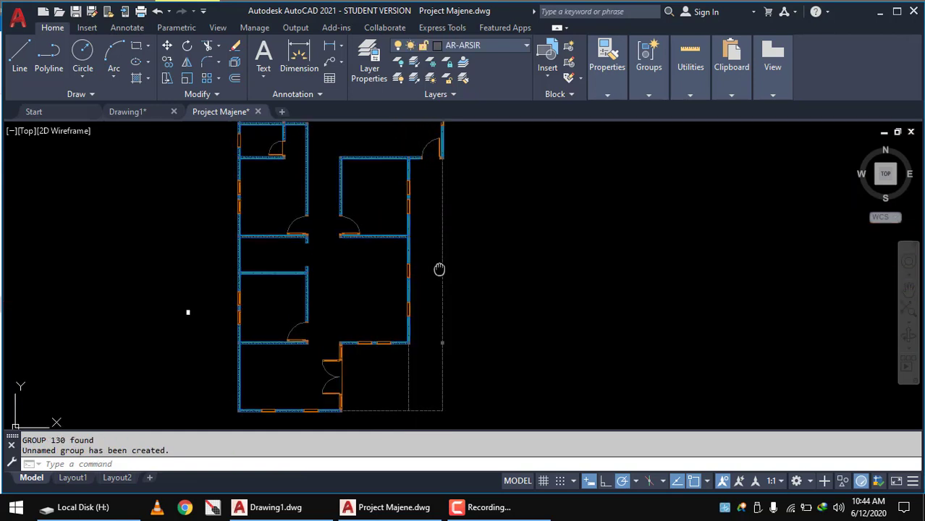
{"action": "scroll", "coordinate": [369, 311], "scroll_direction": "down", "scroll_amount": 2}
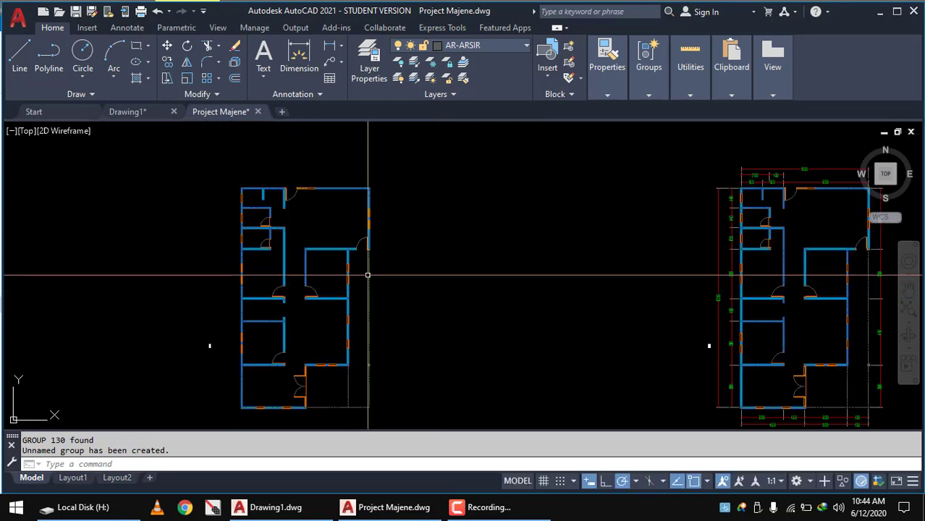
{"action": "middle_click_drag", "start_coordinate": [368, 275], "coordinate": [386, 328]}
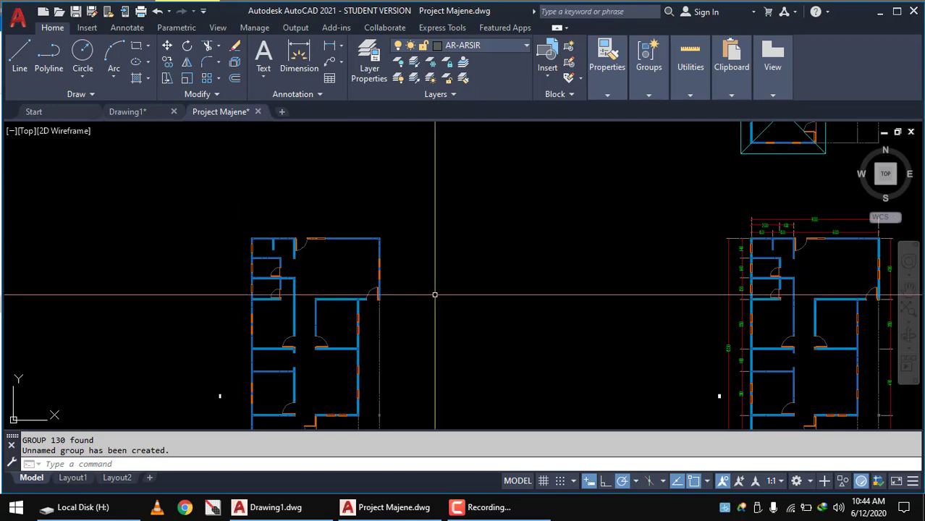
{"action": "scroll", "coordinate": [434, 294], "scroll_direction": "down", "scroll_amount": 2}
{"action": "middle_click_drag", "start_coordinate": [576, 251], "coordinate": [438, 332]}
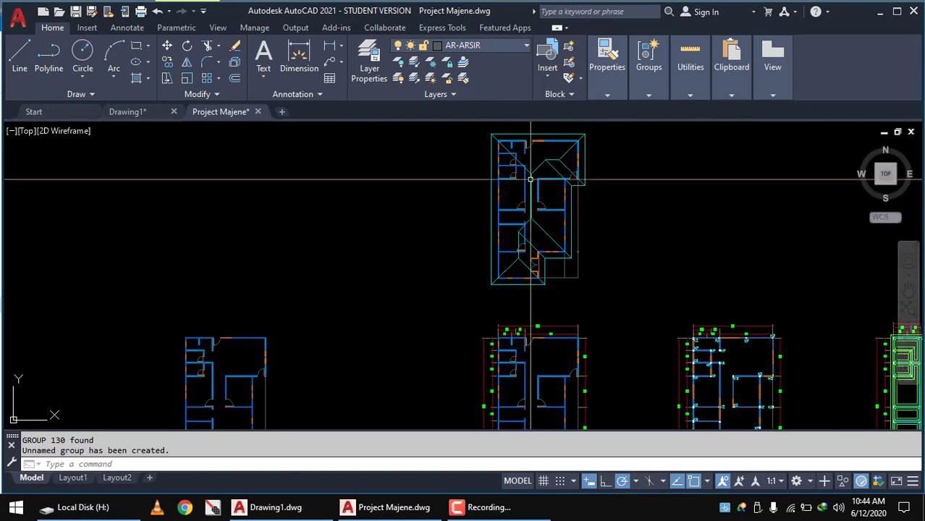
{"action": "scroll", "coordinate": [539, 191], "scroll_direction": "up", "scroll_amount": 4}
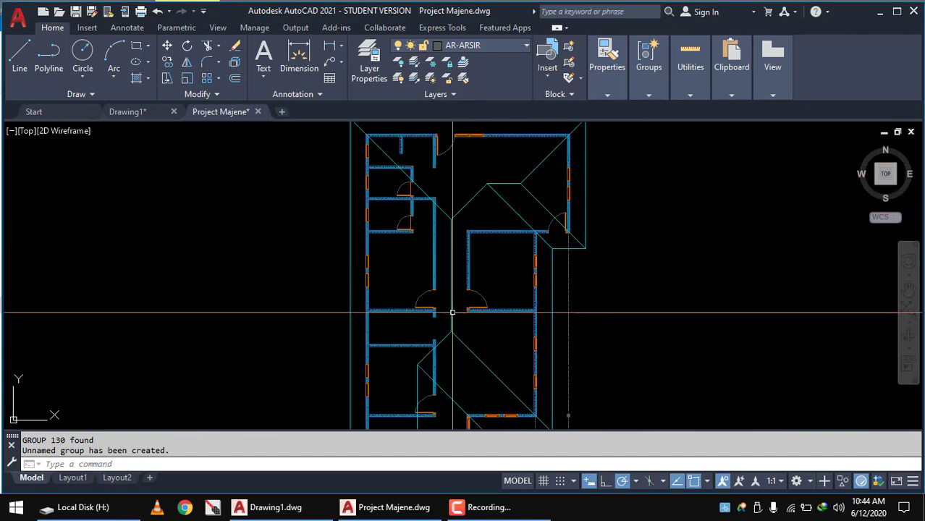
{"action": "middle_click_drag", "start_coordinate": [447, 315], "coordinate": [452, 215]}
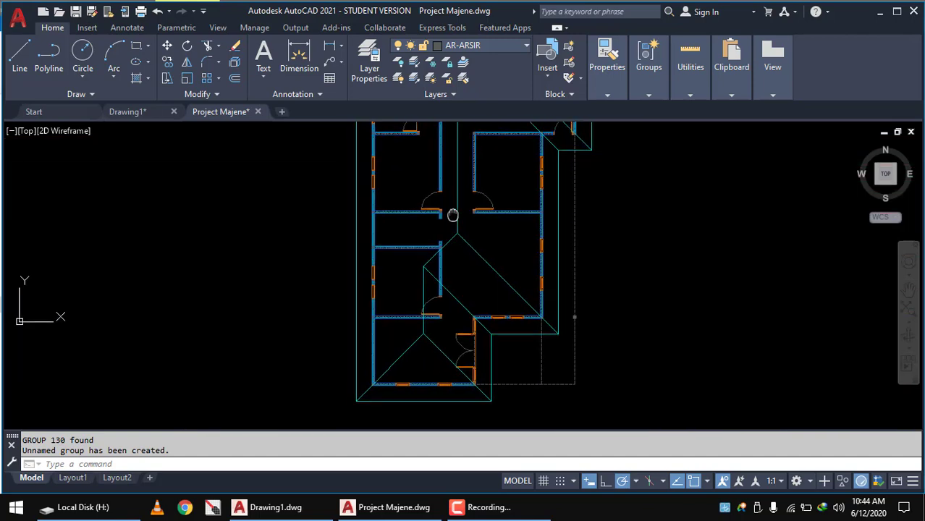
{"action": "left_click", "coordinate": [425, 334]}
{"action": "key", "text": "Escape"}
{"action": "middle_click_drag", "start_coordinate": [543, 257], "coordinate": [681, 312]}
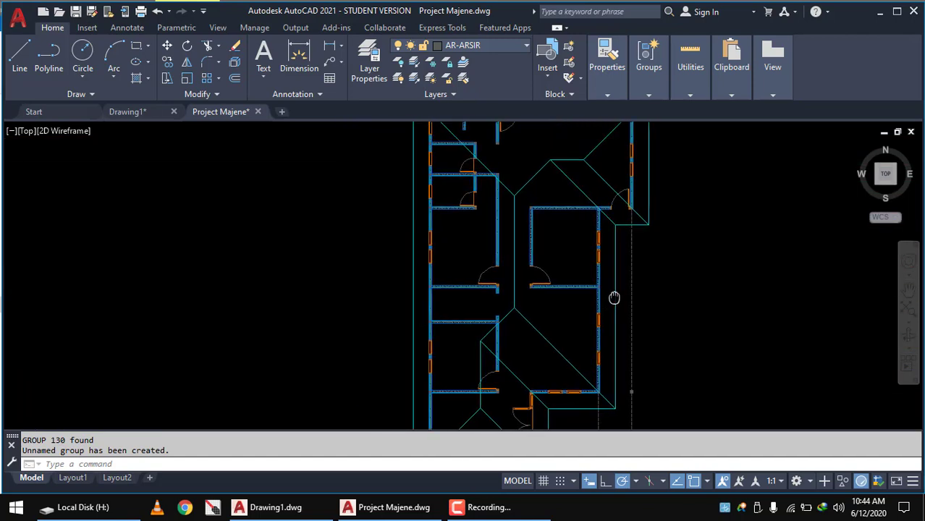
{"action": "scroll", "coordinate": [418, 324], "scroll_direction": "down", "scroll_amount": 3}
{"action": "mouse_move", "coordinate": [418, 323]}
{"action": "middle_mouse_down"}
{"action": "mouse_move", "coordinate": [501, 192]}
{"action": "mouse_move", "coordinate": [521, 181]}
{"action": "middle_mouse_up"}
{"action": "mouse_move", "coordinate": [363, 355]}
{"action": "middle_mouse_down"}
{"action": "mouse_move", "coordinate": [382, 293]}
{"action": "mouse_move", "coordinate": [453, 200]}
{"action": "middle_mouse_up"}
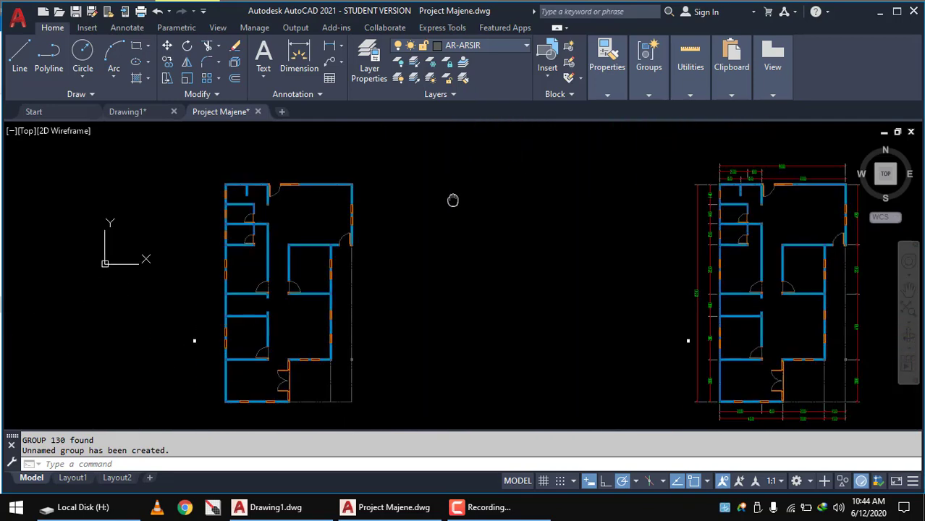
{"action": "scroll", "coordinate": [289, 403], "scroll_direction": "up", "scroll_amount": 4}
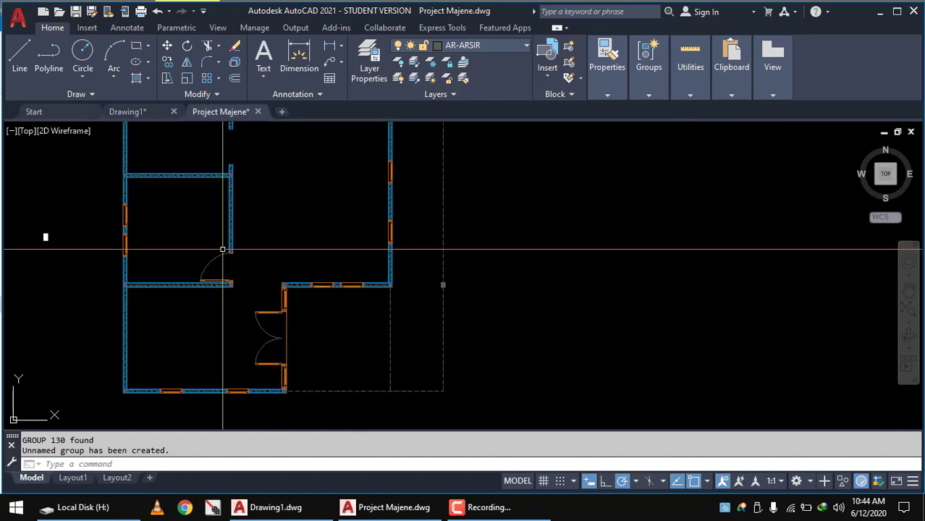
Start a polyline and make layer 0 the current layer
{"action": "left_click", "coordinate": [49, 65]}
{"action": "scroll", "coordinate": [123, 383], "scroll_direction": "up", "scroll_amount": 2}
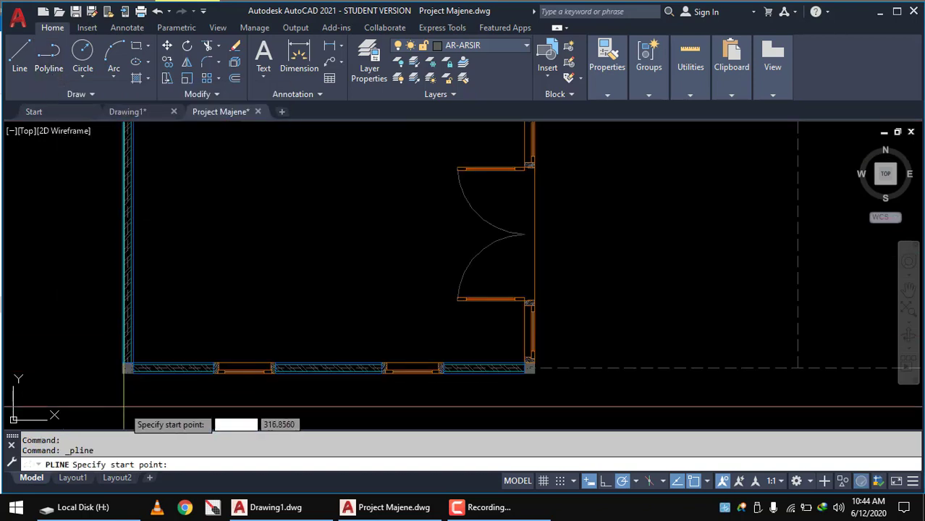
{"action": "scroll", "coordinate": [122, 392], "scroll_direction": "up", "scroll_amount": 2}
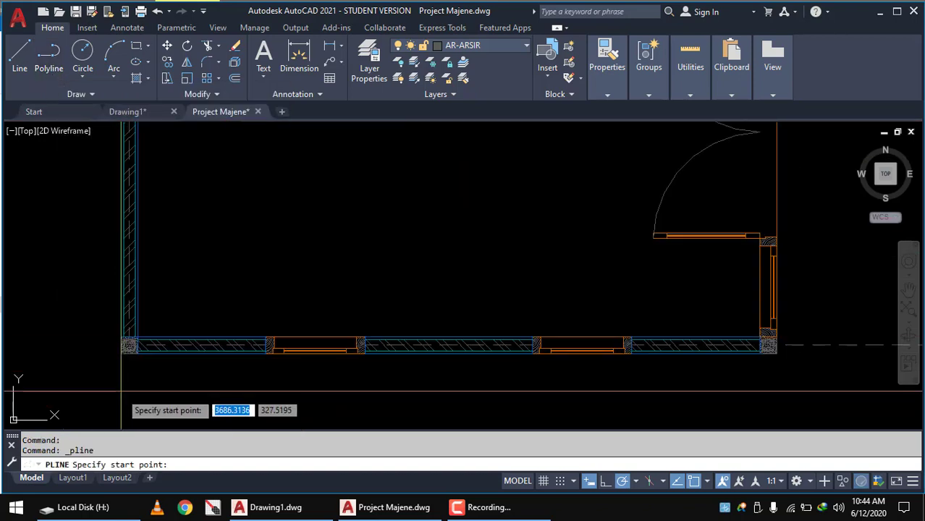
{"action": "left_click", "coordinate": [513, 44]}
{"action": "scroll", "coordinate": [507, 90], "scroll_direction": "down", "scroll_amount": 3}
{"action": "scroll", "coordinate": [485, 79], "scroll_direction": "up", "scroll_amount": 3}
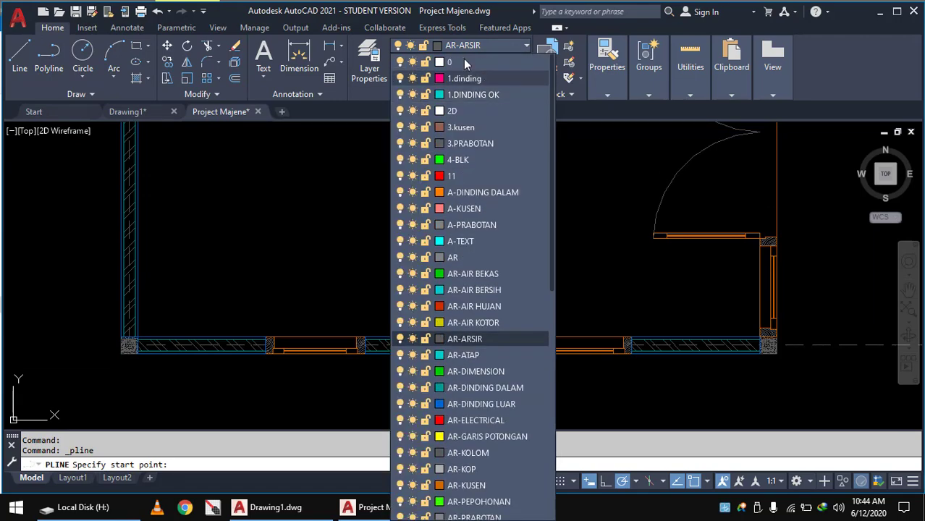
{"action": "left_click", "coordinate": [461, 61]}
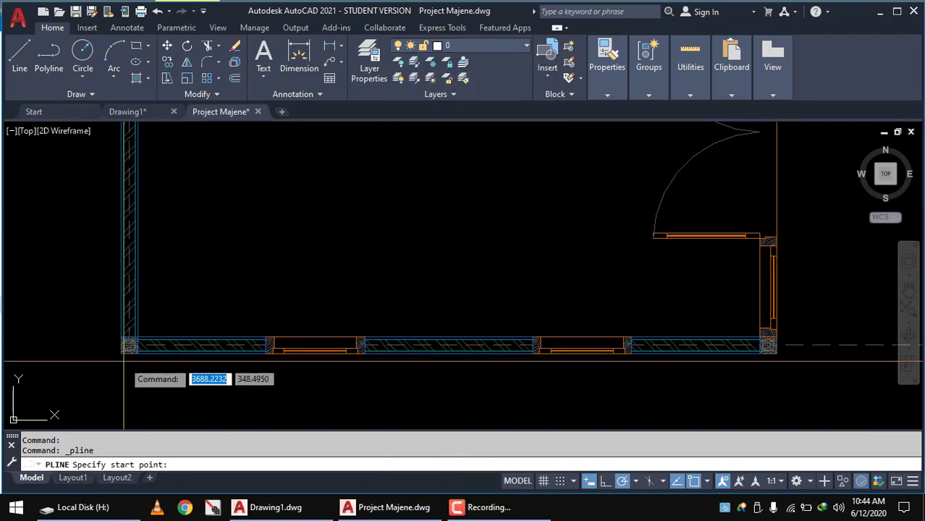
{"action": "scroll", "coordinate": [120, 359], "scroll_direction": "up", "scroll_amount": 5}
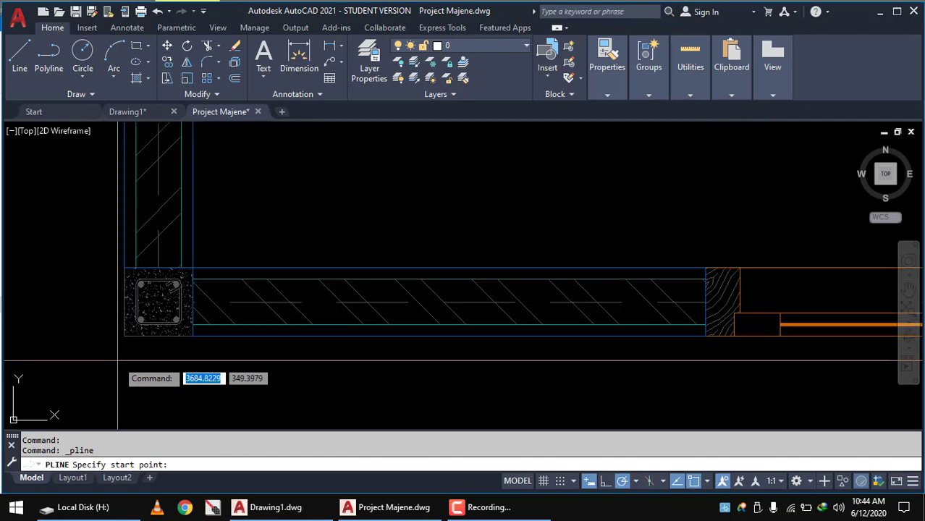
Snap the polyline's first three points to outer wall corners of the copied plan
{"action": "left_click", "coordinate": [125, 337]}
{"action": "scroll", "coordinate": [116, 319], "scroll_direction": "down", "scroll_amount": 3}
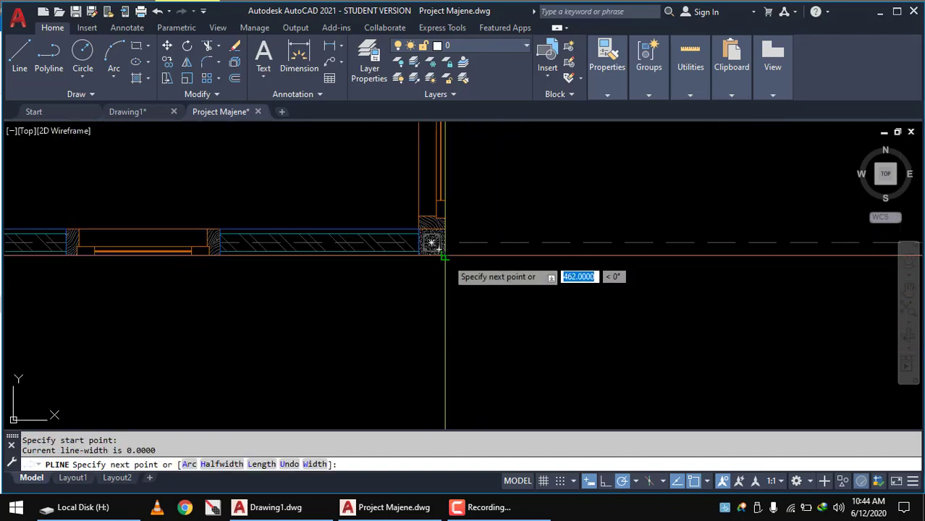
{"action": "left_click", "coordinate": [445, 257]}
{"action": "scroll", "coordinate": [471, 275], "scroll_direction": "down", "scroll_amount": 3}
{"action": "scroll", "coordinate": [496, 279], "scroll_direction": "down", "scroll_amount": 2}
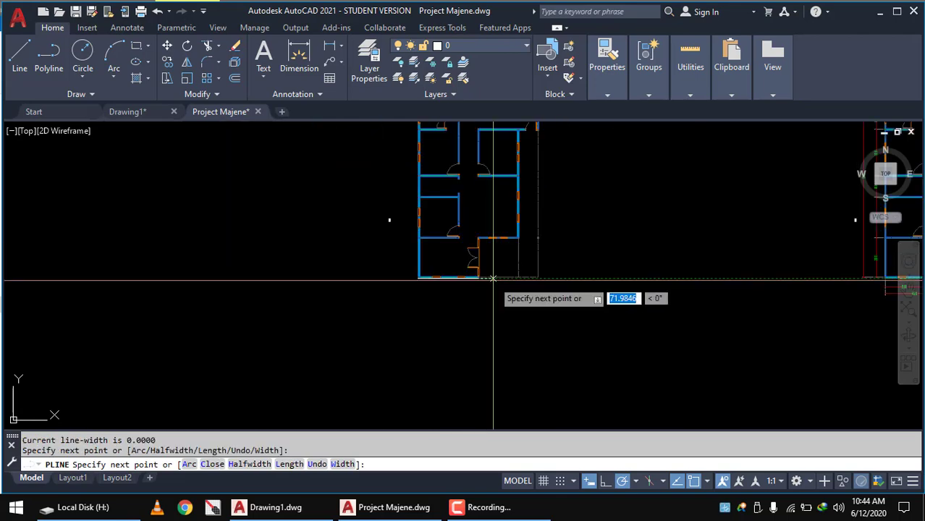
{"action": "scroll", "coordinate": [492, 246], "scroll_direction": "up", "scroll_amount": 3}
{"action": "scroll", "coordinate": [434, 268], "scroll_direction": "up", "scroll_amount": 3}
{"action": "scroll", "coordinate": [358, 242], "scroll_direction": "up", "scroll_amount": 4}
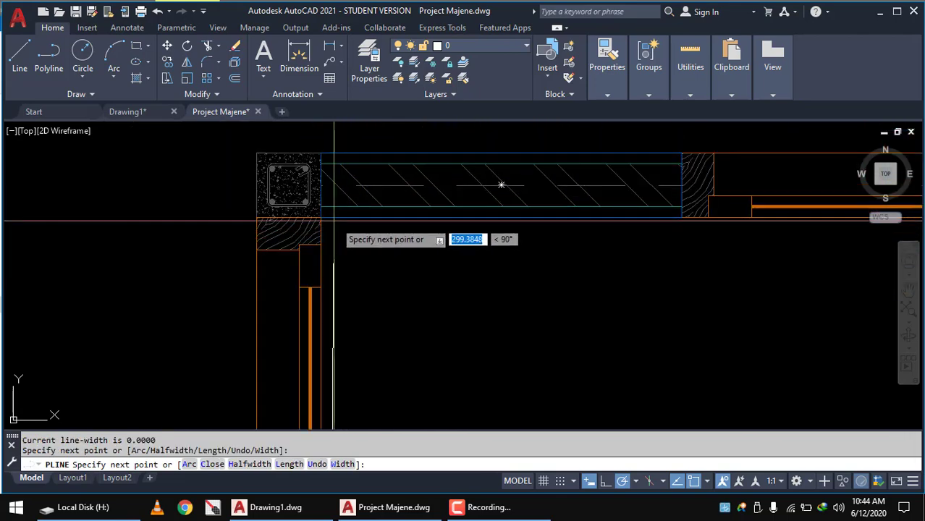
{"action": "scroll", "coordinate": [355, 266], "scroll_direction": "down", "scroll_amount": 6}
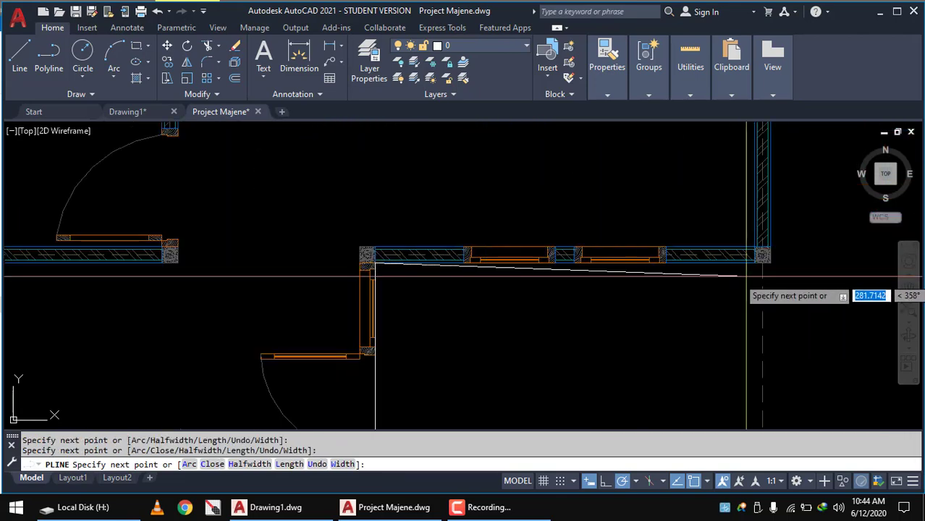
{"action": "left_click", "coordinate": [762, 255]}
{"action": "scroll", "coordinate": [724, 289], "scroll_direction": "down", "scroll_amount": 4}
{"action": "scroll", "coordinate": [650, 309], "scroll_direction": "down", "scroll_amount": 2}
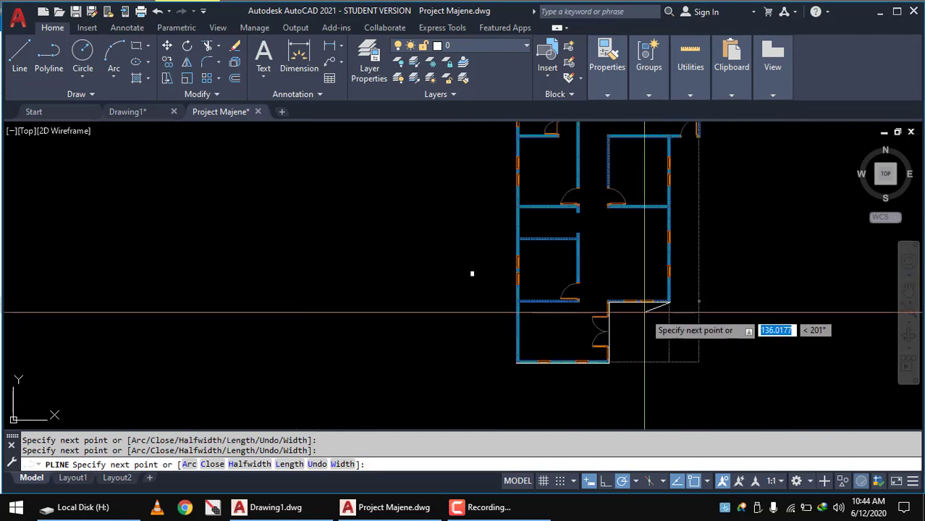
{"action": "scroll", "coordinate": [659, 209], "scroll_direction": "up", "scroll_amount": 7}
{"action": "scroll", "coordinate": [656, 196], "scroll_direction": "up", "scroll_amount": 5}
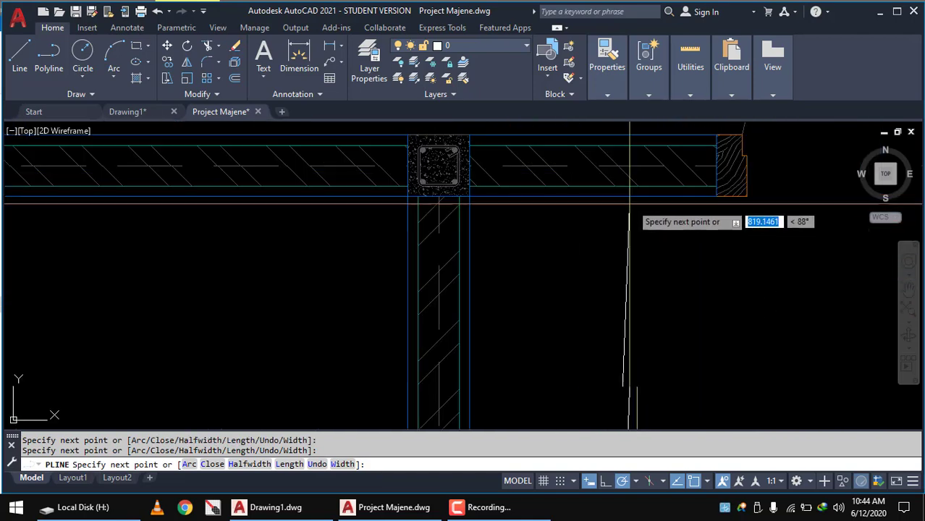
{"action": "scroll", "coordinate": [506, 239], "scroll_direction": "down", "scroll_amount": 5}
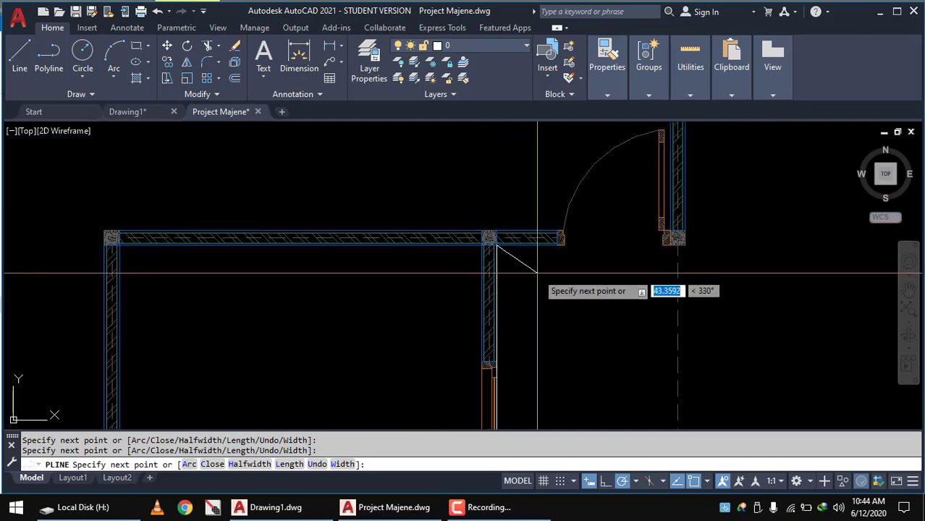
{"action": "scroll", "coordinate": [579, 273], "scroll_direction": "up", "scroll_amount": 1}
{"action": "scroll", "coordinate": [624, 261], "scroll_direction": "up", "scroll_amount": 1}
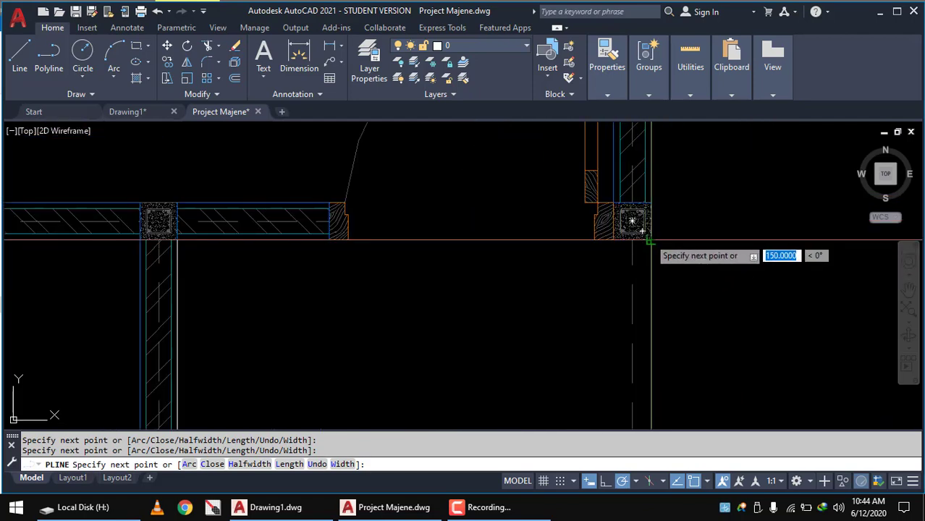
{"action": "scroll", "coordinate": [649, 237], "scroll_direction": "down", "scroll_amount": 2}
{"action": "scroll", "coordinate": [664, 243], "scroll_direction": "down", "scroll_amount": 5}
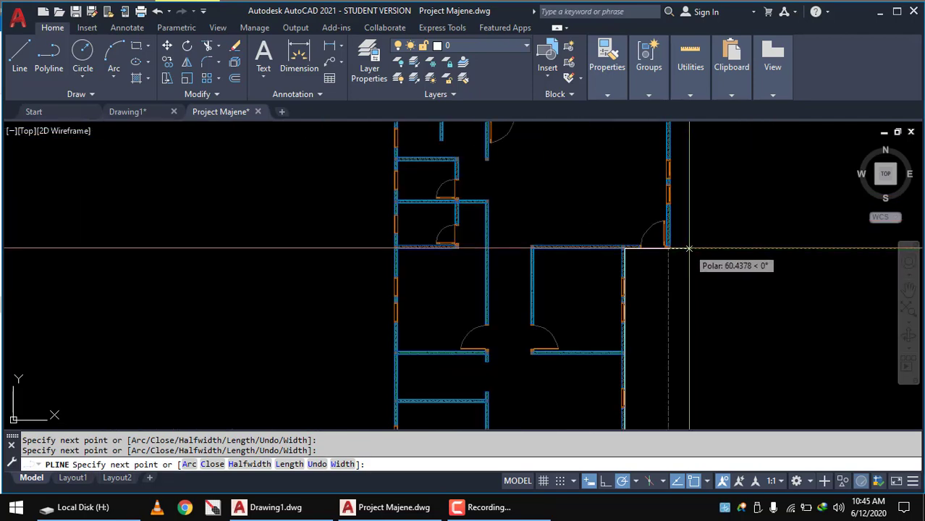
Reach the remaining wall corners and close the outline polyline back to its start
{"action": "middle_click_drag", "start_coordinate": [689, 250], "coordinate": [680, 320]}
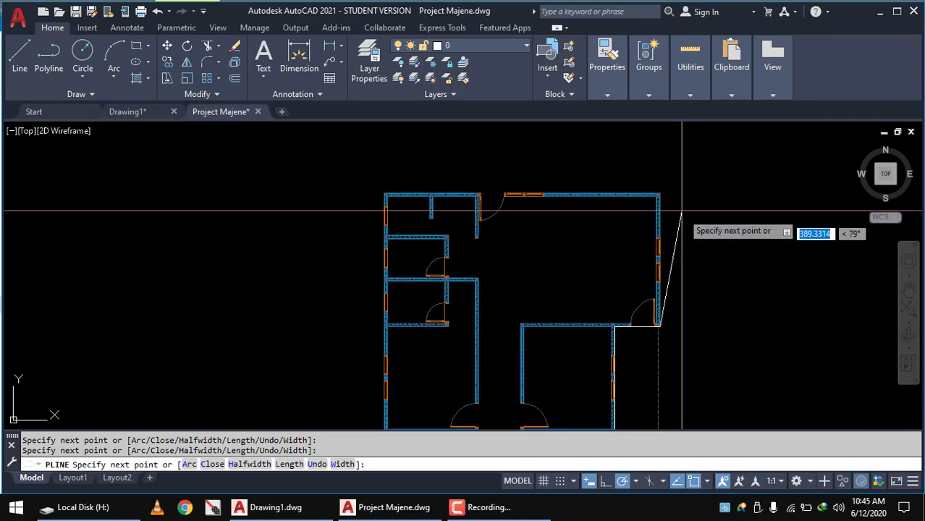
{"action": "scroll", "coordinate": [673, 194], "scroll_direction": "up", "scroll_amount": 2}
{"action": "scroll", "coordinate": [673, 194], "scroll_direction": "up", "scroll_amount": 2}
{"action": "scroll", "coordinate": [640, 194], "scroll_direction": "up", "scroll_amount": 2}
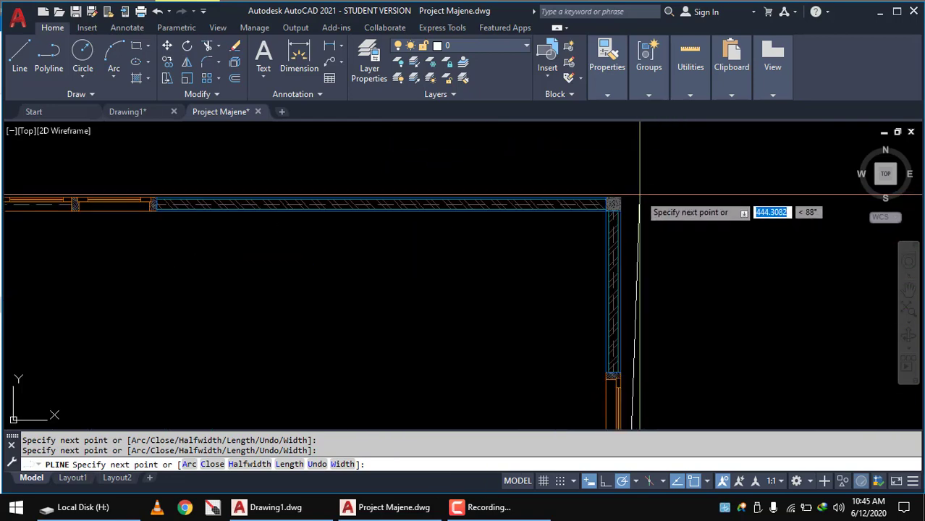
{"action": "scroll", "coordinate": [614, 202], "scroll_direction": "up", "scroll_amount": 5}
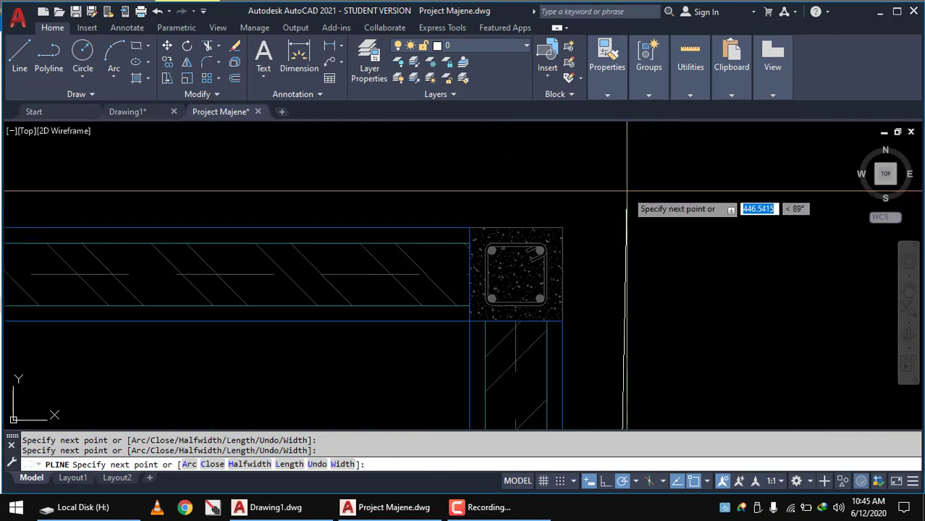
{"action": "scroll", "coordinate": [600, 220], "scroll_direction": "down", "scroll_amount": 2}
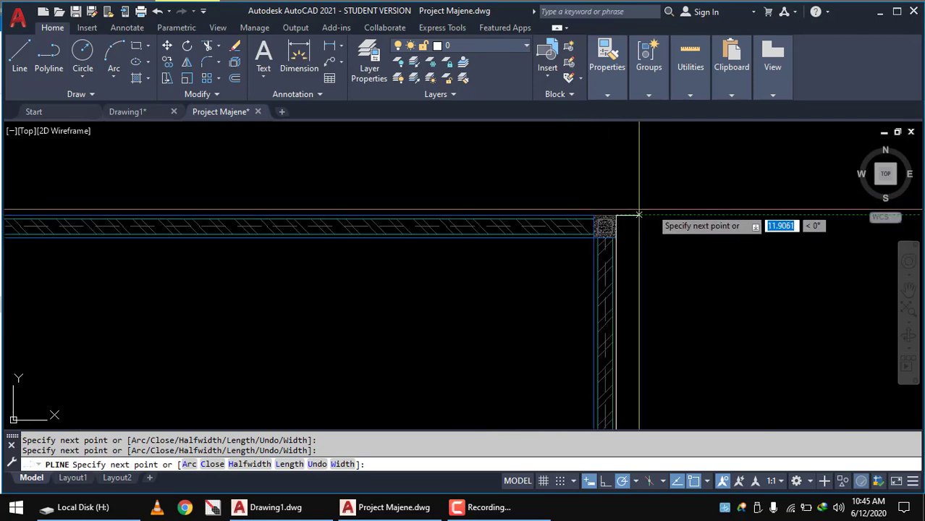
{"action": "scroll", "coordinate": [666, 208], "scroll_direction": "down", "scroll_amount": 4}
{"action": "scroll", "coordinate": [672, 194], "scroll_direction": "down", "scroll_amount": 3}
{"action": "scroll", "coordinate": [589, 177], "scroll_direction": "up", "scroll_amount": 1}
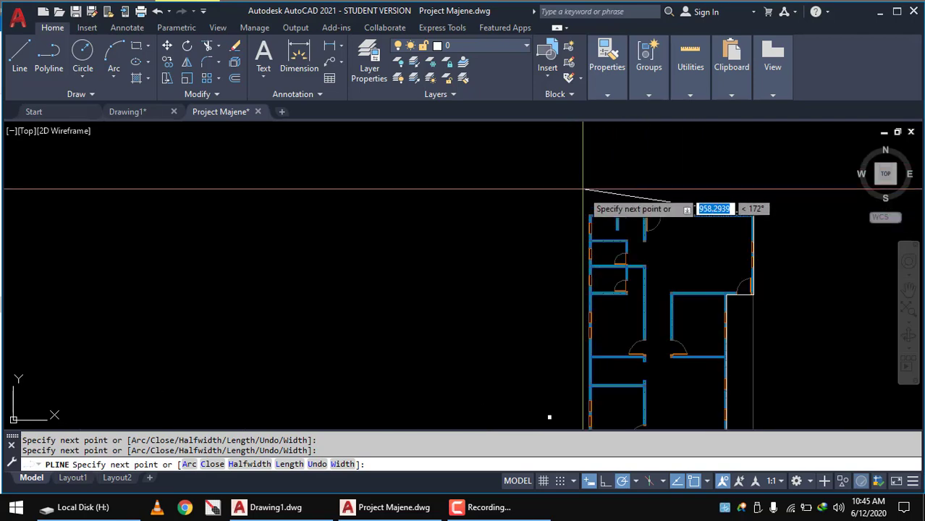
{"action": "scroll", "coordinate": [587, 210], "scroll_direction": "up", "scroll_amount": 4}
{"action": "scroll", "coordinate": [587, 279], "scroll_direction": "up", "scroll_amount": 1}
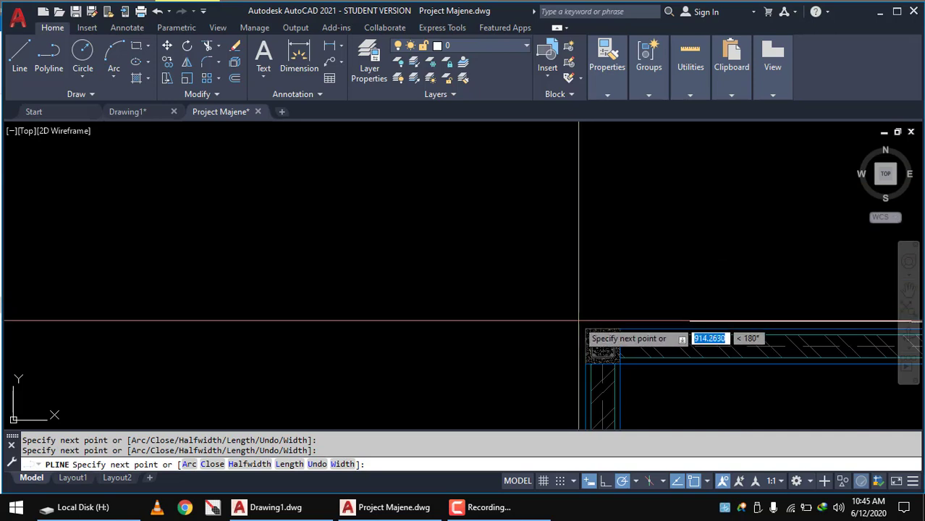
{"action": "scroll", "coordinate": [590, 329], "scroll_direction": "down", "scroll_amount": 1}
{"action": "scroll", "coordinate": [586, 307], "scroll_direction": "down", "scroll_amount": 1}
{"action": "scroll", "coordinate": [467, 279], "scroll_direction": "down", "scroll_amount": 2}
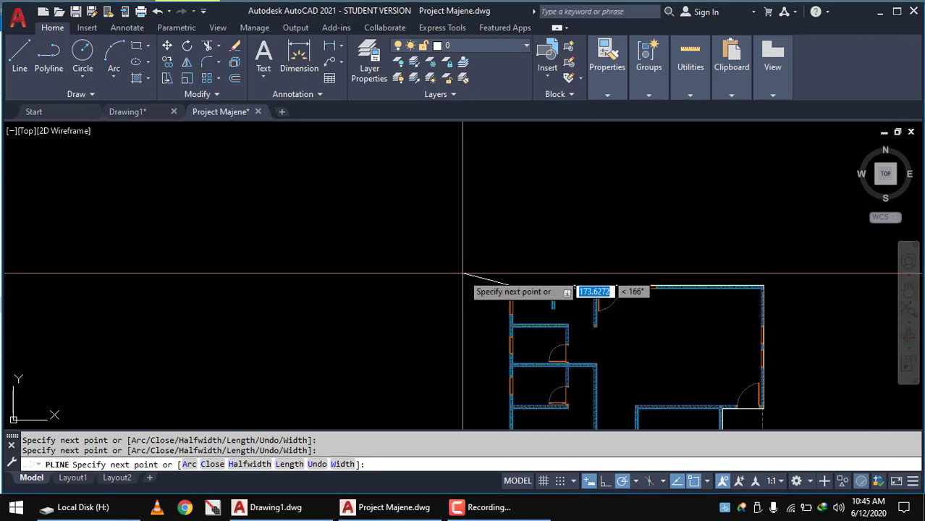
{"action": "scroll", "coordinate": [454, 326], "scroll_direction": "down", "scroll_amount": 1}
{"action": "middle_click_drag", "start_coordinate": [455, 326], "coordinate": [436, 210]}
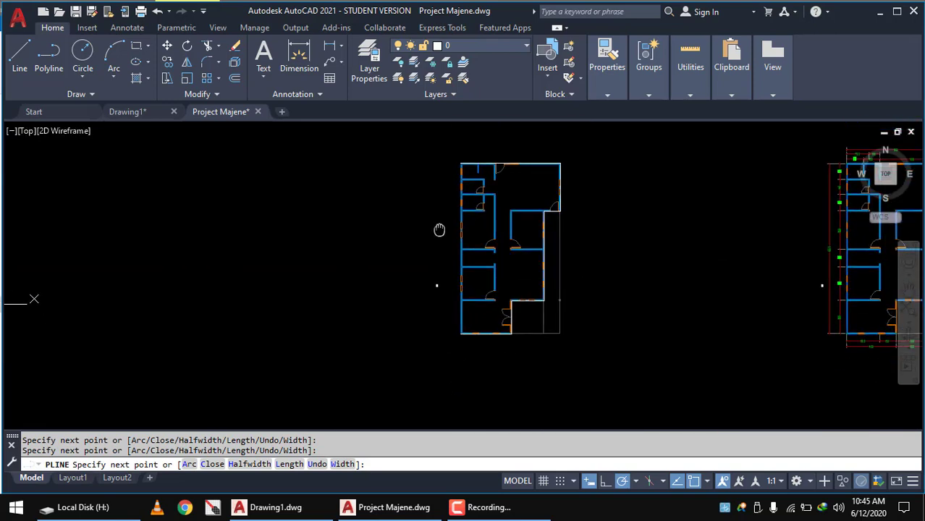
{"action": "scroll", "coordinate": [462, 333], "scroll_direction": "up", "scroll_amount": 3}
{"action": "scroll", "coordinate": [444, 341], "scroll_direction": "up", "scroll_amount": 2}
{"action": "scroll", "coordinate": [429, 356], "scroll_direction": "up", "scroll_amount": 1}
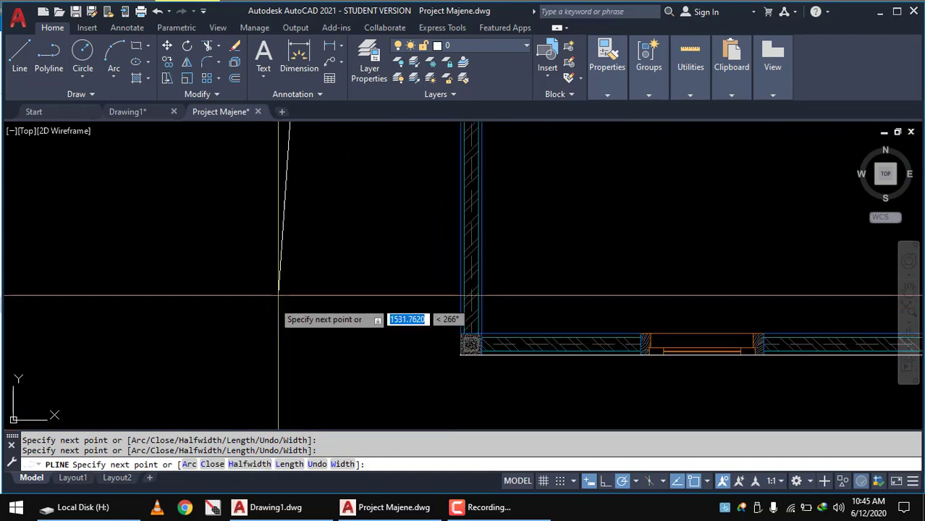
{"action": "scroll", "coordinate": [443, 366], "scroll_direction": "up", "scroll_amount": 4}
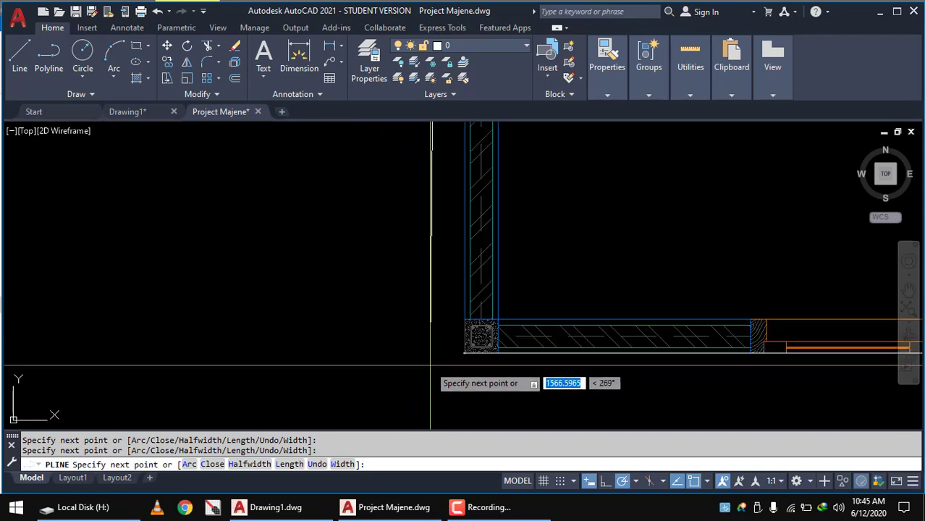
{"action": "key", "text": "Return"}
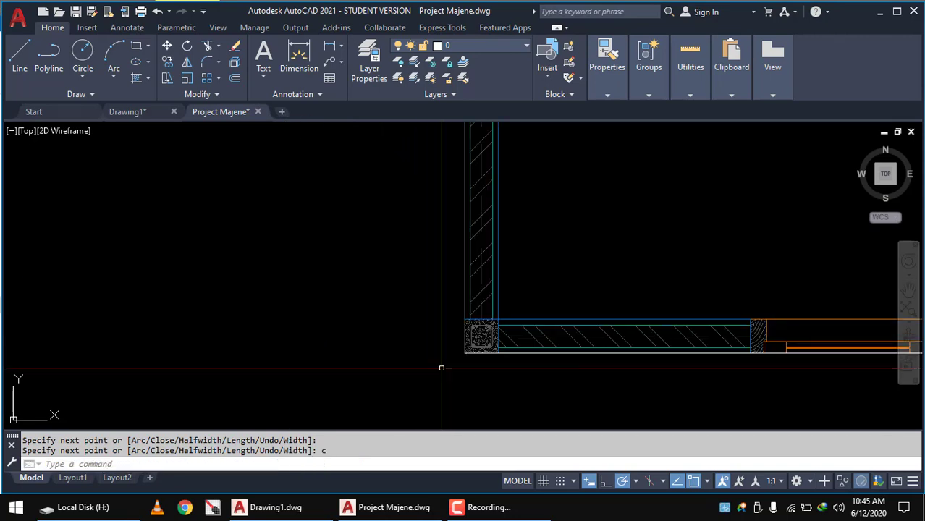
{"action": "left_click", "coordinate": [474, 352]}
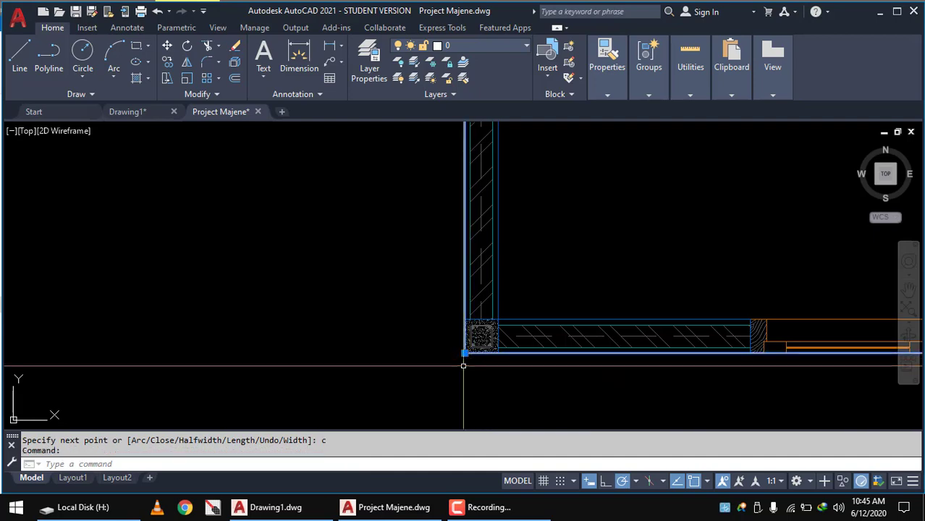
{"action": "scroll", "coordinate": [514, 319], "scroll_direction": "down", "scroll_amount": 4}
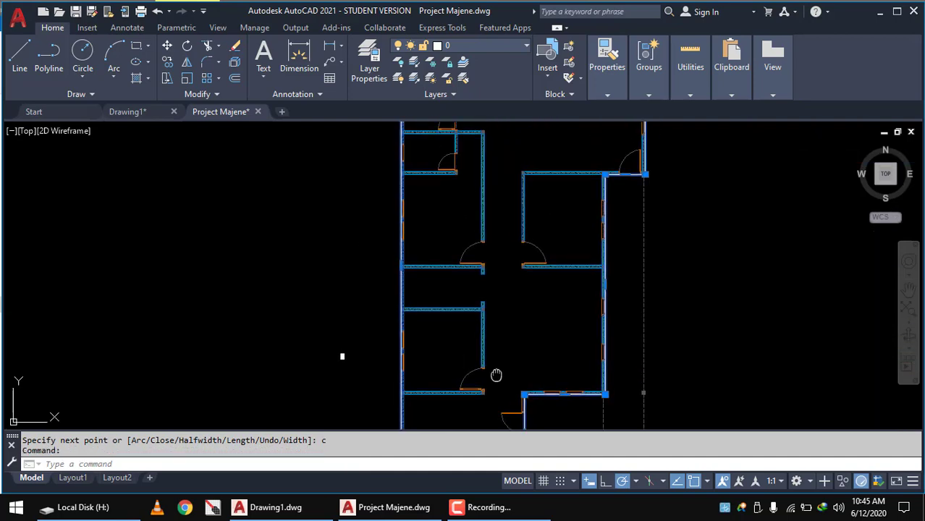
{"action": "middle_click_drag", "start_coordinate": [496, 374], "coordinate": [471, 434]}
{"action": "scroll", "coordinate": [460, 269], "scroll_direction": "down", "scroll_amount": 1}
{"action": "scroll", "coordinate": [369, 253], "scroll_direction": "down", "scroll_amount": 4}
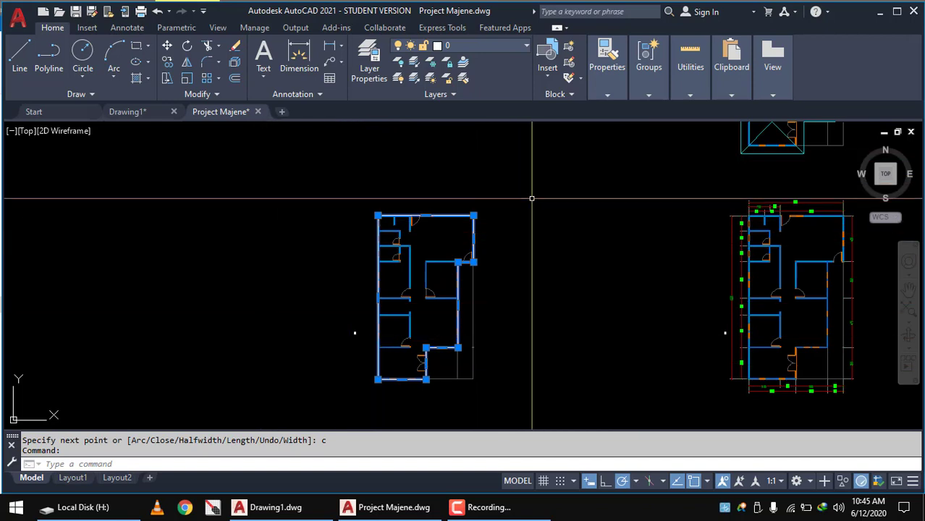
{"action": "key", "text": "Escape"}
{"action": "middle_click_drag", "start_coordinate": [508, 251], "coordinate": [454, 316]}
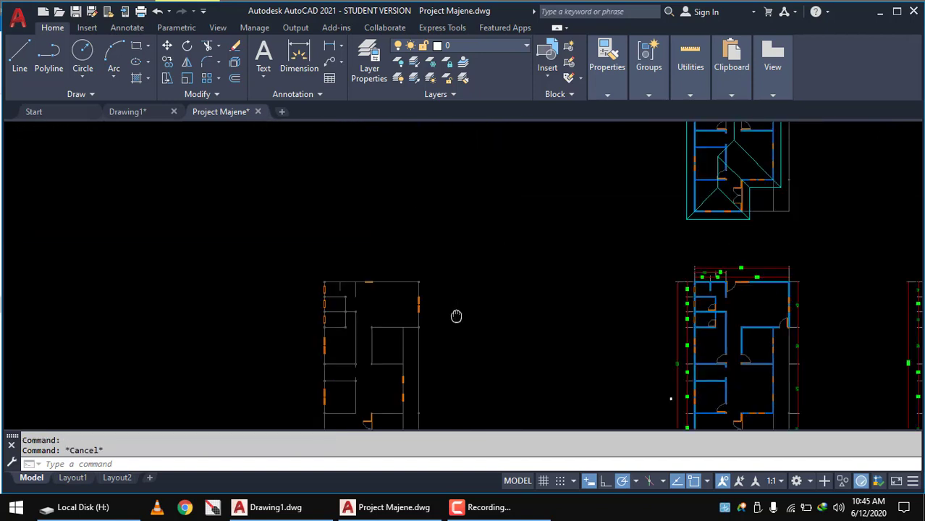
{"action": "scroll", "coordinate": [682, 194], "scroll_direction": "up", "scroll_amount": 4}
{"action": "scroll", "coordinate": [643, 226], "scroll_direction": "down", "scroll_amount": 3}
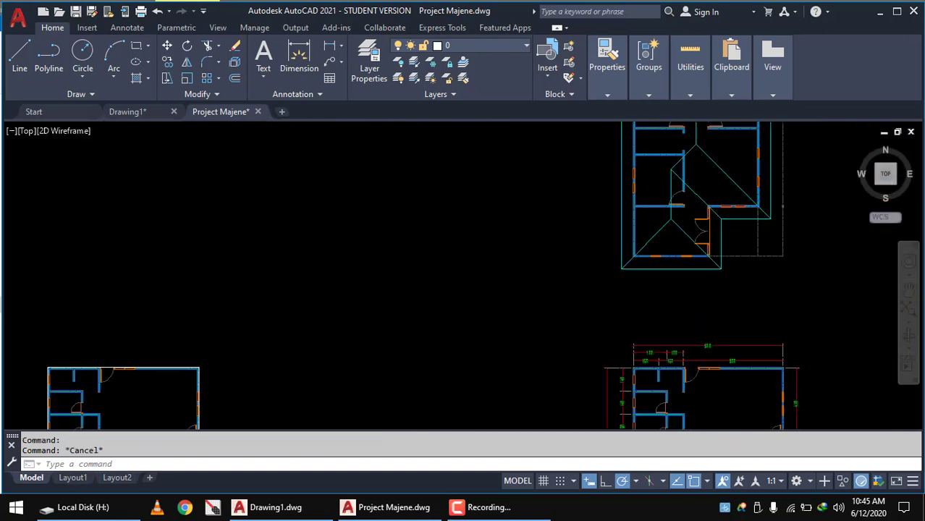
{"action": "scroll", "coordinate": [362, 317], "scroll_direction": "down", "scroll_amount": 1}
{"action": "scroll", "coordinate": [342, 318], "scroll_direction": "up", "scroll_amount": 4}
{"action": "scroll", "coordinate": [342, 318], "scroll_direction": "down", "scroll_amount": 2}
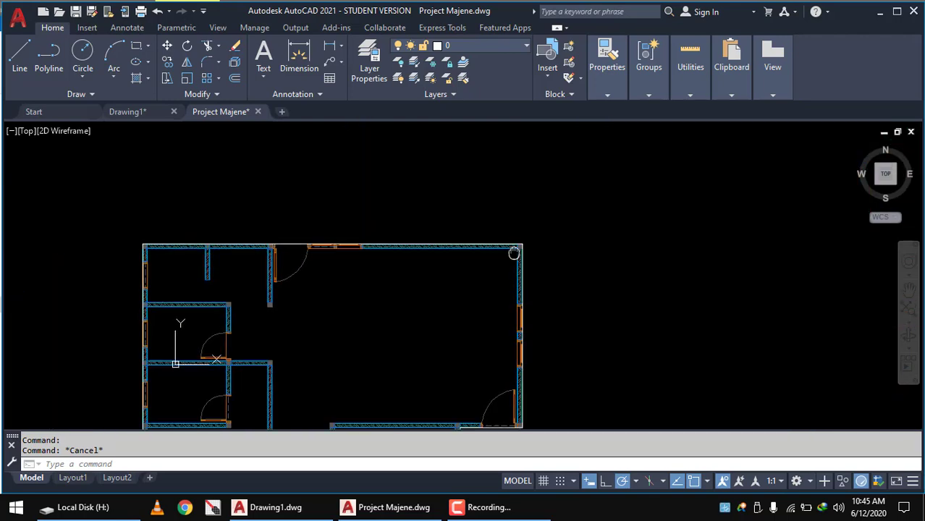
{"action": "scroll", "coordinate": [458, 246], "scroll_direction": "up", "scroll_amount": 1}
{"action": "scroll", "coordinate": [429, 214], "scroll_direction": "up", "scroll_amount": 2}
{"action": "scroll", "coordinate": [493, 209], "scroll_direction": "up", "scroll_amount": 2}
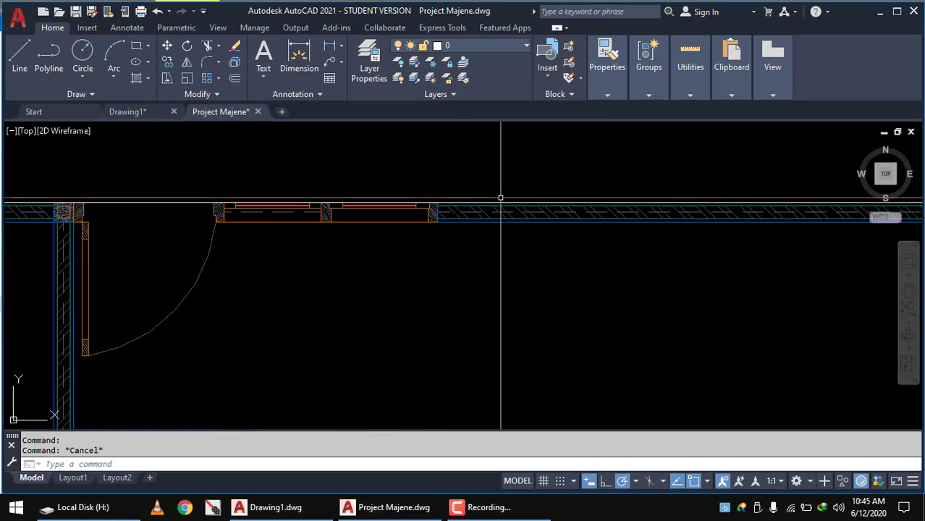
{"action": "scroll", "coordinate": [500, 200], "scroll_direction": "down", "scroll_amount": 4}
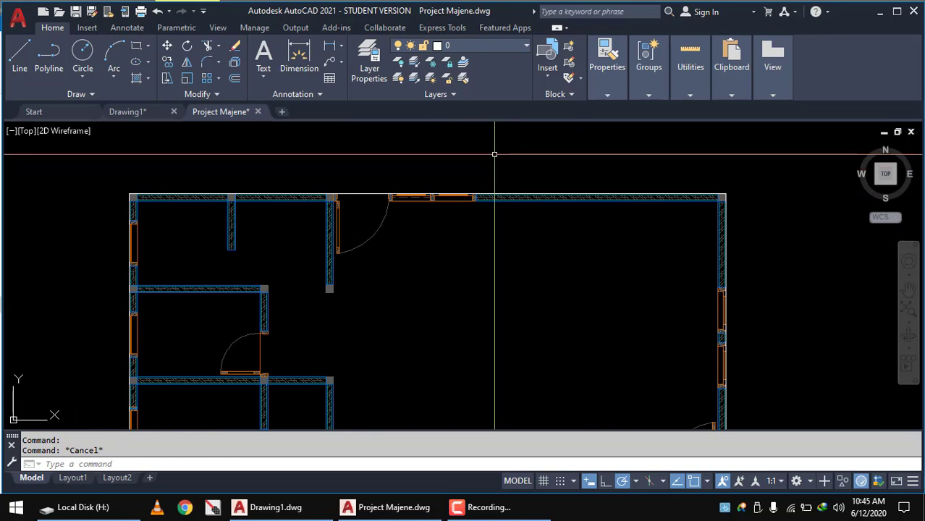
{"action": "scroll", "coordinate": [494, 154], "scroll_direction": "down", "scroll_amount": 4}
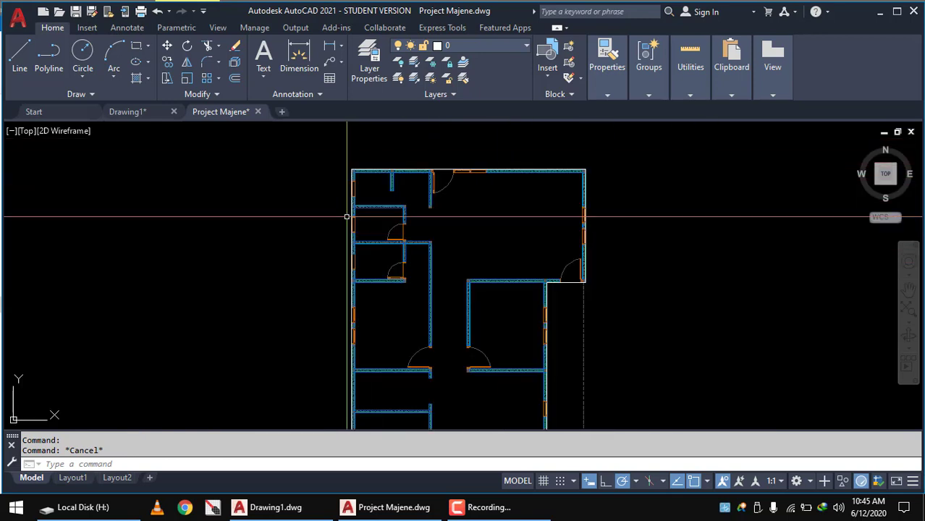
{"action": "scroll", "coordinate": [346, 216], "scroll_direction": "up", "scroll_amount": 2}
{"action": "scroll", "coordinate": [347, 216], "scroll_direction": "down", "scroll_amount": 2}
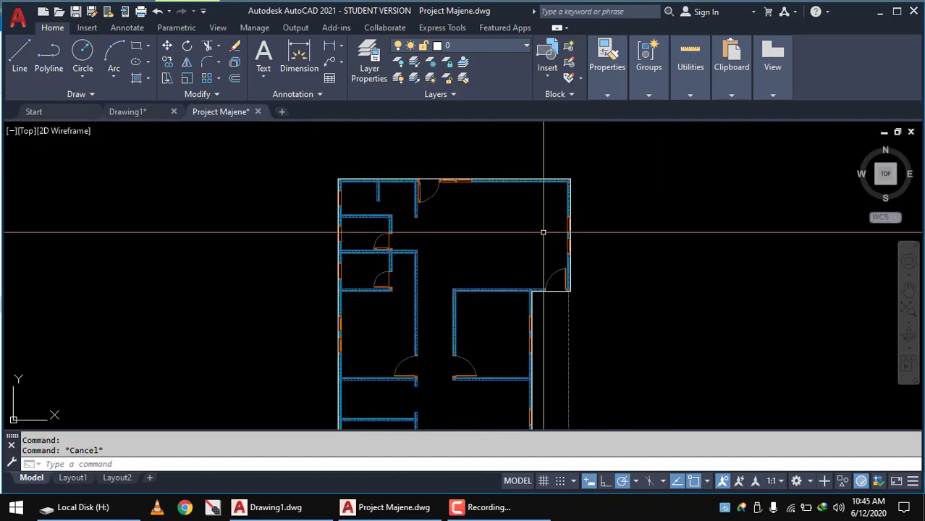
{"action": "scroll", "coordinate": [572, 252], "scroll_direction": "down", "scroll_amount": 2}
{"action": "scroll", "coordinate": [608, 248], "scroll_direction": "down", "scroll_amount": 2}
{"action": "middle_click_drag", "start_coordinate": [617, 247], "coordinate": [444, 353]}
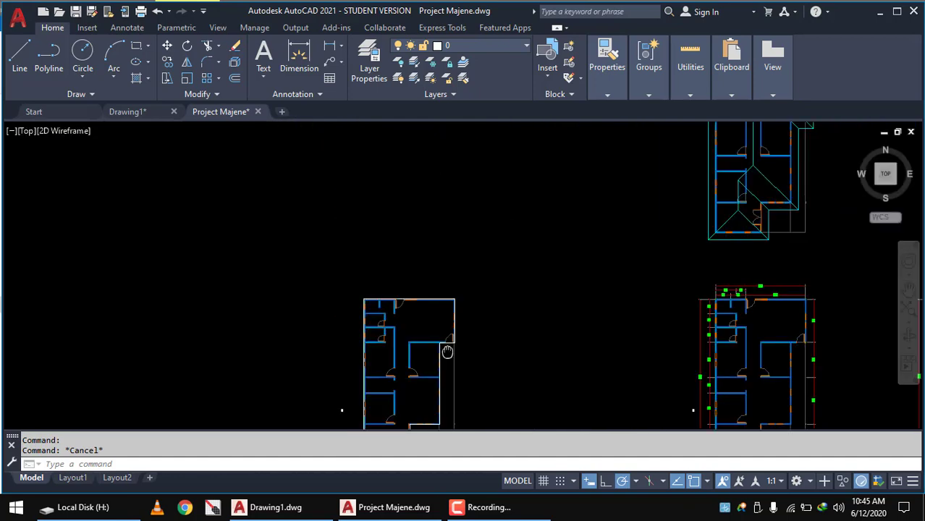
{"action": "scroll", "coordinate": [625, 270], "scroll_direction": "up", "scroll_amount": 3}
{"action": "scroll", "coordinate": [625, 270], "scroll_direction": "up", "scroll_amount": 2}
{"action": "scroll", "coordinate": [626, 270], "scroll_direction": "up", "scroll_amount": 1}
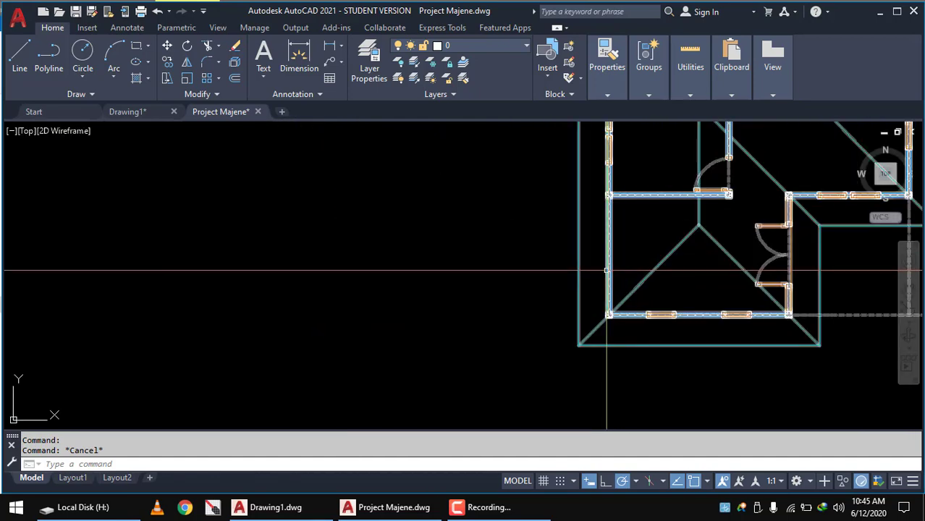
{"action": "scroll", "coordinate": [579, 270], "scroll_direction": "down", "scroll_amount": 1}
{"action": "scroll", "coordinate": [578, 269], "scroll_direction": "down", "scroll_amount": 2}
{"action": "scroll", "coordinate": [579, 269], "scroll_direction": "down", "scroll_amount": 1}
{"action": "scroll", "coordinate": [337, 350], "scroll_direction": "down", "scroll_amount": 2}
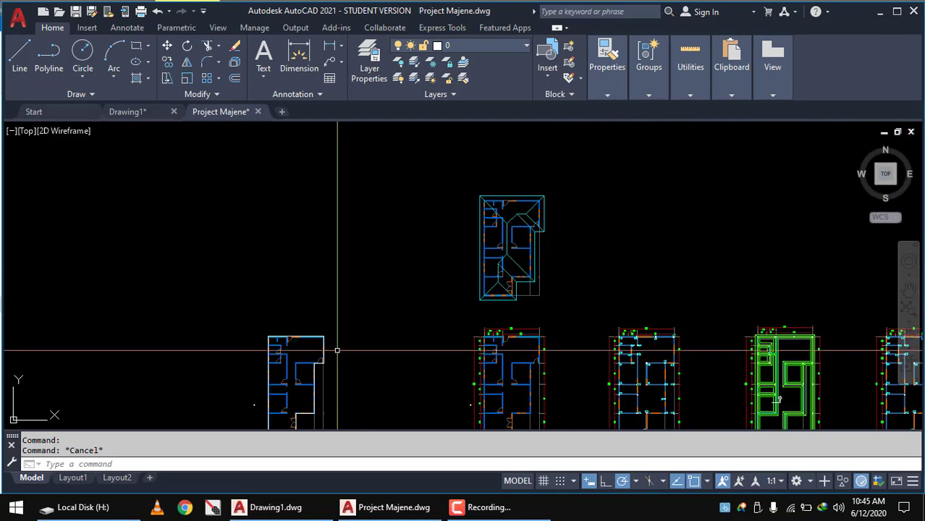
{"action": "scroll", "coordinate": [311, 348], "scroll_direction": "up", "scroll_amount": 4}
{"action": "middle_click_drag", "start_coordinate": [305, 347], "coordinate": [403, 213]}
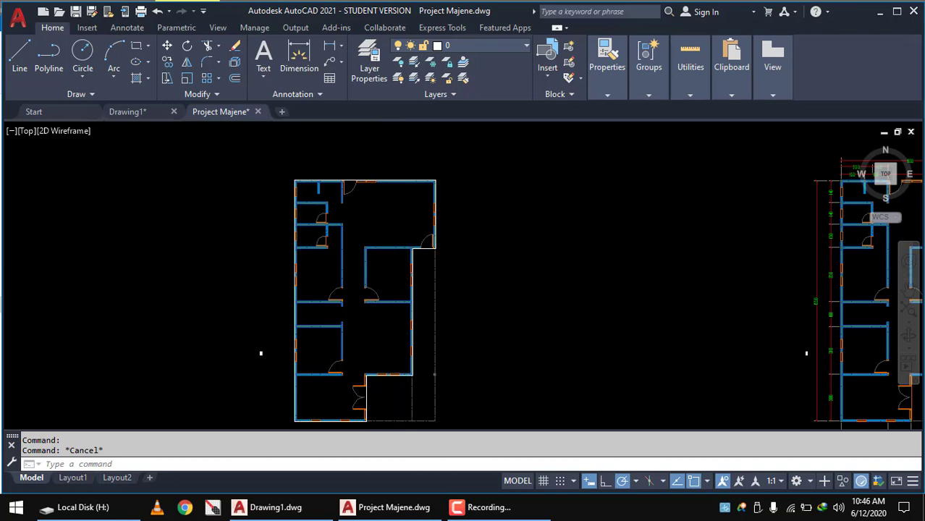
{"action": "scroll", "coordinate": [415, 277], "scroll_direction": "up", "scroll_amount": 2}
{"action": "type", "text": "O"}
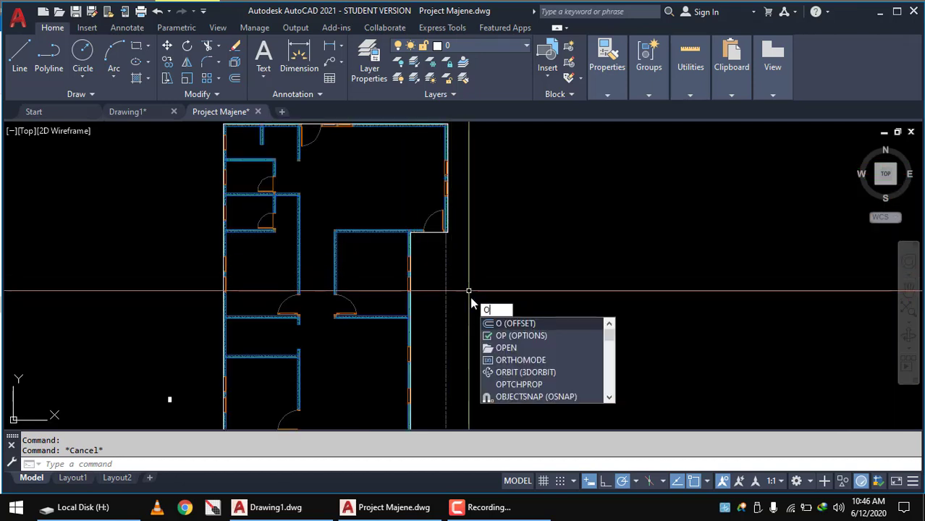
Offset the outer wall polyline 70 units outward to form the roof outline
{"action": "key", "text": "Return"}
{"action": "type", "text": "70"}
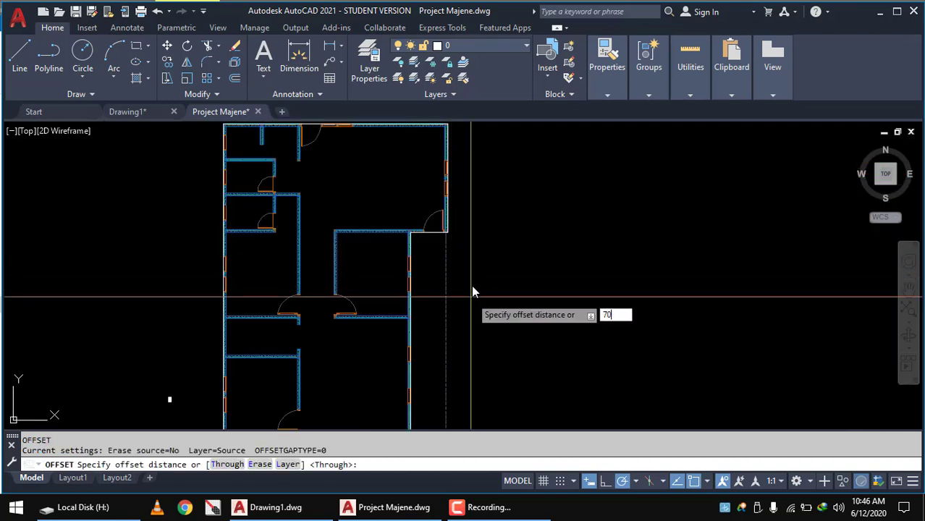
{"action": "key", "text": "Return"}
{"action": "scroll", "coordinate": [451, 267], "scroll_direction": "up", "scroll_amount": 2}
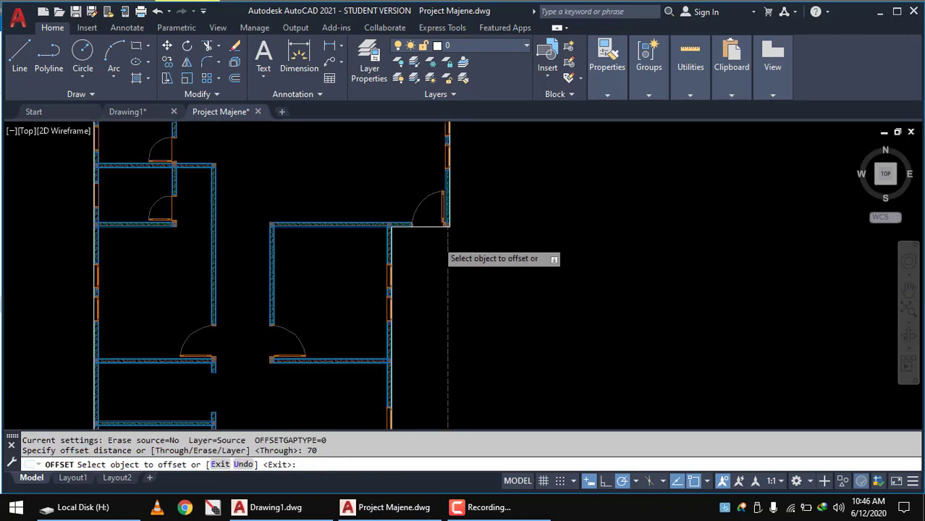
{"action": "scroll", "coordinate": [432, 221], "scroll_direction": "up", "scroll_amount": 1}
{"action": "left_click", "coordinate": [431, 217]}
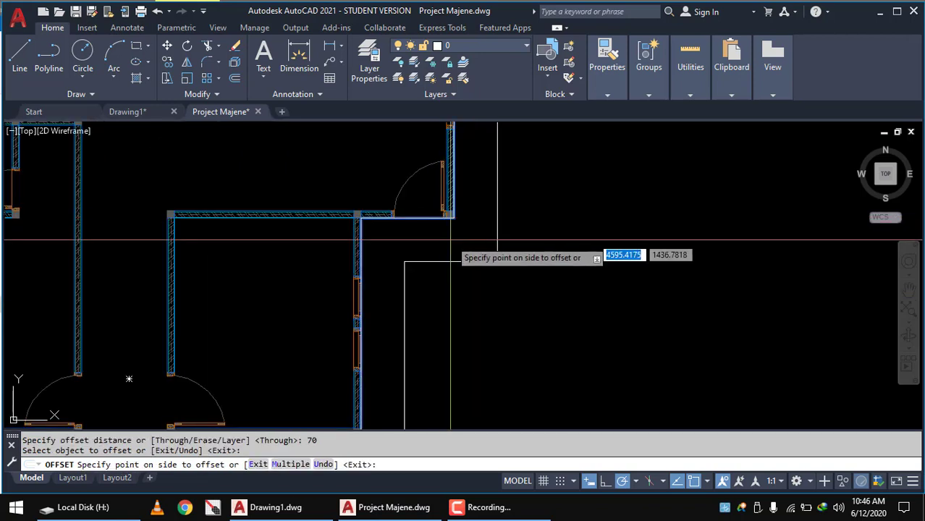
{"action": "left_click", "coordinate": [517, 282]}
{"action": "scroll", "coordinate": [522, 285], "scroll_direction": "down", "scroll_amount": 3}
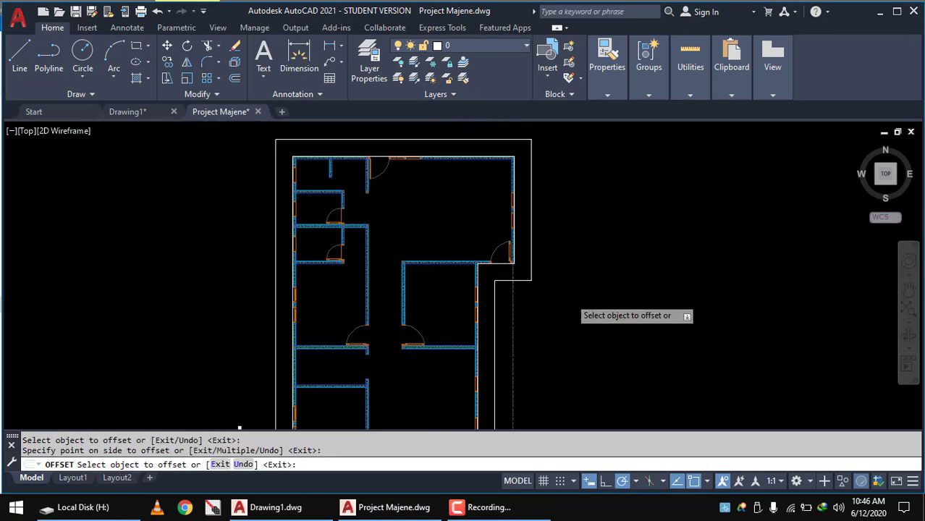
{"action": "scroll", "coordinate": [594, 298], "scroll_direction": "down", "scroll_amount": 2}
{"action": "key", "text": "Escape"}
{"action": "scroll", "coordinate": [529, 284], "scroll_direction": "up", "scroll_amount": 4}
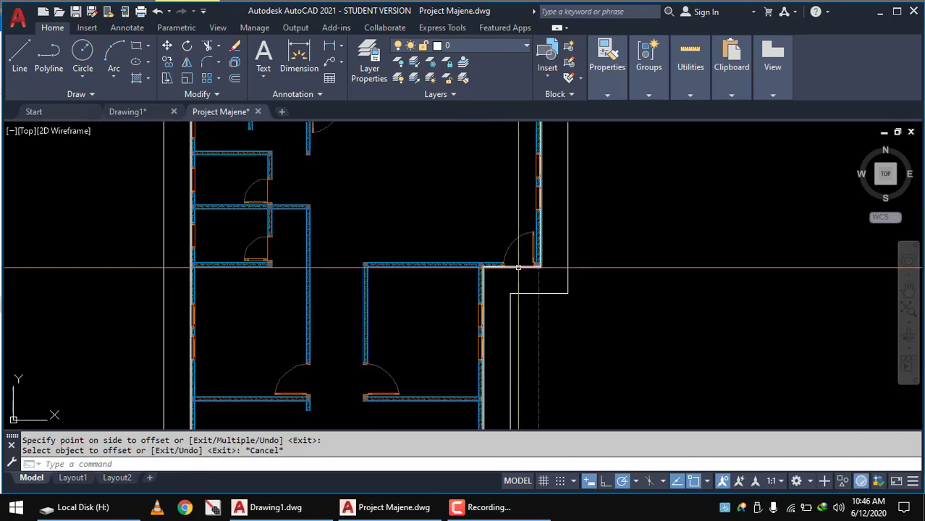
Erase the leftover extra line and recentre the plan with its new outline
{"action": "type", "text": "E"}
{"action": "key", "text": "Return"}
{"action": "scroll", "coordinate": [536, 275], "scroll_direction": "down", "scroll_amount": 4}
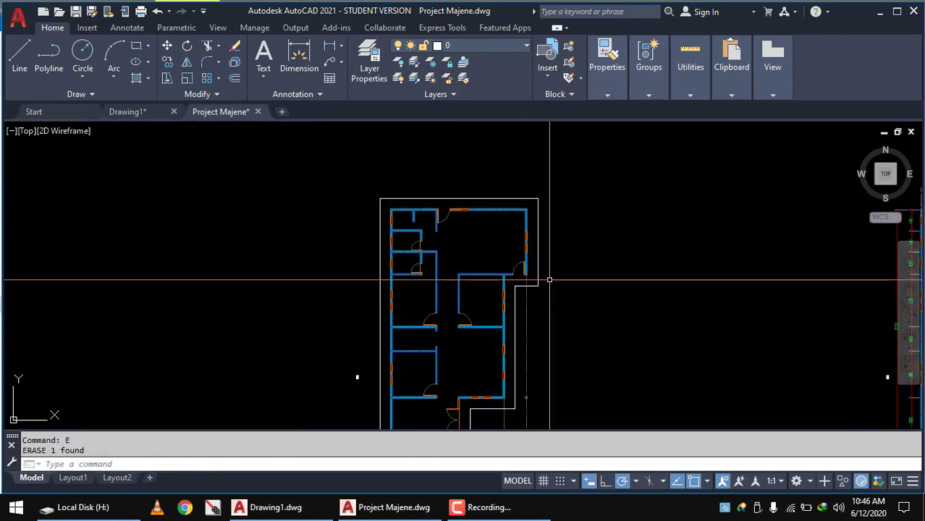
{"action": "mouse_move", "coordinate": [553, 261]}
{"action": "middle_mouse_down"}
{"action": "mouse_move", "coordinate": [549, 227]}
{"action": "mouse_move", "coordinate": [502, 225]}
{"action": "middle_mouse_up"}
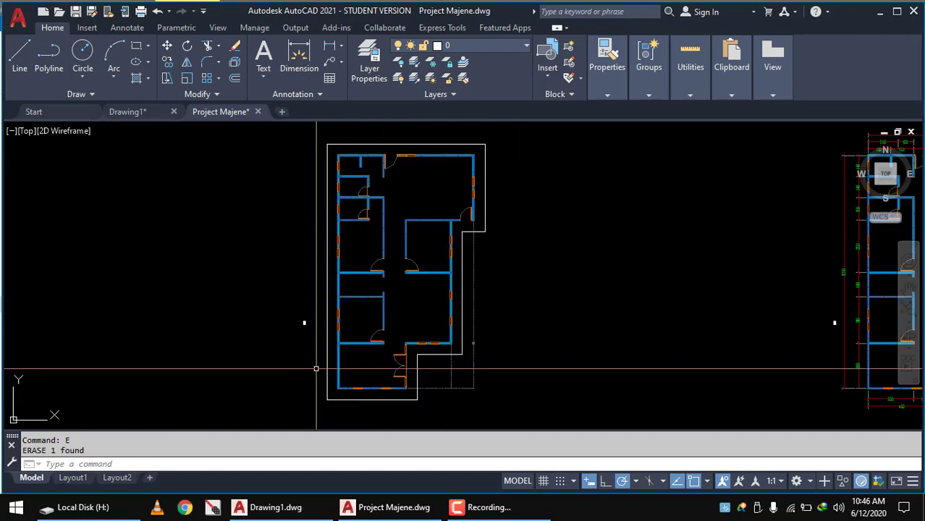
{"action": "scroll", "coordinate": [348, 410], "scroll_direction": "up", "scroll_amount": 3}
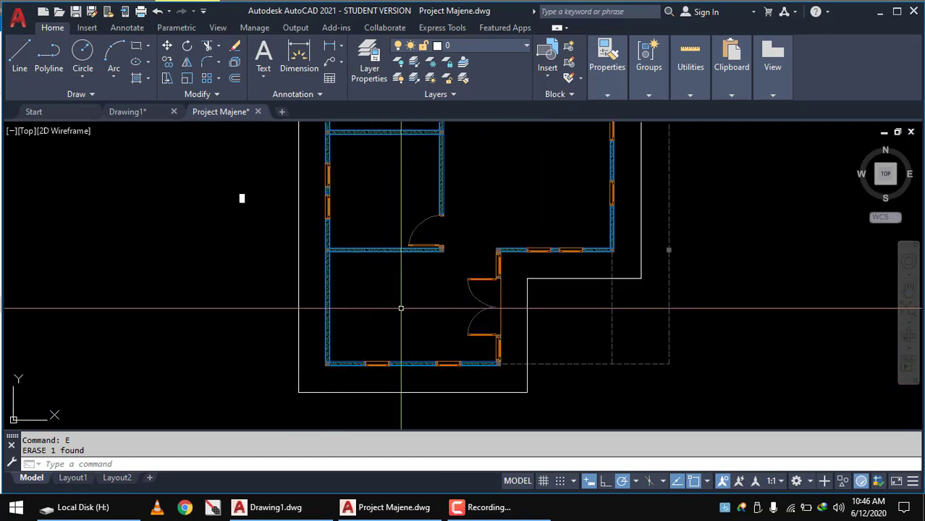
{"action": "scroll", "coordinate": [509, 348], "scroll_direction": "down", "scroll_amount": 2}
{"action": "middle_click_drag", "start_coordinate": [511, 270], "coordinate": [418, 327]}
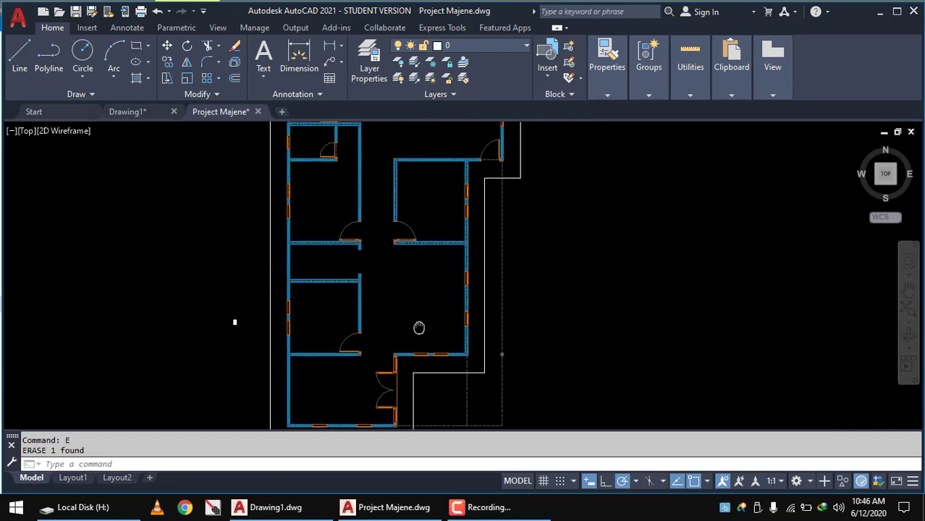
{"action": "scroll", "coordinate": [419, 326], "scroll_direction": "down", "scroll_amount": 2}
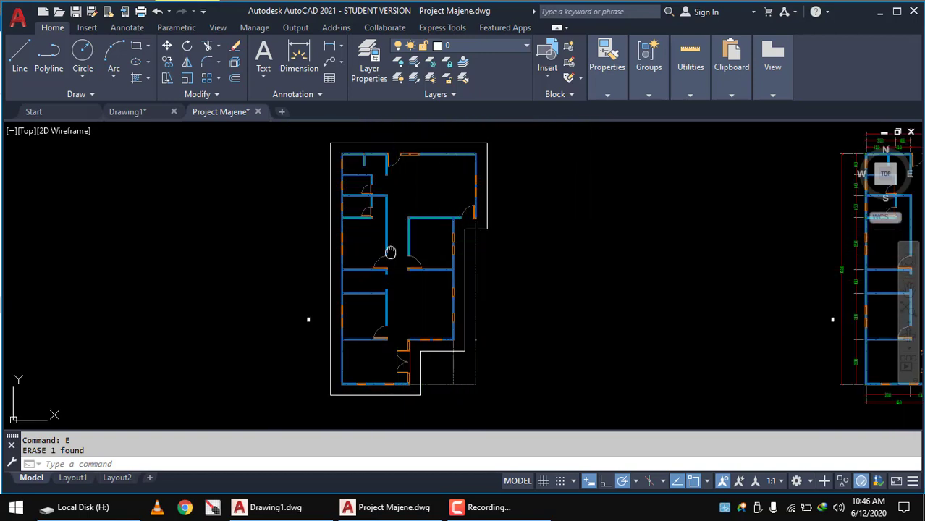
{"action": "middle_click_drag", "start_coordinate": [390, 251], "coordinate": [317, 262]}
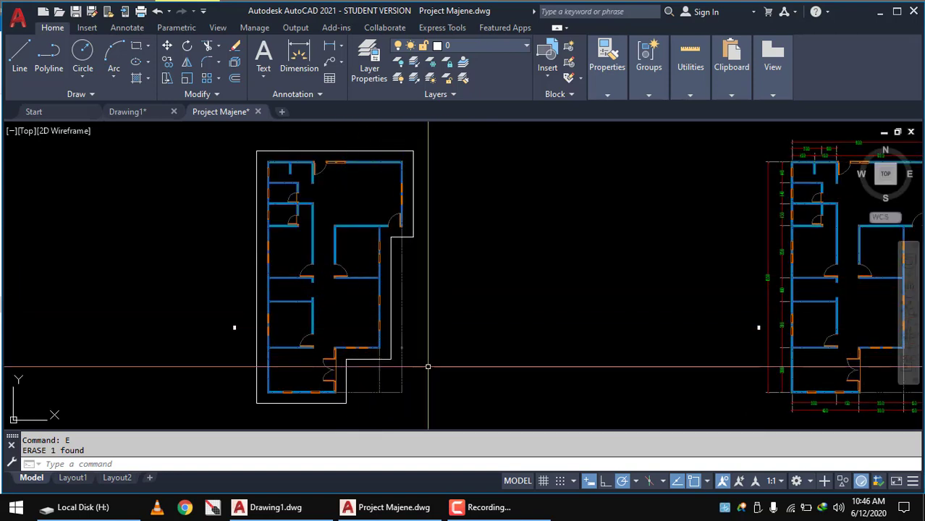
{"action": "middle_click_drag", "start_coordinate": [502, 361], "coordinate": [548, 359]}
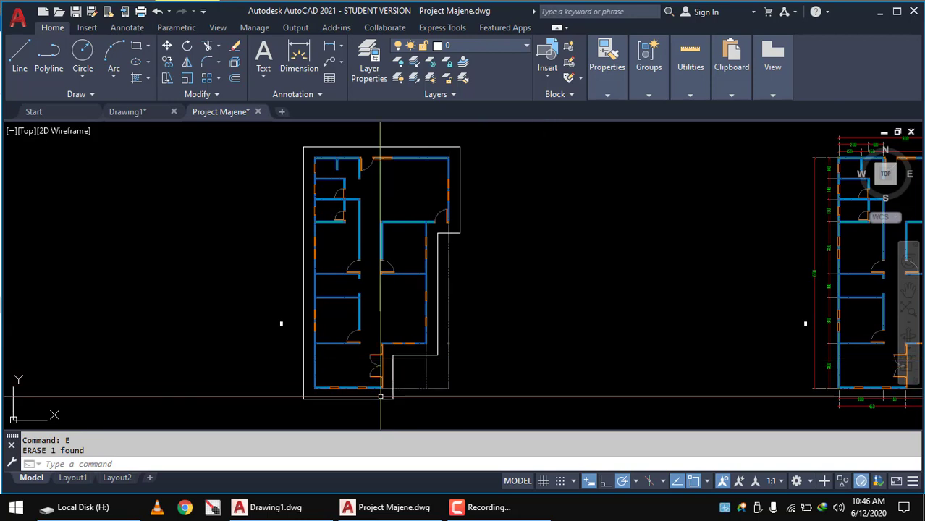
Draw a 45° construction line (XL) through the outline's lower-left corner
{"action": "type", "text": "x"}
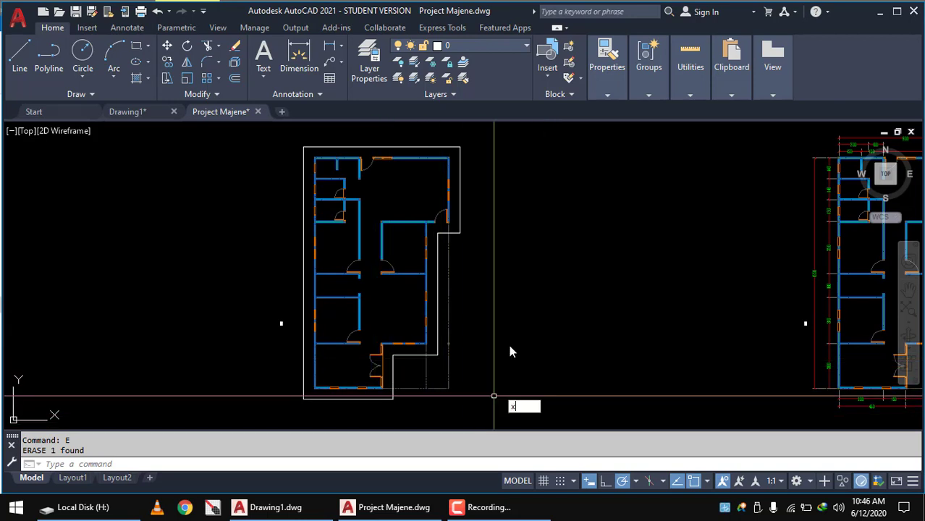
{"action": "type", "text": "l"}
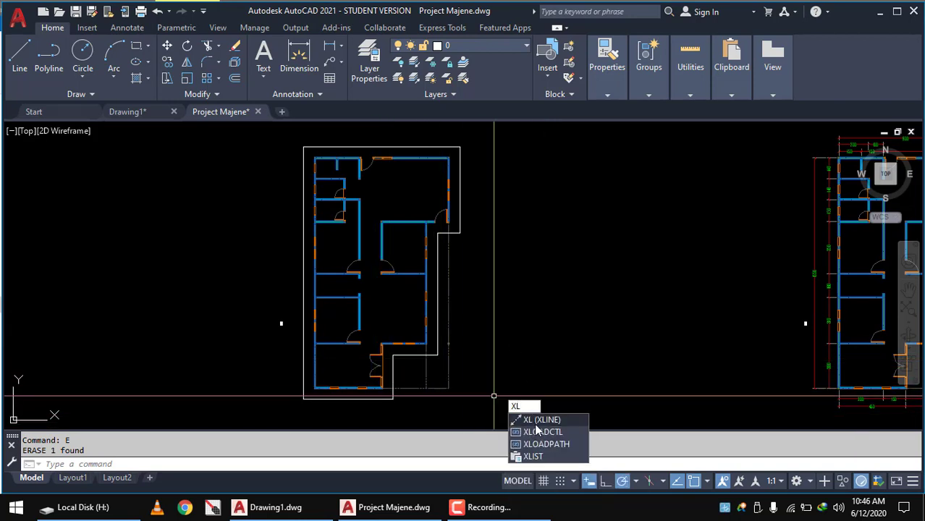
{"action": "key", "text": "Return"}
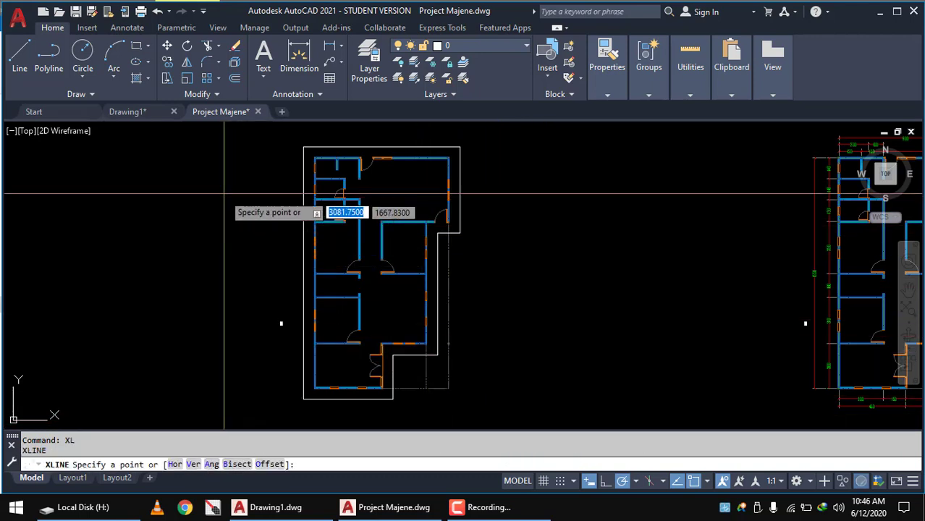
{"action": "key", "text": "Return"}
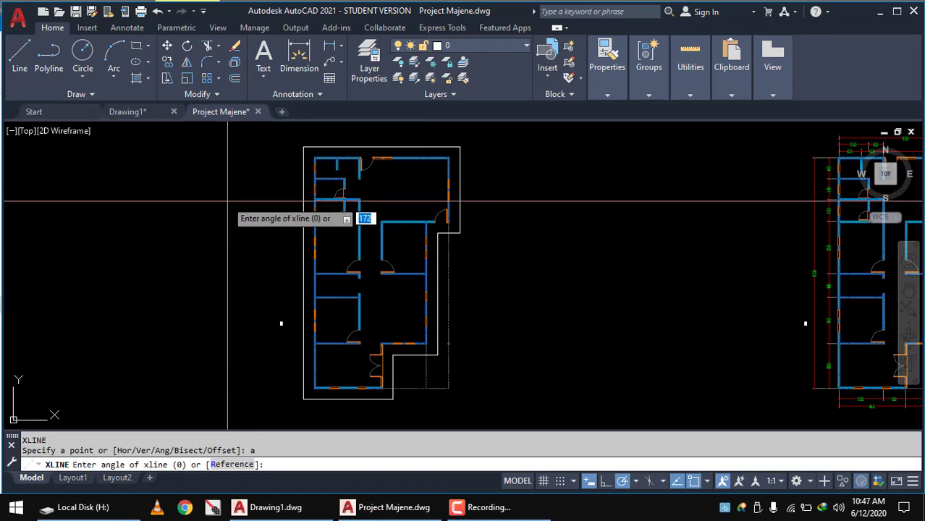
{"action": "key", "text": "Return"}
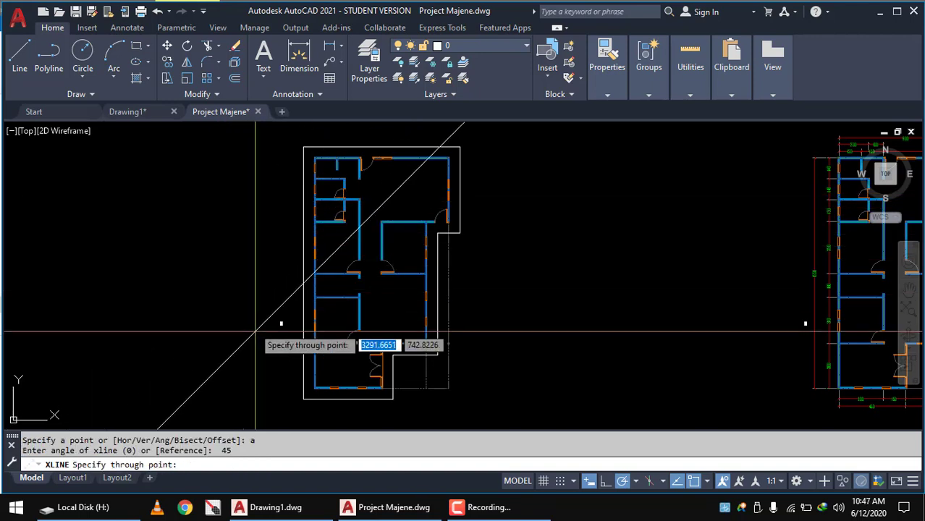
{"action": "scroll", "coordinate": [267, 362], "scroll_direction": "up", "scroll_amount": 2}
{"action": "scroll", "coordinate": [300, 401], "scroll_direction": "up", "scroll_amount": 2}
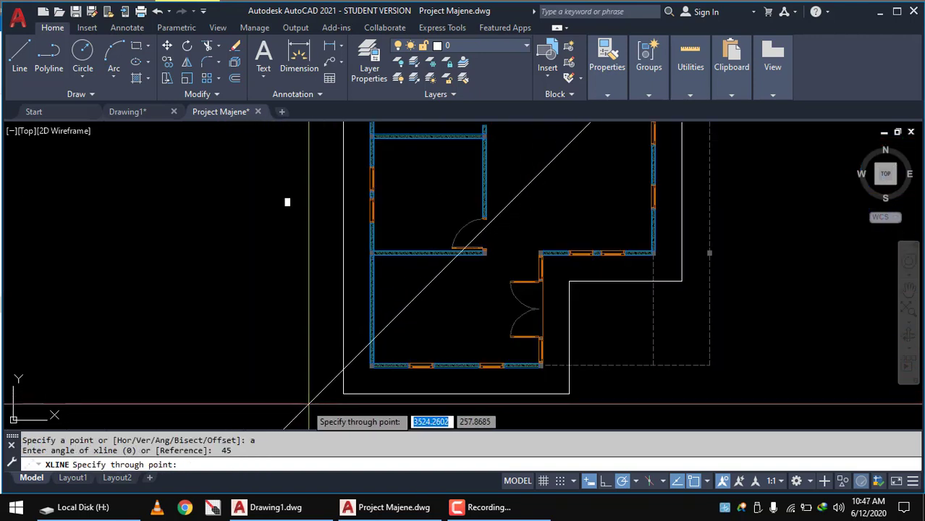
{"action": "left_click", "coordinate": [343, 394]}
{"action": "key", "text": "Return"}
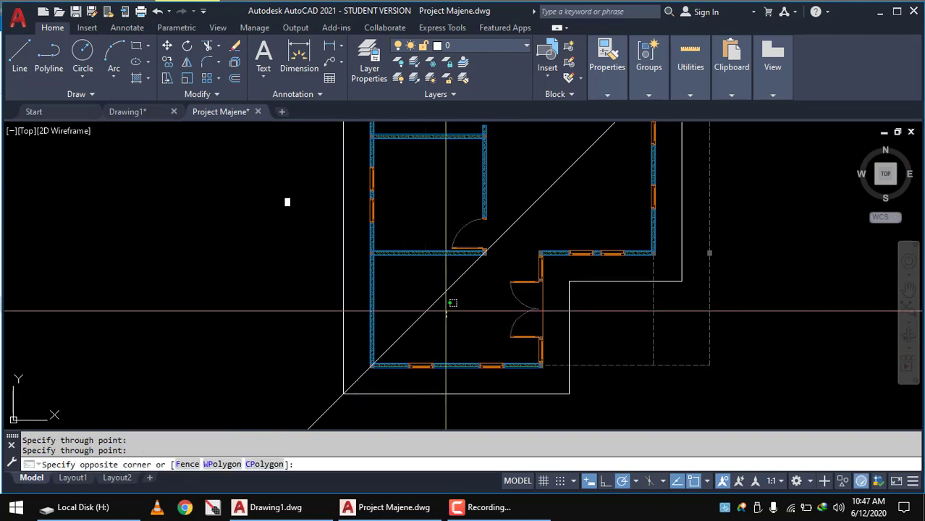
{"action": "left_click", "coordinate": [449, 316]}
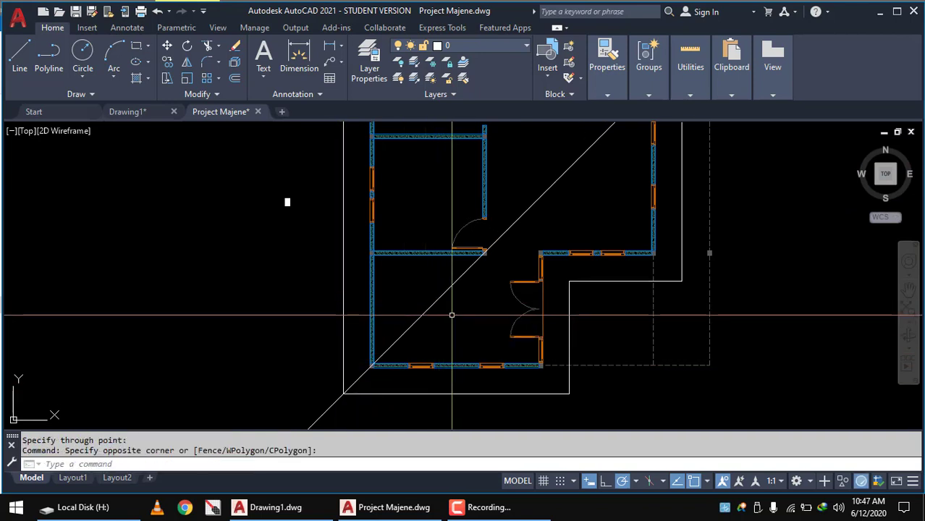
{"action": "type", "text": "XL"}
Draw a -45° construction line through the corner intersection so the diagonals cross
{"action": "key", "text": "Return"}
{"action": "type", "text": "-45"}
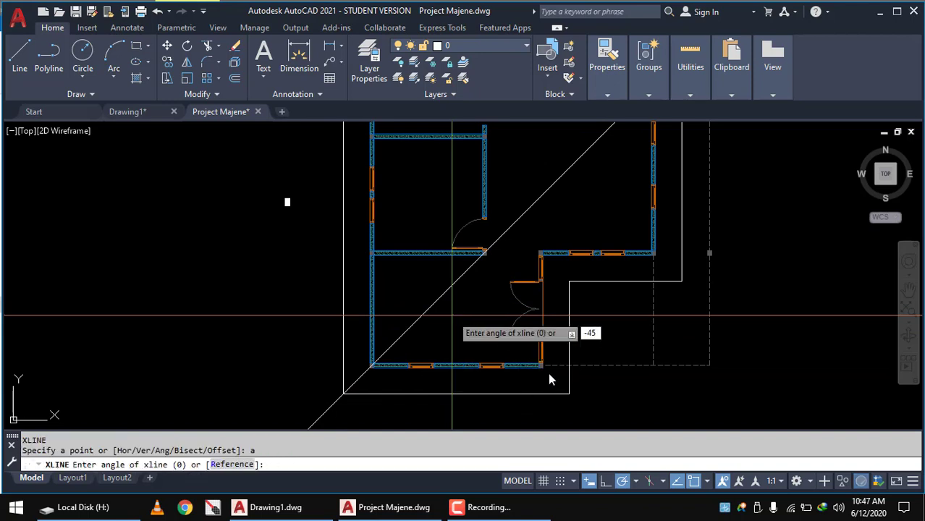
{"action": "key", "text": "Return"}
{"action": "scroll", "coordinate": [541, 366], "scroll_direction": "up", "scroll_amount": 2}
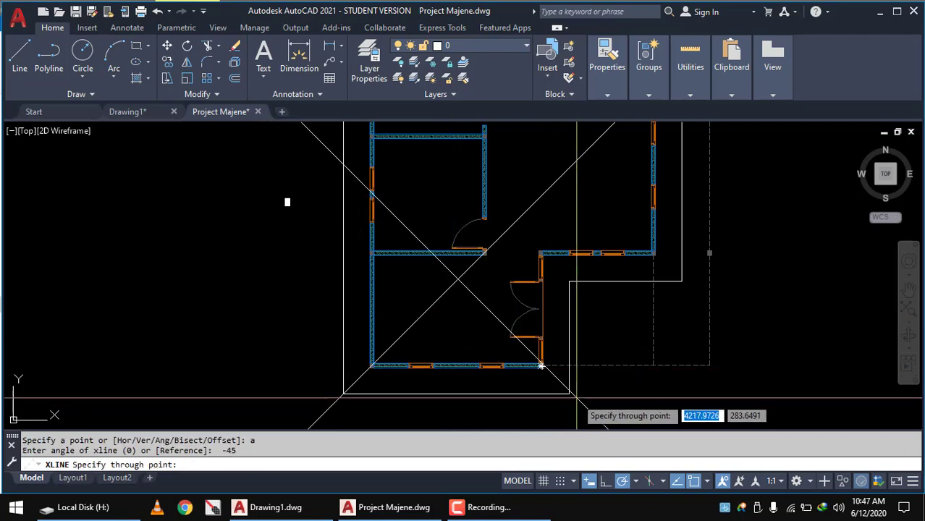
{"action": "scroll", "coordinate": [550, 365], "scroll_direction": "up", "scroll_amount": 2}
{"action": "scroll", "coordinate": [561, 366], "scroll_direction": "up", "scroll_amount": 3}
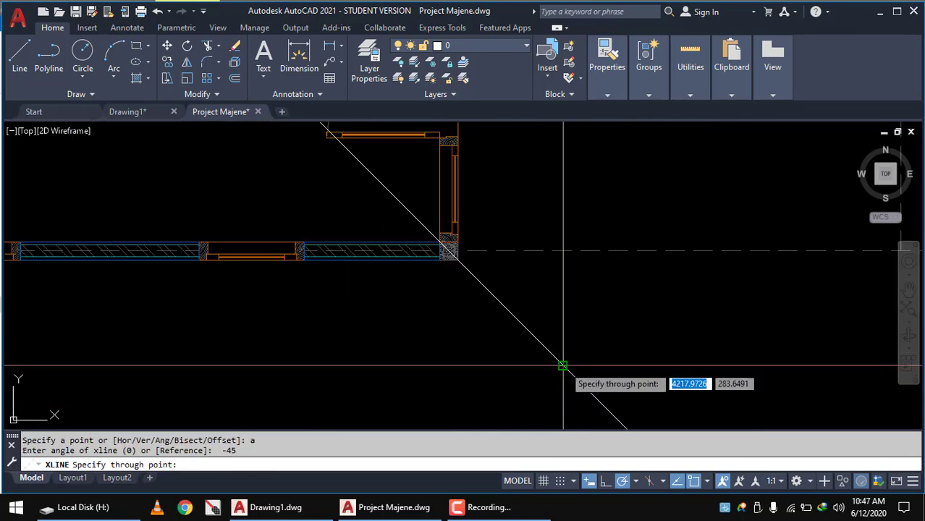
{"action": "left_click", "coordinate": [562, 365]}
{"action": "scroll", "coordinate": [604, 305], "scroll_direction": "down", "scroll_amount": 3}
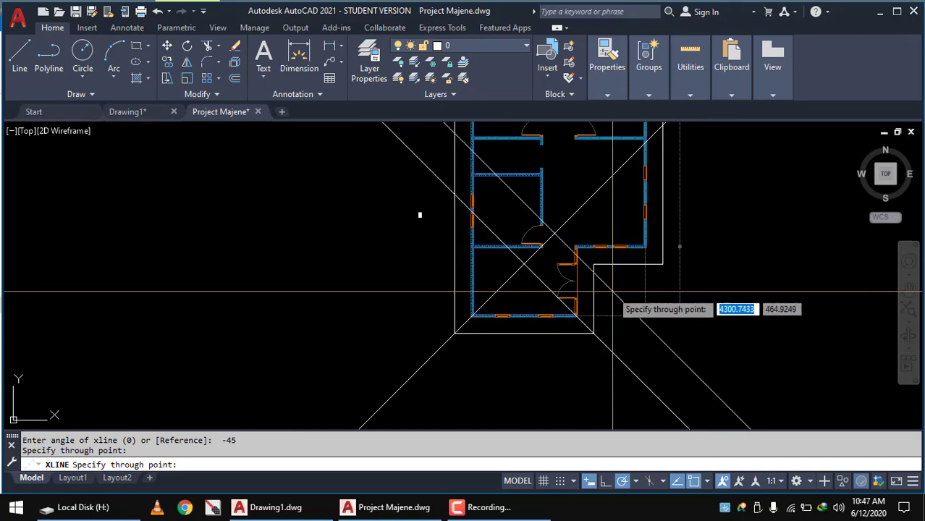
{"action": "key", "text": "Escape"}
{"action": "scroll", "coordinate": [542, 286], "scroll_direction": "up", "scroll_amount": 4}
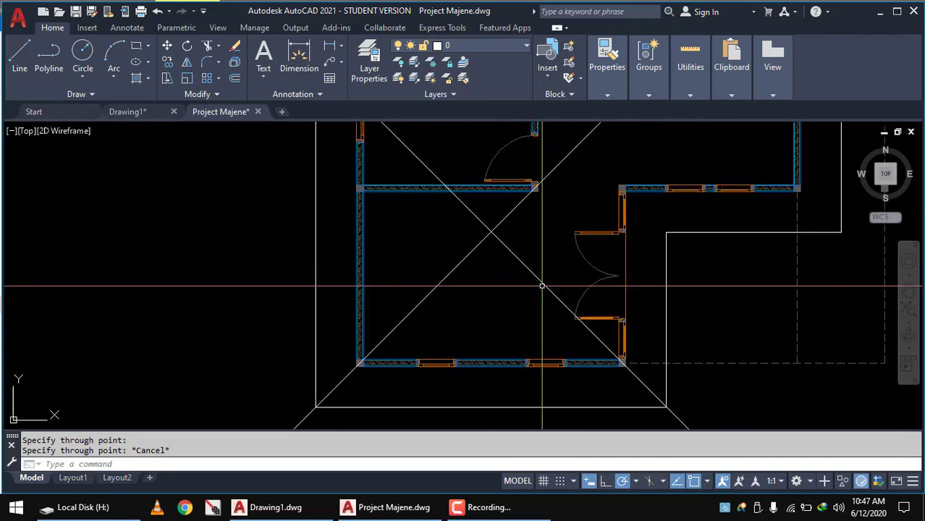
Fillet the two diagonals with radius 0 to form a sharp peak
{"action": "type", "text": "Fi"}
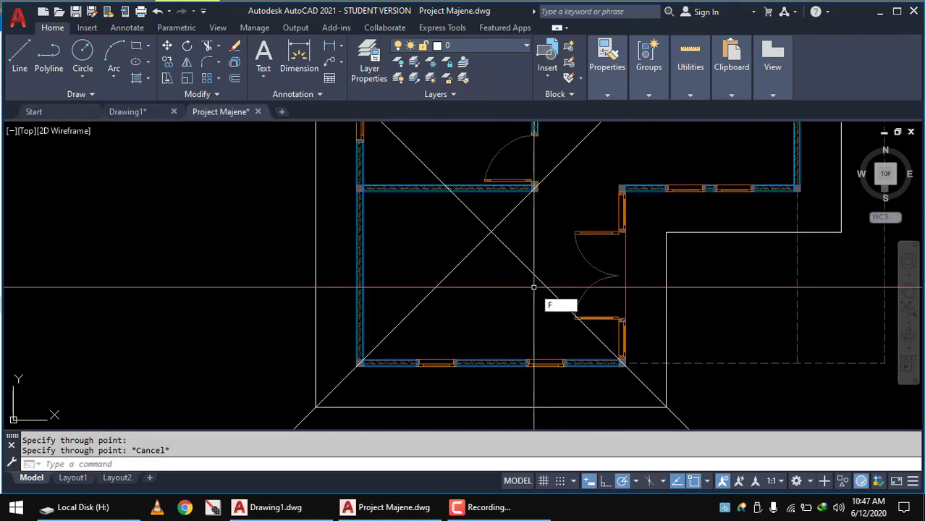
{"action": "key", "text": "Return"}
{"action": "key", "text": "Return"}
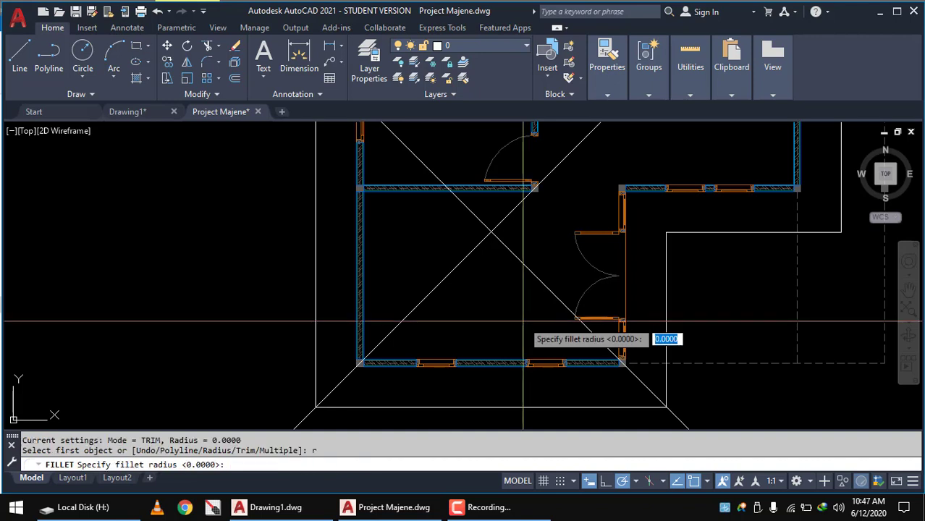
{"action": "type", "text": "0"}
{"action": "key", "text": "Return"}
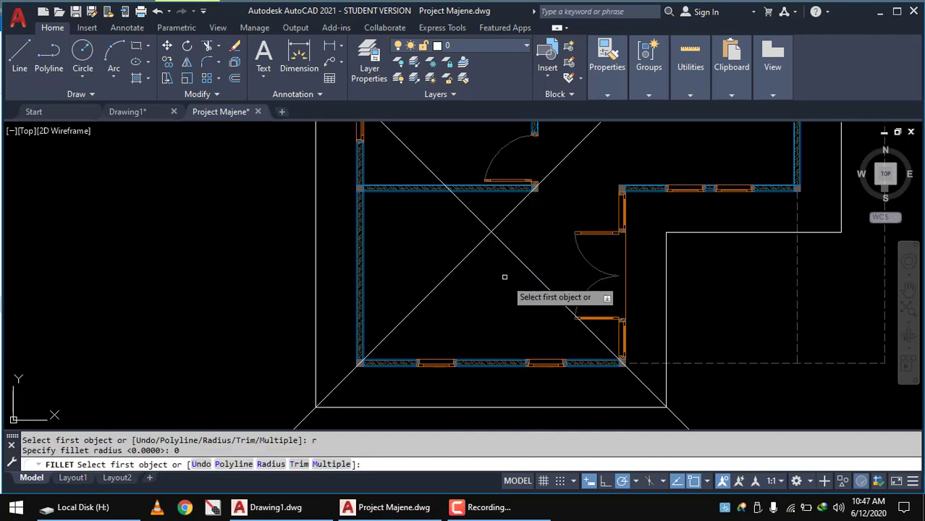
{"action": "left_click", "coordinate": [482, 243]}
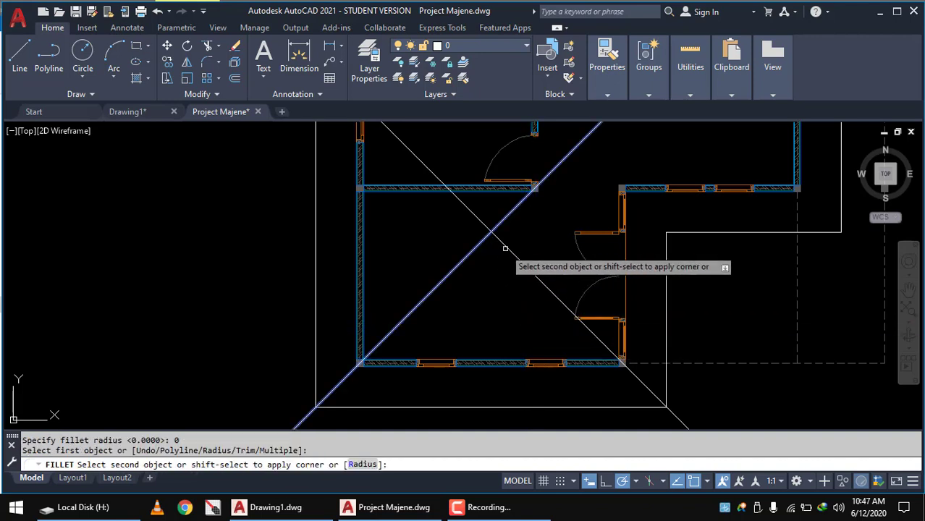
{"action": "left_click", "coordinate": [508, 248]}
Select the right diagonal line near the front of the plan
{"action": "scroll", "coordinate": [495, 279], "scroll_direction": "down", "scroll_amount": 4}
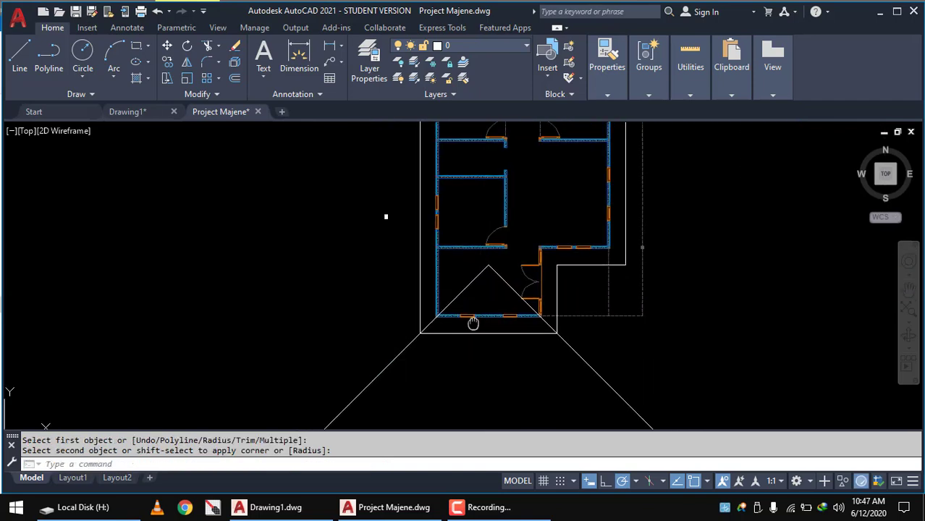
{"action": "mouse_move", "coordinate": [473, 322]}
{"action": "middle_mouse_down"}
{"action": "mouse_move", "coordinate": [386, 330]}
{"action": "mouse_move", "coordinate": [313, 306]}
{"action": "mouse_move", "coordinate": [313, 260]}
{"action": "middle_mouse_up"}
{"action": "scroll", "coordinate": [347, 257], "scroll_direction": "up", "scroll_amount": 3}
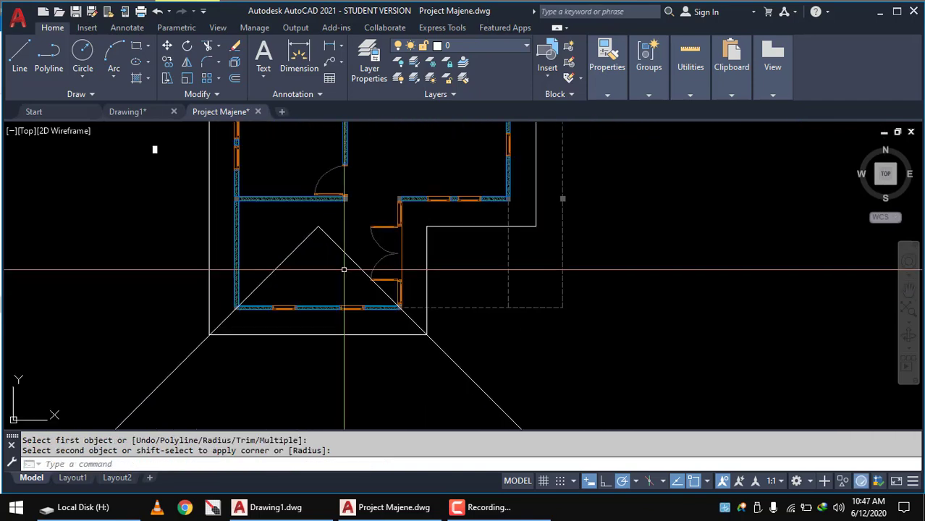
{"action": "scroll", "coordinate": [355, 254], "scroll_direction": "up", "scroll_amount": 2}
{"action": "left_click", "coordinate": [356, 238]}
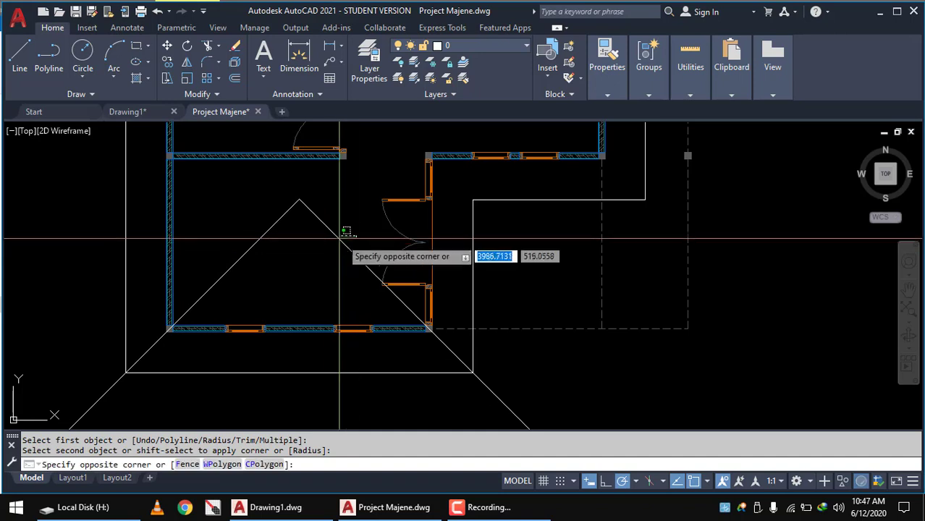
{"action": "left_click", "coordinate": [331, 248]}
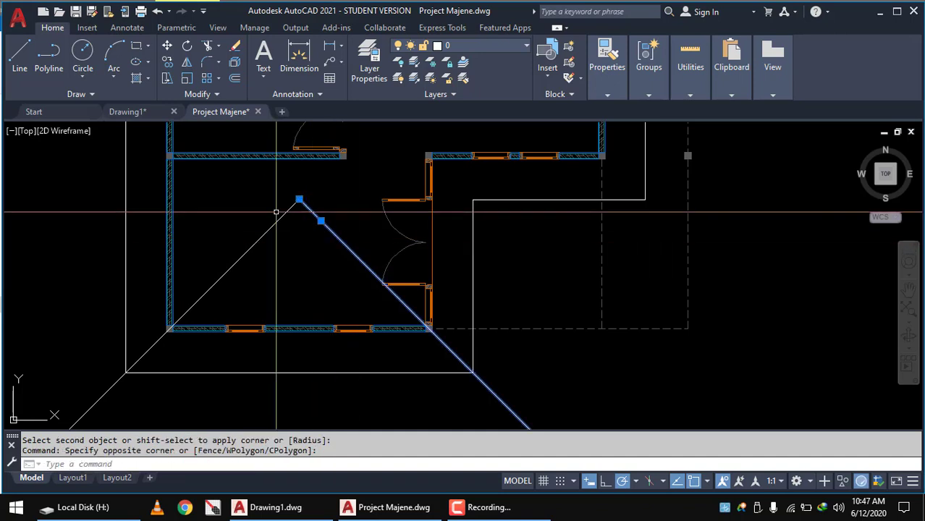
Copy the right diagonal from its lower end to the roof outline's stepped corner
{"action": "left_click", "coordinate": [168, 63]}
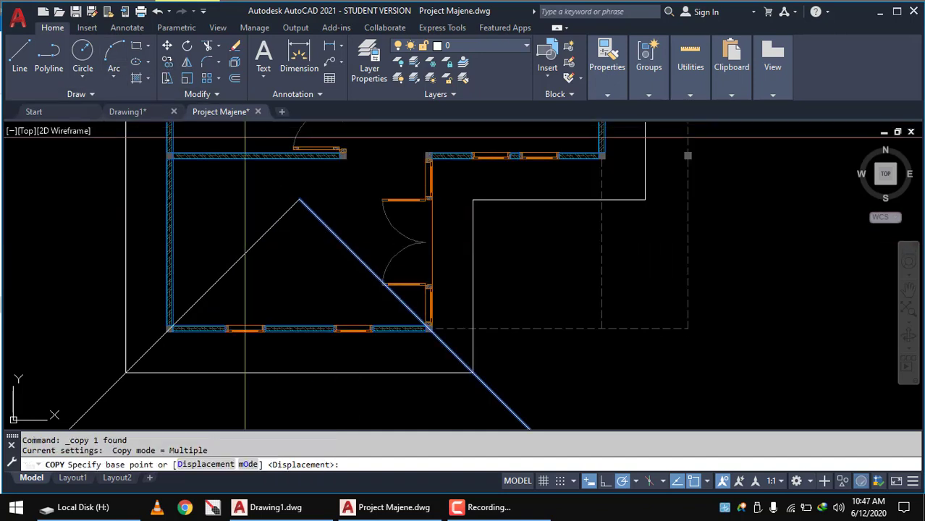
{"action": "left_click", "coordinate": [472, 373]}
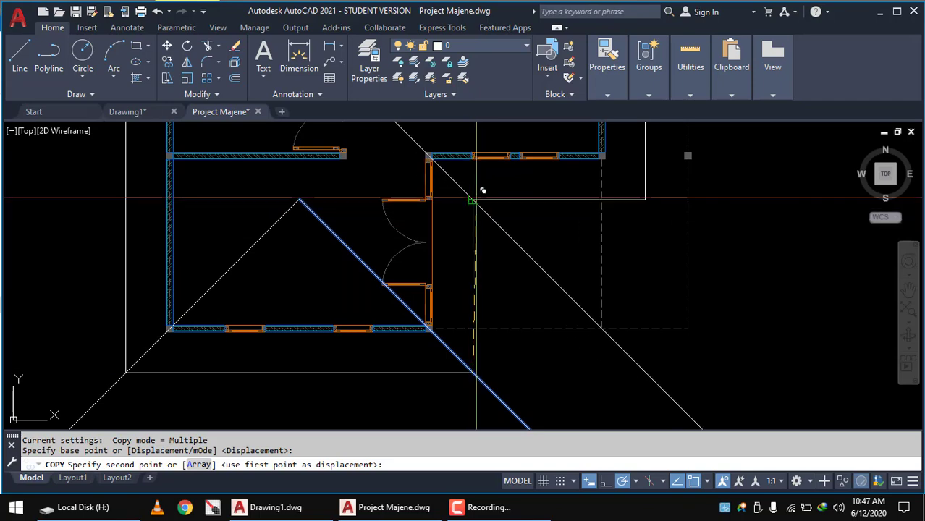
{"action": "left_click", "coordinate": [658, 210]}
{"action": "scroll", "coordinate": [669, 227], "scroll_direction": "down", "scroll_amount": 2}
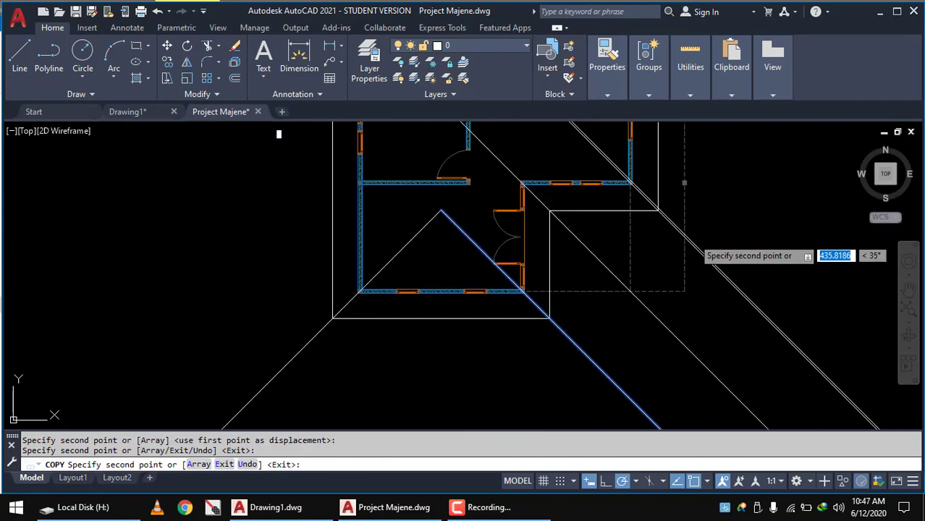
{"action": "scroll", "coordinate": [652, 246], "scroll_direction": "down", "scroll_amount": 1}
{"action": "scroll", "coordinate": [724, 224], "scroll_direction": "down", "scroll_amount": 1}
{"action": "right_click", "coordinate": [766, 220]}
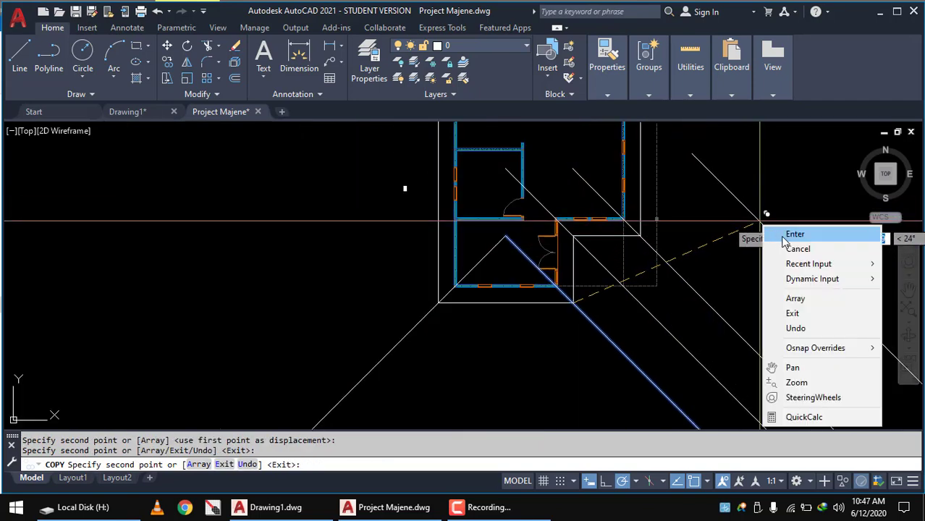
{"action": "left_click", "coordinate": [794, 233]}
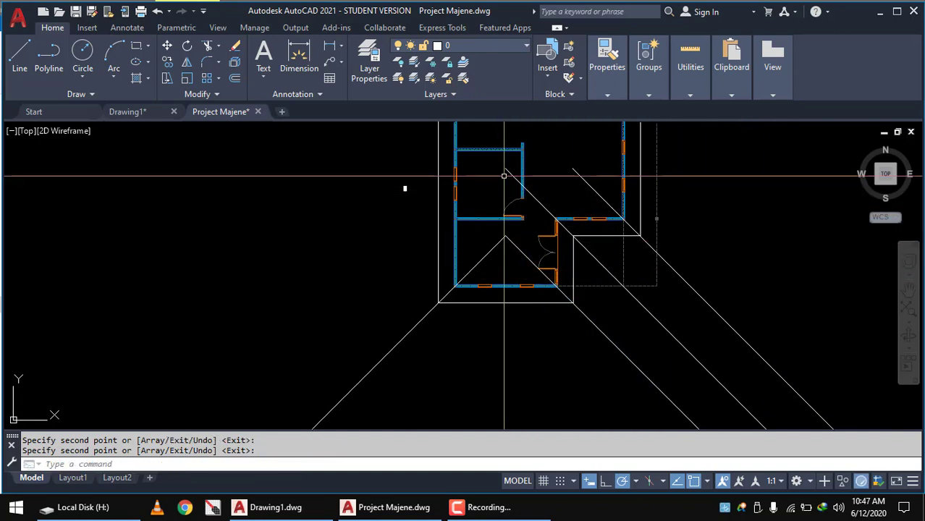
{"action": "middle_click_drag", "start_coordinate": [483, 219], "coordinate": [438, 265]}
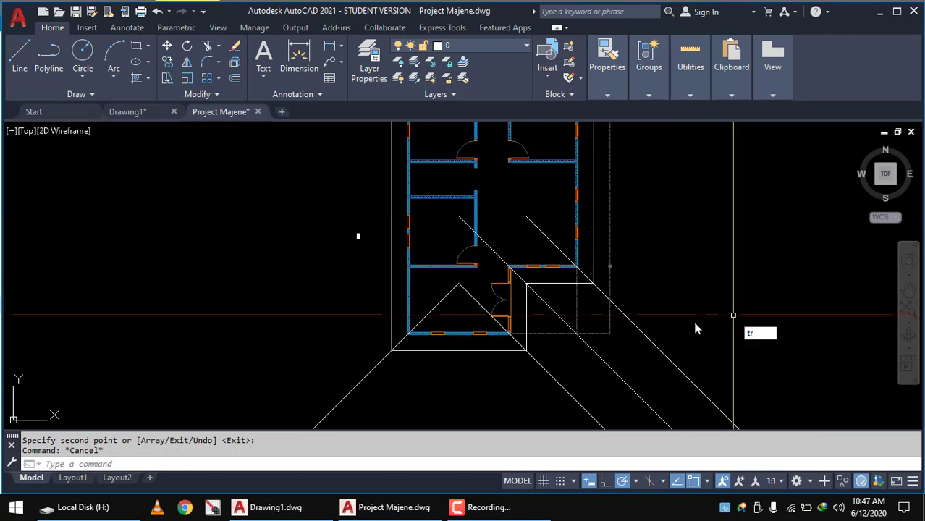
Trim the diagonal ends running past the roof outline, using the outline as cutting edge
{"action": "left_click", "coordinate": [561, 282]}
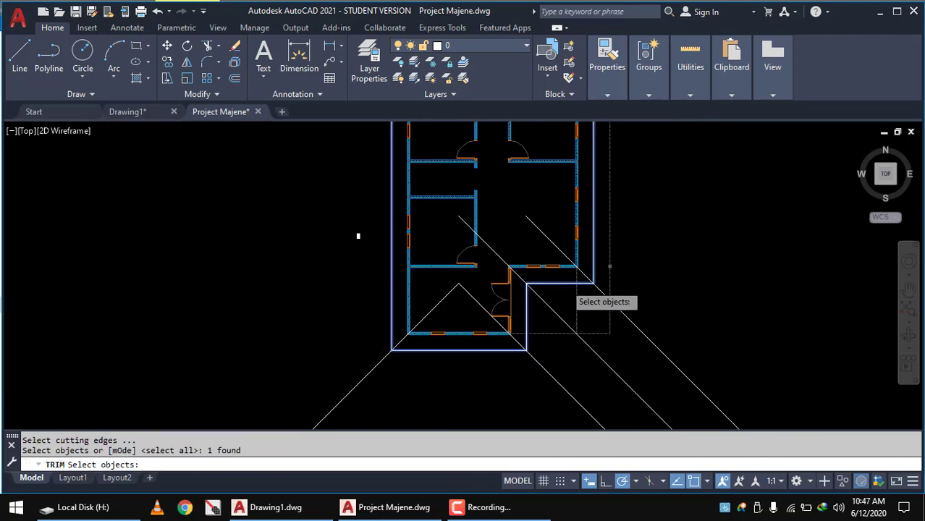
{"action": "scroll", "coordinate": [593, 264], "scroll_direction": "down", "scroll_amount": 3}
{"action": "key", "text": "Return"}
{"action": "left_click", "coordinate": [699, 297]}
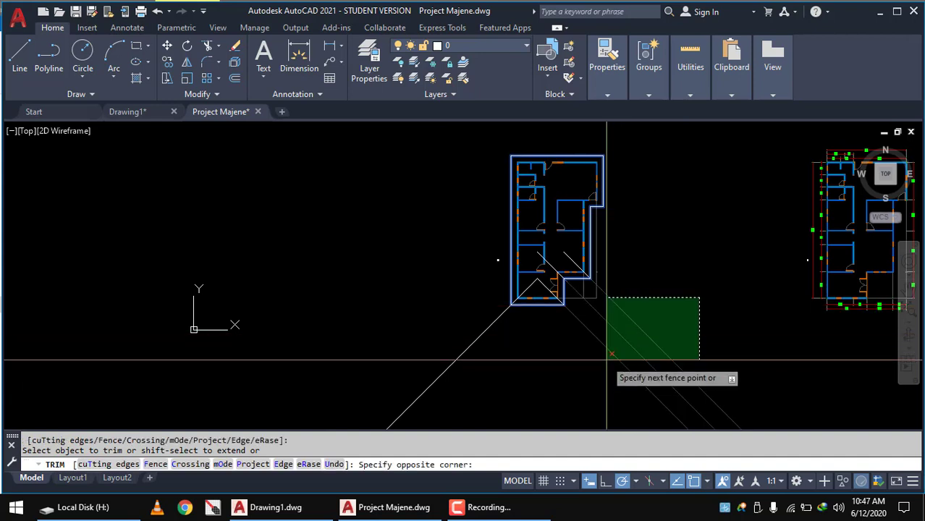
{"action": "left_click", "coordinate": [608, 356]}
{"action": "left_click", "coordinate": [505, 363]}
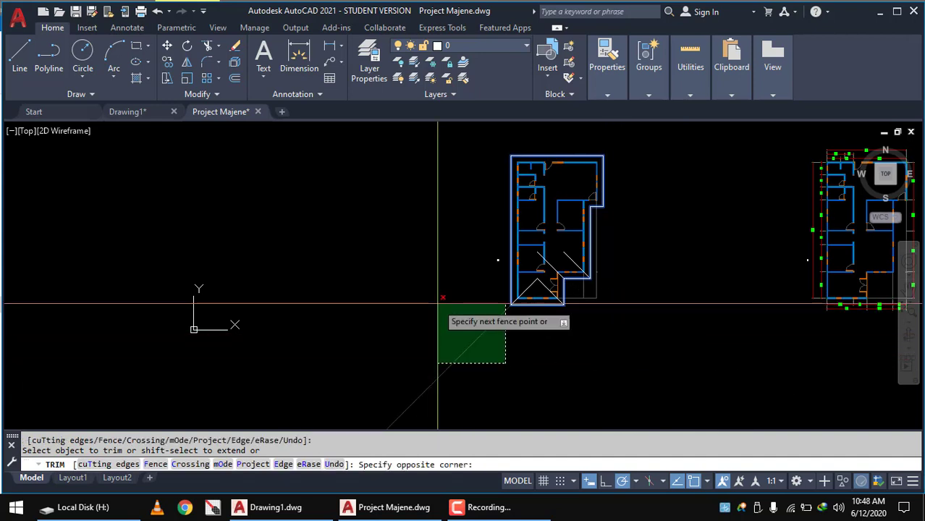
{"action": "left_click", "coordinate": [442, 317]}
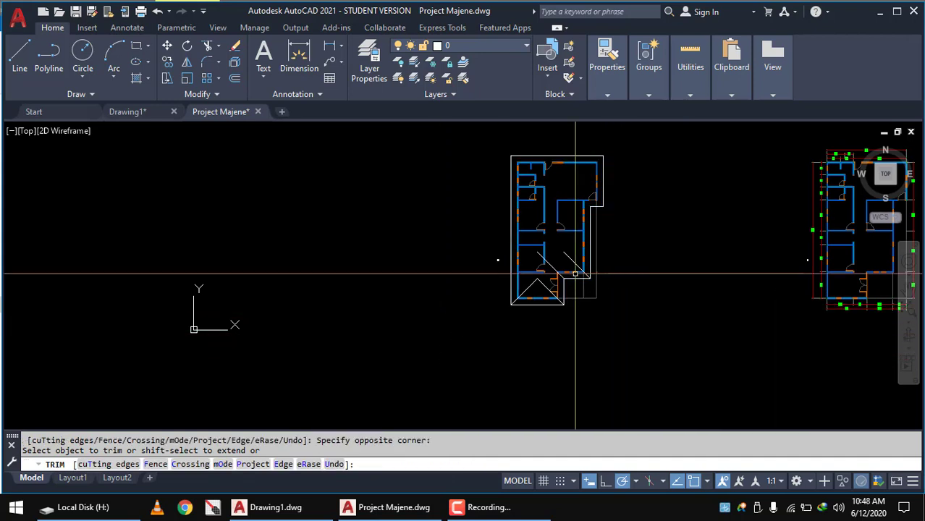
{"action": "key", "text": "Escape"}
{"action": "scroll", "coordinate": [561, 256], "scroll_direction": "up", "scroll_amount": 2}
Copy the inner diagonal from its endpoint to the outline's upper step corner
{"action": "left_click", "coordinate": [562, 252]}
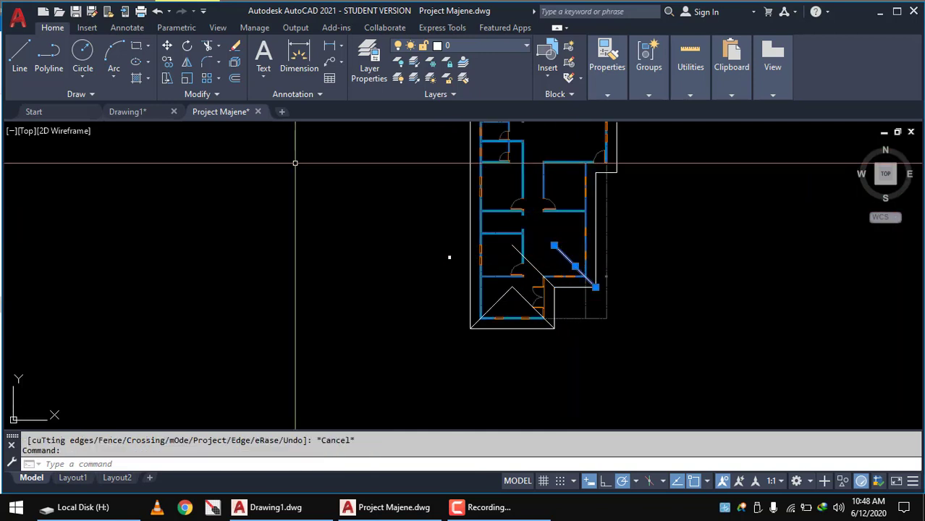
{"action": "left_click", "coordinate": [166, 63]}
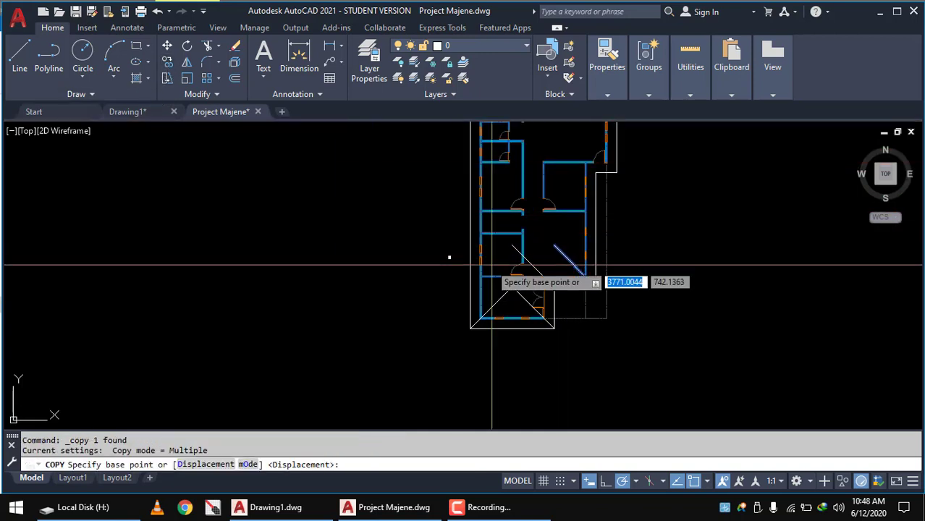
{"action": "scroll", "coordinate": [378, 233], "scroll_direction": "up", "scroll_amount": 2}
{"action": "scroll", "coordinate": [262, 201], "scroll_direction": "up", "scroll_amount": 1}
{"action": "left_click", "coordinate": [631, 275]}
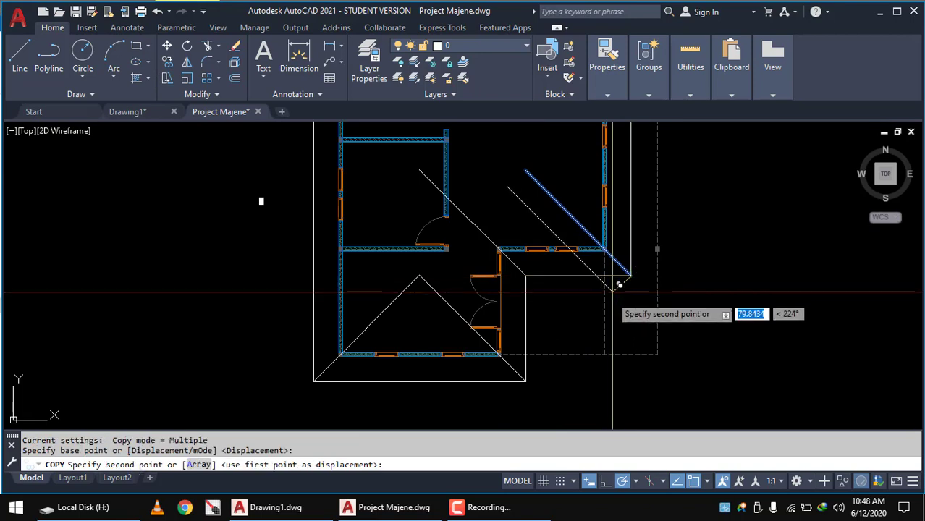
{"action": "scroll", "coordinate": [637, 282], "scroll_direction": "down", "scroll_amount": 4}
{"action": "scroll", "coordinate": [634, 293], "scroll_direction": "up", "scroll_amount": 2}
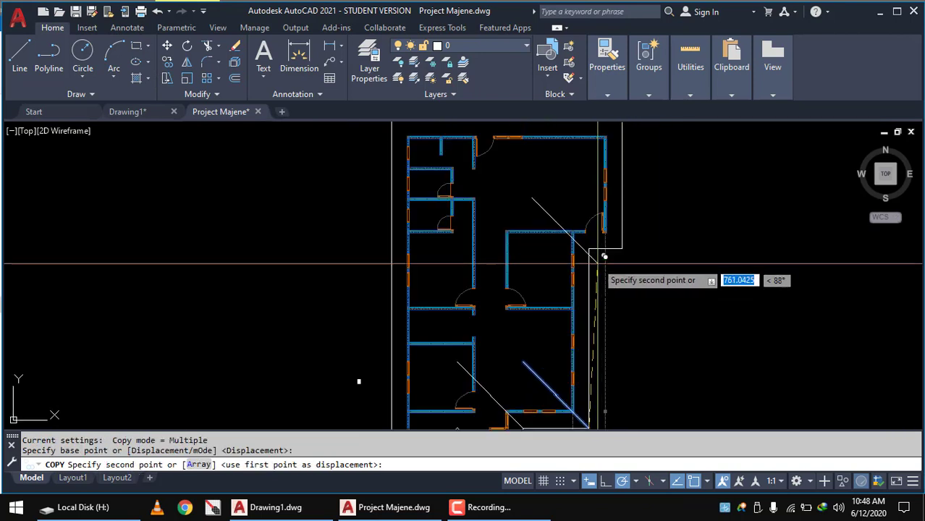
{"action": "left_click", "coordinate": [592, 246]}
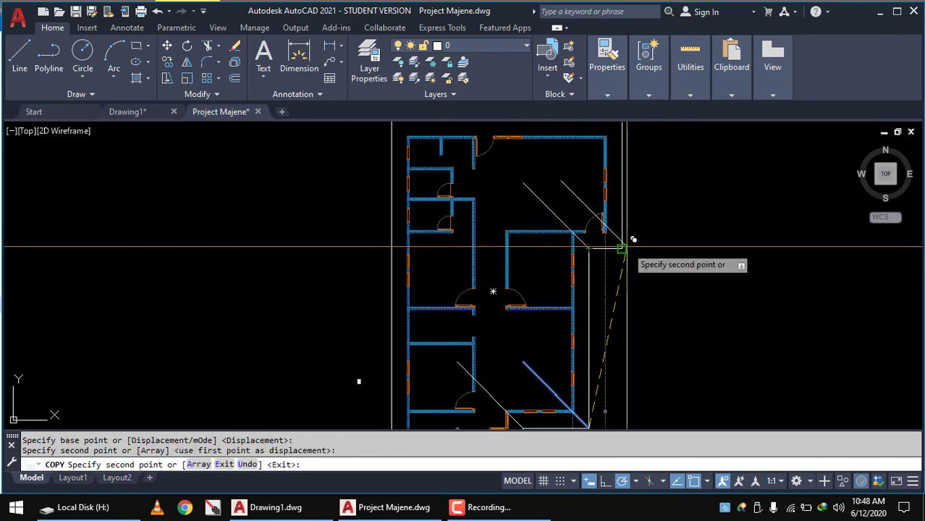
{"action": "scroll", "coordinate": [621, 248], "scroll_direction": "down", "scroll_amount": 2}
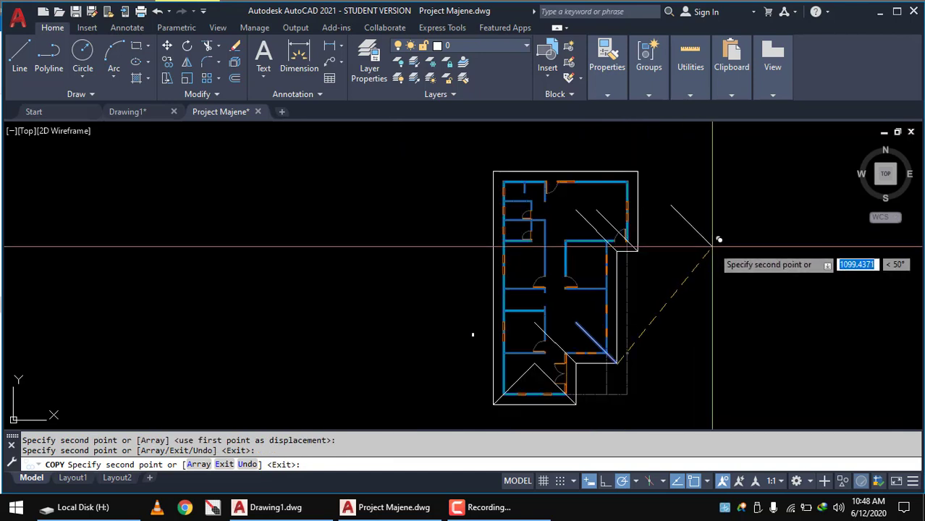
{"action": "key", "text": "Escape"}
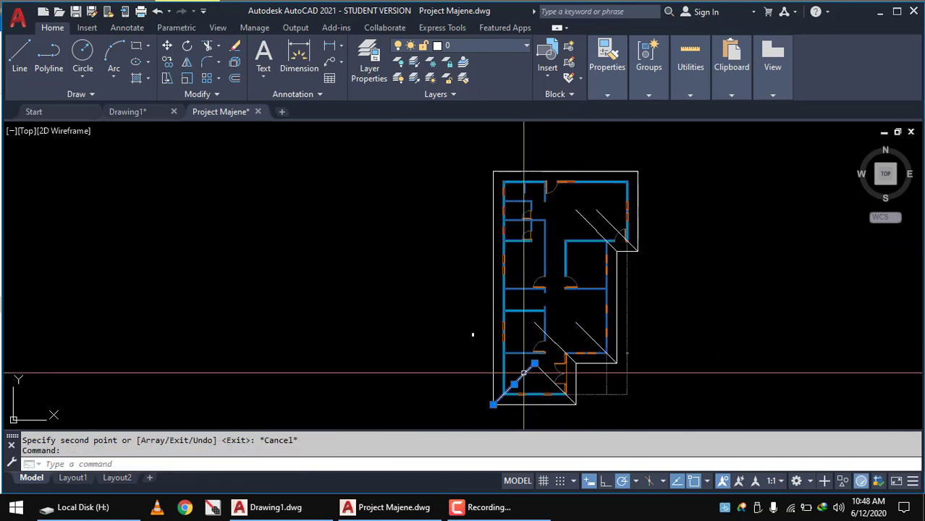
Try mirroring the front-left diagonal, then undo both mirrors
{"action": "left_click", "coordinate": [186, 63]}
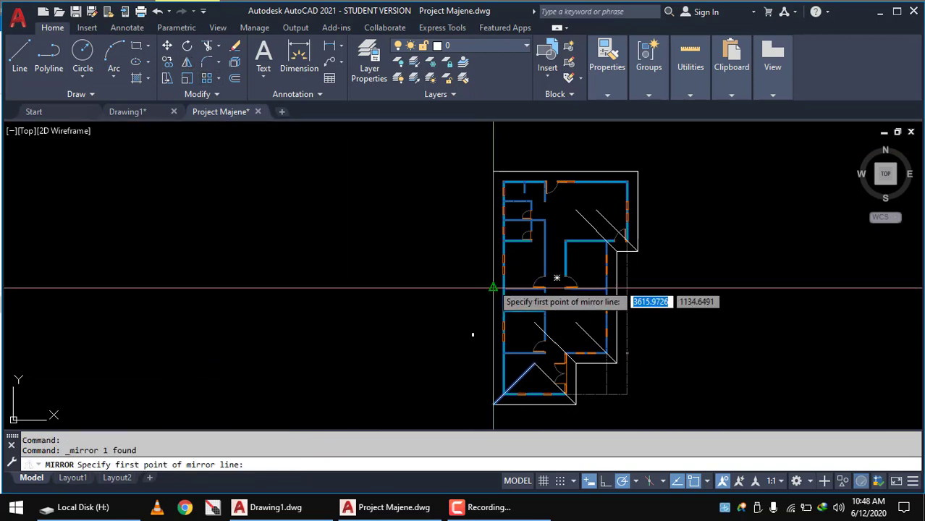
{"action": "left_click", "coordinate": [493, 287]}
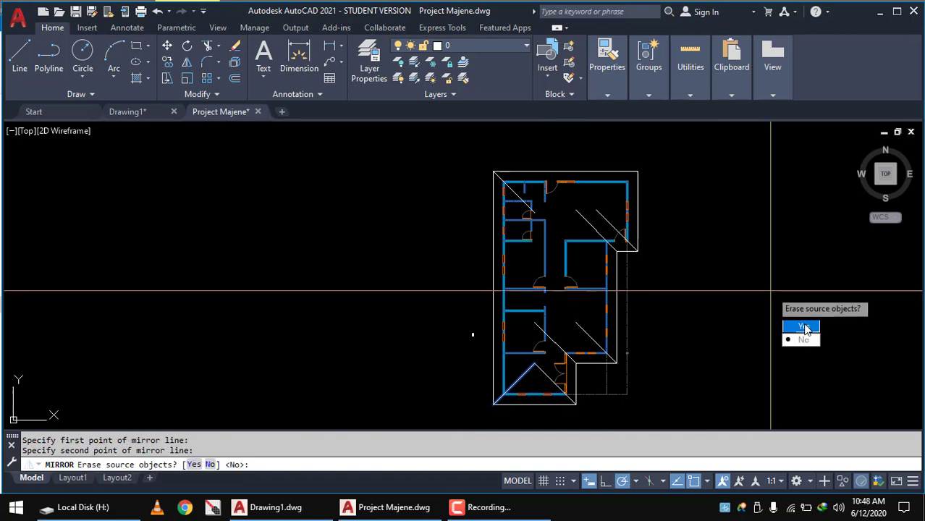
{"action": "left_click", "coordinate": [805, 327]}
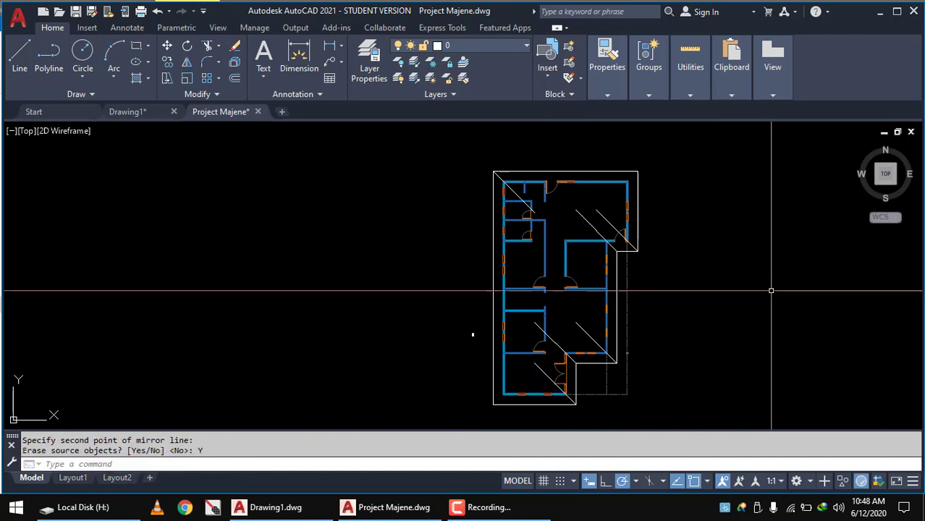
{"action": "left_click", "coordinate": [606, 220]}
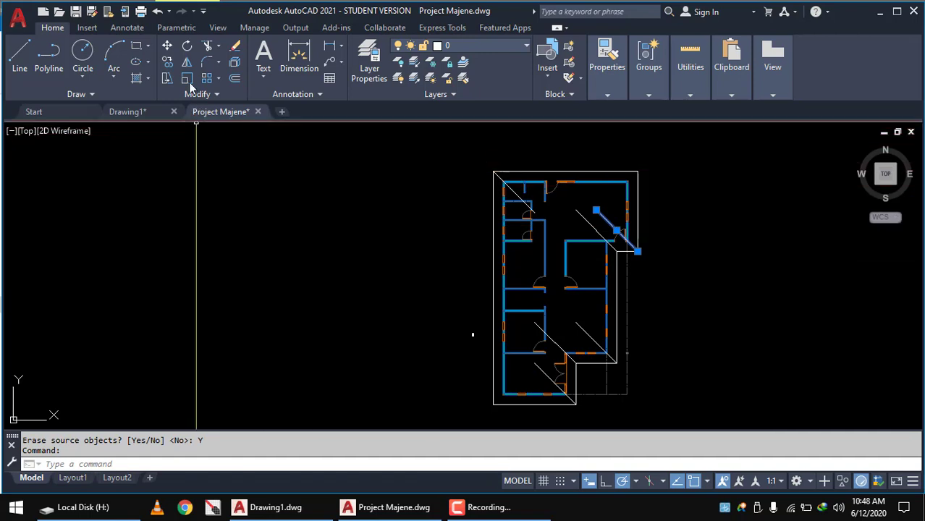
{"action": "key", "text": "Return"}
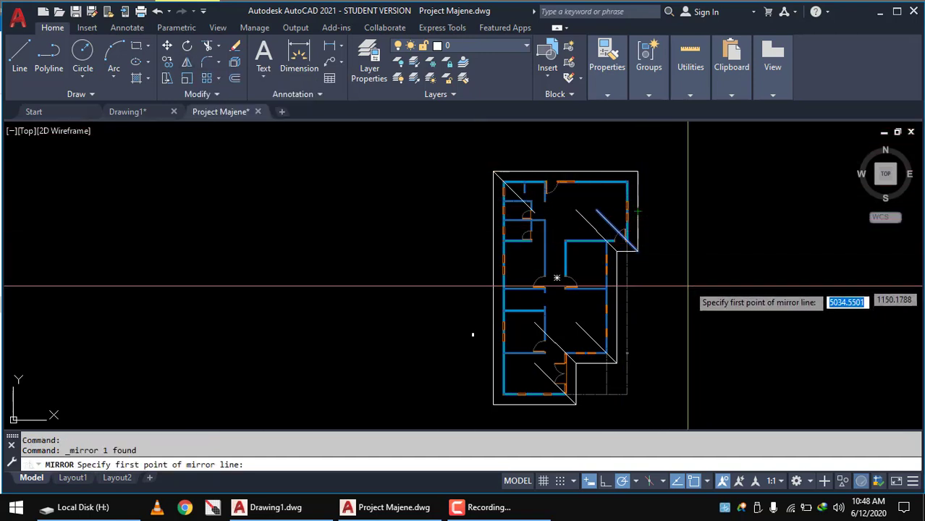
{"action": "key", "text": "Escape"}
{"action": "key", "text": "ctrl+z"}
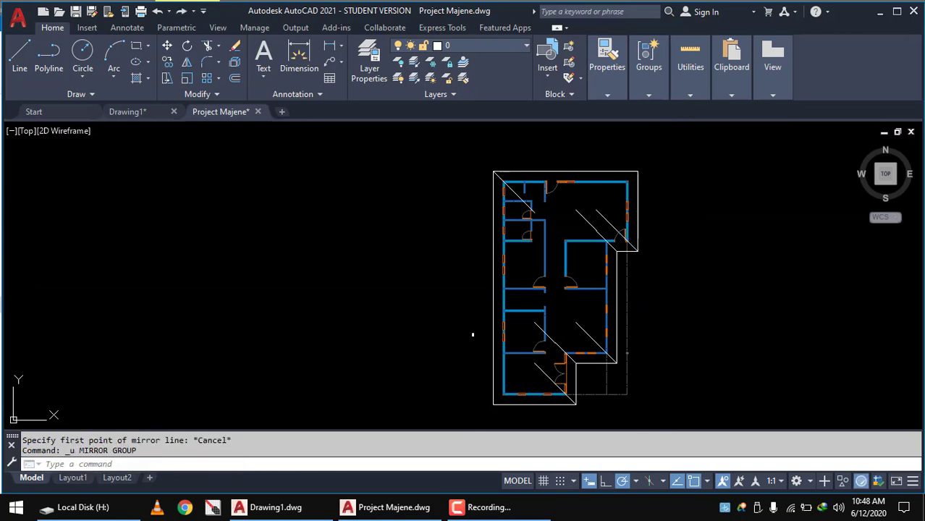
{"action": "key", "text": "ctrl+z"}
Mirror the lower-left diagonal across a vertical axis, keeping the original line
{"action": "left_click", "coordinate": [521, 376]}
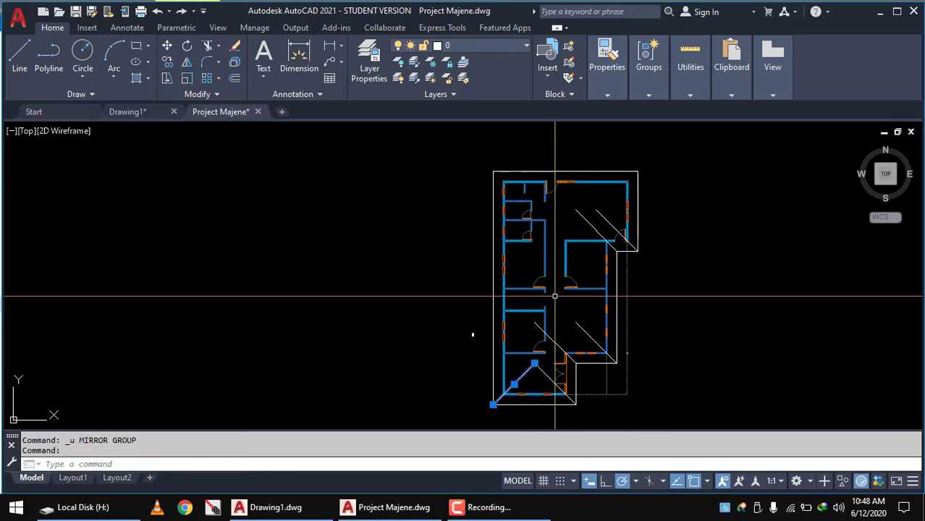
{"action": "scroll", "coordinate": [475, 335], "scroll_direction": "up", "scroll_amount": 3}
{"action": "scroll", "coordinate": [290, 355], "scroll_direction": "down", "scroll_amount": 3}
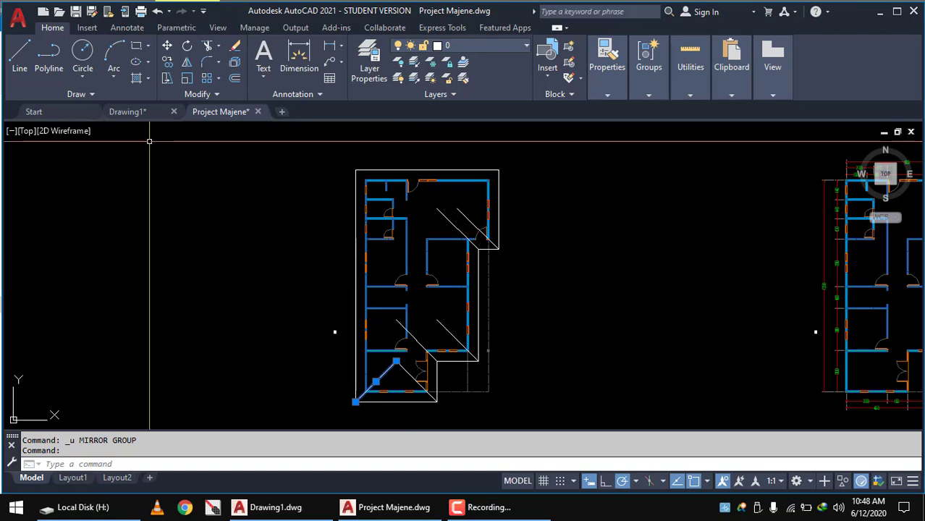
{"action": "left_click", "coordinate": [187, 61]}
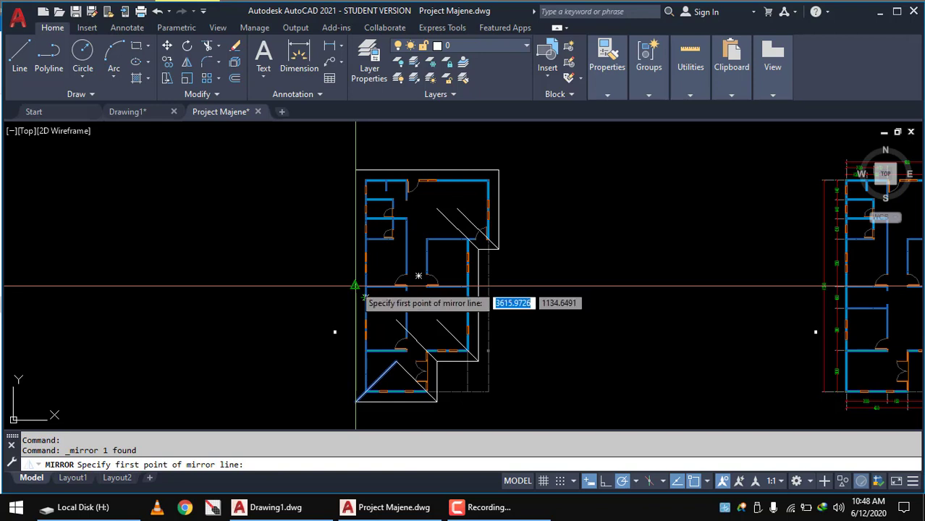
{"action": "left_click", "coordinate": [355, 286]}
{"action": "left_click", "coordinate": [568, 286]}
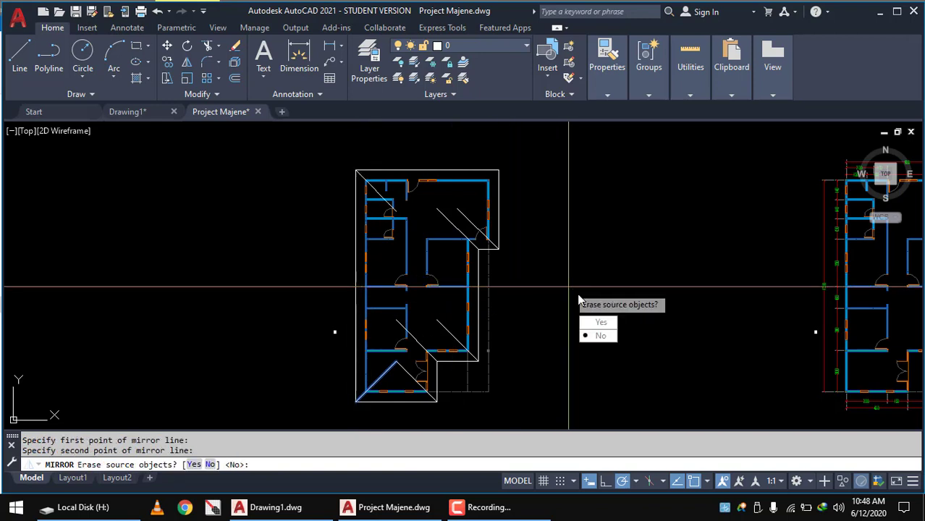
{"action": "left_click", "coordinate": [600, 337]}
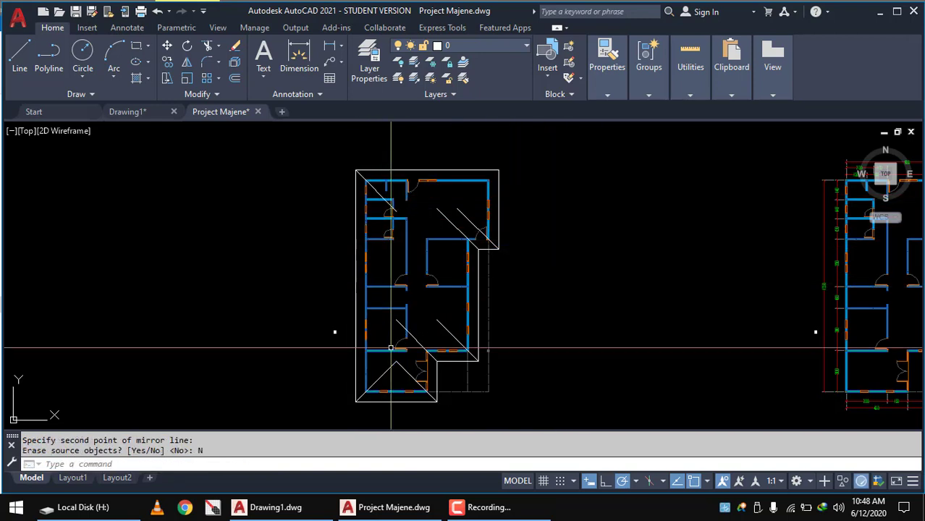
{"action": "scroll", "coordinate": [398, 376], "scroll_direction": "up", "scroll_amount": 2}
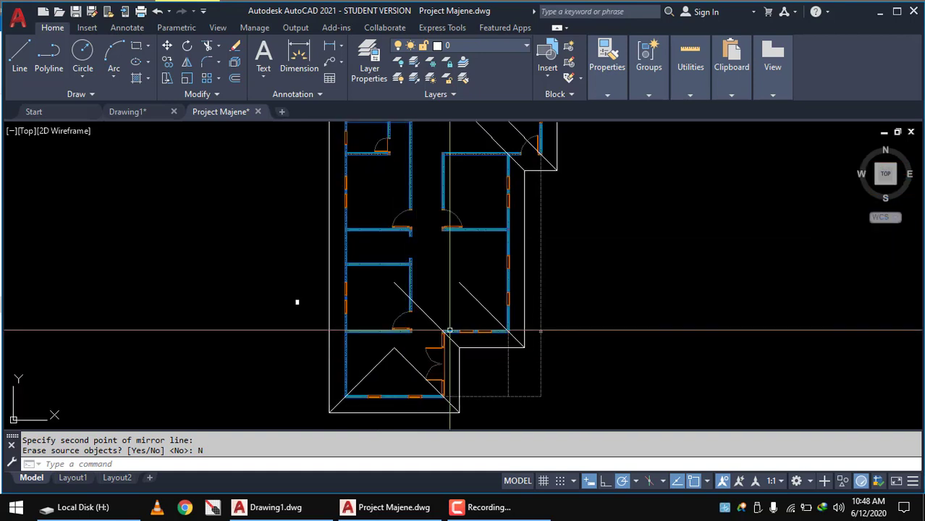
{"action": "scroll", "coordinate": [450, 331], "scroll_direction": "down", "scroll_amount": 2}
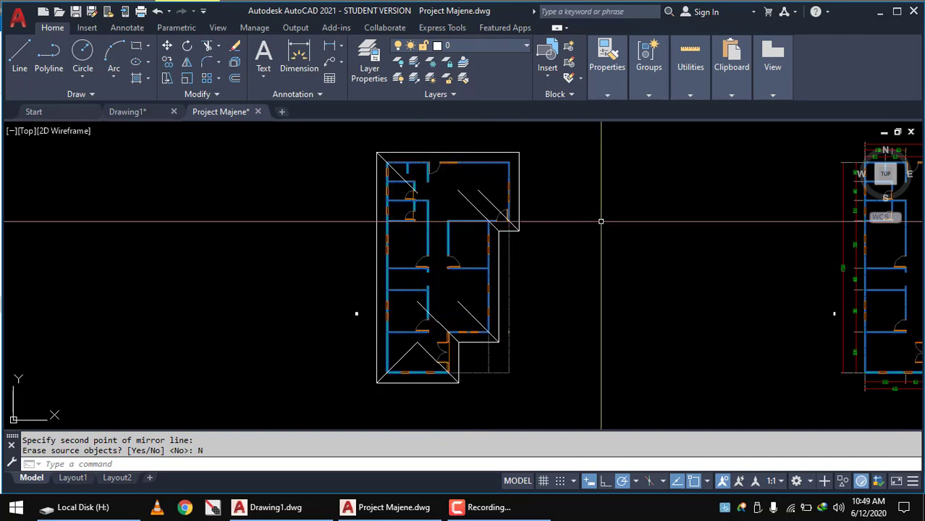
Mirror the upper-right diagonal roof line, keeping the original diagonal
{"action": "scroll", "coordinate": [502, 186], "scroll_direction": "up", "scroll_amount": 2}
{"action": "scroll", "coordinate": [502, 186], "scroll_direction": "up", "scroll_amount": 2}
{"action": "left_click", "coordinate": [470, 213]}
{"action": "left_click", "coordinate": [446, 197]}
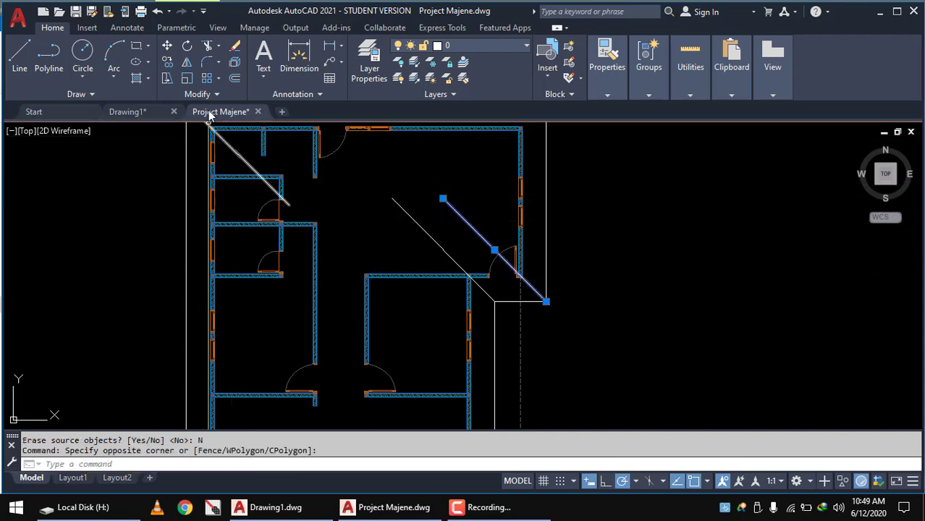
{"action": "left_click", "coordinate": [187, 64]}
{"action": "middle_click_drag", "start_coordinate": [541, 213], "coordinate": [548, 266]}
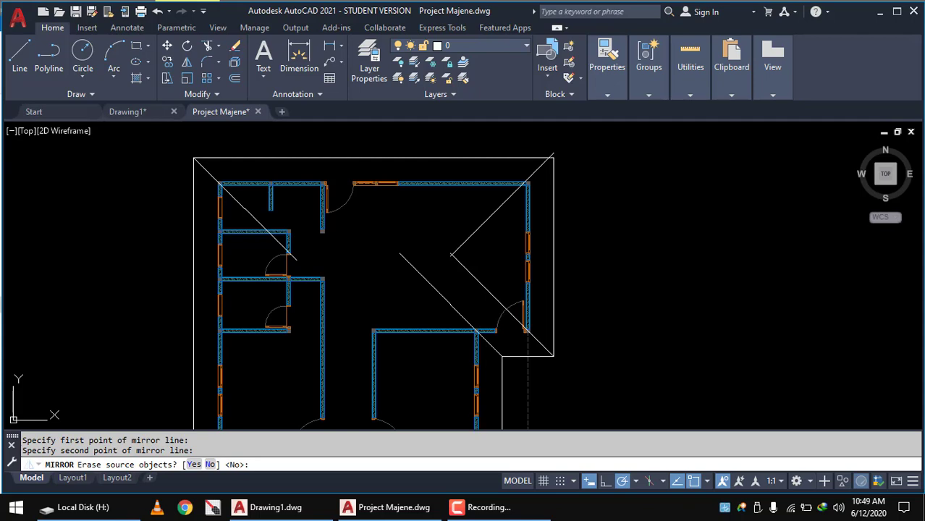
{"action": "scroll", "coordinate": [397, 222], "scroll_direction": "up", "scroll_amount": 2}
{"action": "key", "text": "Escape"}
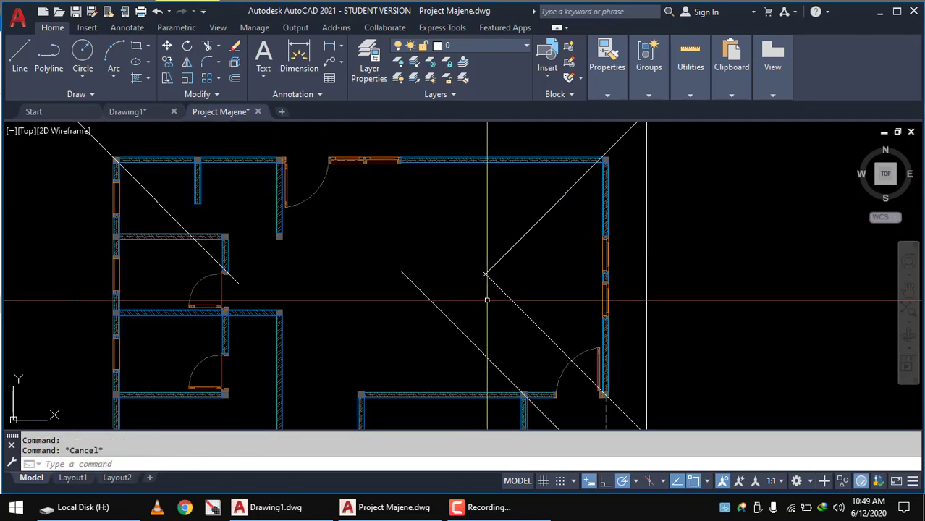
Draw a horizontal ridge line leftward from the right-wing hip point
{"action": "key", "text": "Return"}
{"action": "scroll", "coordinate": [482, 286], "scroll_direction": "up", "scroll_amount": 6}
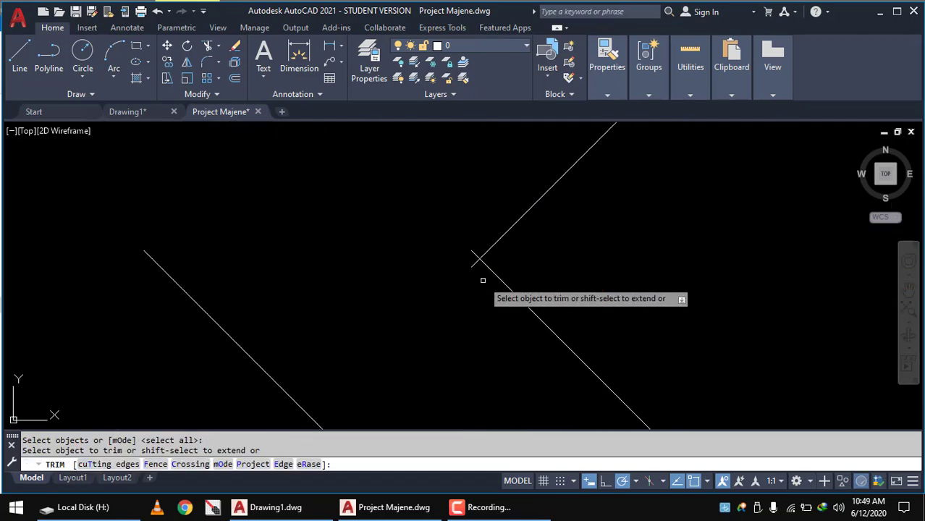
{"action": "scroll", "coordinate": [474, 254], "scroll_direction": "down", "scroll_amount": 5}
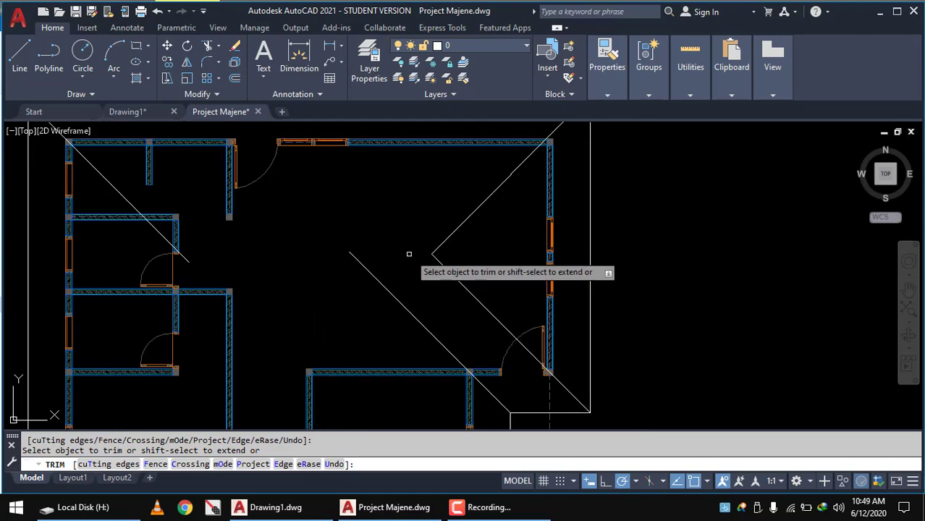
{"action": "scroll", "coordinate": [407, 252], "scroll_direction": "down", "scroll_amount": 2}
{"action": "mouse_move", "coordinate": [395, 256]}
{"action": "middle_mouse_down"}
{"action": "mouse_move", "coordinate": [411, 221]}
{"action": "mouse_move", "coordinate": [425, 215]}
{"action": "middle_mouse_up"}
{"action": "key", "text": "Escape"}
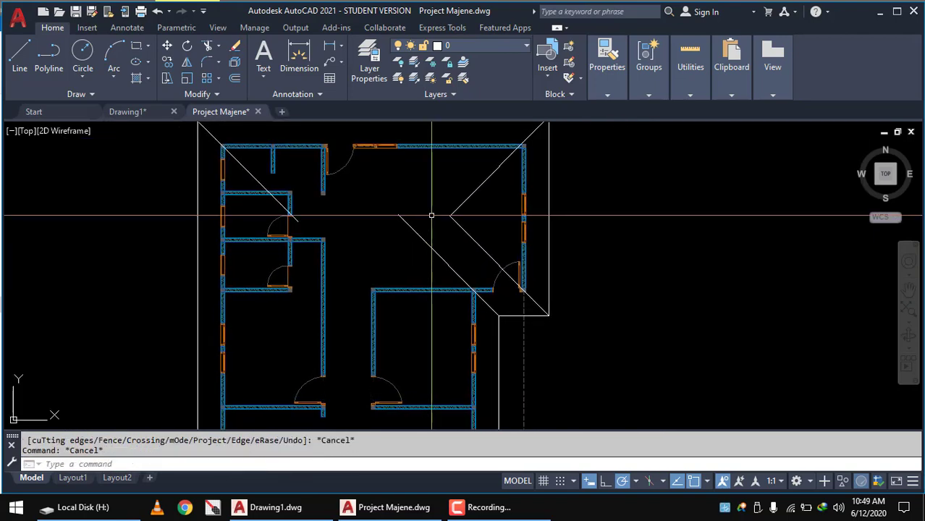
{"action": "type", "text": "l"}
{"action": "key", "text": "Return"}
{"action": "scroll", "coordinate": [449, 213], "scroll_direction": "up", "scroll_amount": 2}
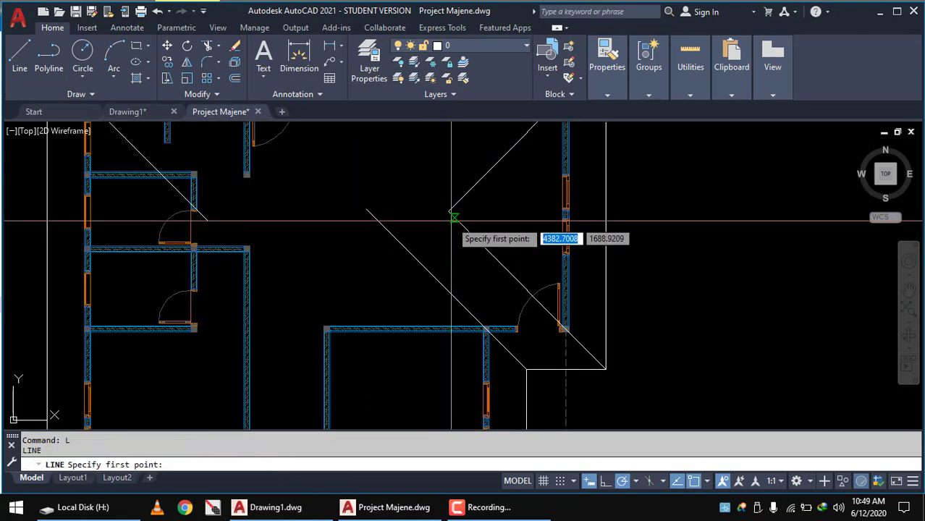
{"action": "left_click", "coordinate": [448, 212]}
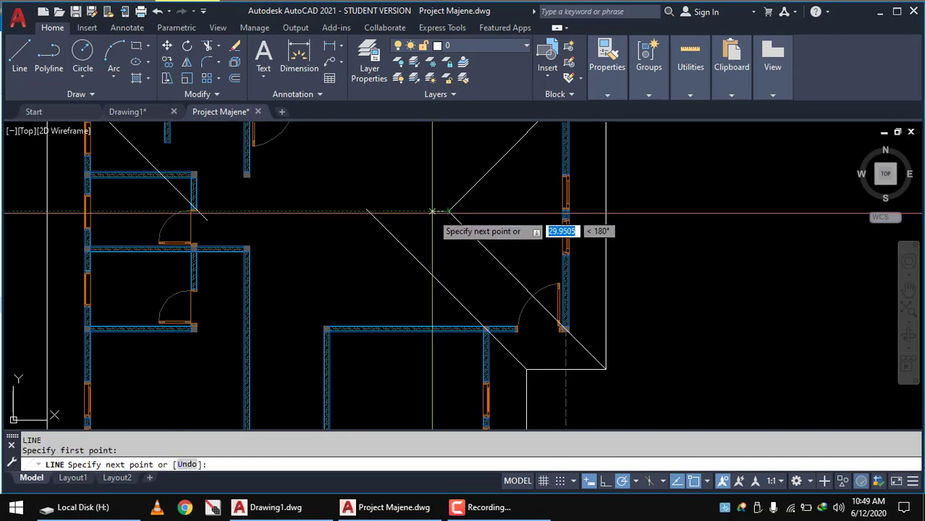
{"action": "left_click", "coordinate": [260, 212]}
{"action": "key", "text": "Return"}
Trim the diagonal's overshoot above the ridge, using all objects as boundaries
{"action": "scroll", "coordinate": [309, 214], "scroll_direction": "up", "scroll_amount": 2}
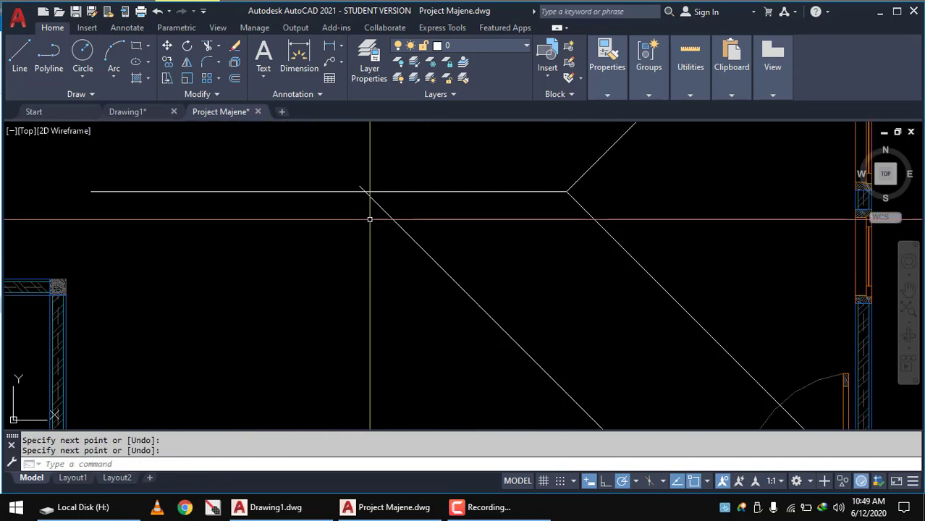
{"action": "scroll", "coordinate": [368, 216], "scroll_direction": "up", "scroll_amount": 2}
{"action": "scroll", "coordinate": [429, 247], "scroll_direction": "up", "scroll_amount": 2}
{"action": "type", "text": "tr"}
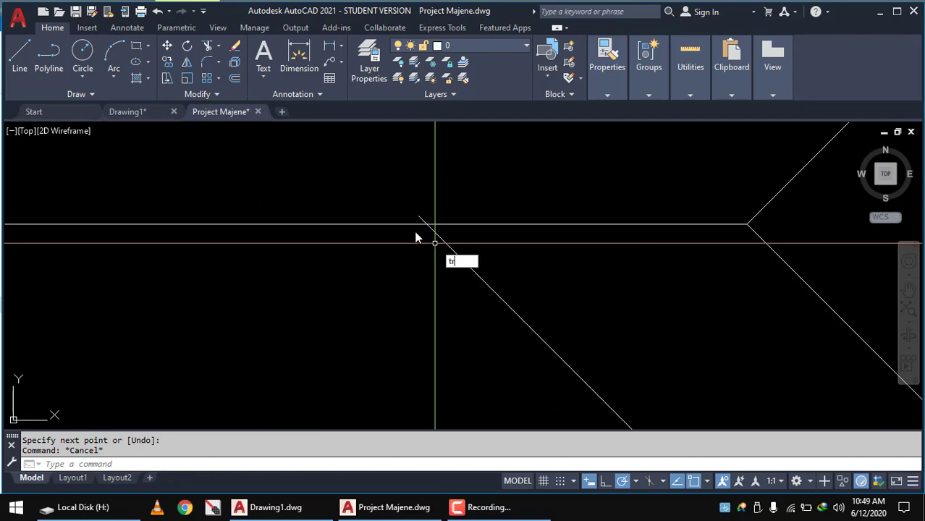
{"action": "key", "text": "Return"}
{"action": "key", "text": "Return"}
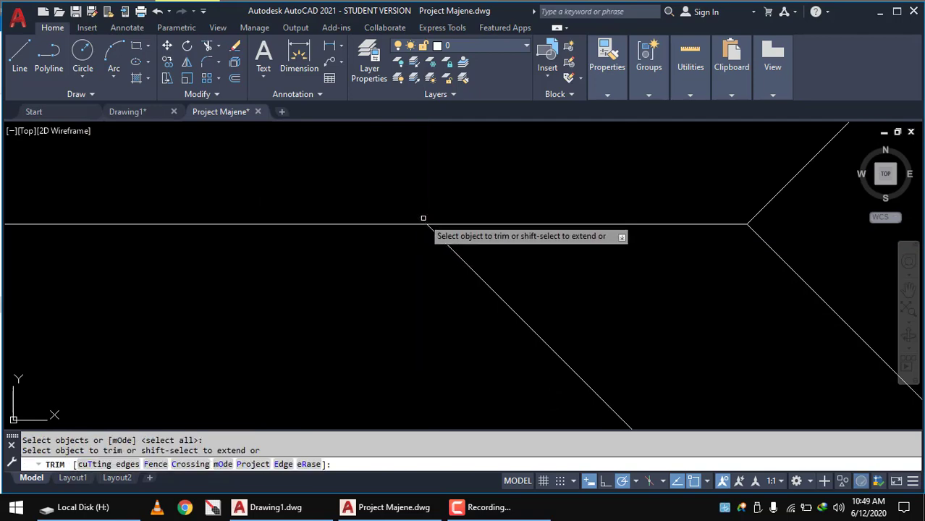
{"action": "scroll", "coordinate": [422, 218], "scroll_direction": "down", "scroll_amount": 3}
{"action": "scroll", "coordinate": [423, 262], "scroll_direction": "down", "scroll_amount": 2}
{"action": "scroll", "coordinate": [419, 301], "scroll_direction": "down", "scroll_amount": 2}
{"action": "middle_click_drag", "start_coordinate": [475, 232], "coordinate": [505, 212]}
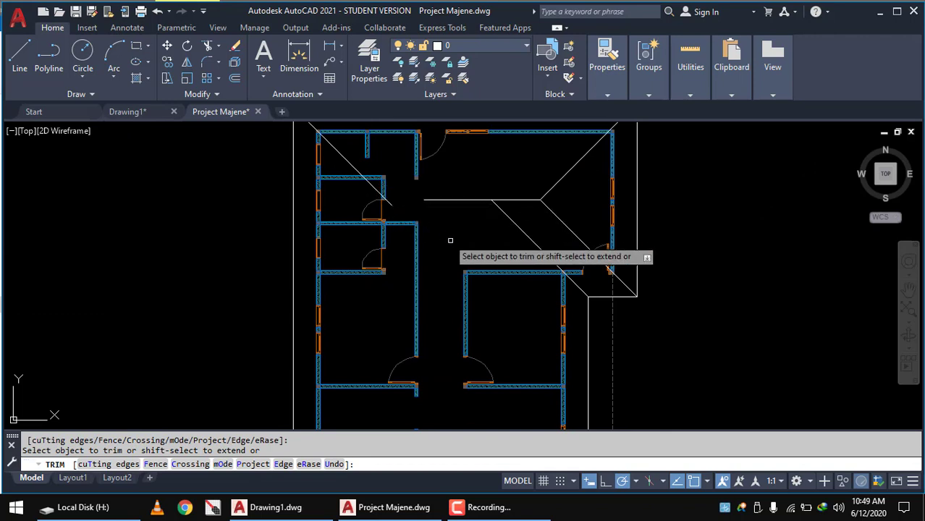
{"action": "key", "text": "Escape"}
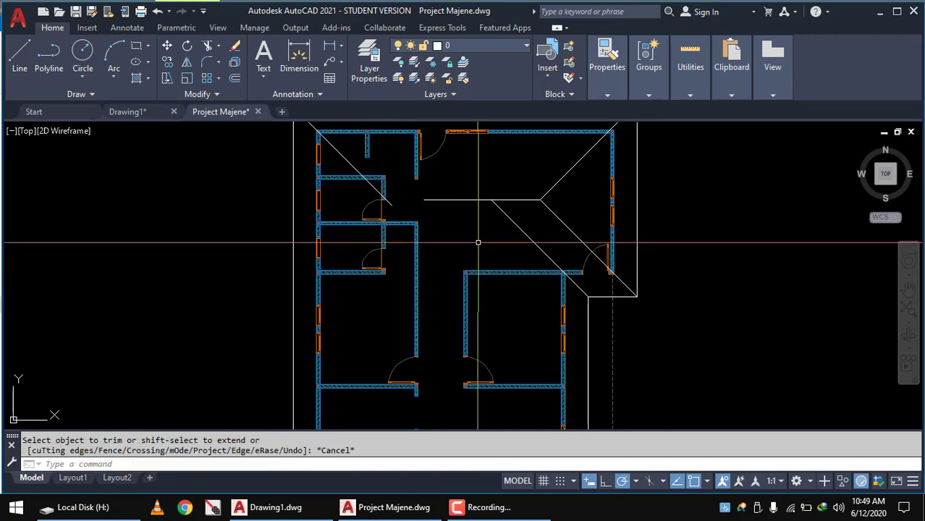
Shorten the ridge line's left end so it meets the roof diagonal
{"action": "scroll", "coordinate": [492, 196], "scroll_direction": "up", "scroll_amount": 2}
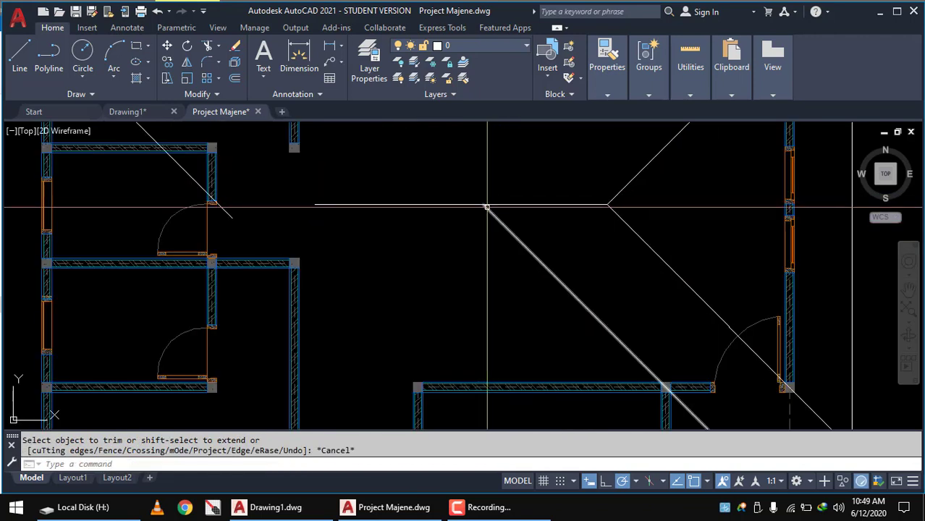
{"action": "left_click", "coordinate": [448, 205]}
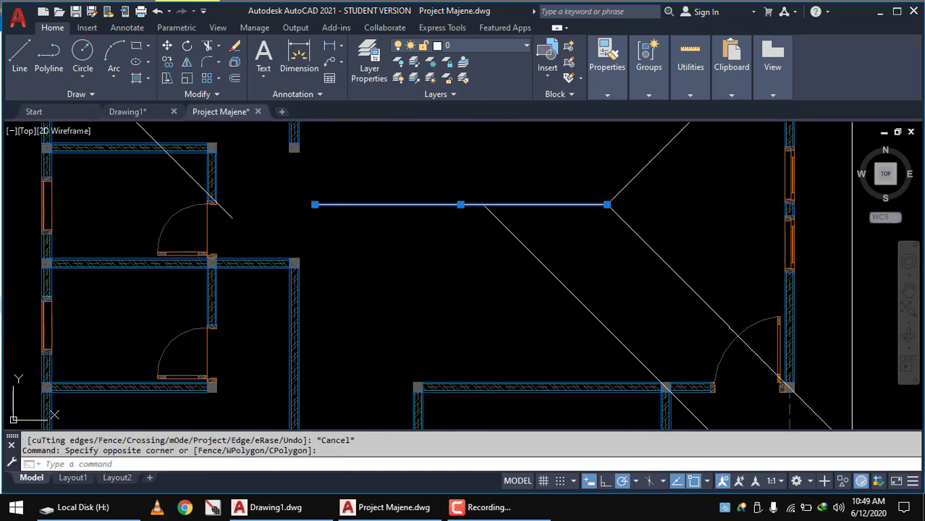
{"action": "left_click", "coordinate": [314, 204]}
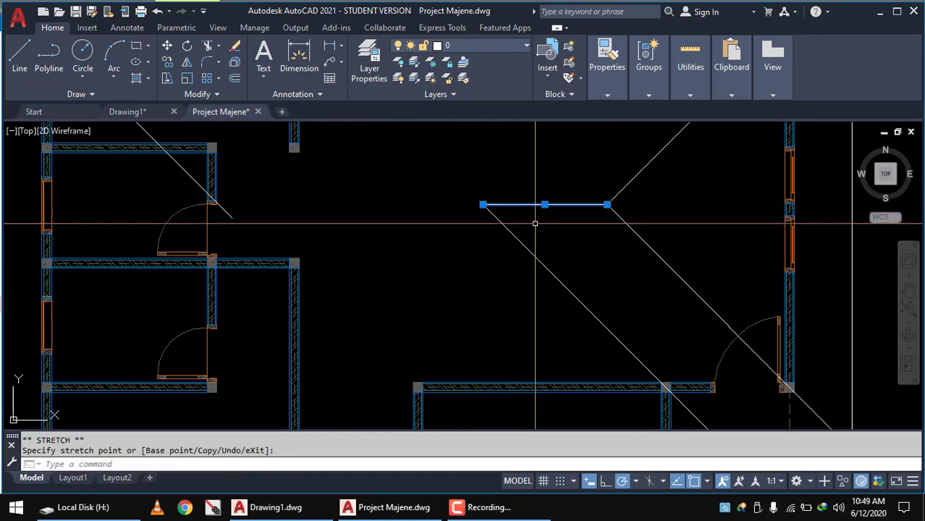
{"action": "key", "text": "Escape"}
{"action": "scroll", "coordinate": [578, 232], "scroll_direction": "down", "scroll_amount": 4}
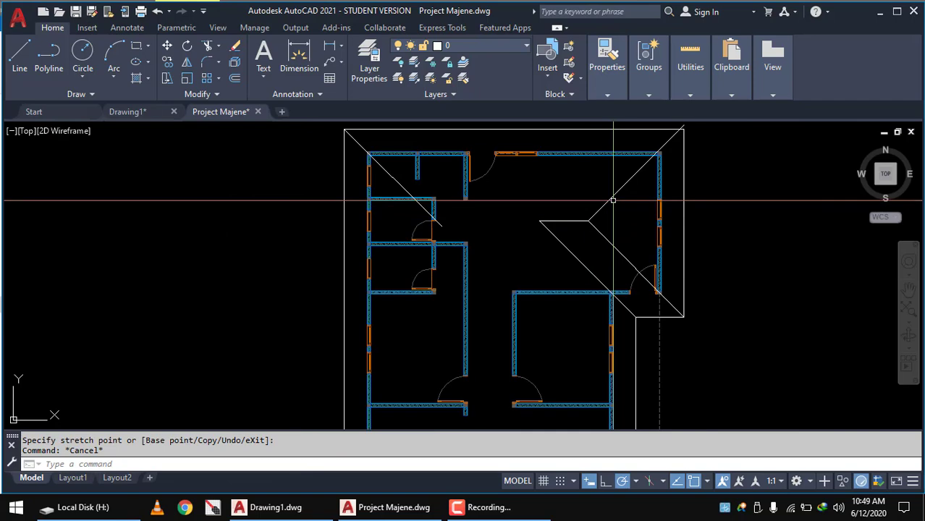
Erase the extra upward diagonal of the right hip
{"action": "left_click", "coordinate": [629, 180]}
{"action": "scroll", "coordinate": [626, 217], "scroll_direction": "up", "scroll_amount": 2}
{"action": "scroll", "coordinate": [677, 175], "scroll_direction": "up", "scroll_amount": 3}
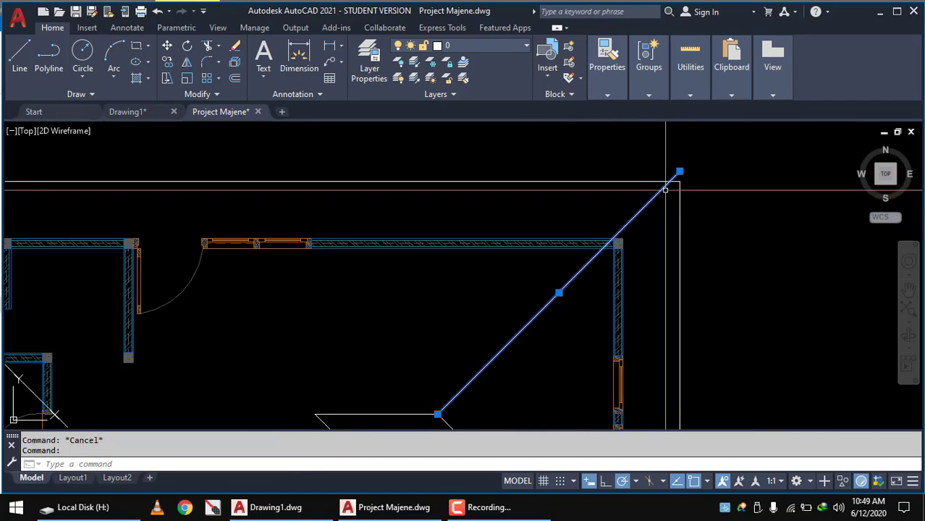
{"action": "scroll", "coordinate": [673, 177], "scroll_direction": "up", "scroll_amount": 2}
{"action": "key", "text": "Escape"}
{"action": "left_click", "coordinate": [640, 227]}
{"action": "left_click", "coordinate": [588, 196]}
{"action": "type", "text": "e"}
{"action": "key", "text": "Return"}
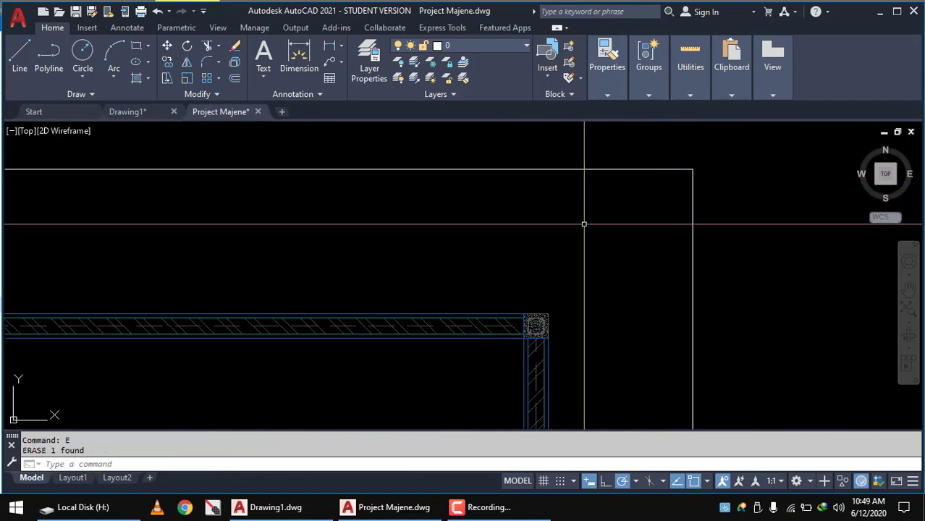
{"action": "scroll", "coordinate": [587, 282], "scroll_direction": "down", "scroll_amount": 5}
{"action": "scroll", "coordinate": [586, 283], "scroll_direction": "down", "scroll_amount": 2}
{"action": "scroll", "coordinate": [489, 304], "scroll_direction": "up", "scroll_amount": 2}
Mirror the lower-right diagonal about a horizontal axis, keeping the original
{"action": "left_click", "coordinate": [475, 324]}
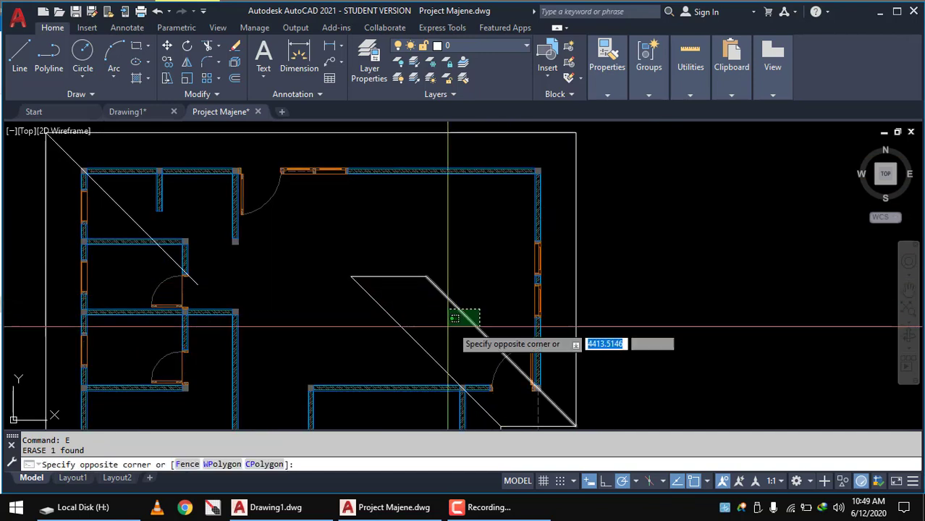
{"action": "left_click", "coordinate": [448, 314]}
{"action": "left_click", "coordinate": [588, 309]}
{"action": "type", "text": "mi"}
{"action": "key", "text": "Return"}
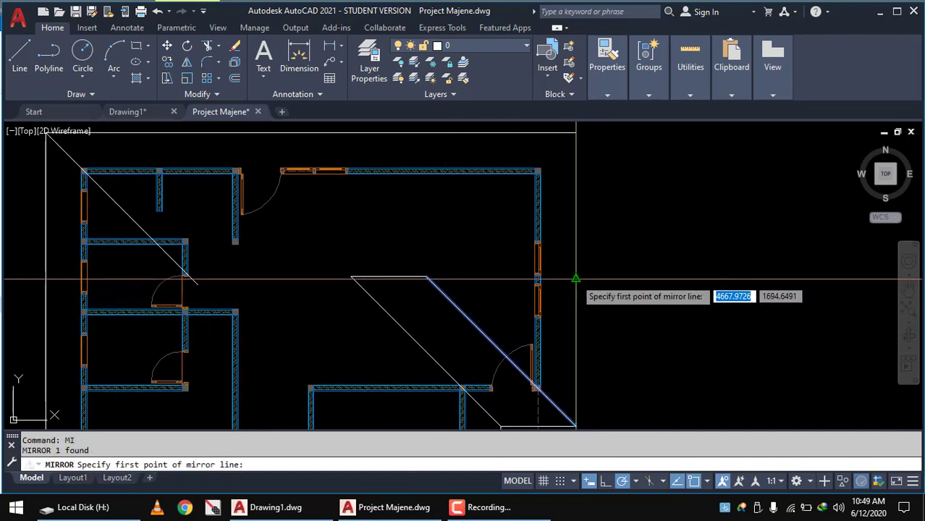
{"action": "left_click", "coordinate": [576, 278]}
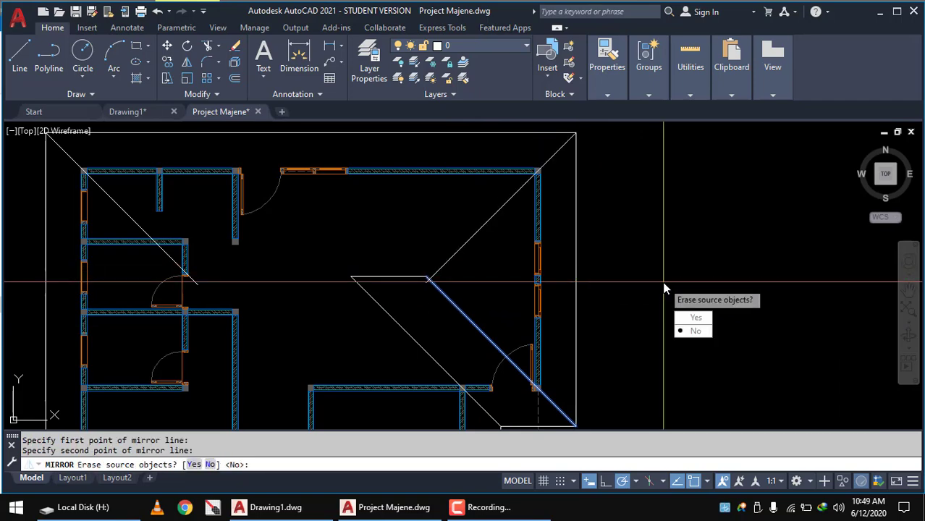
{"action": "left_click", "coordinate": [700, 331]}
{"action": "scroll", "coordinate": [530, 355], "scroll_direction": "up", "scroll_amount": 5}
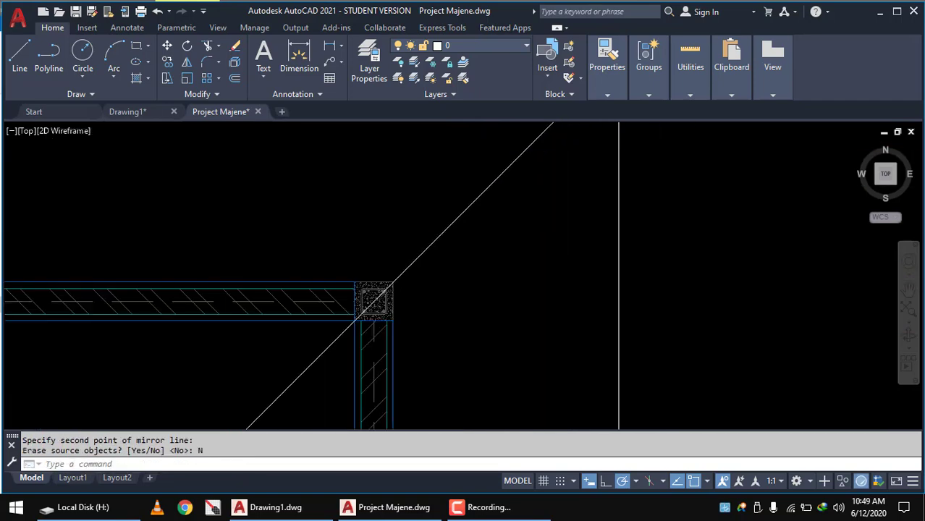
{"action": "scroll", "coordinate": [528, 339], "scroll_direction": "down", "scroll_amount": 3}
Delete the horizontal helper line near the hatched walls
{"action": "mouse_move", "coordinate": [485, 262]}
{"action": "middle_mouse_down"}
{"action": "mouse_move", "coordinate": [385, 300]}
{"action": "mouse_move", "coordinate": [442, 165]}
{"action": "middle_mouse_up"}
{"action": "left_click", "coordinate": [300, 258]}
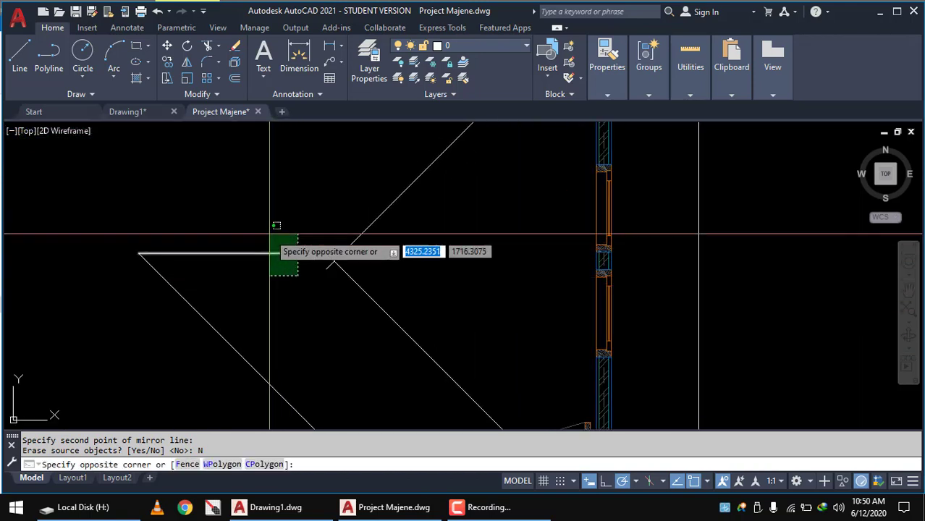
{"action": "left_click", "coordinate": [275, 248]}
{"action": "key", "text": "Delete"}
{"action": "middle_click_drag", "start_coordinate": [293, 259], "coordinate": [371, 266]}
Start trimming the roof lines around the floor-plan walls
{"action": "type", "text": "tr"}
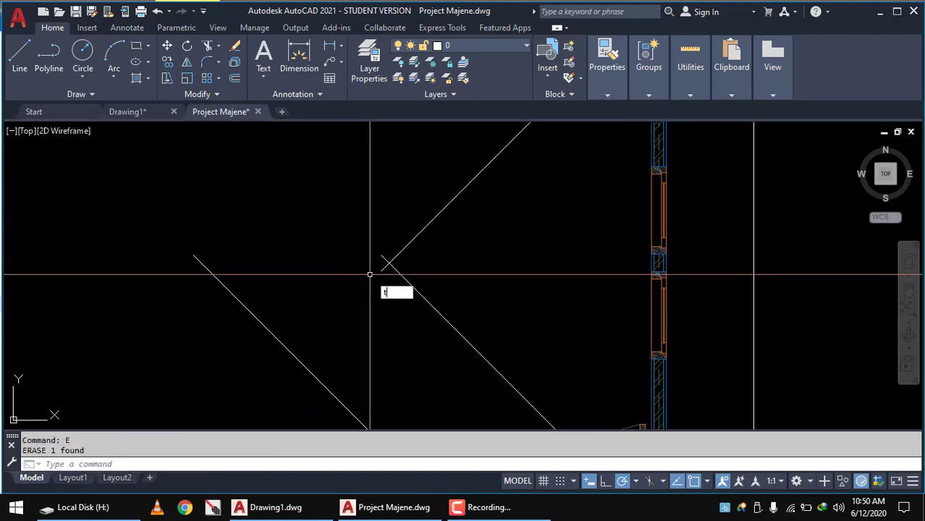
{"action": "key", "text": "Return"}
{"action": "key", "text": "Return"}
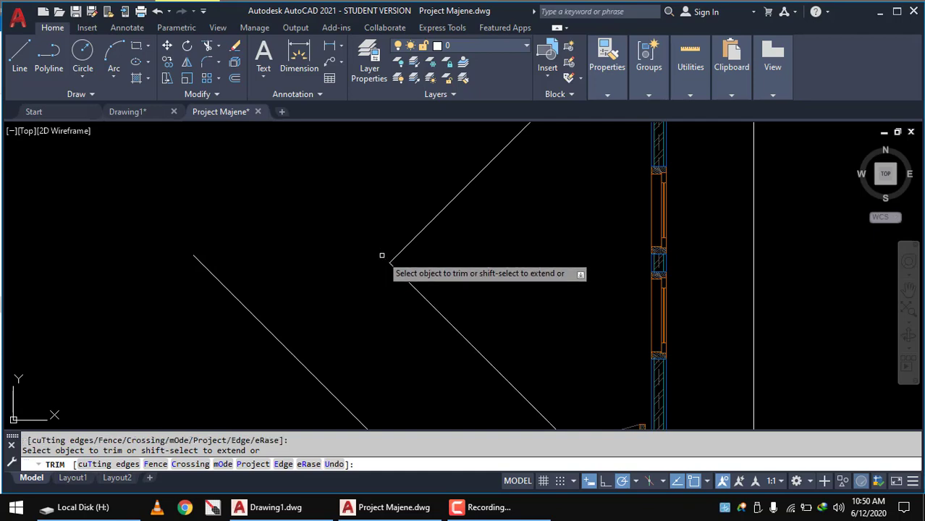
{"action": "scroll", "coordinate": [391, 256], "scroll_direction": "down", "scroll_amount": 3}
{"action": "scroll", "coordinate": [595, 221], "scroll_direction": "up", "scroll_amount": 1}
{"action": "middle_click_drag", "start_coordinate": [550, 231], "coordinate": [594, 237]}
Start the ridge line at the hip junction and attempt a trim of the roof lines
{"action": "key", "text": "Escape"}
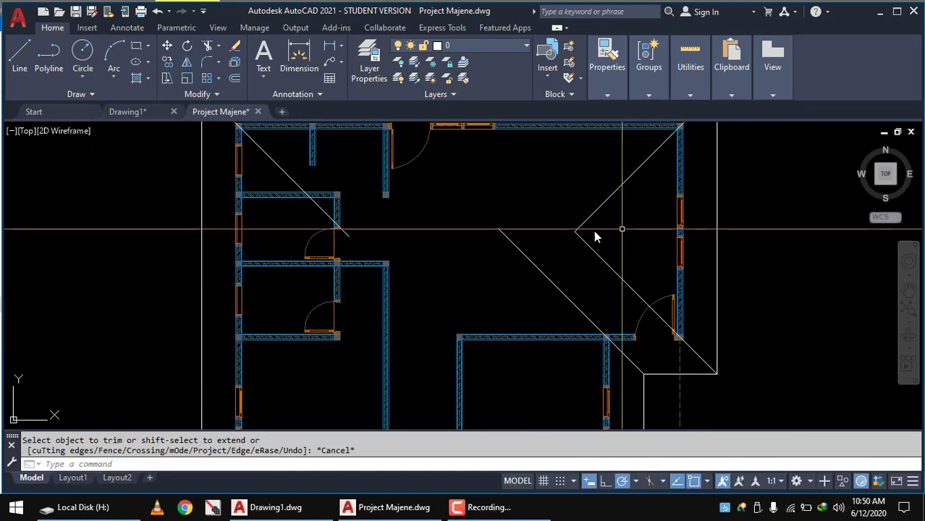
{"action": "type", "text": "L"}
{"action": "left_click", "coordinate": [574, 233]}
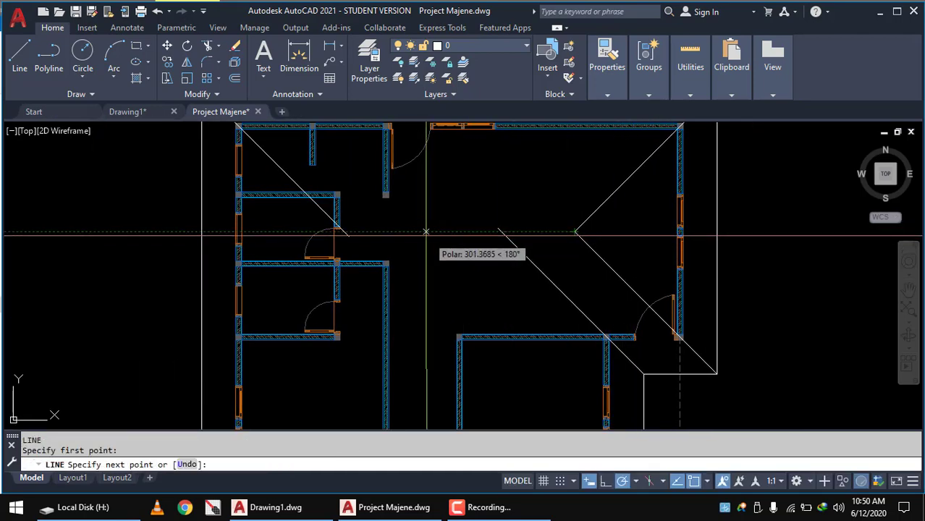
{"action": "scroll", "coordinate": [504, 245], "scroll_direction": "up", "scroll_amount": 2}
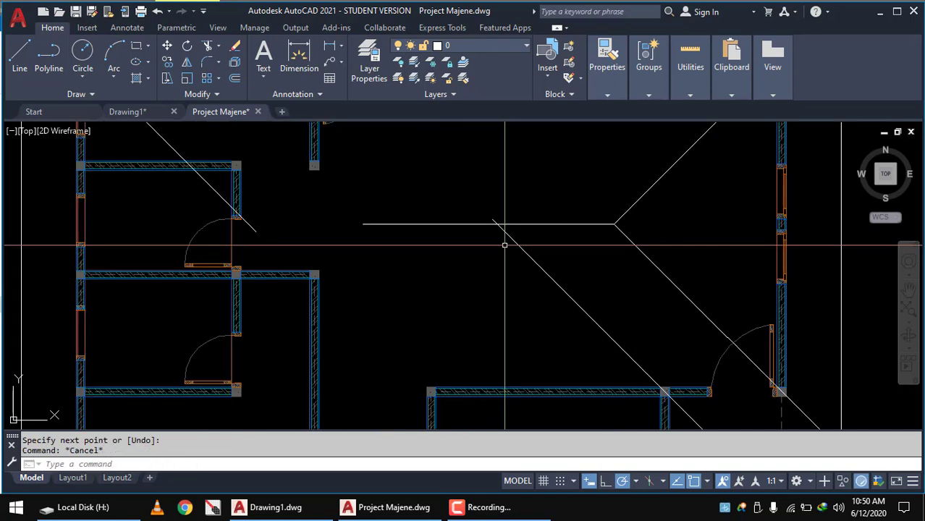
{"action": "type", "text": "tr"}
{"action": "key", "text": "Return"}
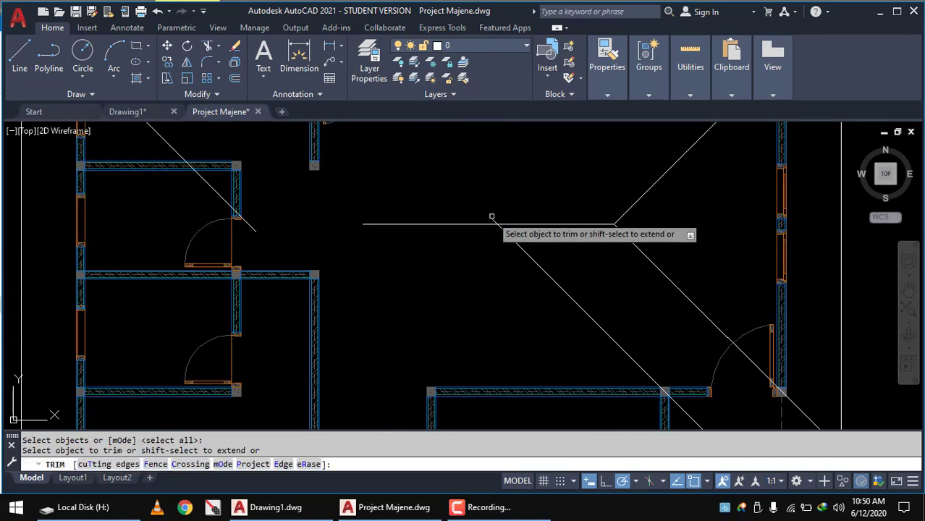
{"action": "scroll", "coordinate": [493, 218], "scroll_direction": "down", "scroll_amount": 3}
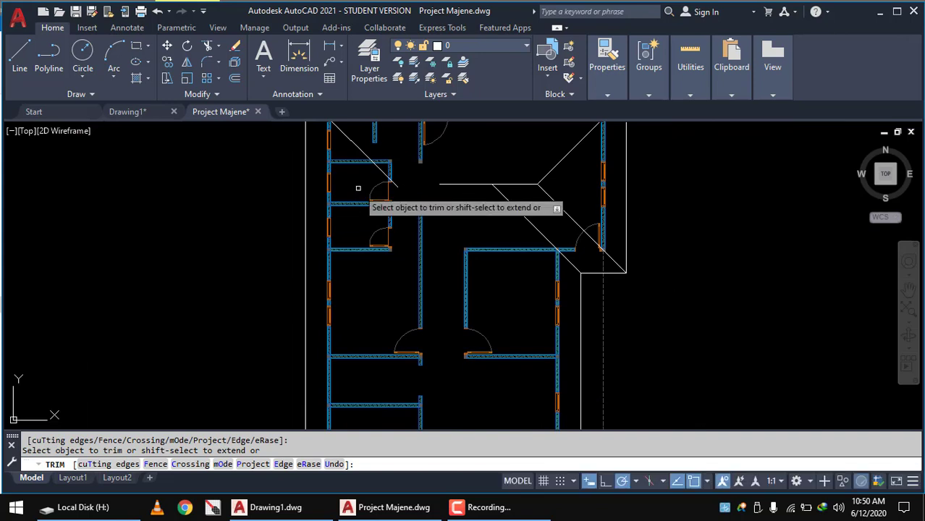
{"action": "key", "text": "Escape"}
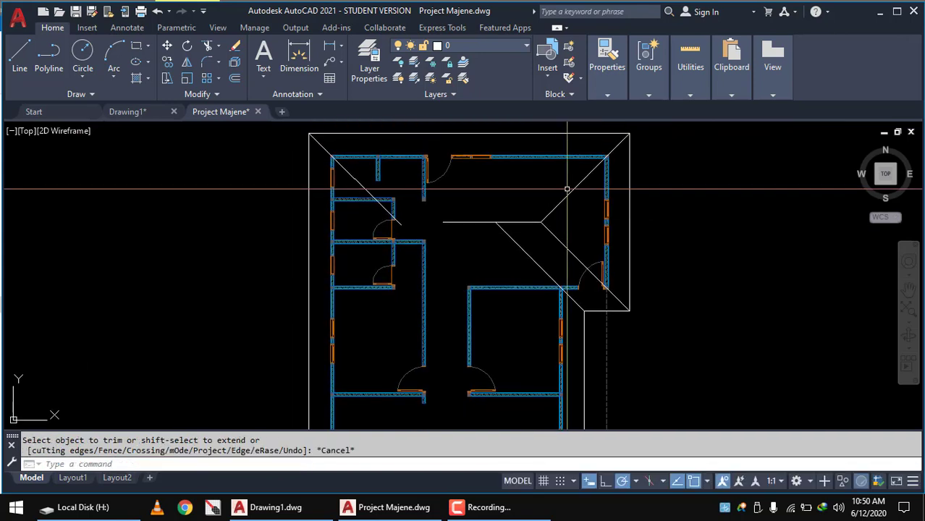
Copy the upper-right hip line so its top end sits on the ridge
{"action": "left_click", "coordinate": [167, 61]}
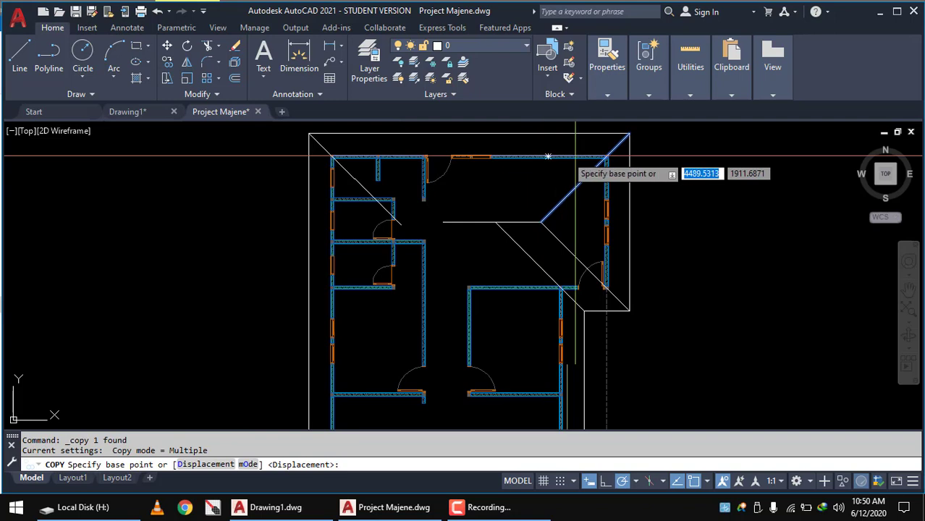
{"action": "left_click", "coordinate": [628, 135]}
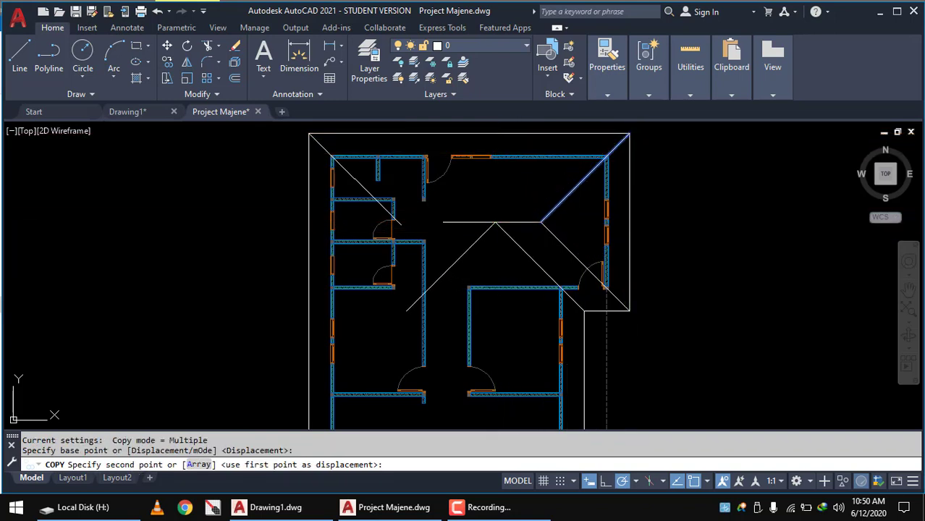
{"action": "left_click", "coordinate": [500, 227]}
{"action": "key", "text": "Escape"}
Try trimming the ridge overhang and extending a diagonal roof line
{"action": "type", "text": "r"}
{"action": "key", "text": "Return"}
{"action": "key", "text": "Return"}
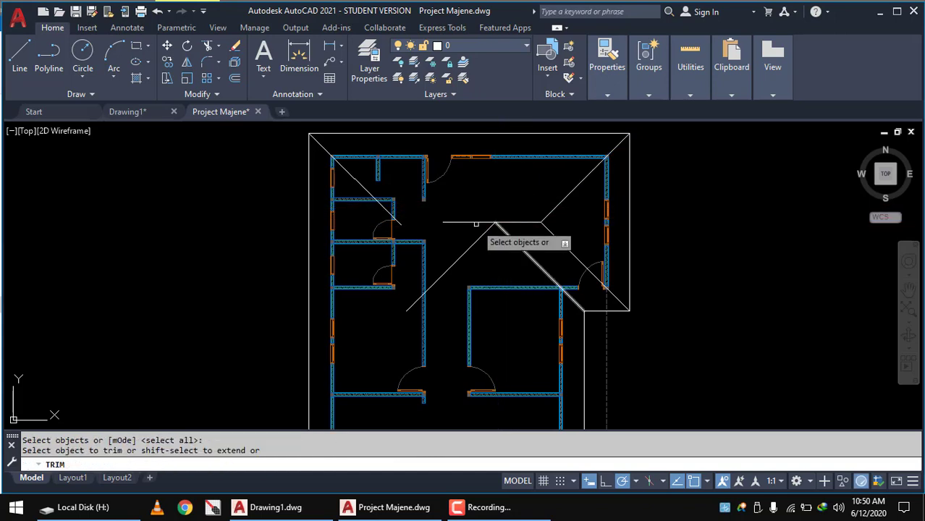
{"action": "key", "text": "Escape"}
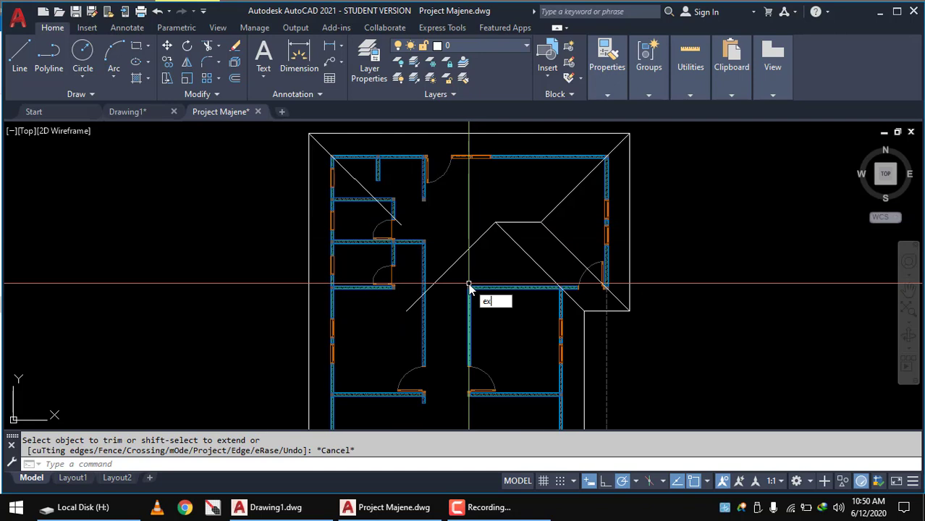
{"action": "key", "text": "Return"}
{"action": "key", "text": "Return"}
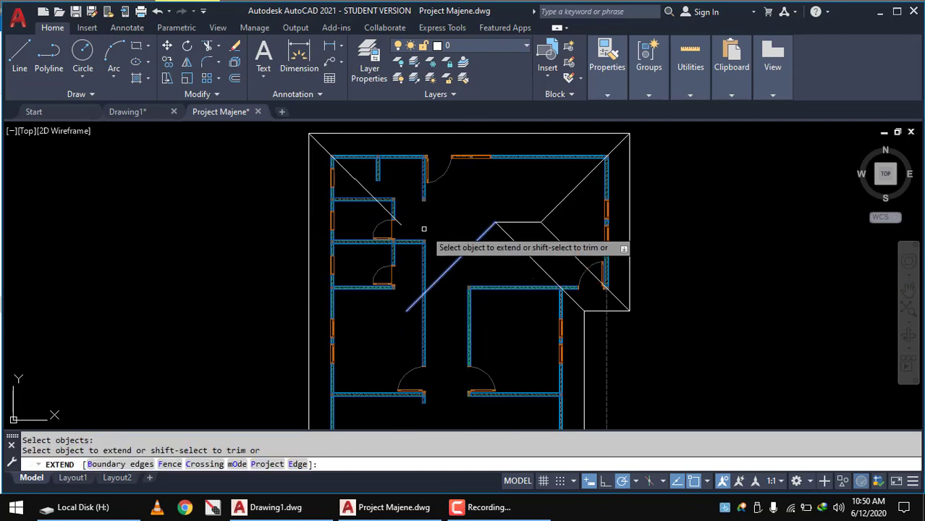
{"action": "scroll", "coordinate": [664, 235], "scroll_direction": "down", "scroll_amount": 4}
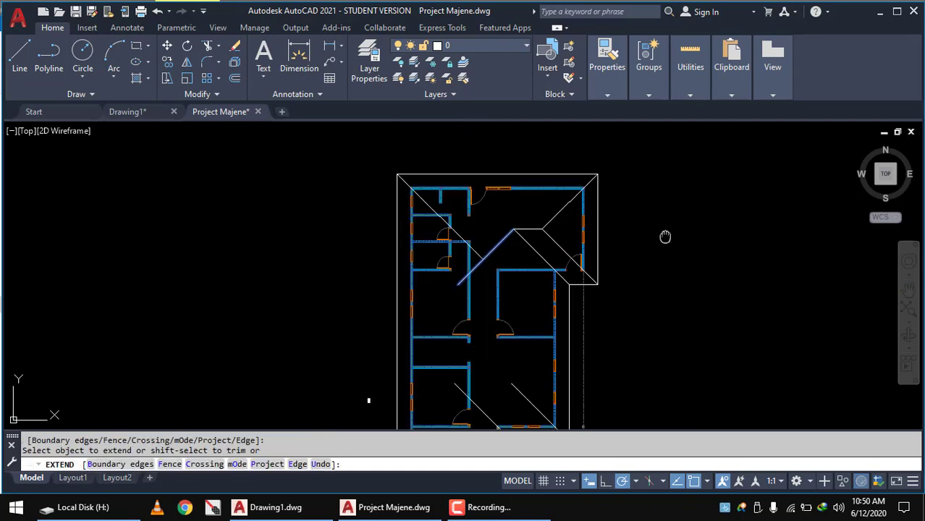
{"action": "key", "text": "Escape"}
{"action": "middle_click_drag", "start_coordinate": [672, 229], "coordinate": [631, 218]}
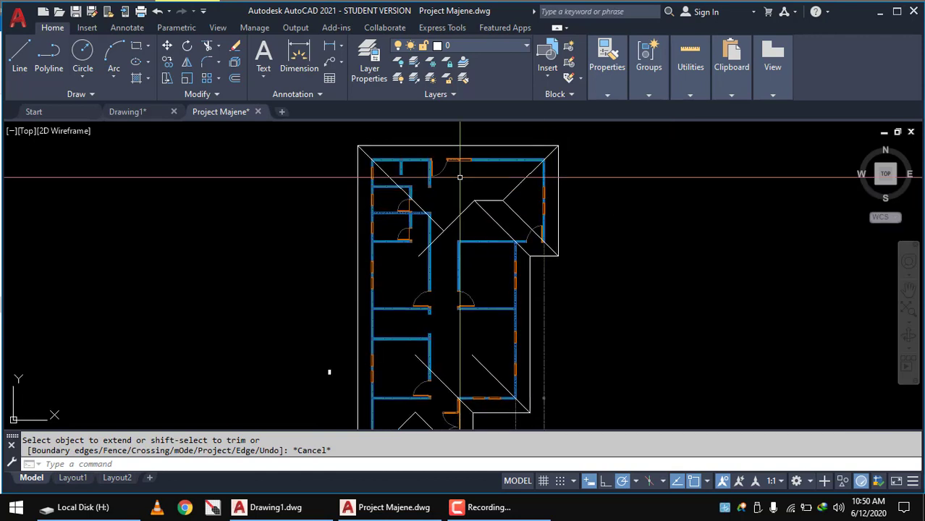
{"action": "scroll", "coordinate": [439, 224], "scroll_direction": "down", "scroll_amount": 3}
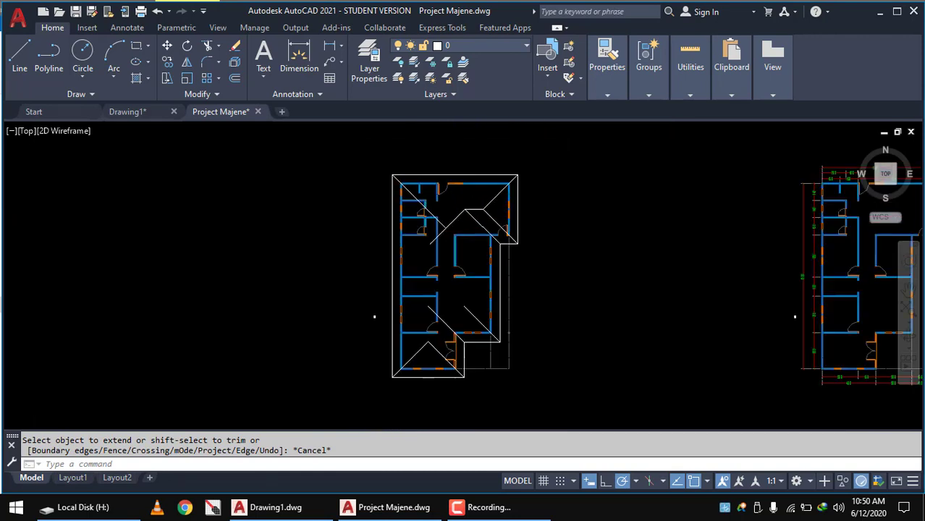
{"action": "scroll", "coordinate": [440, 239], "scroll_direction": "up", "scroll_amount": 1}
{"action": "scroll", "coordinate": [451, 207], "scroll_direction": "up", "scroll_amount": 2}
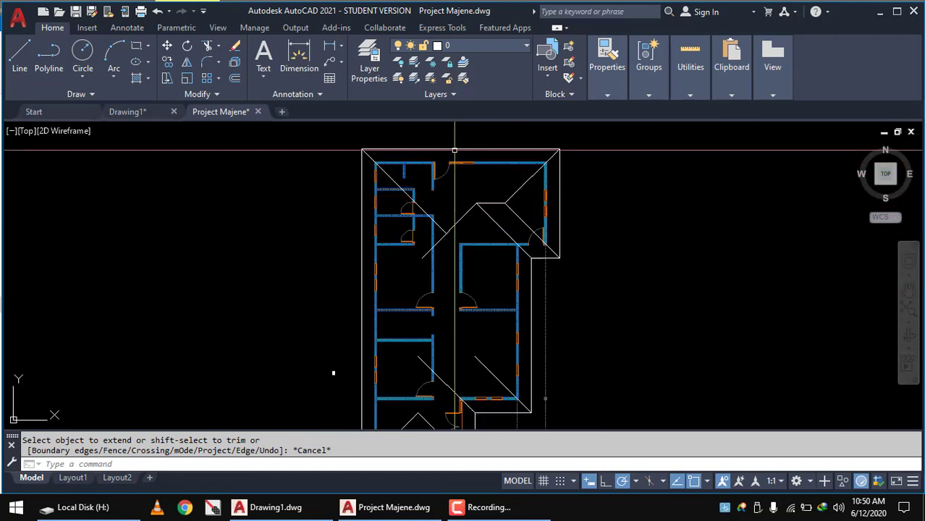
Trim the crossing diagonals against all lines and select the leftover short stub
{"action": "left_click", "coordinate": [473, 178]}
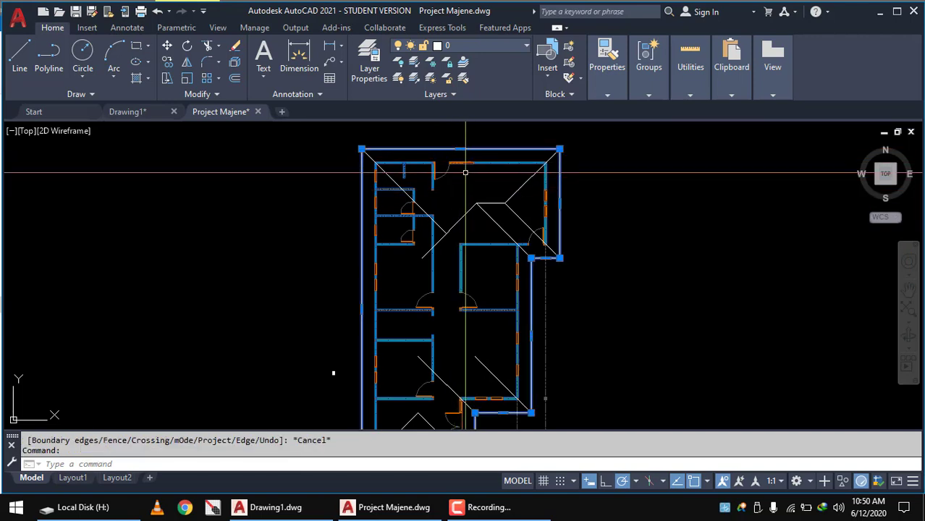
{"action": "key", "text": "Escape"}
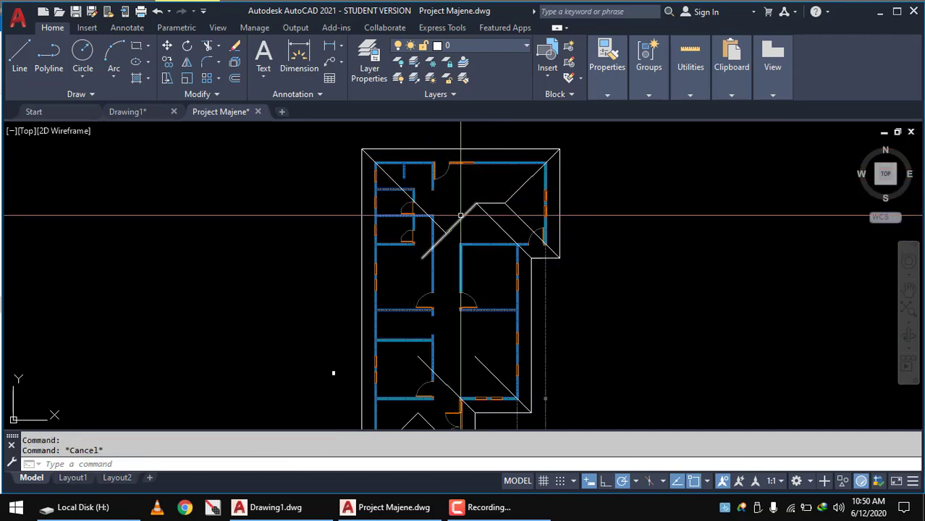
{"action": "key", "text": "Escape"}
{"action": "scroll", "coordinate": [456, 247], "scroll_direction": "up", "scroll_amount": 2}
{"action": "type", "text": "r"}
{"action": "key", "text": "Return"}
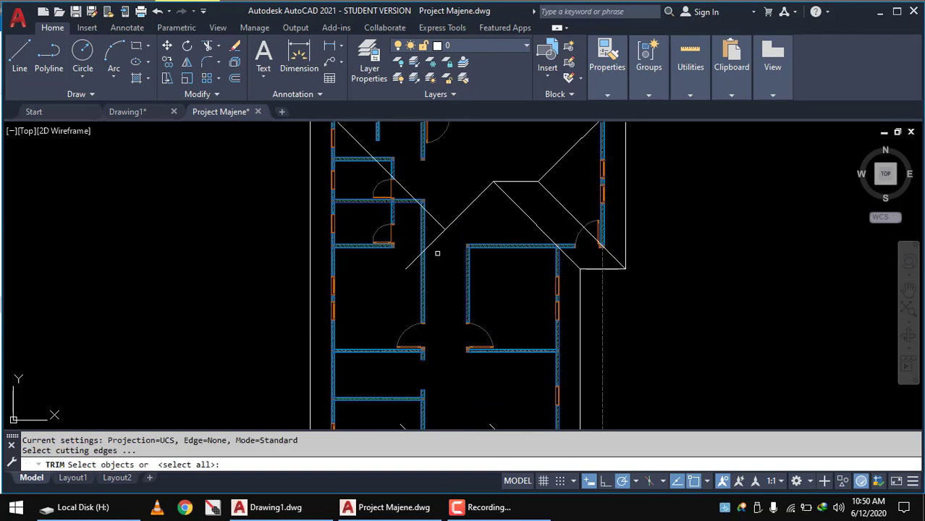
{"action": "key", "text": "Return"}
{"action": "key", "text": "Escape"}
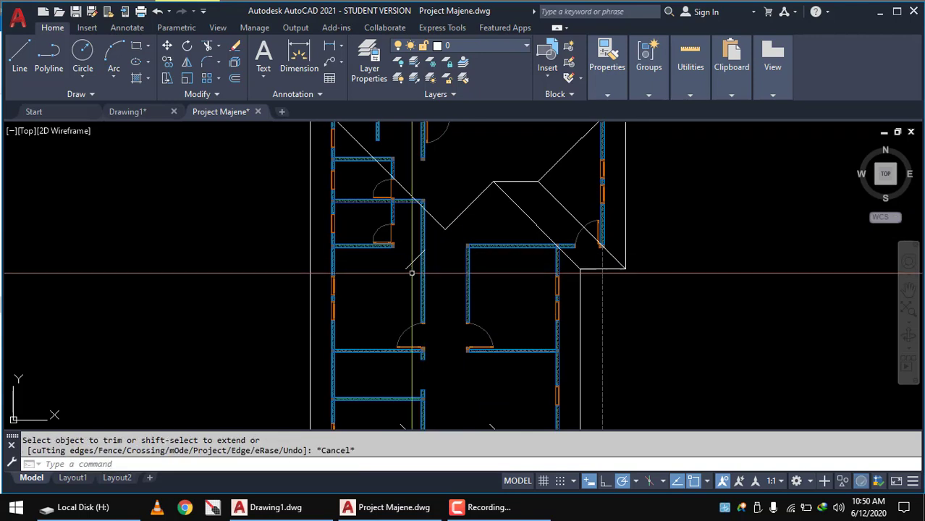
{"action": "left_click", "coordinate": [405, 269]}
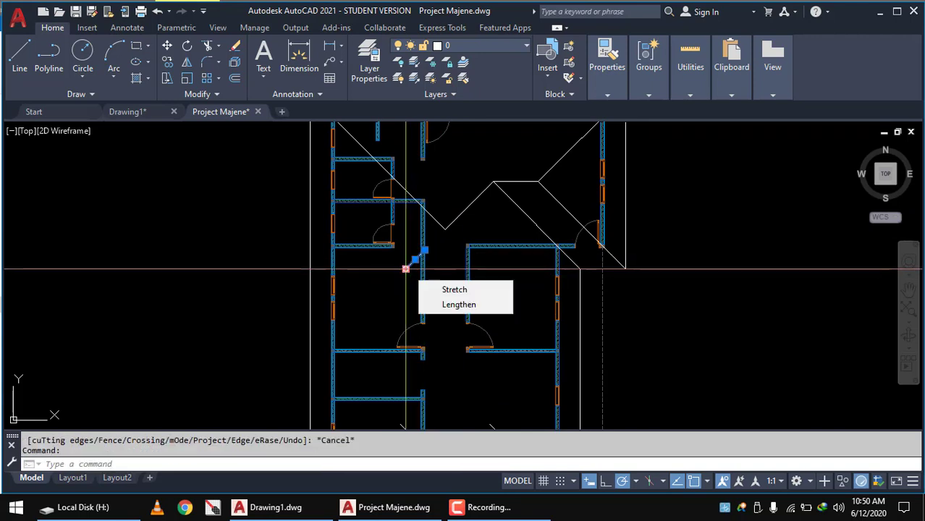
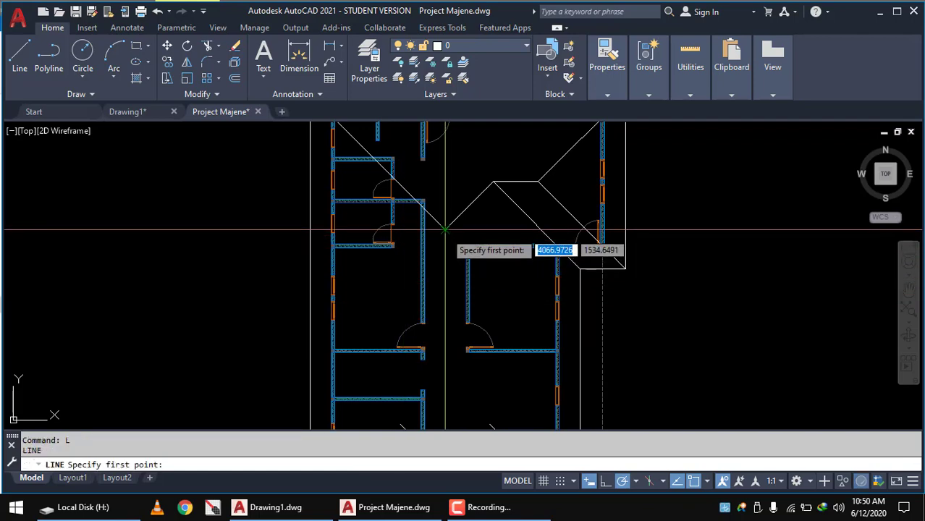
Draw a vertical line straight down from the hip roof vertex through the lower roof plan
{"action": "scroll", "coordinate": [444, 230], "scroll_direction": "up", "scroll_amount": 4}
{"action": "left_click", "coordinate": [439, 207]}
{"action": "scroll", "coordinate": [446, 299], "scroll_direction": "down", "scroll_amount": 4}
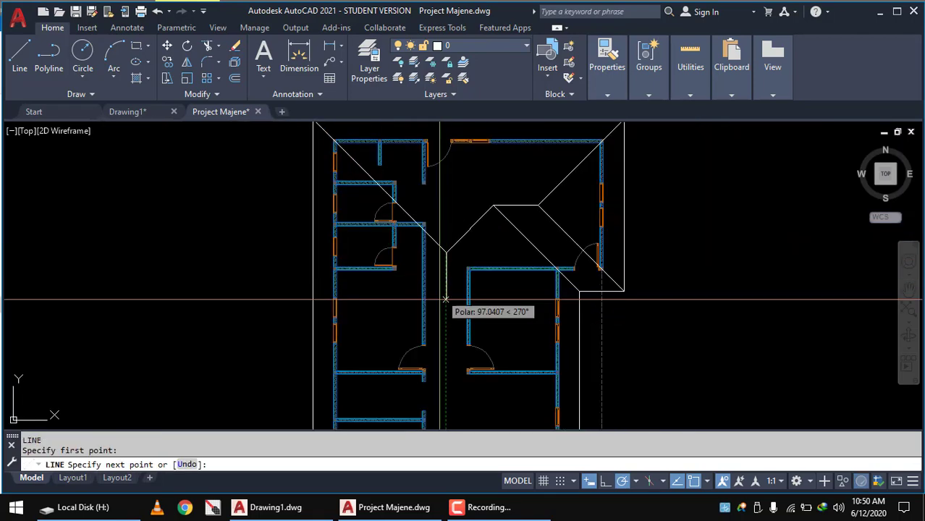
{"action": "scroll", "coordinate": [446, 299], "scroll_direction": "down", "scroll_amount": 3}
{"action": "middle_click_drag", "start_coordinate": [455, 412], "coordinate": [459, 275]}
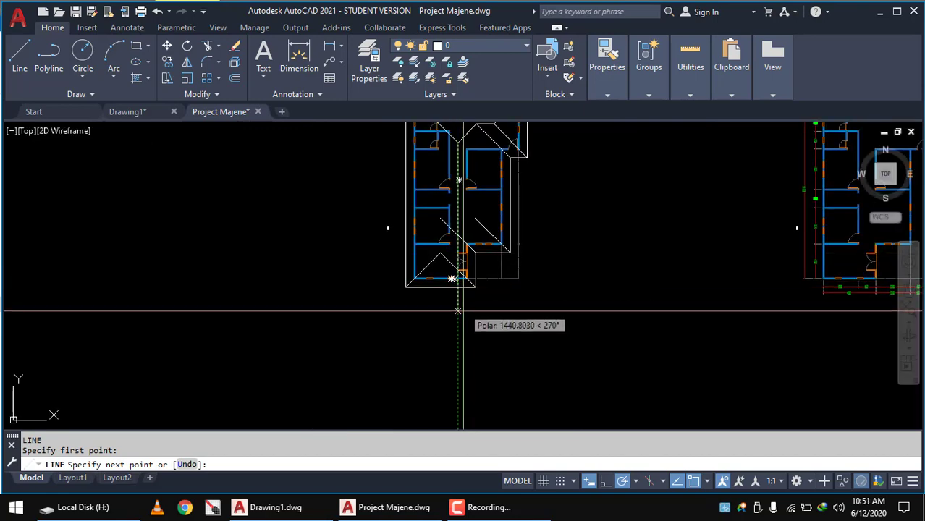
{"action": "key", "text": "Return"}
{"action": "scroll", "coordinate": [478, 225], "scroll_direction": "up", "scroll_amount": 4}
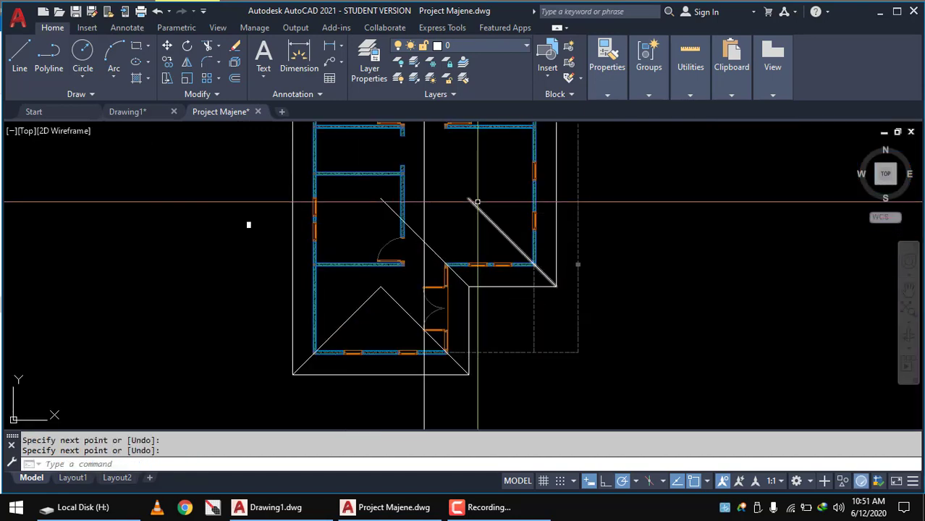
{"action": "scroll", "coordinate": [497, 205], "scroll_direction": "up", "scroll_amount": 2}
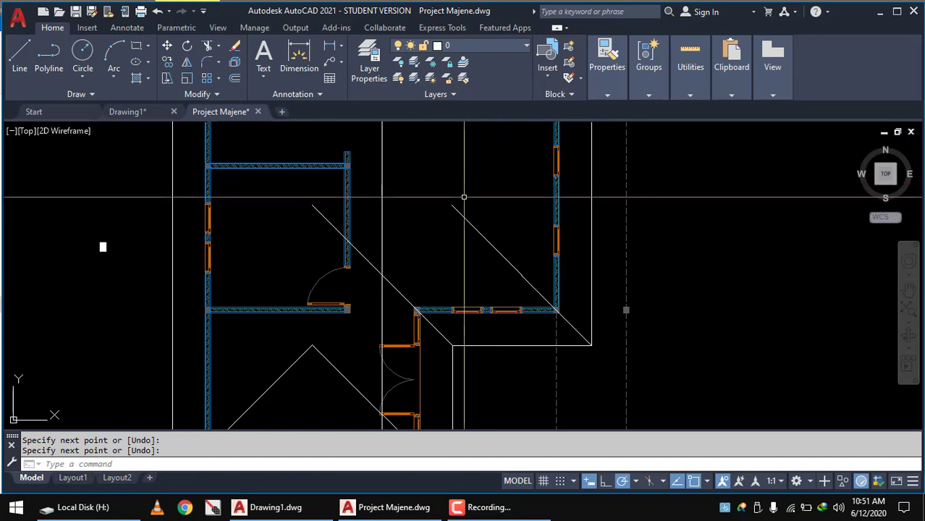
{"action": "type", "text": "ex"}
Start the EXTEND command, then cancel it without extending anything
{"action": "key", "text": "Return"}
{"action": "key", "text": "Return"}
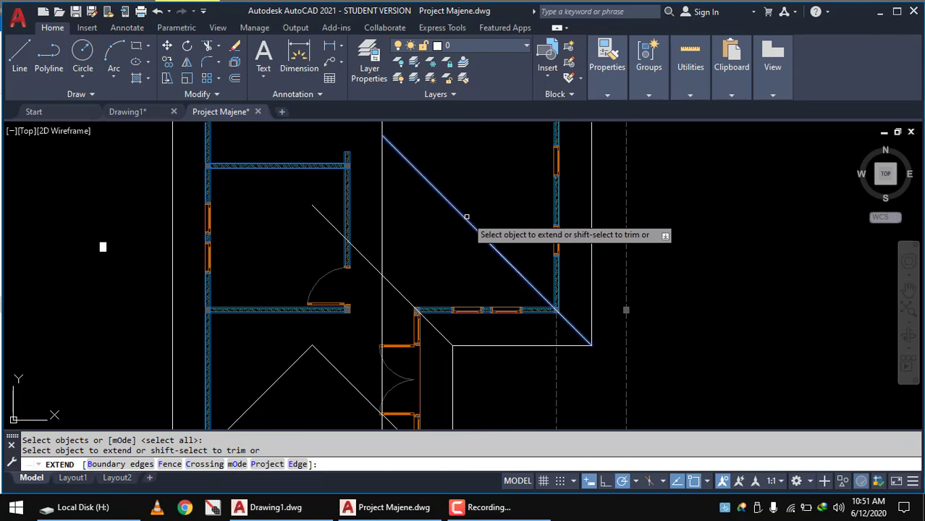
{"action": "scroll", "coordinate": [448, 240], "scroll_direction": "down", "scroll_amount": 1}
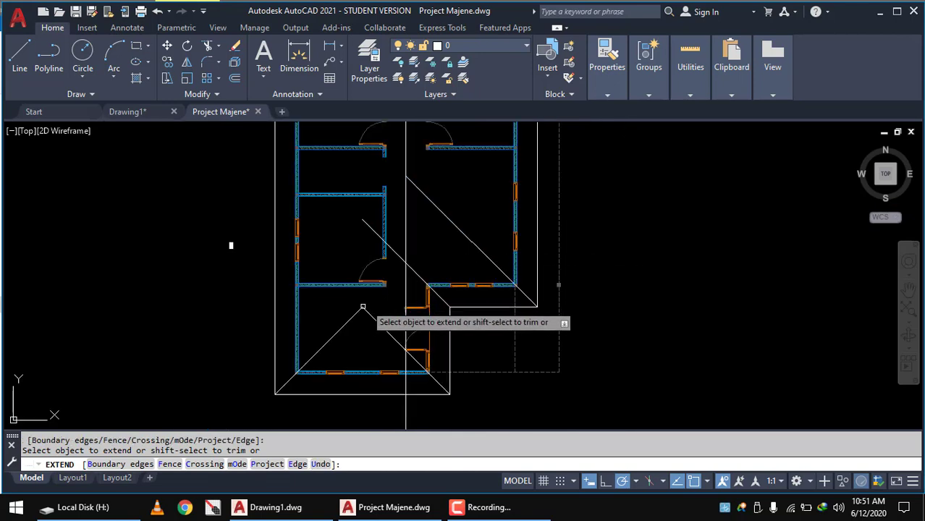
{"action": "key", "text": "Escape"}
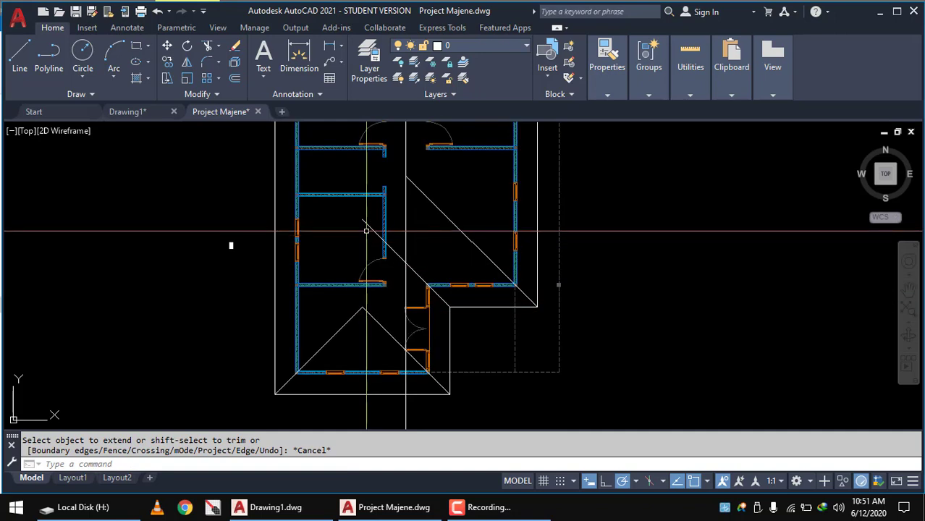
{"action": "scroll", "coordinate": [362, 239], "scroll_direction": "down", "scroll_amount": 2}
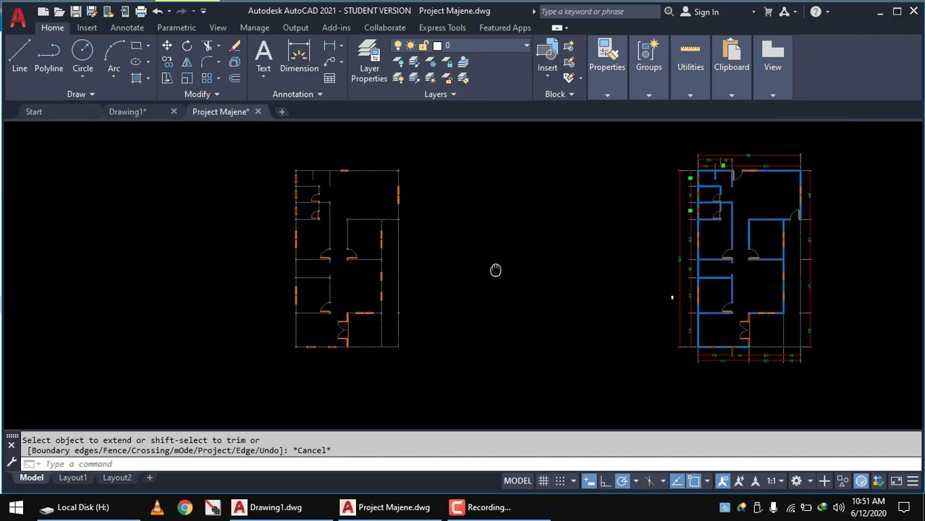
{"action": "scroll", "coordinate": [434, 289], "scroll_direction": "up", "scroll_amount": 2}
{"action": "scroll", "coordinate": [353, 288], "scroll_direction": "up", "scroll_amount": 2}
{"action": "scroll", "coordinate": [405, 304], "scroll_direction": "down", "scroll_amount": 1}
{"action": "type", "text": "tr"}
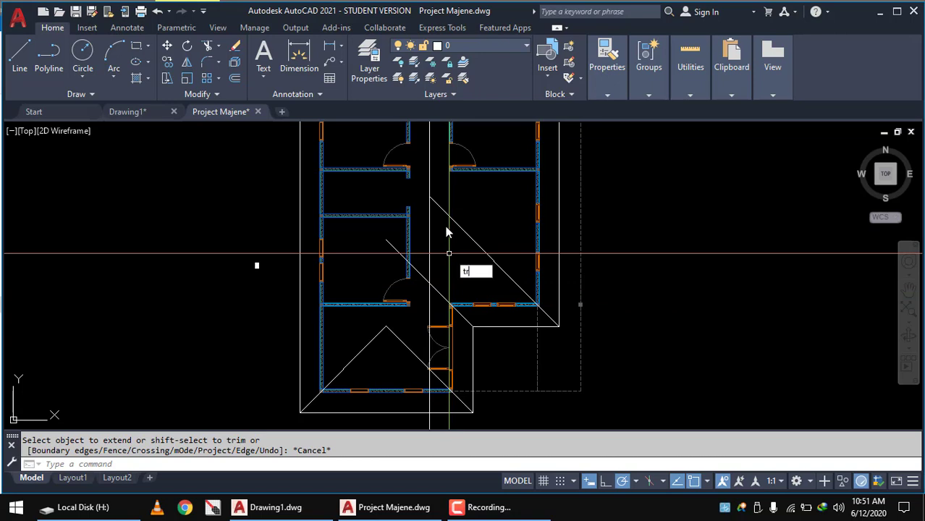
{"action": "key", "text": "Return"}
{"action": "key", "text": "Return"}
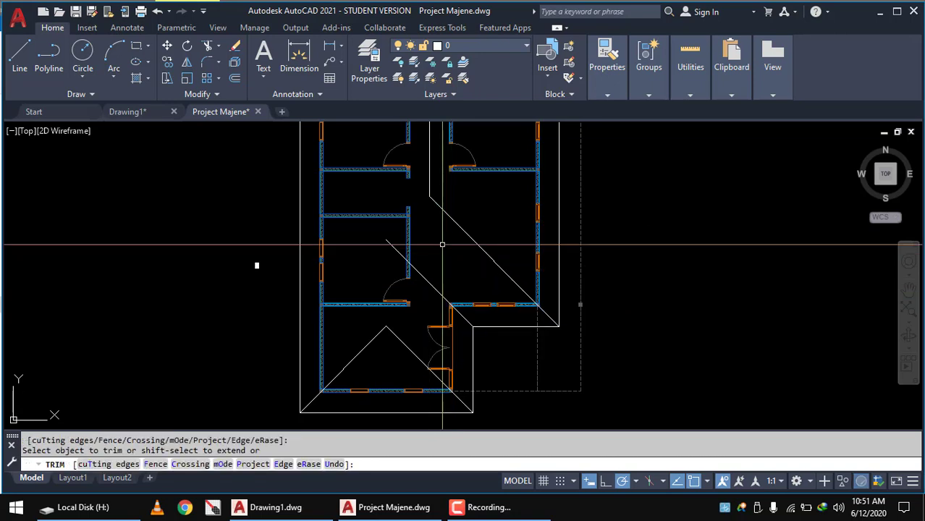
{"action": "key", "text": "Escape"}
{"action": "scroll", "coordinate": [432, 261], "scroll_direction": "down", "scroll_amount": 1}
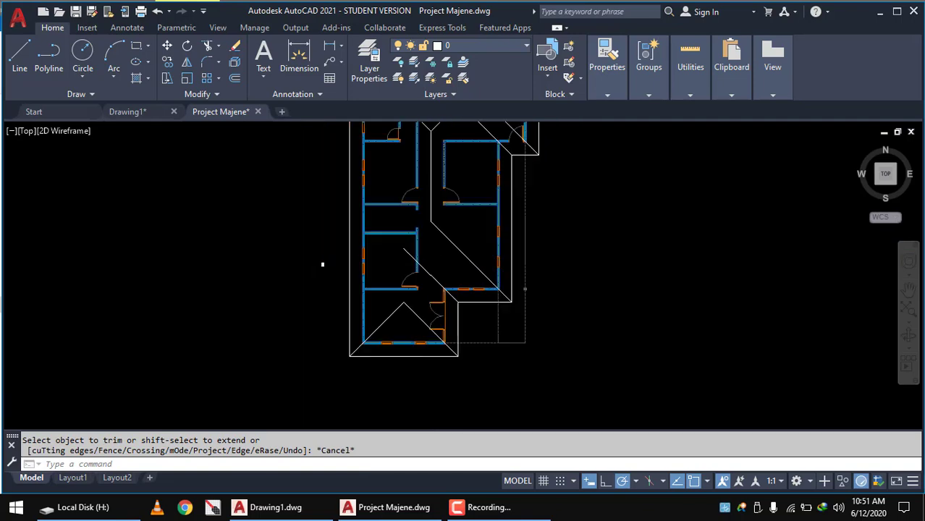
{"action": "scroll", "coordinate": [376, 260], "scroll_direction": "down", "scroll_amount": 2}
{"action": "scroll", "coordinate": [506, 238], "scroll_direction": "down", "scroll_amount": 3}
{"action": "middle_click_drag", "start_coordinate": [659, 229], "coordinate": [588, 324]}
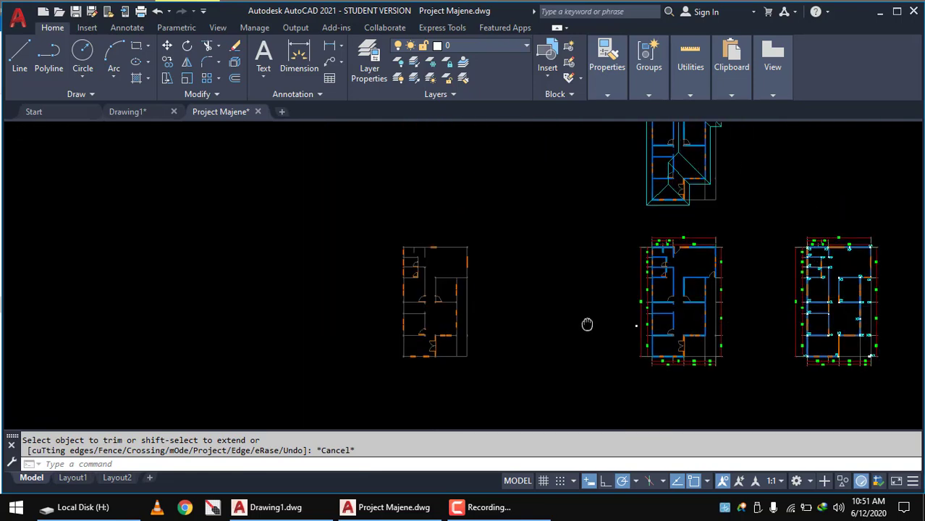
{"action": "scroll", "coordinate": [592, 316], "scroll_direction": "up", "scroll_amount": 2}
{"action": "scroll", "coordinate": [625, 201], "scroll_direction": "up", "scroll_amount": 4}
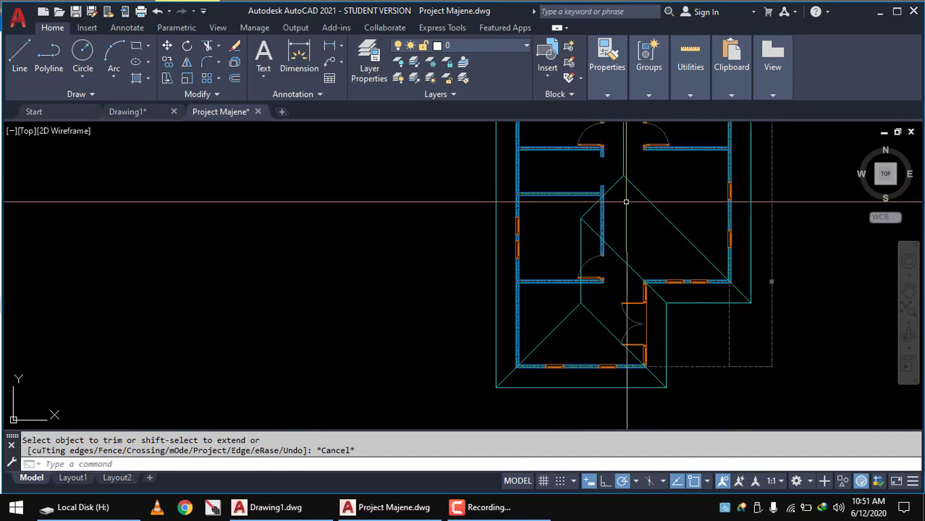
{"action": "scroll", "coordinate": [554, 264], "scroll_direction": "down", "scroll_amount": 2}
{"action": "scroll", "coordinate": [429, 308], "scroll_direction": "down", "scroll_amount": 2}
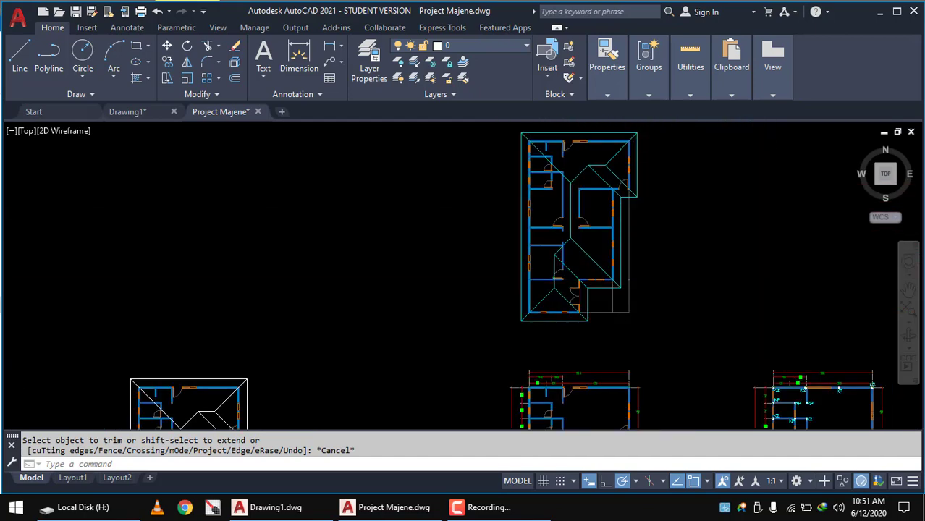
{"action": "scroll", "coordinate": [429, 308], "scroll_direction": "down", "scroll_amount": 1}
{"action": "mouse_move", "coordinate": [429, 307]}
{"action": "middle_mouse_down"}
{"action": "mouse_move", "coordinate": [482, 225]}
{"action": "mouse_move", "coordinate": [519, 192]}
{"action": "middle_mouse_up"}
{"action": "scroll", "coordinate": [424, 298], "scroll_direction": "up", "scroll_amount": 4}
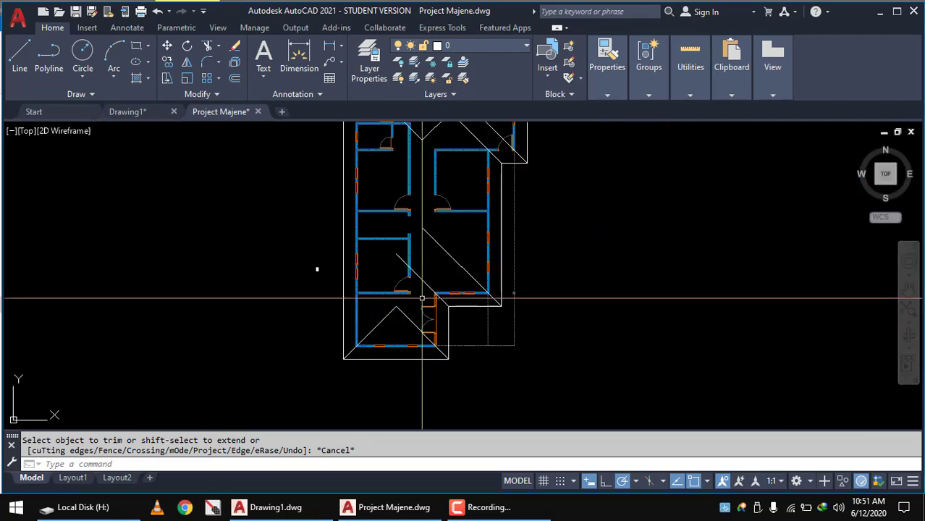
{"action": "scroll", "coordinate": [429, 285], "scroll_direction": "up", "scroll_amount": 1}
{"action": "scroll", "coordinate": [441, 256], "scroll_direction": "up", "scroll_amount": 2}
{"action": "scroll", "coordinate": [441, 255], "scroll_direction": "up", "scroll_amount": 1}
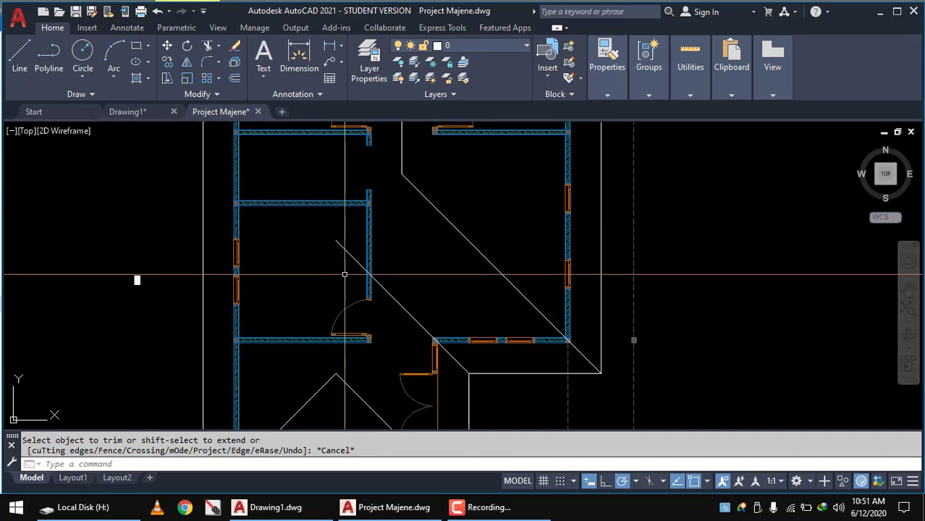
Draw a vertical line from the front triangle's apex straight up the roof plan
{"action": "type", "text": "l"}
{"action": "key", "text": "Return"}
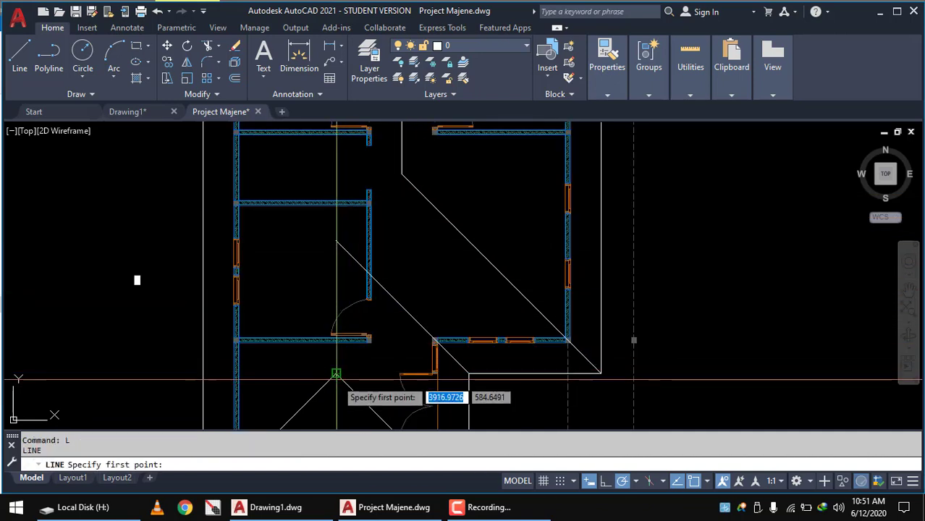
{"action": "left_click", "coordinate": [336, 374]}
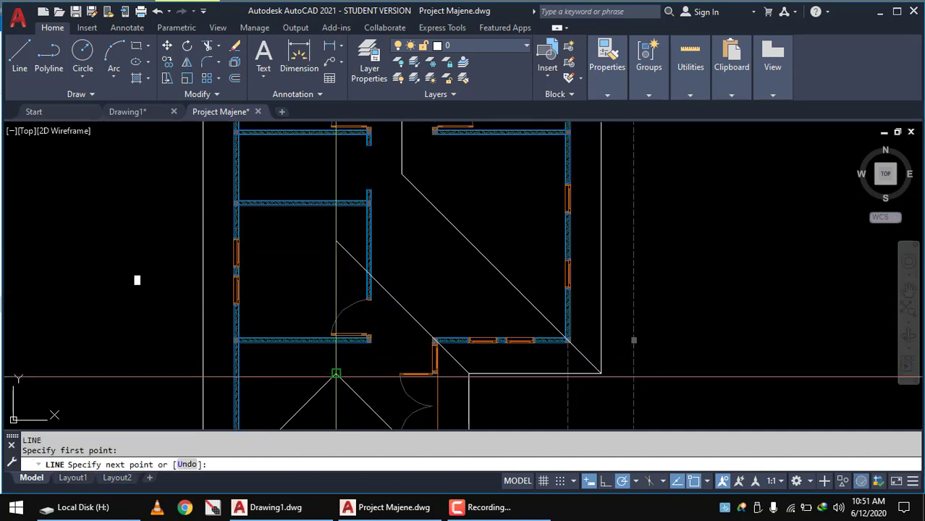
{"action": "left_click", "coordinate": [336, 175]}
{"action": "key", "text": "Escape"}
Zoom in and window-select the inner diagonal hip line, then clear the selection
{"action": "scroll", "coordinate": [337, 254], "scroll_direction": "up", "scroll_amount": 5}
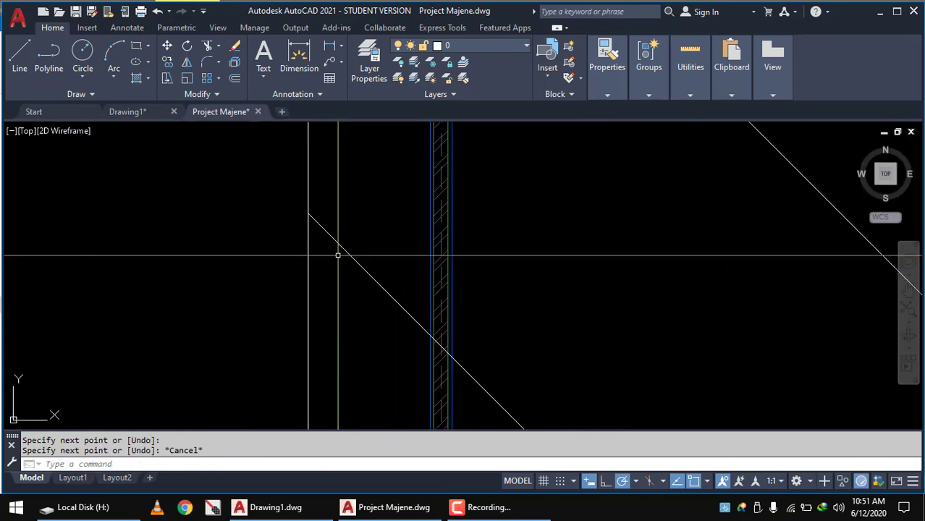
{"action": "scroll", "coordinate": [337, 255], "scroll_direction": "up", "scroll_amount": 2}
{"action": "scroll", "coordinate": [332, 209], "scroll_direction": "up", "scroll_amount": 3}
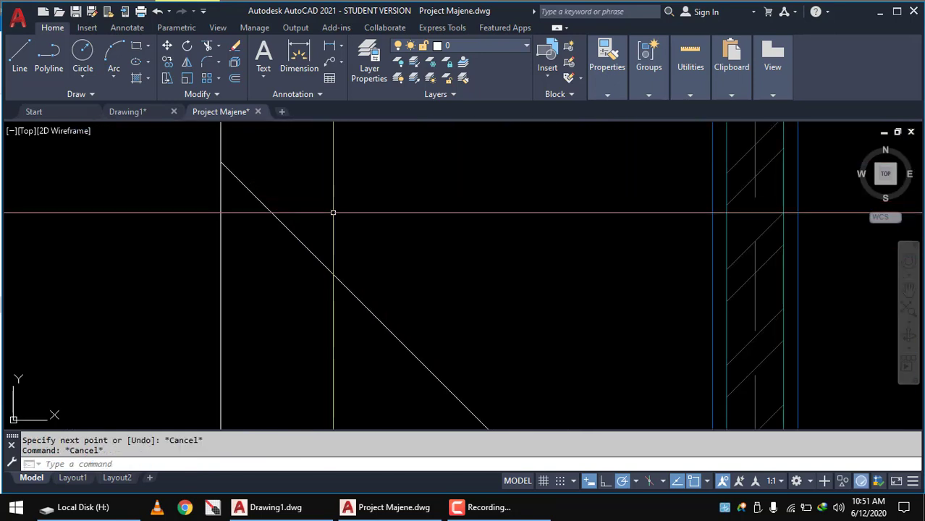
{"action": "left_click", "coordinate": [320, 202]}
{"action": "left_click", "coordinate": [268, 206]}
{"action": "middle_click_drag", "start_coordinate": [262, 205], "coordinate": [410, 274]}
{"action": "key", "text": "Escape"}
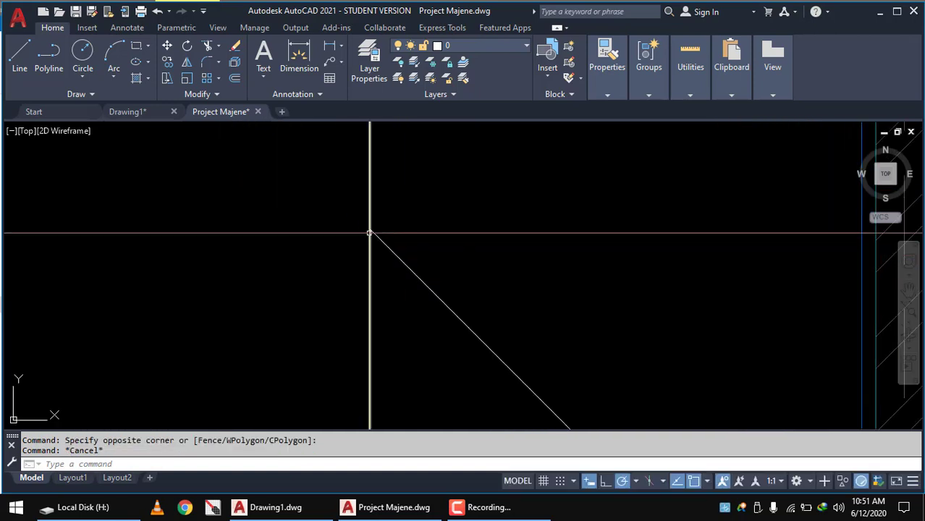
Begin a short vertical line near the top, then try extending to all boundaries and cancel
{"action": "type", "text": "l"}
{"action": "key", "text": "Return"}
{"action": "left_click", "coordinate": [334, 178]}
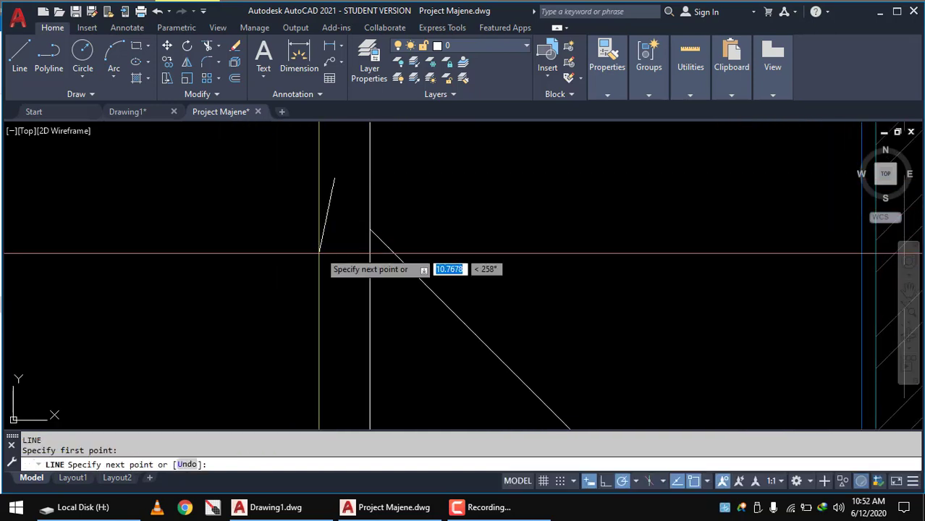
{"action": "type", "text": "x"}
{"action": "key", "text": "Return"}
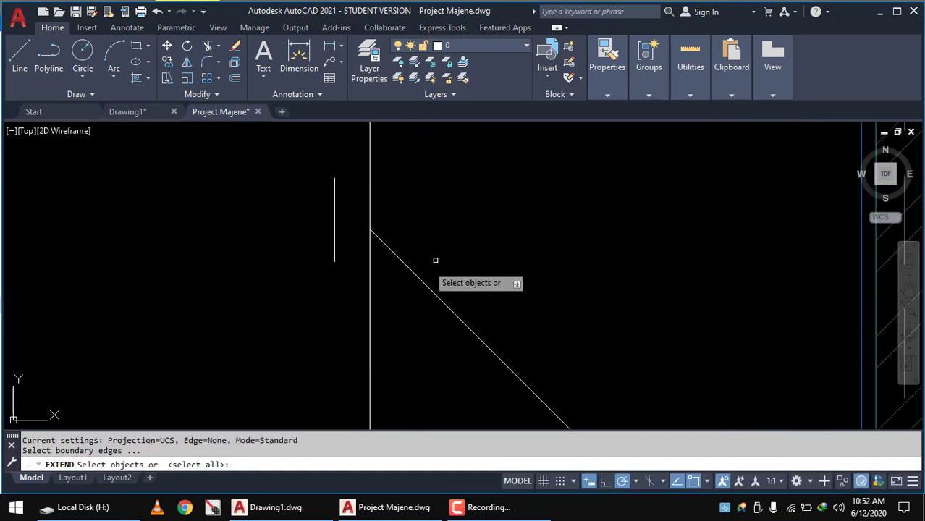
{"action": "key", "text": "Return"}
{"action": "key", "text": "Escape"}
{"action": "key", "text": "Escape"}
{"action": "type", "text": "tr"}
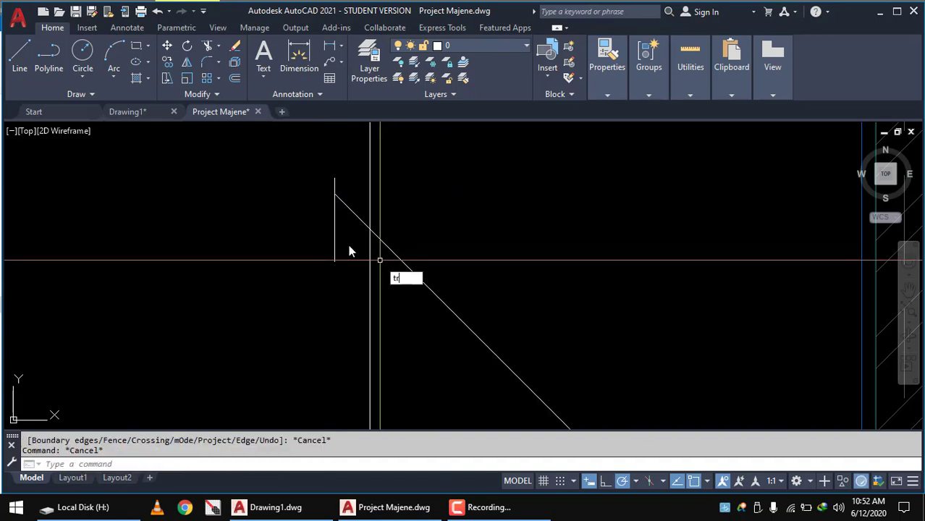
Trim the diagonal hip stub back so it stops at the new vertical line
{"action": "key", "text": "Return"}
Erase the stray short vertical line
{"action": "key", "text": "Return"}
{"action": "left_click", "coordinate": [352, 212]}
{"action": "scroll", "coordinate": [352, 212], "scroll_direction": "down", "scroll_amount": 3}
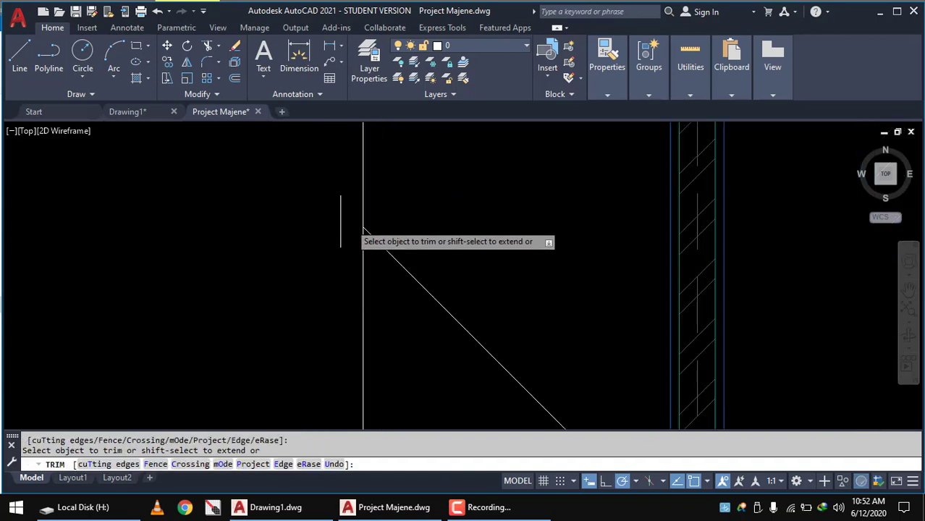
{"action": "key", "text": "Escape"}
{"action": "left_click", "coordinate": [344, 224]}
{"action": "left_click", "coordinate": [327, 221]}
{"action": "type", "text": "e"}
{"action": "key", "text": "Return"}
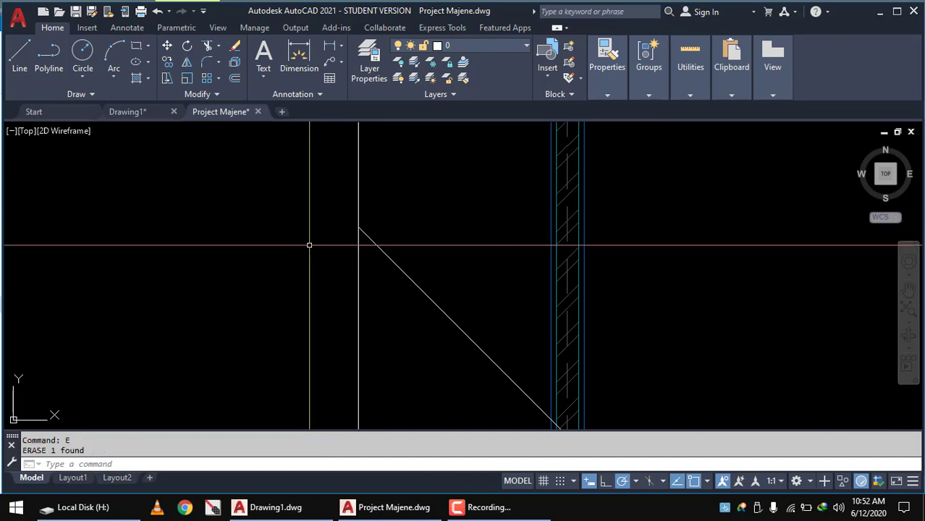
{"action": "scroll", "coordinate": [327, 220], "scroll_direction": "down", "scroll_amount": 3}
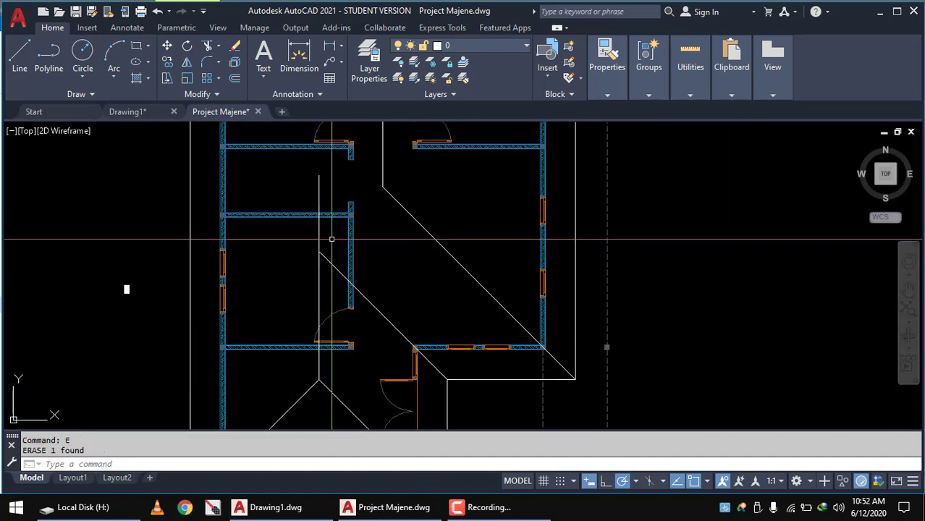
{"action": "type", "text": "tr"}
Start and cancel another trim, then select the lower-left diagonal hip line
{"action": "key", "text": "Return"}
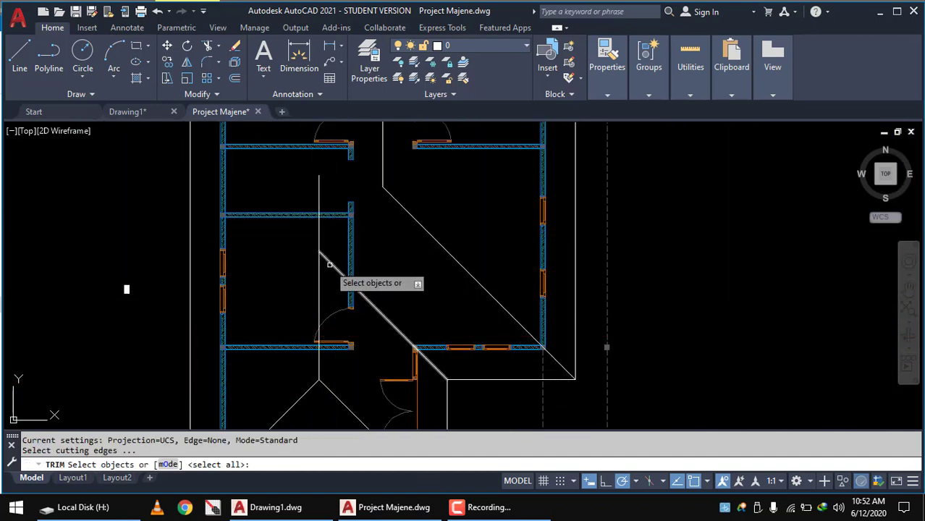
{"action": "key", "text": "Return"}
{"action": "key", "text": "Escape"}
{"action": "scroll", "coordinate": [588, 285], "scroll_direction": "down", "scroll_amount": 3}
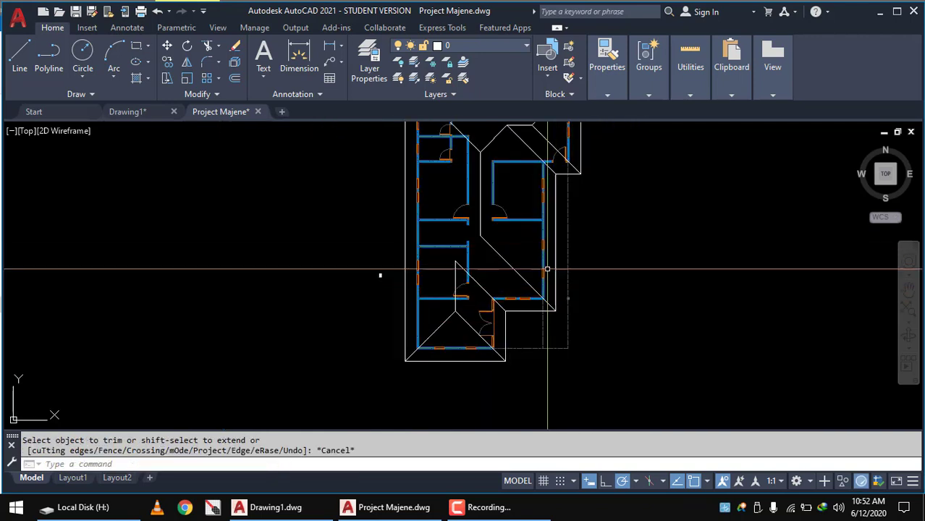
{"action": "scroll", "coordinate": [502, 255], "scroll_direction": "up", "scroll_amount": 2}
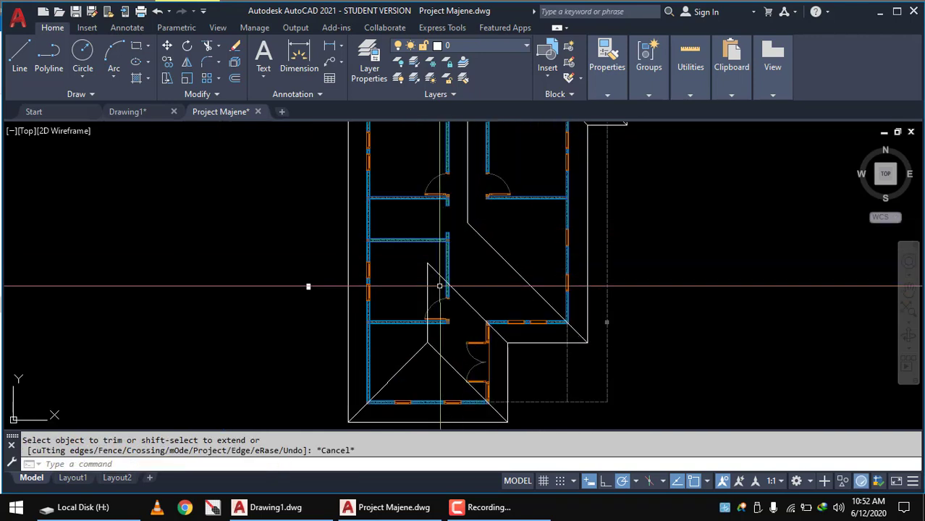
{"action": "left_click", "coordinate": [406, 365]}
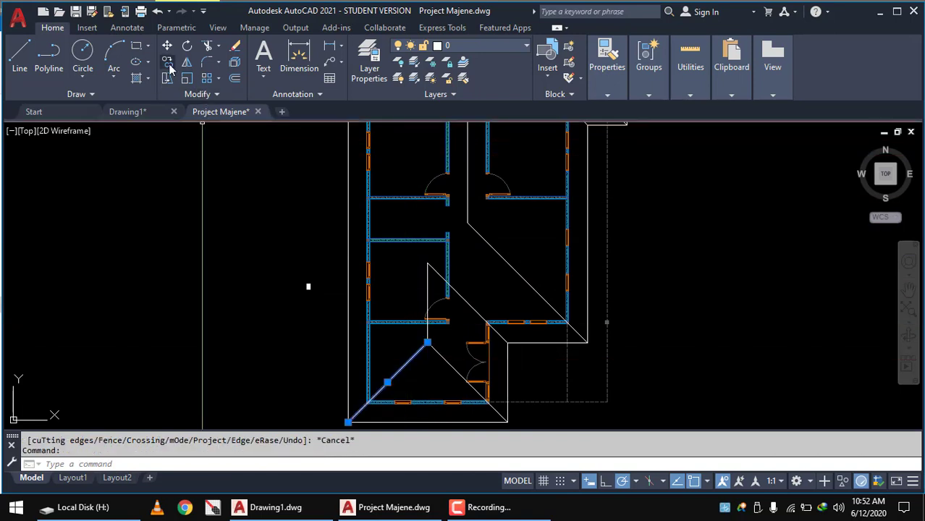
Copy the lower-left hip line from its lower endpoint to a spot higher up the roof plan
{"action": "type", "text": "co"}
{"action": "key", "text": "space"}
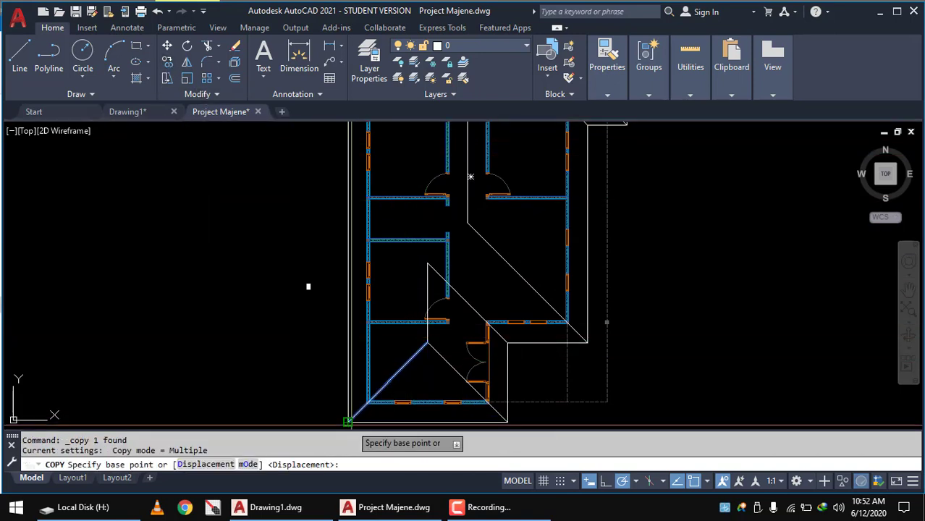
{"action": "left_click", "coordinate": [348, 420]}
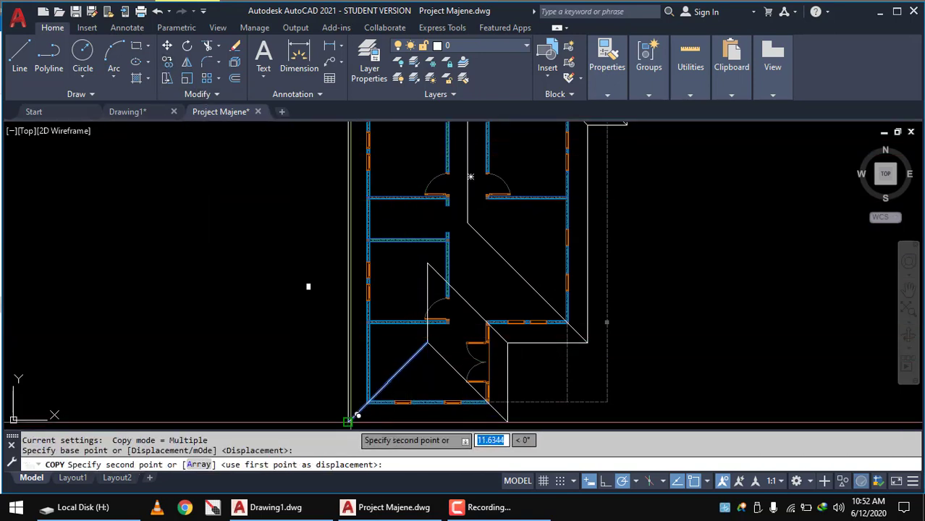
{"action": "left_click", "coordinate": [432, 257]}
{"action": "scroll", "coordinate": [438, 218], "scroll_direction": "up", "scroll_amount": 5}
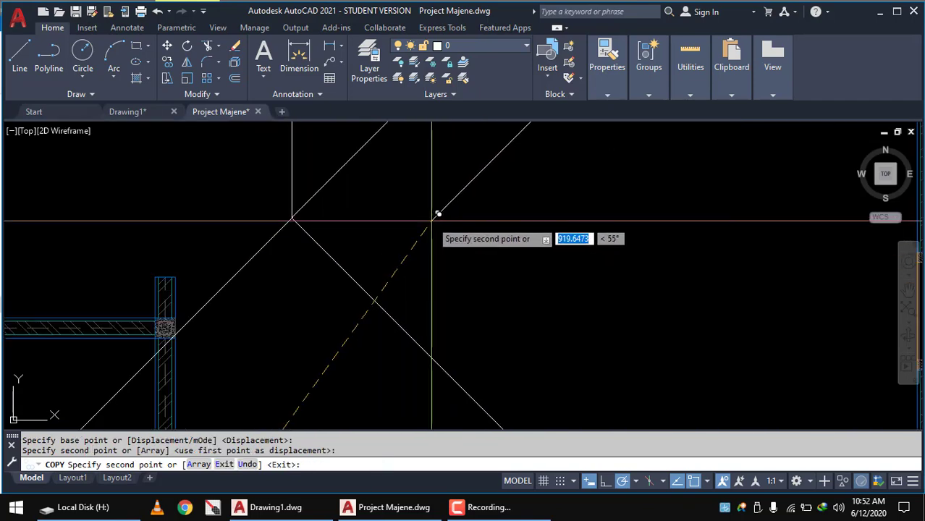
{"action": "key", "text": "Escape"}
{"action": "scroll", "coordinate": [425, 253], "scroll_direction": "down", "scroll_amount": 5}
Start a trim with the hip lines as cutting edges, then abandon it
{"action": "type", "text": "r"}
{"action": "key", "text": "Return"}
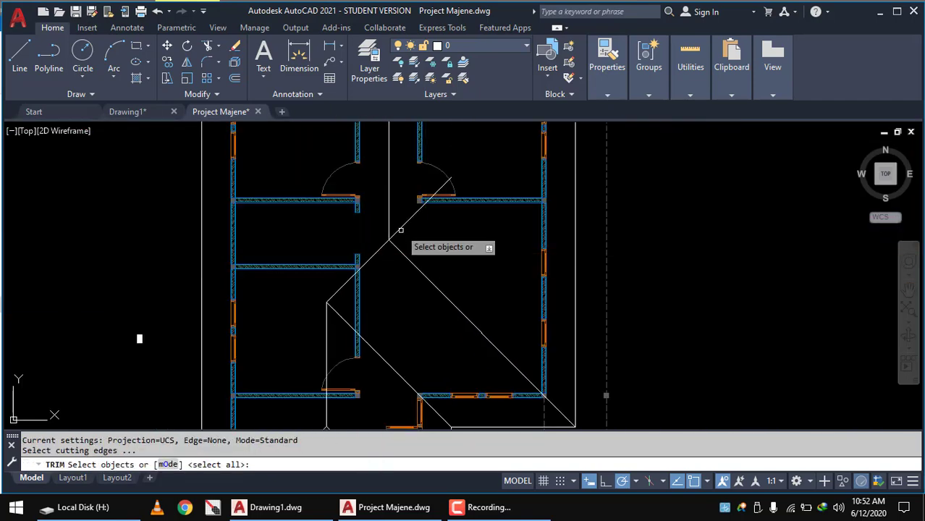
{"action": "left_click_drag", "start_coordinate": [422, 249], "coordinate": [393, 252]}
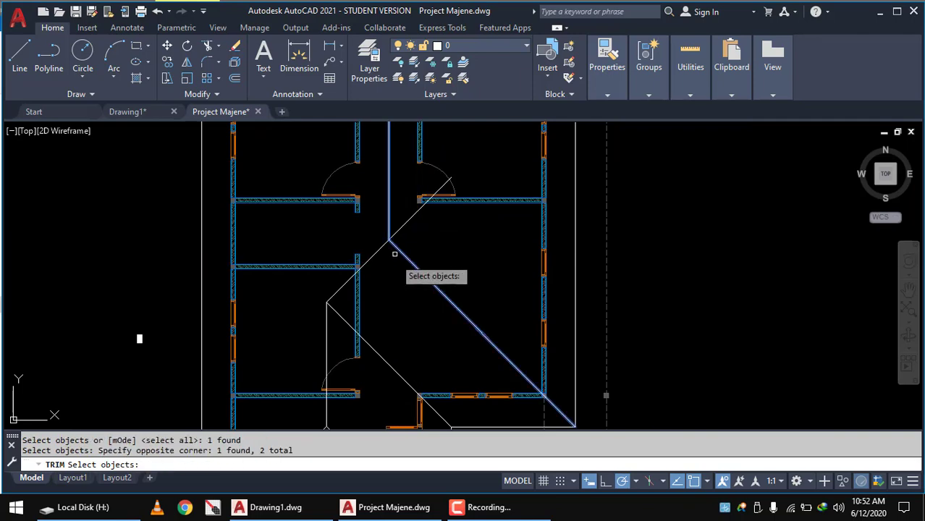
{"action": "key", "text": "Return"}
{"action": "scroll", "coordinate": [494, 244], "scroll_direction": "down", "scroll_amount": 5}
{"action": "key", "text": "Escape"}
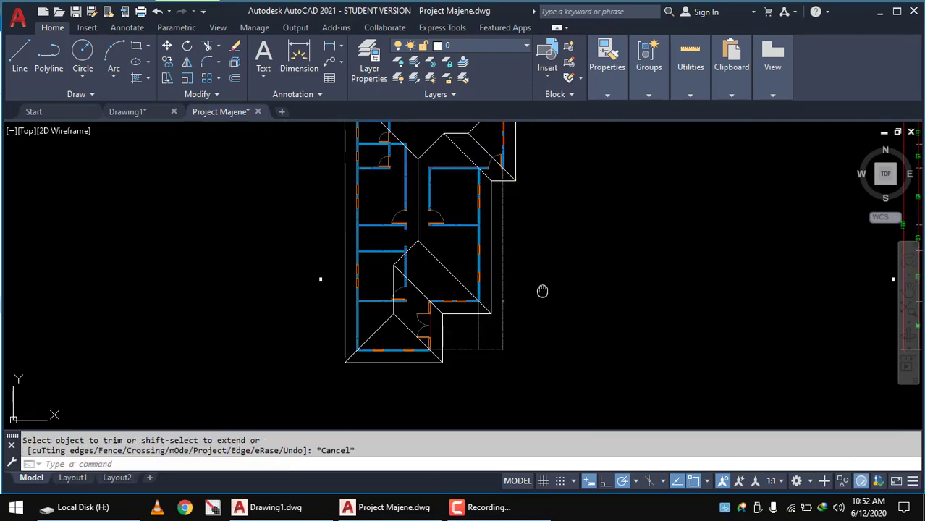
Erase the small stray object on the left of the plan
{"action": "middle_click_drag", "start_coordinate": [541, 289], "coordinate": [423, 343]}
{"action": "middle_click_drag", "start_coordinate": [482, 300], "coordinate": [529, 286]}
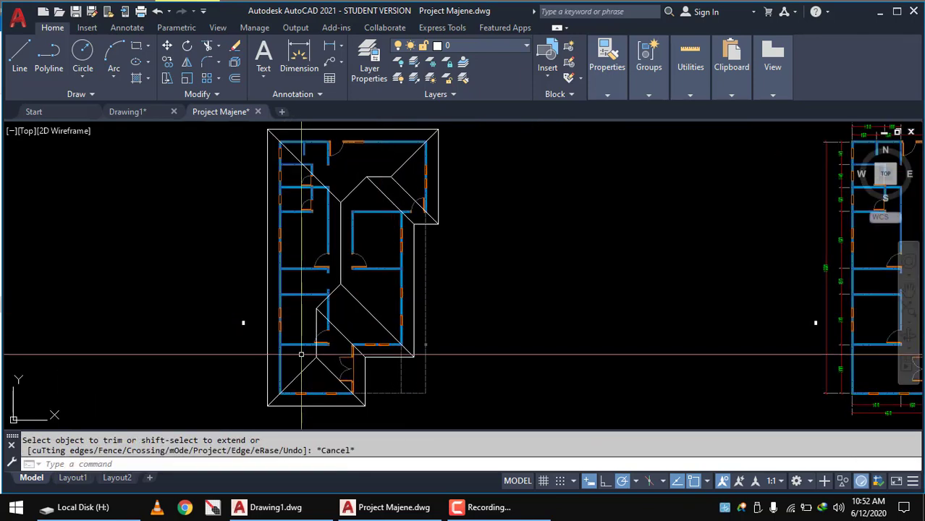
{"action": "left_click", "coordinate": [233, 313]}
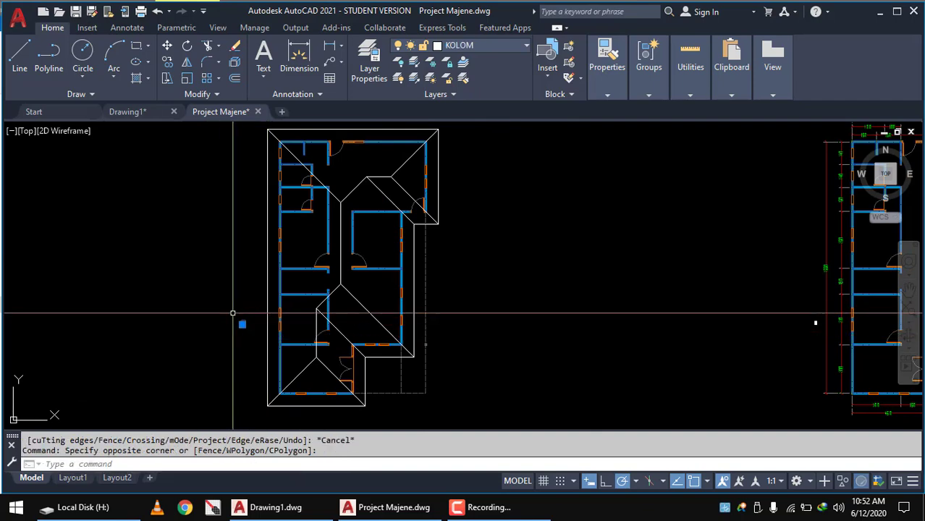
{"action": "left_click", "coordinate": [264, 335]}
{"action": "type", "text": "e"}
{"action": "key", "text": "Return"}
{"action": "middle_click_drag", "start_coordinate": [415, 325], "coordinate": [527, 335]}
Crossing-select the roof outline and the upper hip lines
{"action": "scroll", "coordinate": [563, 249], "scroll_direction": "up", "scroll_amount": 1}
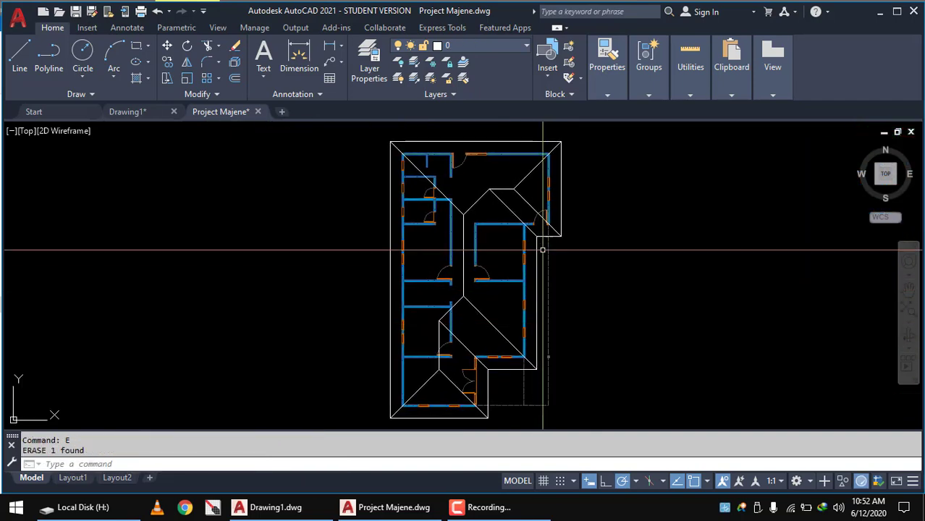
{"action": "scroll", "coordinate": [562, 249], "scroll_direction": "up", "scroll_amount": 3}
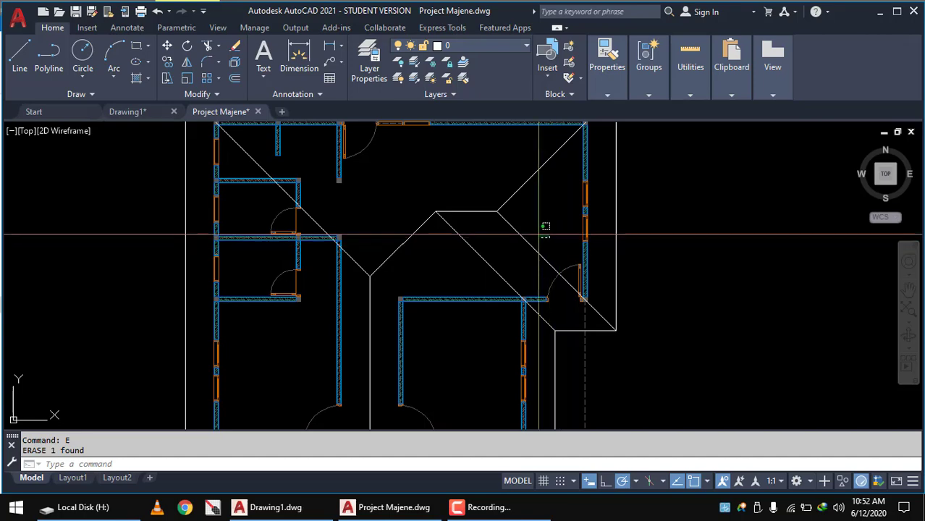
{"action": "left_click", "coordinate": [540, 203]}
{"action": "left_click", "coordinate": [429, 217]}
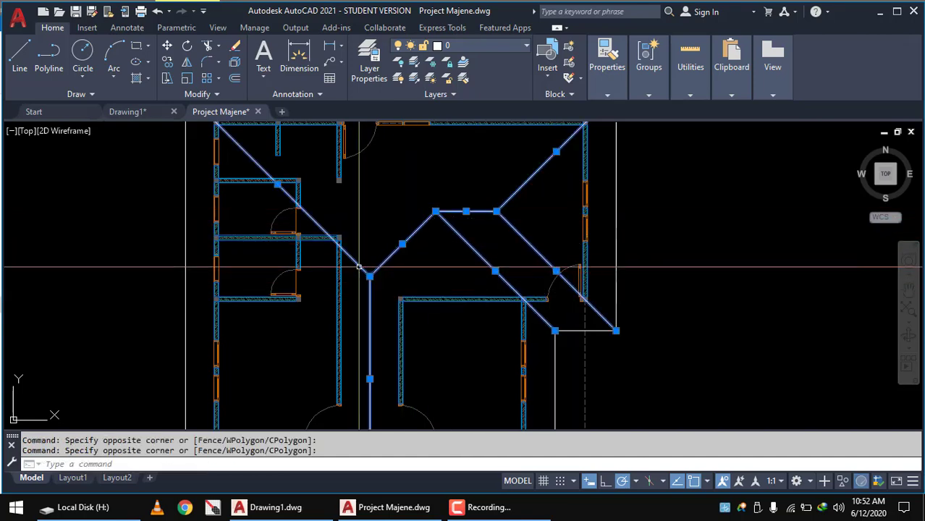
{"action": "scroll", "coordinate": [408, 340], "scroll_direction": "down", "scroll_amount": 2}
{"action": "scroll", "coordinate": [434, 304], "scroll_direction": "up", "scroll_amount": 1}
{"action": "scroll", "coordinate": [459, 240], "scroll_direction": "up", "scroll_amount": 2}
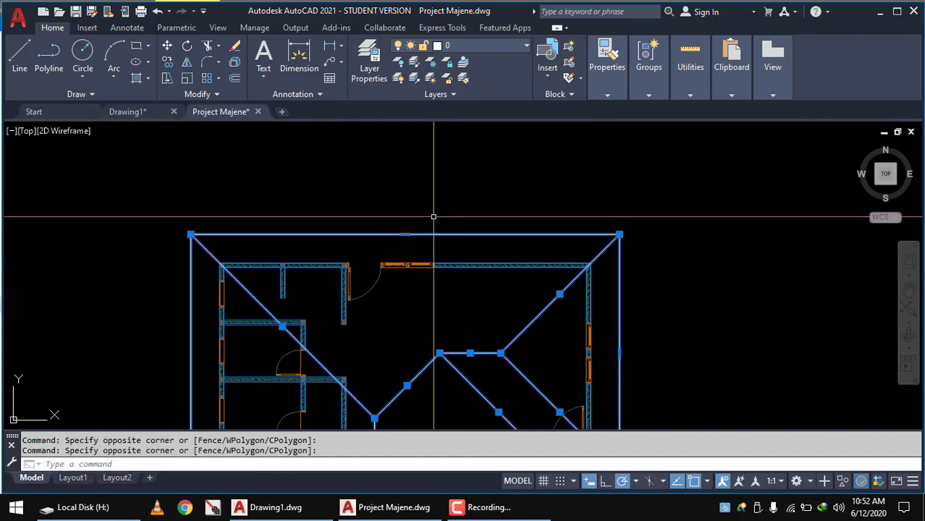
{"action": "scroll", "coordinate": [619, 239], "scroll_direction": "down", "scroll_amount": 4}
{"action": "middle_click_drag", "start_coordinate": [616, 236], "coordinate": [615, 120]}
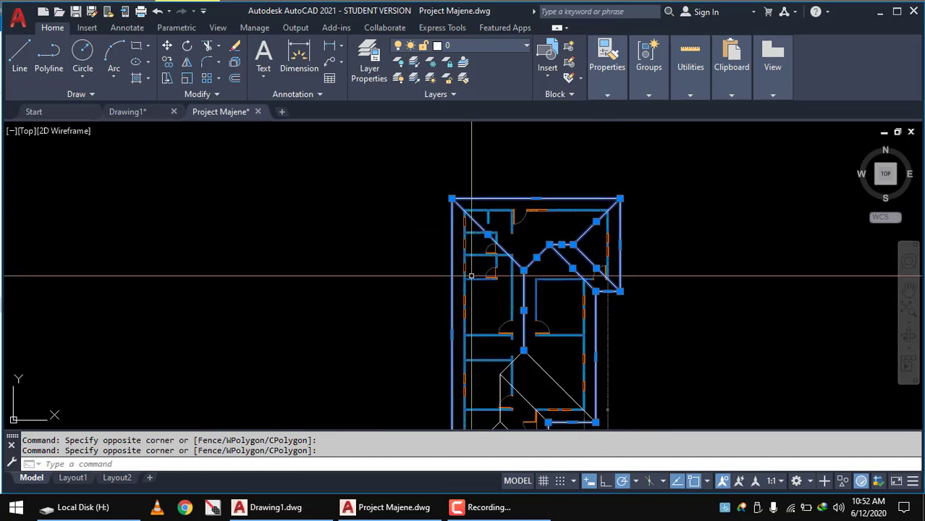
{"action": "scroll", "coordinate": [455, 304], "scroll_direction": "up", "scroll_amount": 2}
{"action": "scroll", "coordinate": [472, 309], "scroll_direction": "up", "scroll_amount": 2}
Add the diagonal hip lines, short hip segment and lower hips to the selection
{"action": "left_click", "coordinate": [471, 309]}
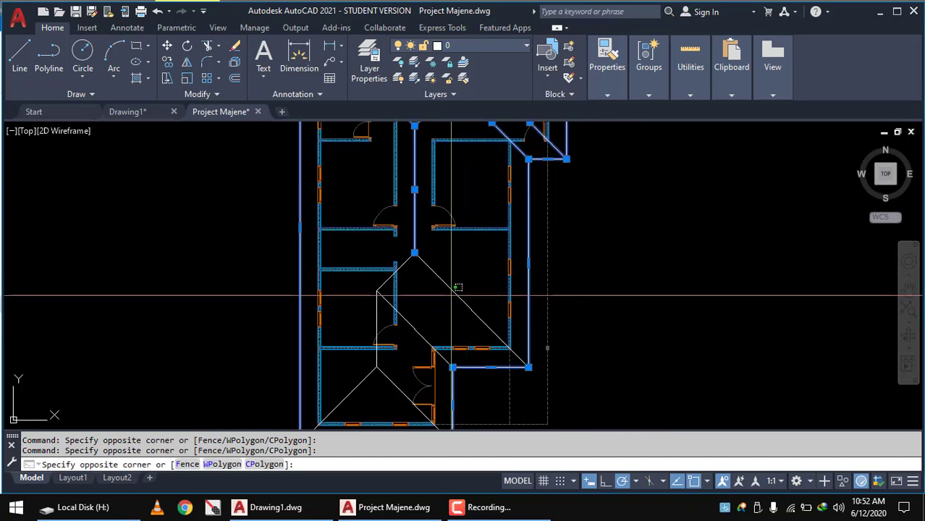
{"action": "left_click", "coordinate": [409, 262]}
{"action": "left_click", "coordinate": [403, 271]}
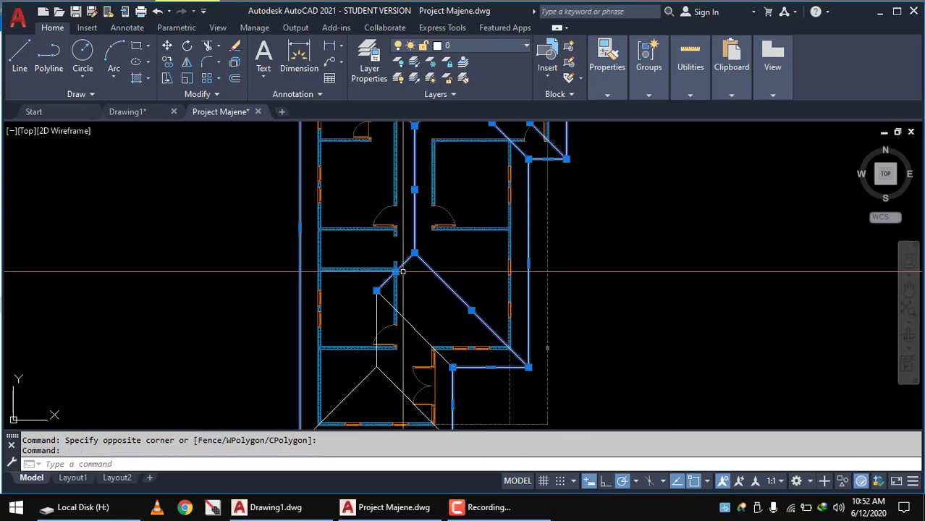
{"action": "left_click", "coordinate": [384, 298]}
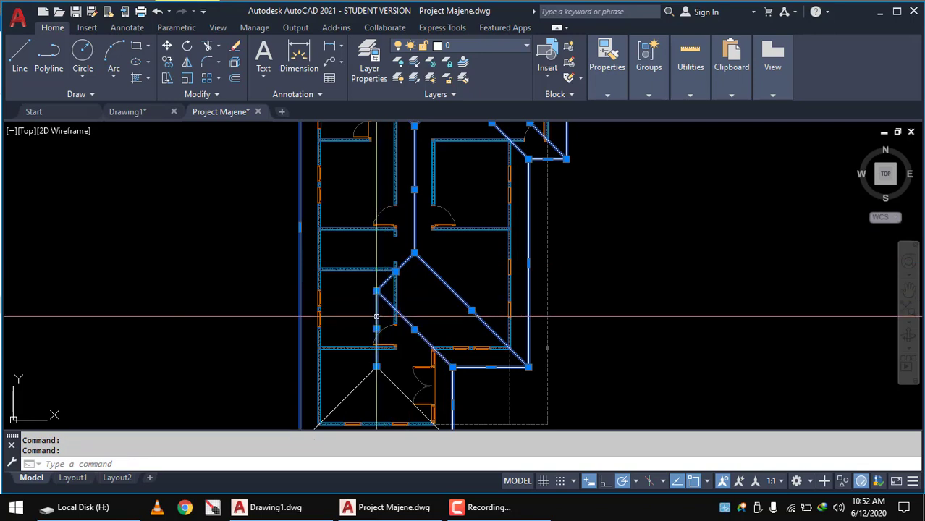
{"action": "middle_click_drag", "start_coordinate": [376, 316], "coordinate": [376, 283]}
{"action": "scroll", "coordinate": [376, 283], "scroll_direction": "up", "scroll_amount": 2}
{"action": "left_click", "coordinate": [324, 289]}
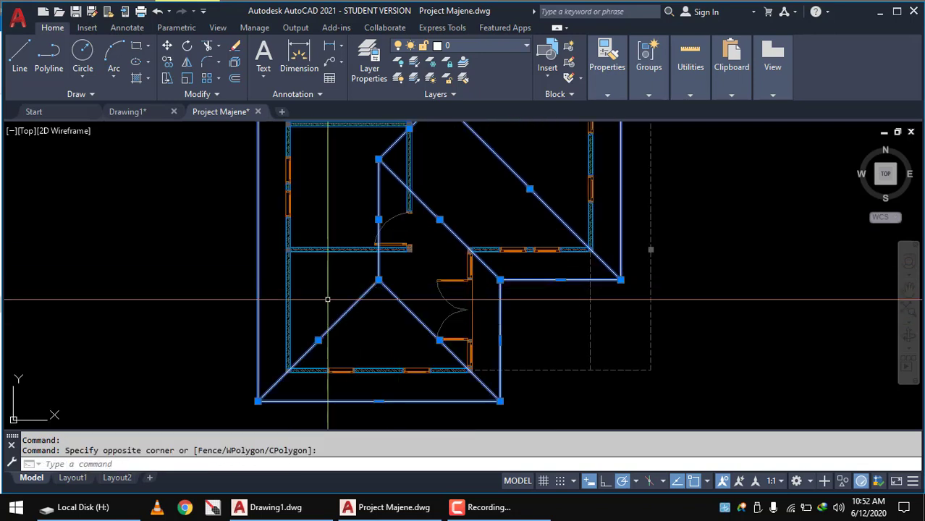
Change the selected roof lines' lineweight from ByLayer to 0.25 mm, after briefly trying 0.30 mm
{"action": "left_click", "coordinate": [610, 79]}
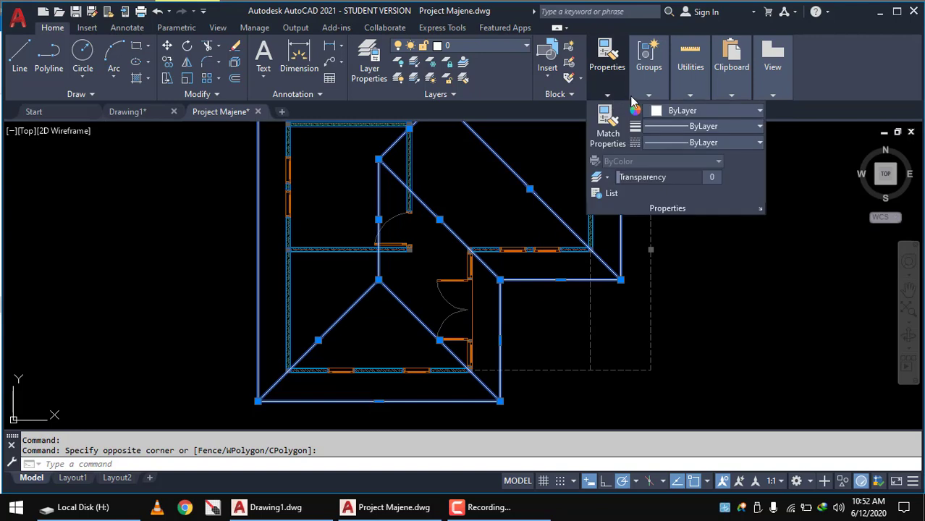
{"action": "left_click", "coordinate": [696, 126]}
{"action": "scroll", "coordinate": [696, 246], "scroll_direction": "down", "scroll_amount": 1}
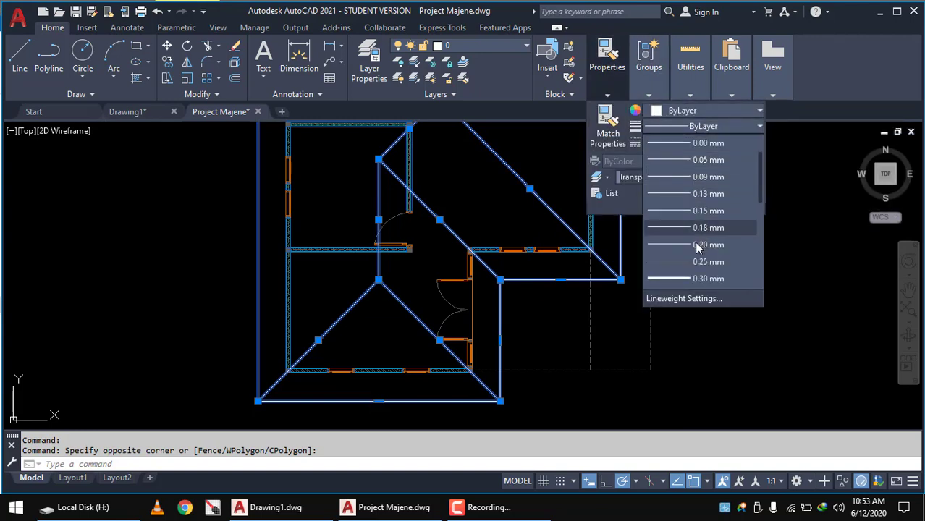
{"action": "left_click", "coordinate": [691, 278]}
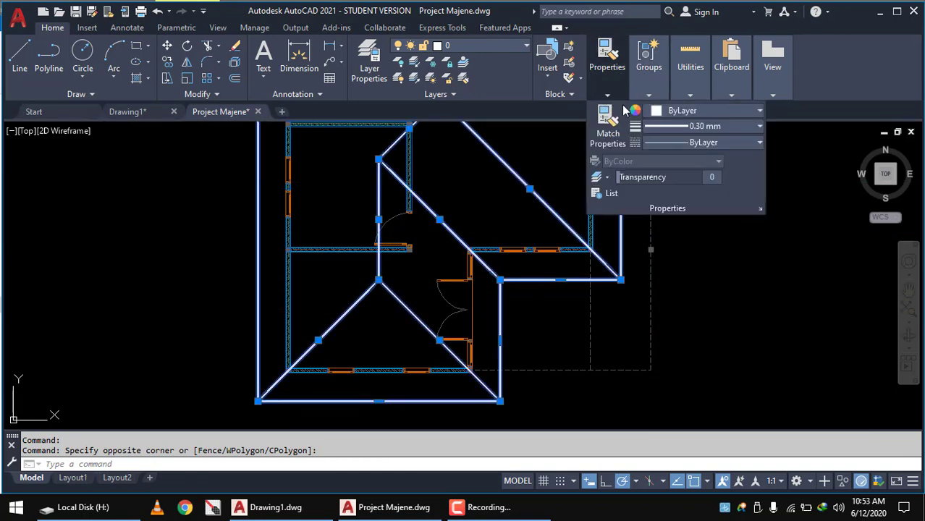
{"action": "left_click", "coordinate": [716, 129]}
{"action": "scroll", "coordinate": [717, 206], "scroll_direction": "up", "scroll_amount": 1}
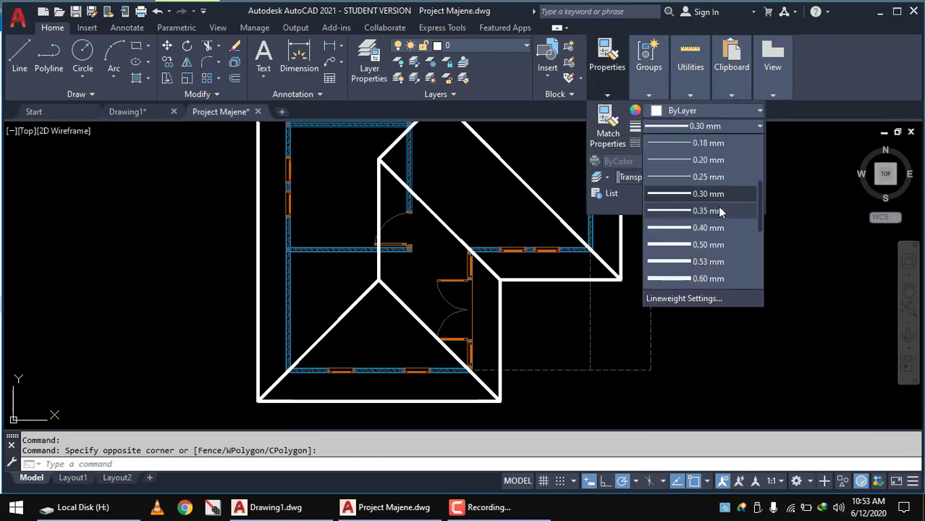
{"action": "left_click", "coordinate": [707, 178]}
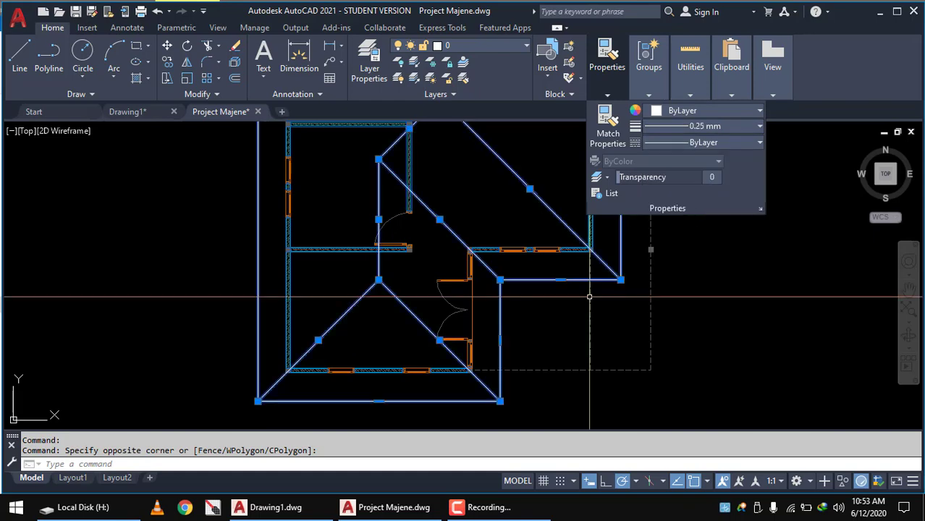
{"action": "scroll", "coordinate": [521, 304], "scroll_direction": "down", "scroll_amount": 2}
{"action": "middle_click_drag", "start_coordinate": [451, 313], "coordinate": [480, 392]}
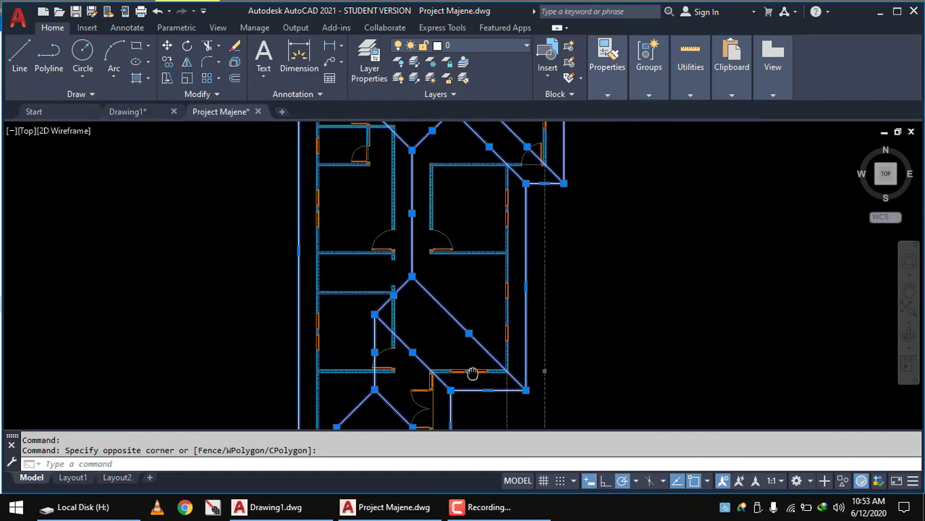
Clear the selection and pan across the row of plans to the left roof plan's hips
{"action": "key", "text": "Escape"}
{"action": "scroll", "coordinate": [615, 305], "scroll_direction": "down", "scroll_amount": 5}
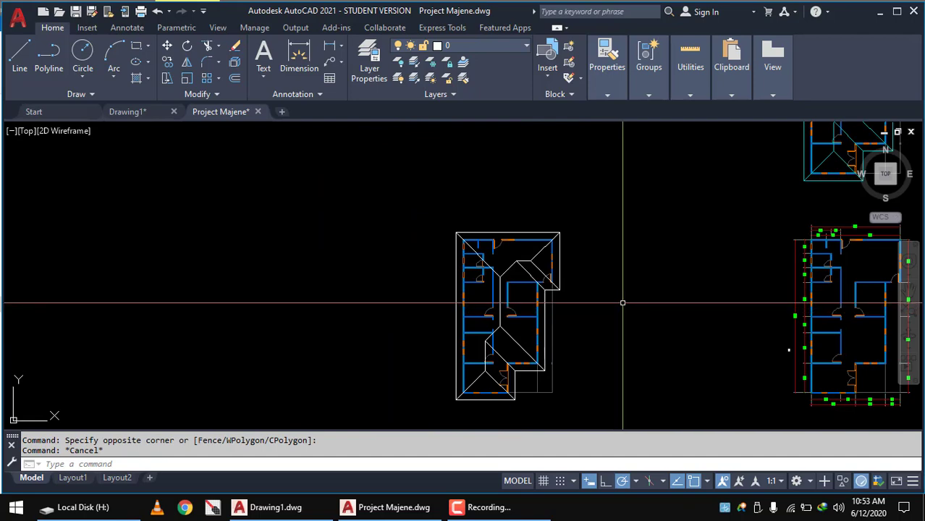
{"action": "middle_click_drag", "start_coordinate": [607, 302], "coordinate": [410, 316]}
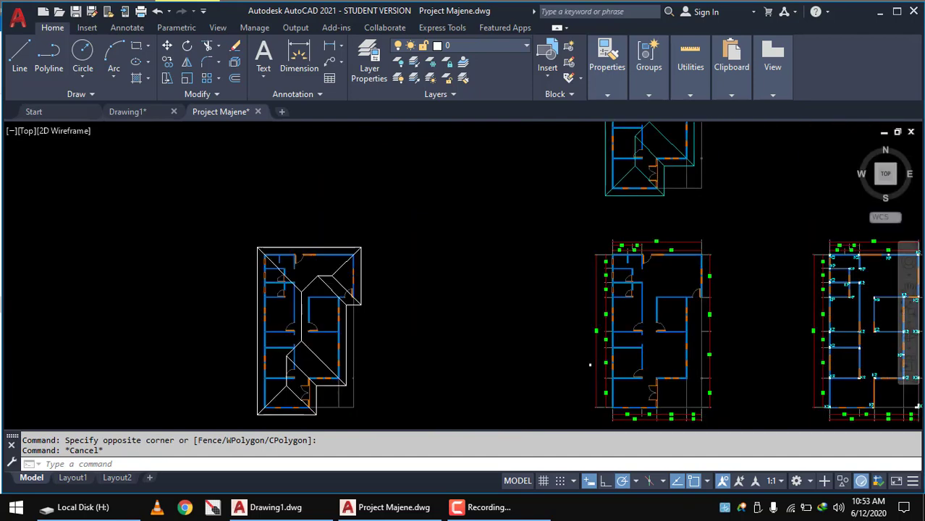
{"action": "scroll", "coordinate": [645, 258], "scroll_direction": "down", "scroll_amount": 1}
{"action": "scroll", "coordinate": [676, 224], "scroll_direction": "up", "scroll_amount": 2}
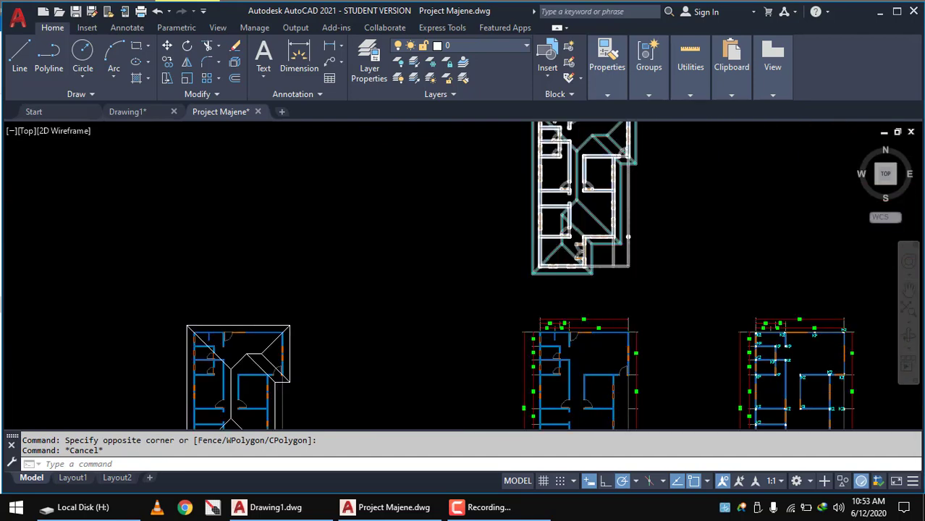
{"action": "scroll", "coordinate": [565, 217], "scroll_direction": "up", "scroll_amount": 4}
{"action": "middle_click_drag", "start_coordinate": [517, 294], "coordinate": [504, 309]}
{"action": "scroll", "coordinate": [405, 239], "scroll_direction": "down", "scroll_amount": 3}
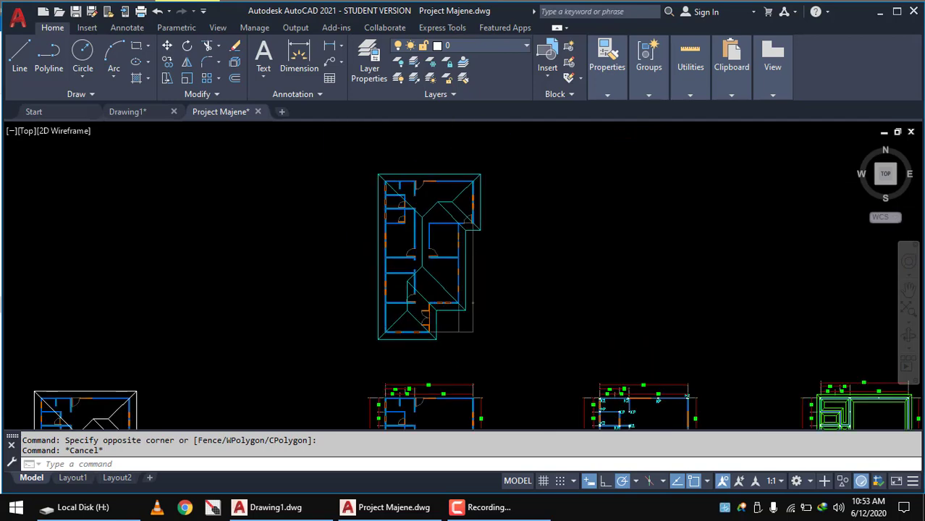
{"action": "scroll", "coordinate": [651, 319], "scroll_direction": "down", "scroll_amount": 2}
{"action": "middle_click_drag", "start_coordinate": [759, 317], "coordinate": [594, 293]}
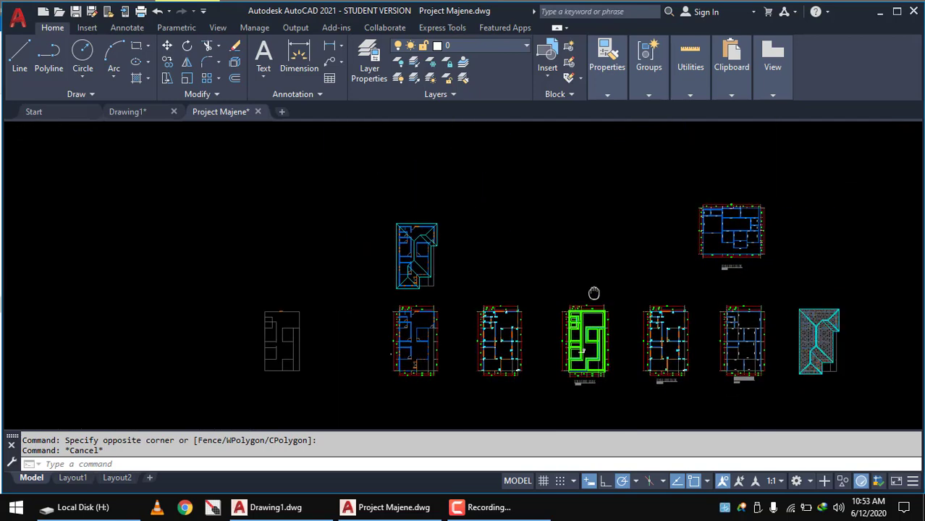
{"action": "scroll", "coordinate": [753, 322], "scroll_direction": "up", "scroll_amount": 5}
{"action": "scroll", "coordinate": [752, 322], "scroll_direction": "up", "scroll_amount": 2}
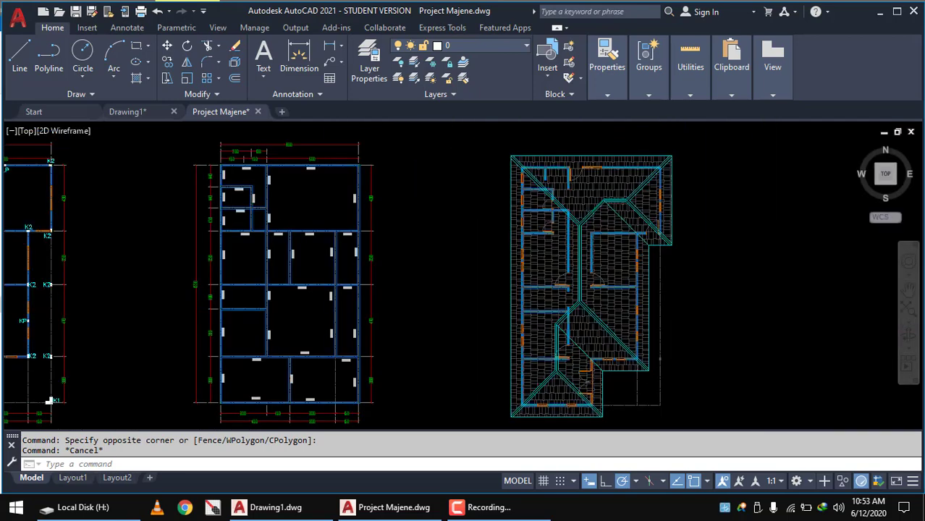
{"action": "scroll", "coordinate": [756, 322], "scroll_direction": "up", "scroll_amount": 2}
{"action": "scroll", "coordinate": [767, 324], "scroll_direction": "down", "scroll_amount": 2}
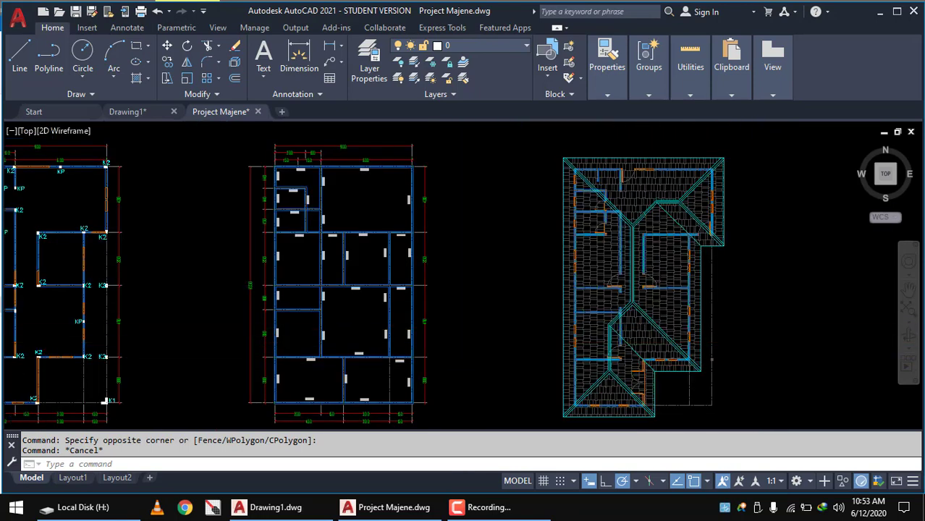
{"action": "scroll", "coordinate": [377, 323], "scroll_direction": "down", "scroll_amount": 3}
{"action": "middle_click_drag", "start_coordinate": [381, 322], "coordinate": [821, 284]}
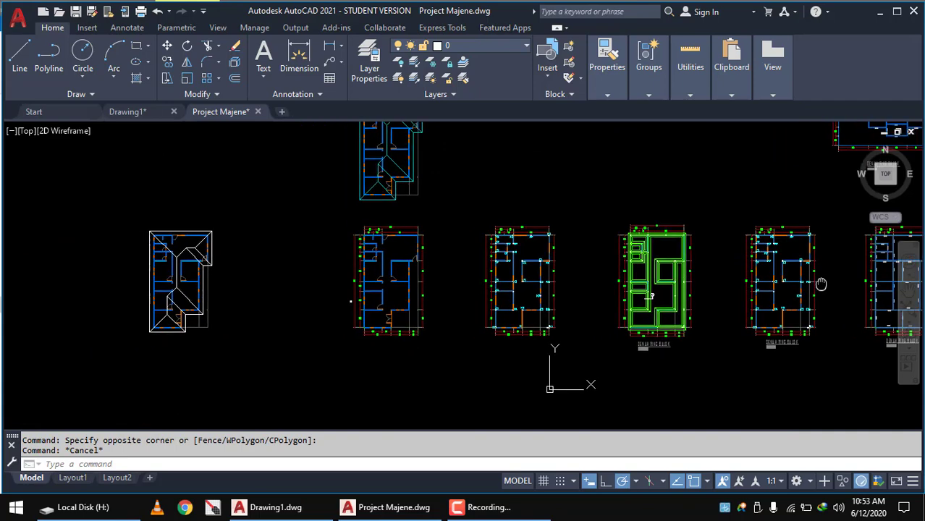
{"action": "scroll", "coordinate": [171, 281], "scroll_direction": "up", "scroll_amount": 3}
{"action": "scroll", "coordinate": [170, 281], "scroll_direction": "up", "scroll_amount": 4}
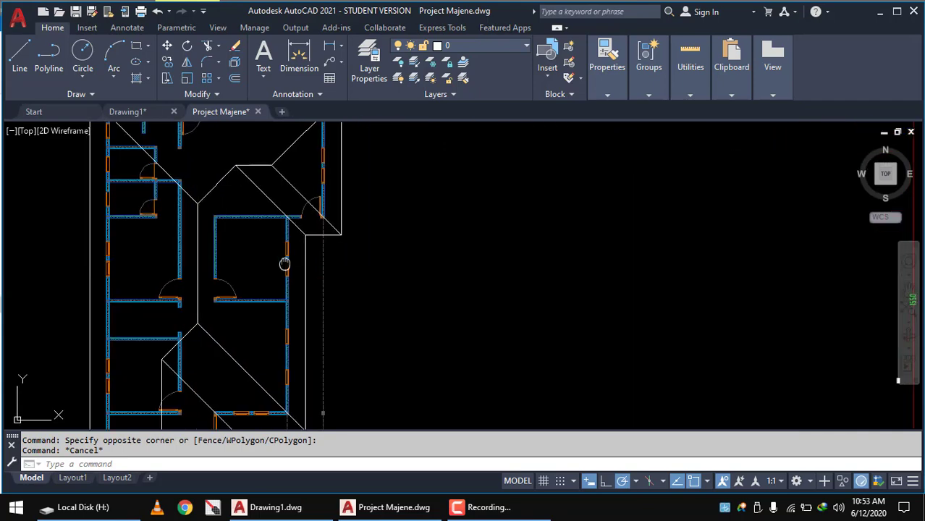
{"action": "mouse_move", "coordinate": [285, 262]}
{"action": "middle_mouse_down"}
{"action": "mouse_move", "coordinate": [423, 277]}
{"action": "mouse_move", "coordinate": [450, 224]}
{"action": "middle_mouse_up"}
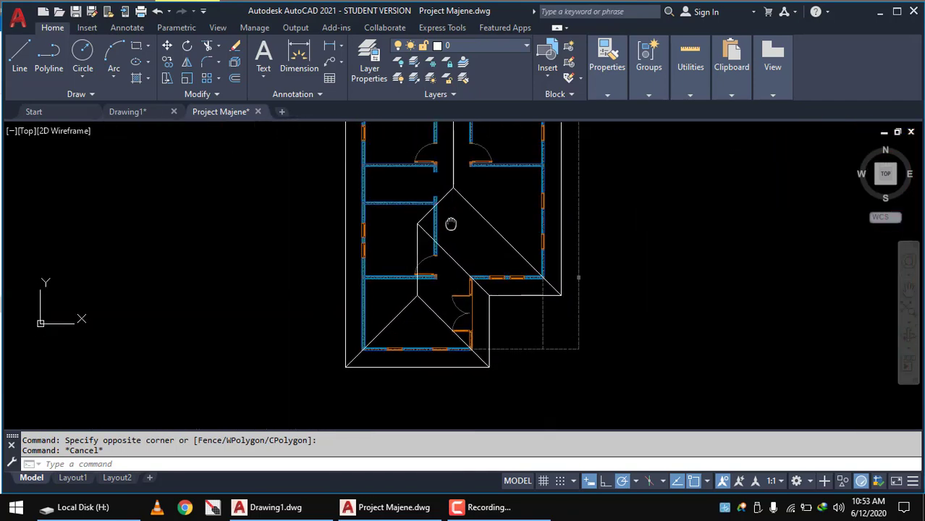
Offset the lower hip lines and the vertical ridge 10 units to both sides
{"action": "type", "text": "o"}
{"action": "key", "text": "Return"}
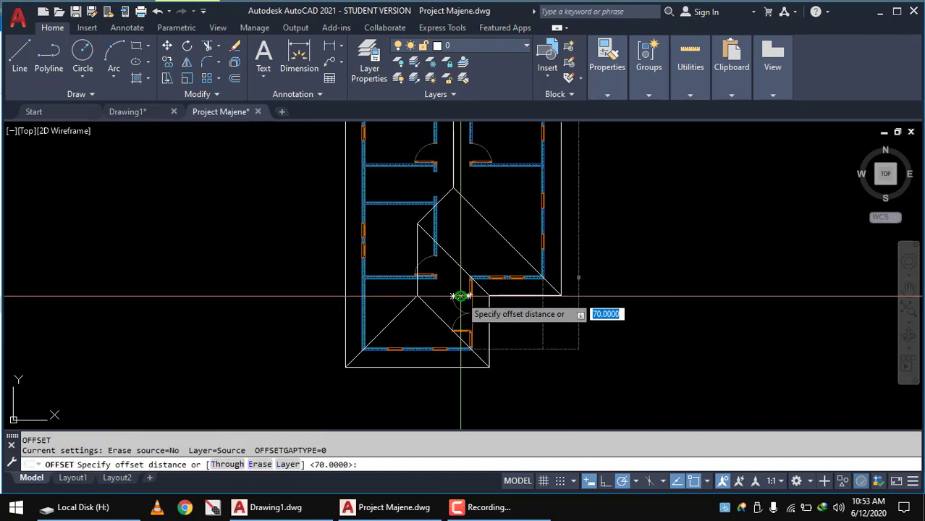
{"action": "type", "text": "10"}
{"action": "key", "text": "Return"}
{"action": "scroll", "coordinate": [385, 340], "scroll_direction": "up", "scroll_amount": 2}
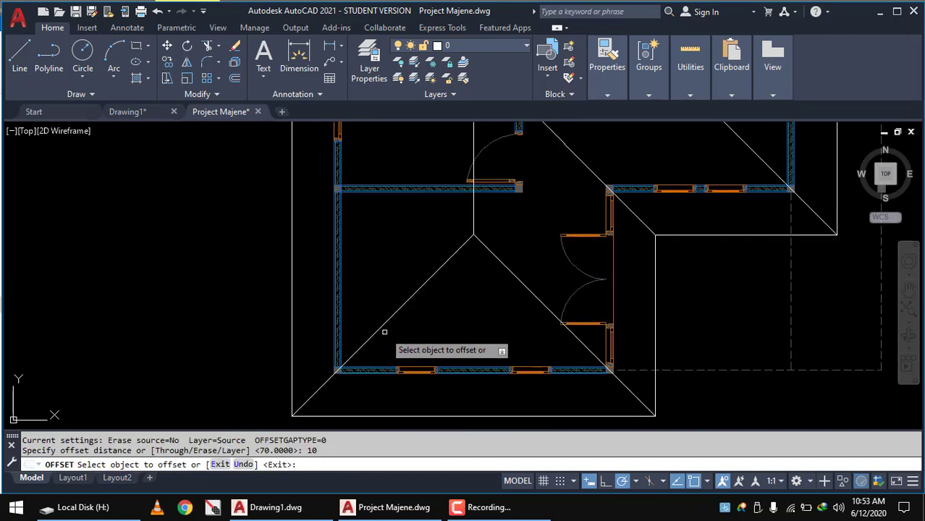
{"action": "scroll", "coordinate": [384, 330], "scroll_direction": "up", "scroll_amount": 2}
{"action": "left_click", "coordinate": [391, 306]}
{"action": "left_click", "coordinate": [395, 301]}
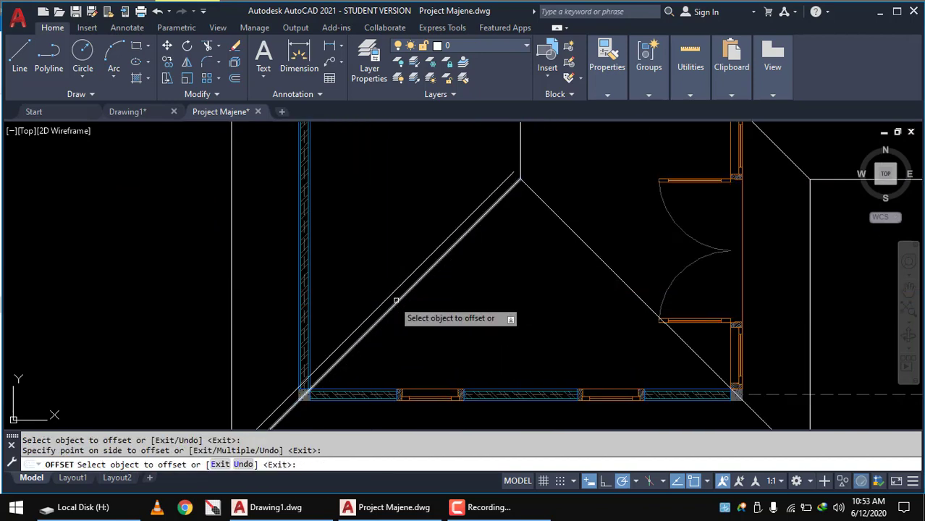
{"action": "left_click", "coordinate": [549, 216]}
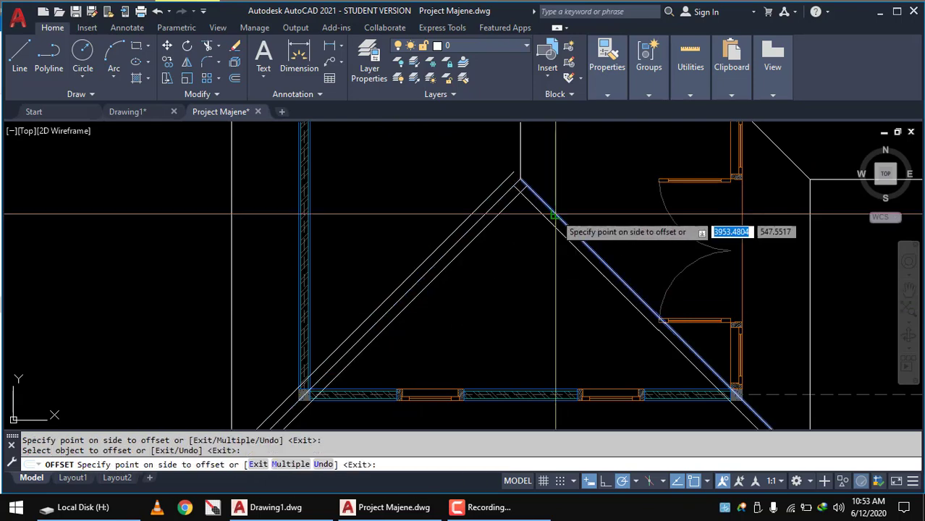
{"action": "left_click", "coordinate": [543, 220]}
{"action": "left_click", "coordinate": [553, 209]}
{"action": "left_click", "coordinate": [568, 181]}
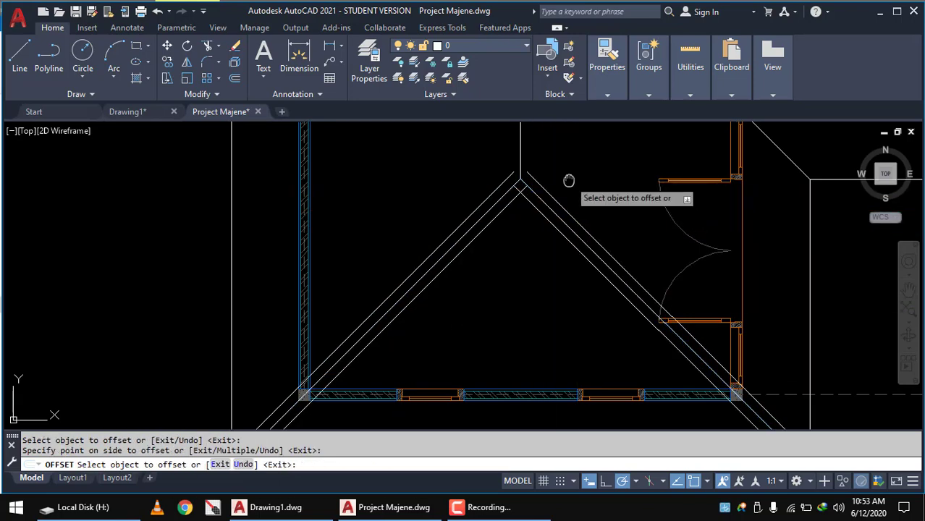
{"action": "middle_click_drag", "start_coordinate": [530, 156], "coordinate": [521, 232]}
{"action": "left_click", "coordinate": [509, 214]}
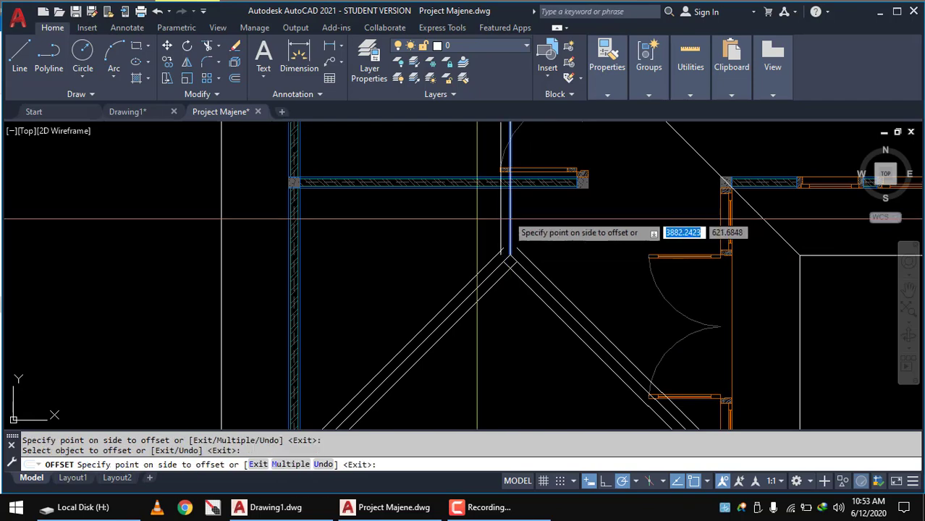
{"action": "left_click", "coordinate": [499, 214]}
{"action": "left_click", "coordinate": [511, 214]}
{"action": "scroll", "coordinate": [562, 227], "scroll_direction": "down", "scroll_amount": 2}
{"action": "left_click", "coordinate": [564, 232]}
{"action": "scroll", "coordinate": [578, 244], "scroll_direction": "down", "scroll_amount": 2}
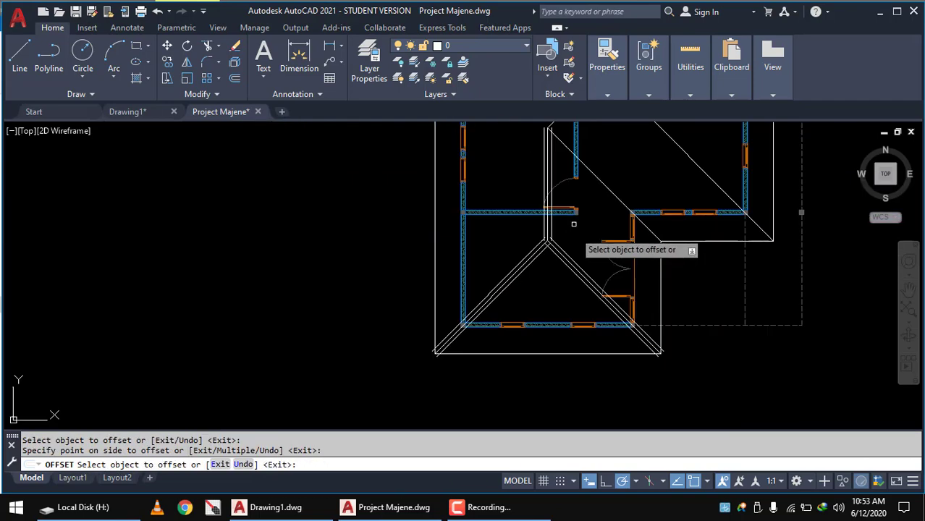
{"action": "scroll", "coordinate": [572, 293], "scroll_direction": "up", "scroll_amount": 2}
{"action": "scroll", "coordinate": [585, 263], "scroll_direction": "up", "scroll_amount": 2}
{"action": "scroll", "coordinate": [583, 289], "scroll_direction": "down", "scroll_amount": 2}
{"action": "scroll", "coordinate": [538, 273], "scroll_direction": "down", "scroll_amount": 1}
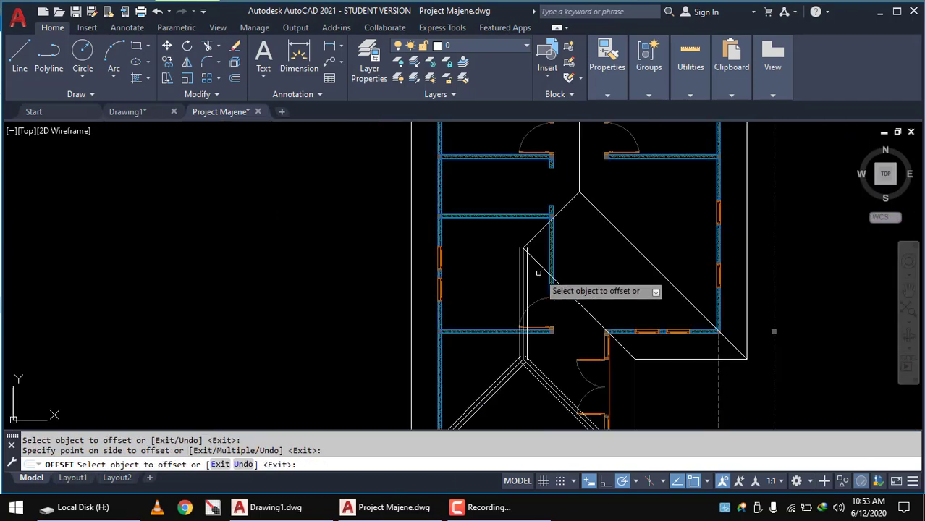
{"action": "scroll", "coordinate": [544, 233], "scroll_direction": "up", "scroll_amount": 4}
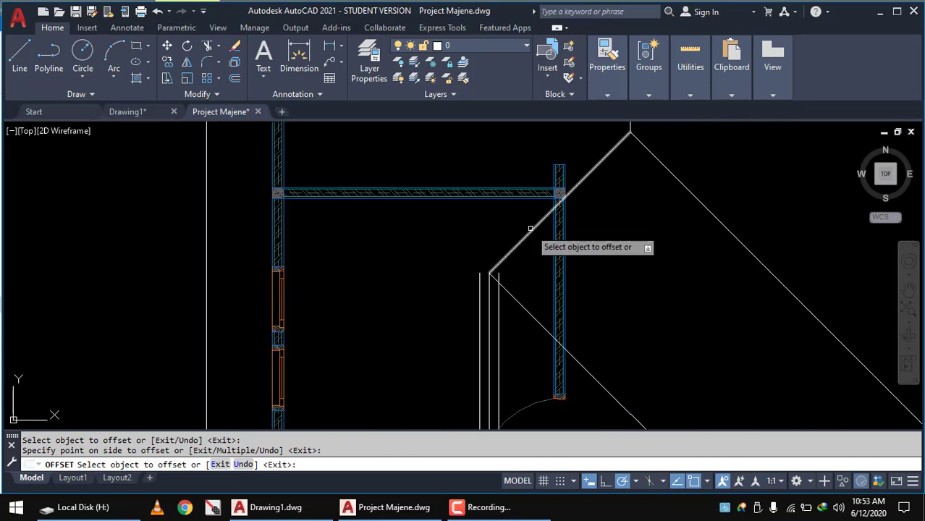
Double the upper and long diagonal hips and the central ridge with 10-unit copies
{"action": "left_click", "coordinate": [529, 232]}
{"action": "left_click", "coordinate": [522, 231]}
{"action": "left_click", "coordinate": [526, 237]}
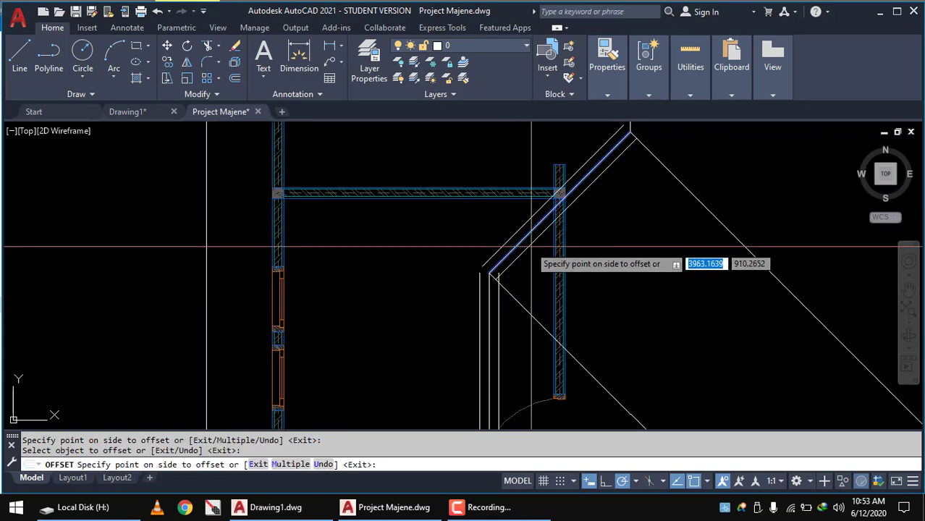
{"action": "left_click", "coordinate": [520, 233]}
{"action": "scroll", "coordinate": [623, 254], "scroll_direction": "down", "scroll_amount": 2}
{"action": "left_click", "coordinate": [671, 237]}
{"action": "left_click", "coordinate": [677, 239]}
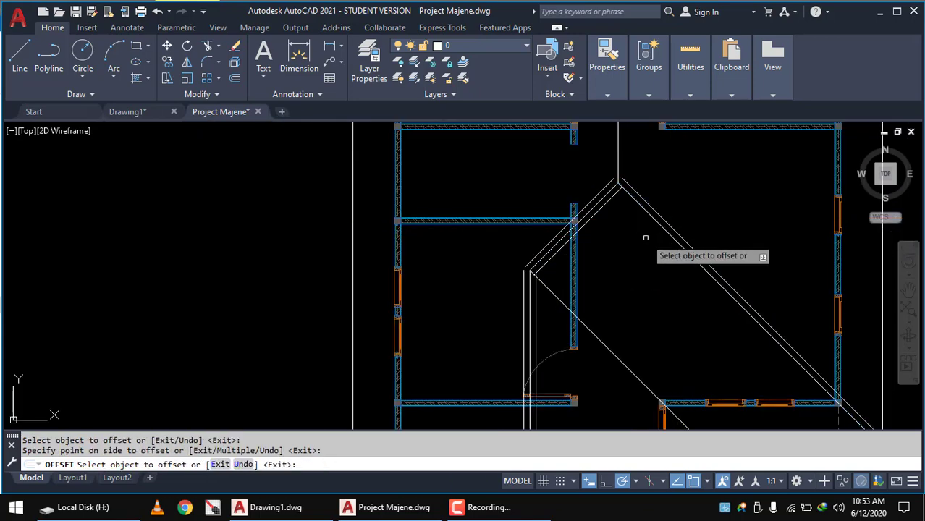
{"action": "left_click", "coordinate": [661, 227]}
{"action": "left_click", "coordinate": [644, 265]}
{"action": "scroll", "coordinate": [649, 226], "scroll_direction": "down", "scroll_amount": 3}
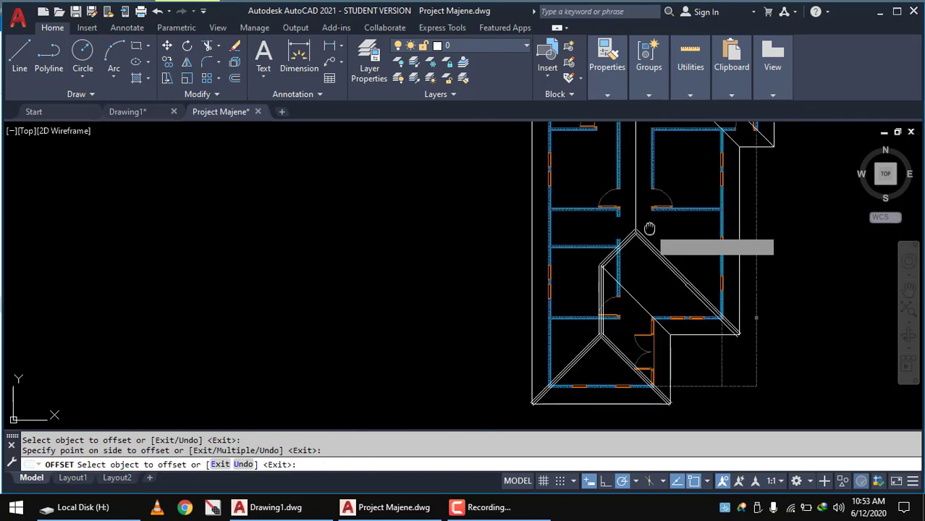
{"action": "middle_click_drag", "start_coordinate": [650, 227], "coordinate": [633, 297]}
{"action": "scroll", "coordinate": [633, 289], "scroll_direction": "up", "scroll_amount": 2}
{"action": "left_click", "coordinate": [615, 271]}
{"action": "left_click", "coordinate": [610, 262]}
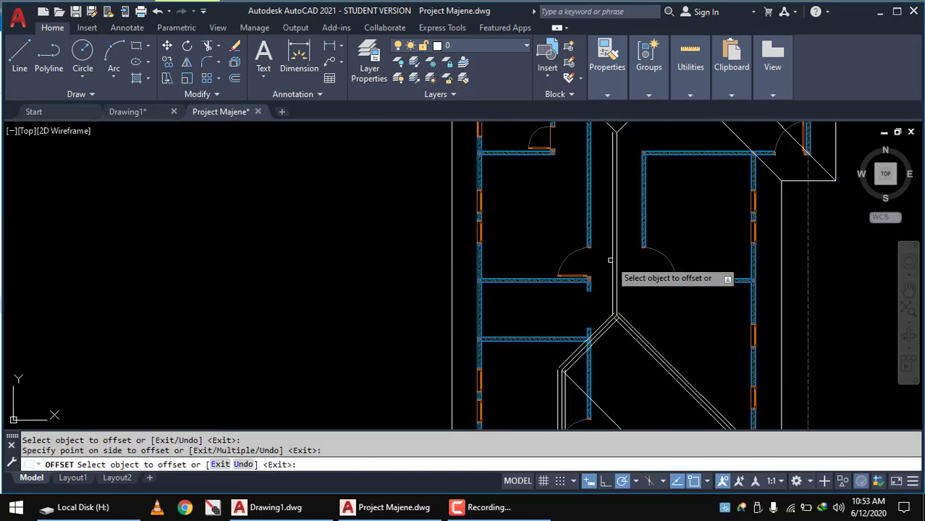
{"action": "left_click", "coordinate": [615, 256]}
{"action": "middle_click_drag", "start_coordinate": [627, 255], "coordinate": [615, 257]}
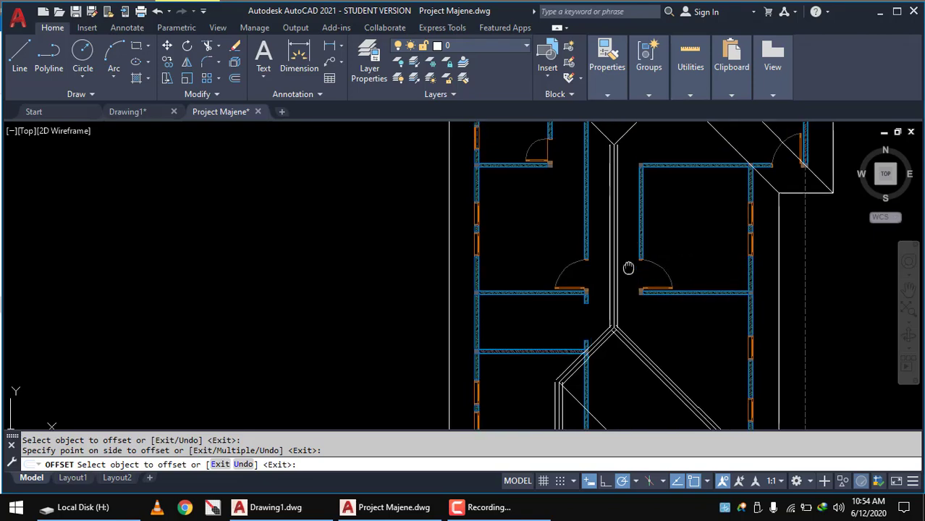
{"action": "left_click", "coordinate": [613, 217]}
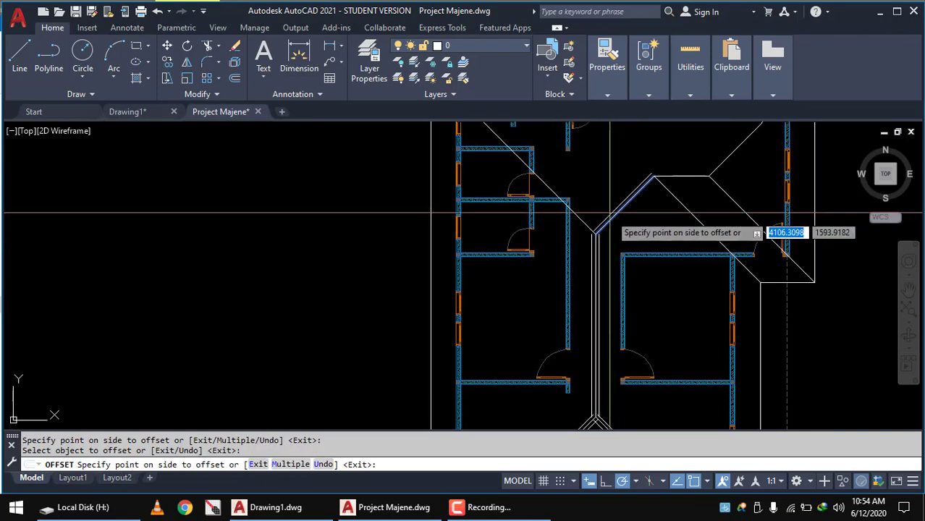
{"action": "left_click", "coordinate": [613, 216]}
{"action": "left_click", "coordinate": [613, 216]}
{"action": "left_click", "coordinate": [590, 220]}
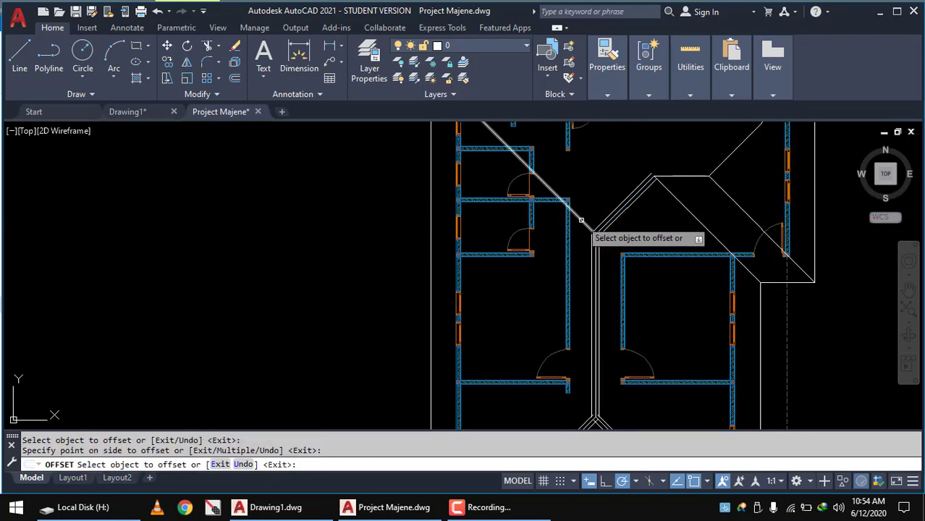
{"action": "scroll", "coordinate": [581, 220], "scroll_direction": "up", "scroll_amount": 2}
{"action": "scroll", "coordinate": [587, 224], "scroll_direction": "up", "scroll_amount": 3}
{"action": "left_click", "coordinate": [566, 225]}
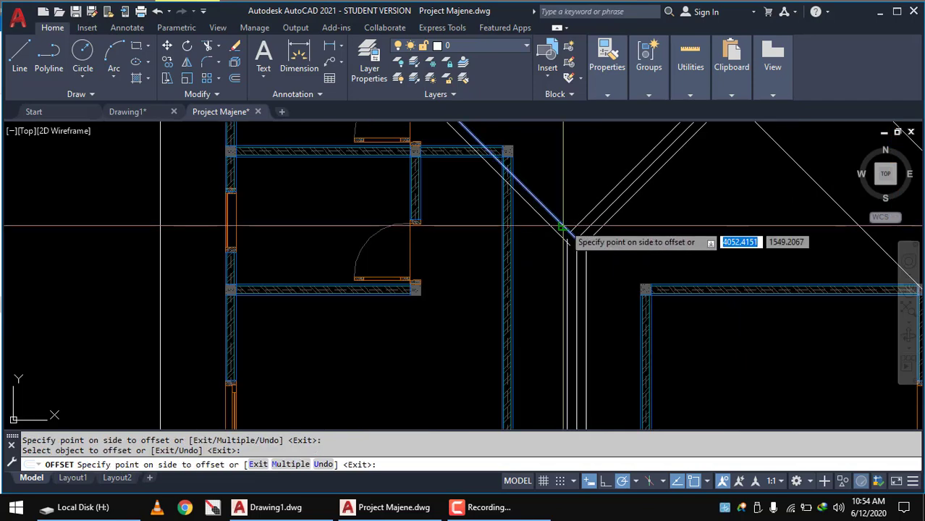
{"action": "left_click", "coordinate": [583, 227]}
Offset the short horizontal ridge and the remaining right-side hip lines 10 units
{"action": "scroll", "coordinate": [608, 215], "scroll_direction": "down", "scroll_amount": 3}
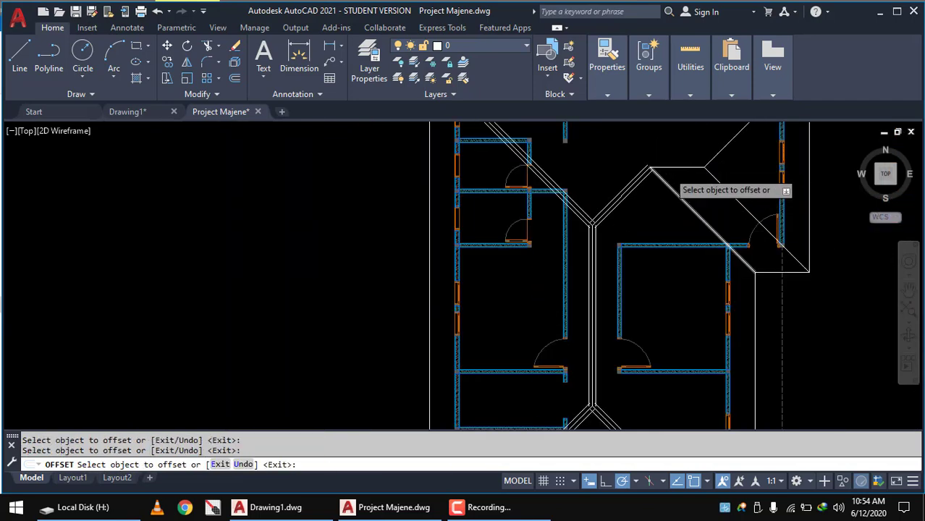
{"action": "scroll", "coordinate": [669, 172], "scroll_direction": "up", "scroll_amount": 4}
{"action": "left_click", "coordinate": [665, 161]}
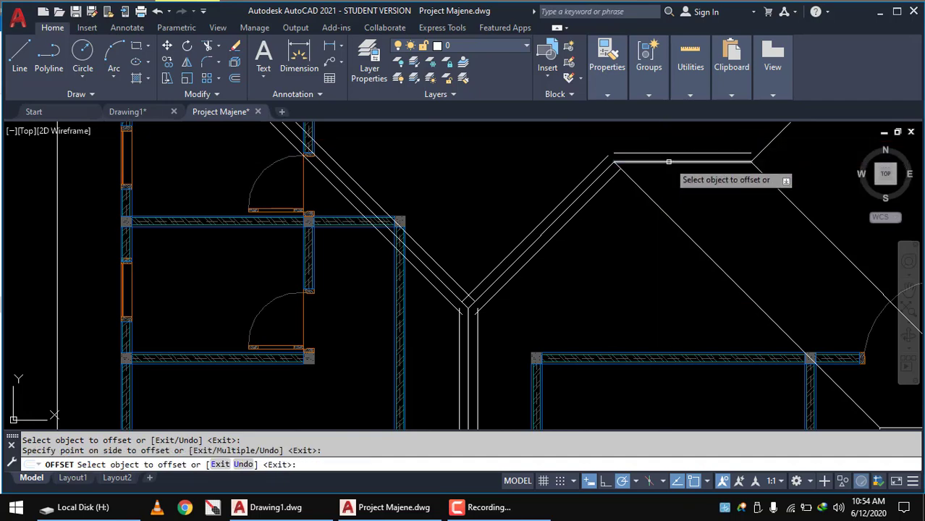
{"action": "left_click", "coordinate": [668, 161]}
{"action": "left_click", "coordinate": [679, 208]}
{"action": "scroll", "coordinate": [768, 215], "scroll_direction": "down", "scroll_amount": 3}
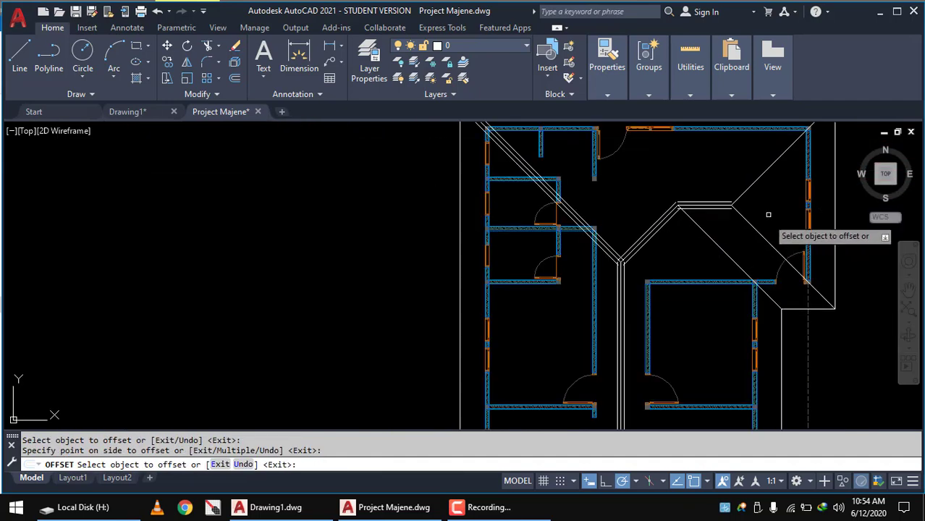
{"action": "left_click", "coordinate": [753, 180]}
{"action": "left_click", "coordinate": [749, 202]}
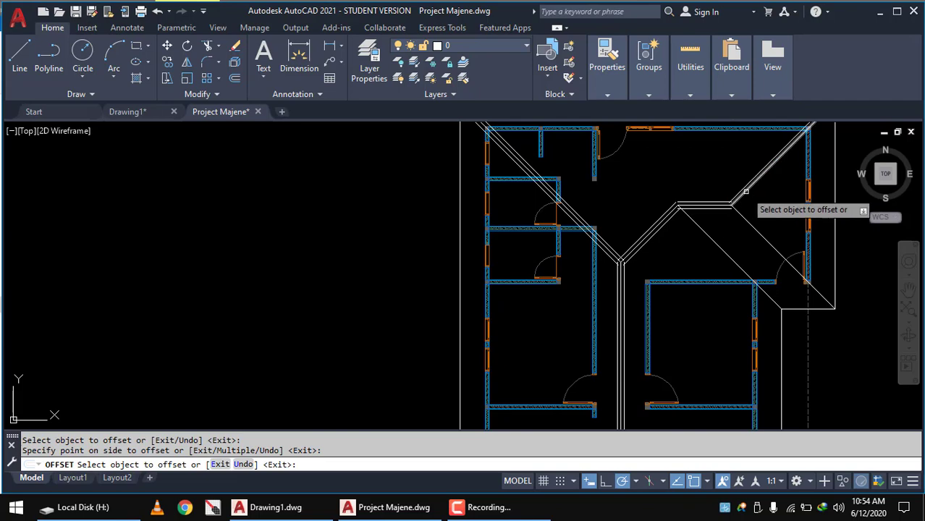
{"action": "left_click", "coordinate": [745, 191]}
{"action": "left_click", "coordinate": [769, 211]}
{"action": "left_click", "coordinate": [698, 221]}
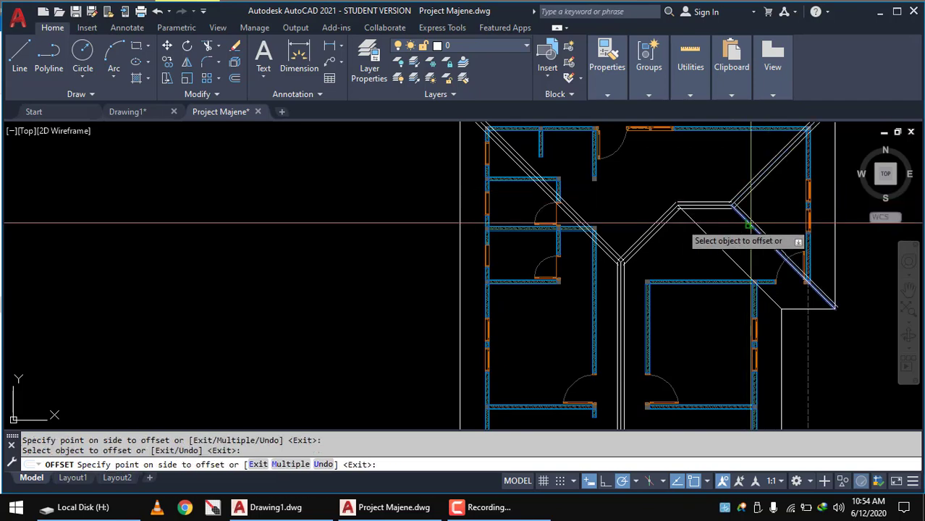
{"action": "left_click", "coordinate": [739, 216]}
{"action": "scroll", "coordinate": [734, 194], "scroll_direction": "up", "scroll_amount": 3}
{"action": "scroll", "coordinate": [733, 197], "scroll_direction": "up", "scroll_amount": 3}
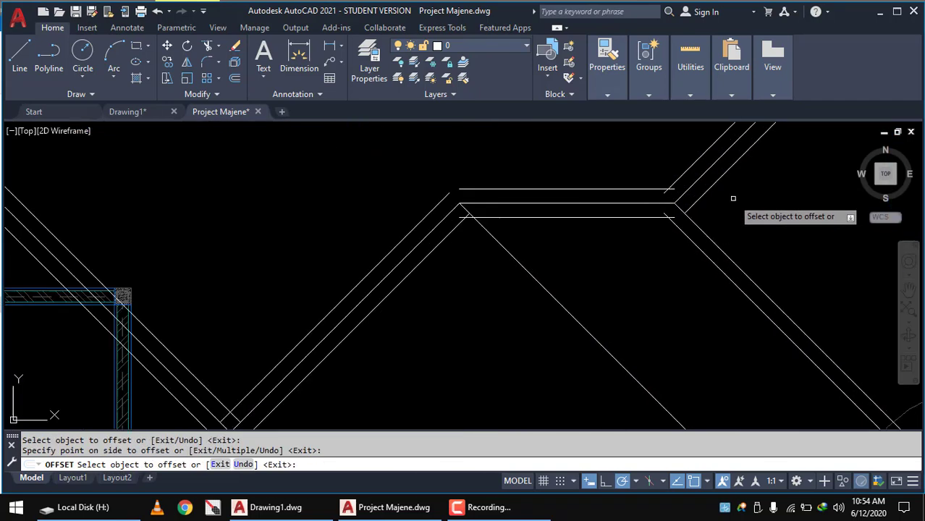
{"action": "left_click", "coordinate": [711, 239]}
{"action": "left_click", "coordinate": [751, 232]}
{"action": "scroll", "coordinate": [723, 246], "scroll_direction": "down", "scroll_amount": 5}
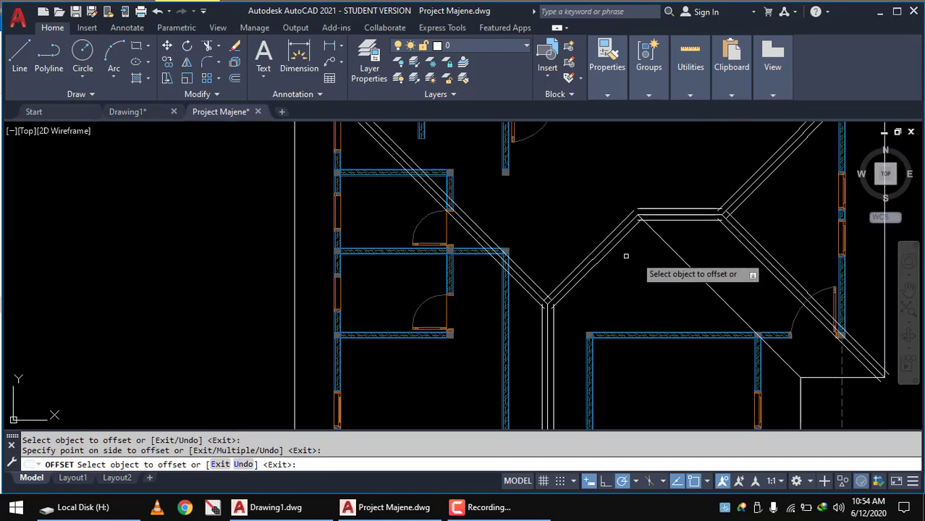
{"action": "scroll", "coordinate": [587, 269], "scroll_direction": "down", "scroll_amount": 3}
{"action": "scroll", "coordinate": [520, 239], "scroll_direction": "down", "scroll_amount": 2}
{"action": "scroll", "coordinate": [513, 272], "scroll_direction": "down", "scroll_amount": 1}
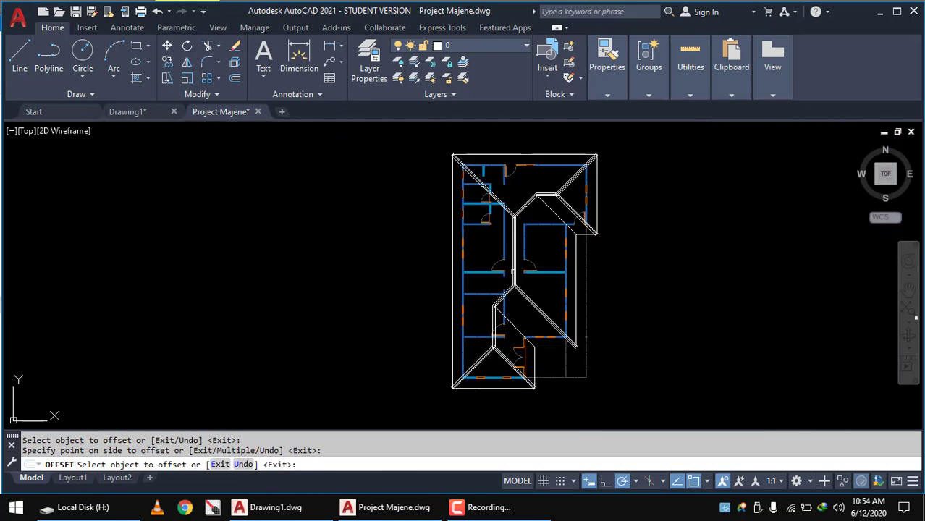
{"action": "key", "text": "Escape"}
{"action": "scroll", "coordinate": [510, 282], "scroll_direction": "up", "scroll_amount": 2}
Fillet the first lower-left hip corner with radius 0
{"action": "scroll", "coordinate": [504, 290], "scroll_direction": "up", "scroll_amount": 2}
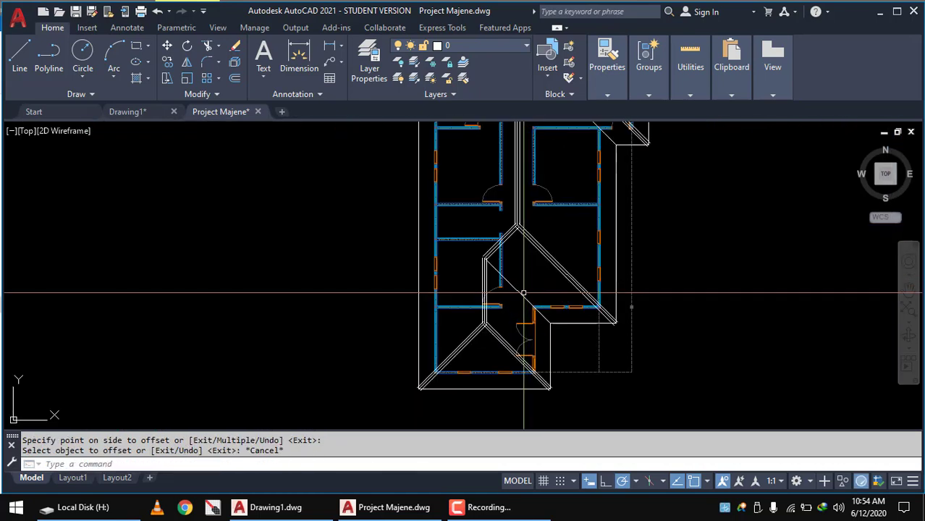
{"action": "scroll", "coordinate": [504, 296], "scroll_direction": "up", "scroll_amount": 2}
{"action": "type", "text": "F"}
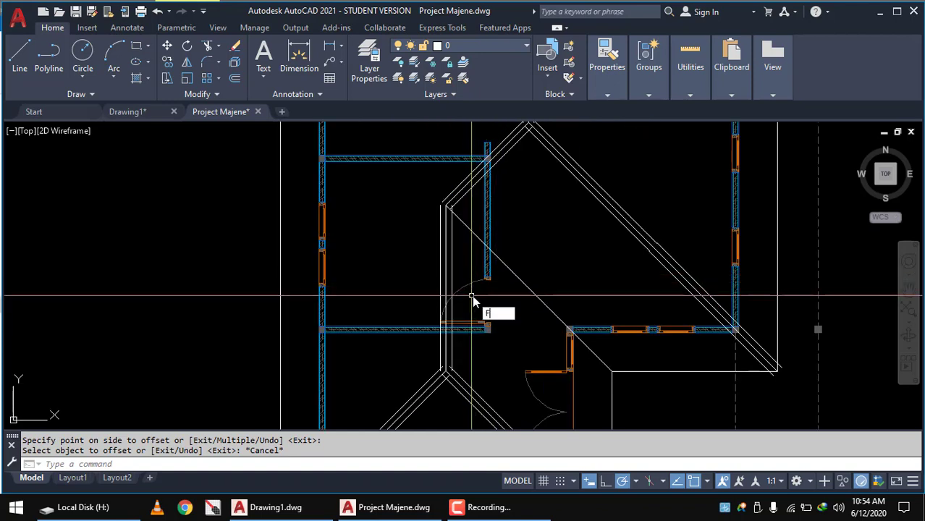
{"action": "key", "text": "Return"}
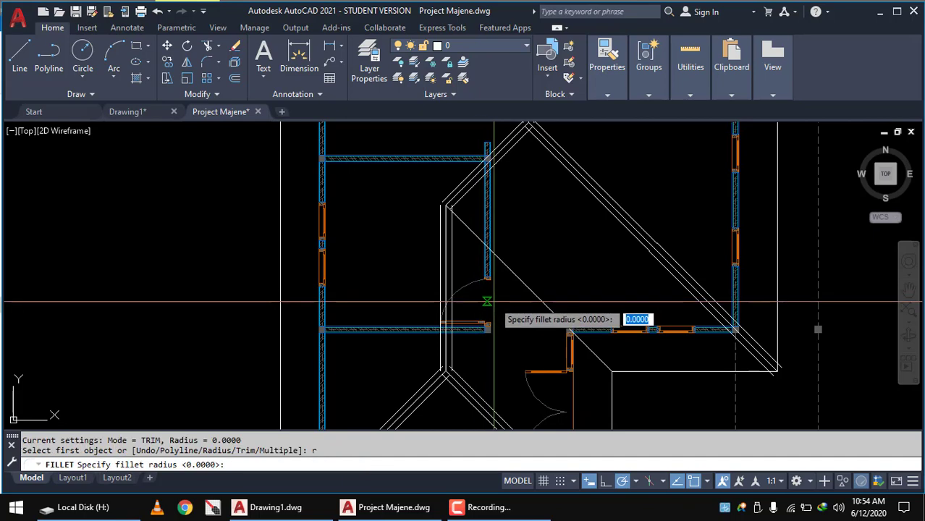
{"action": "type", "text": "0"}
{"action": "key", "text": "Return"}
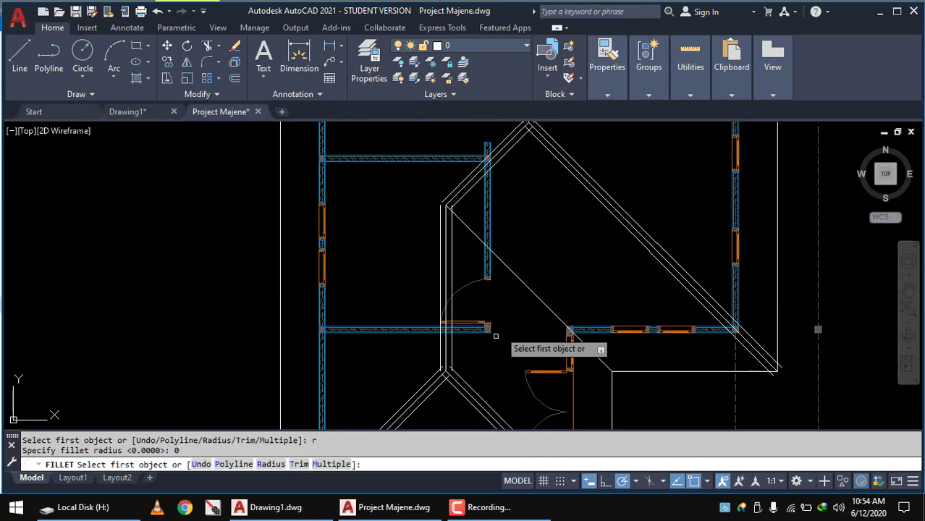
{"action": "scroll", "coordinate": [470, 384], "scroll_direction": "up", "scroll_amount": 3}
{"action": "scroll", "coordinate": [396, 358], "scroll_direction": "up", "scroll_amount": 2}
{"action": "left_click", "coordinate": [383, 353]}
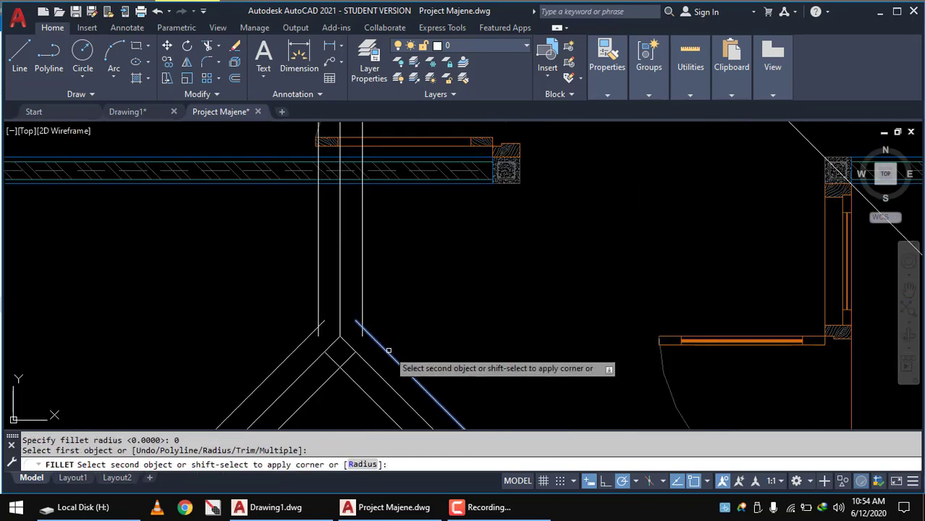
{"action": "left_click", "coordinate": [361, 311]}
{"action": "middle_click_drag", "start_coordinate": [347, 347], "coordinate": [439, 236]}
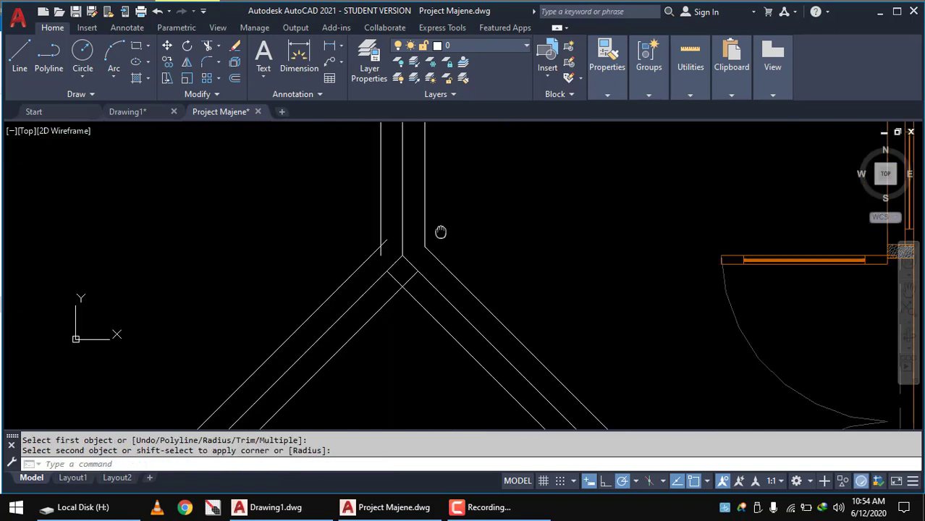
{"action": "key", "text": "alt"}
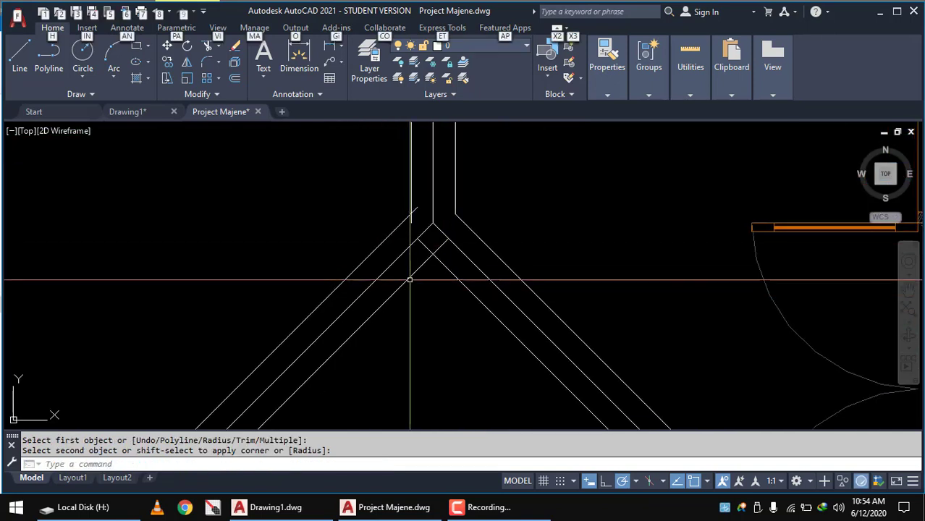
{"action": "key", "text": "alt"}
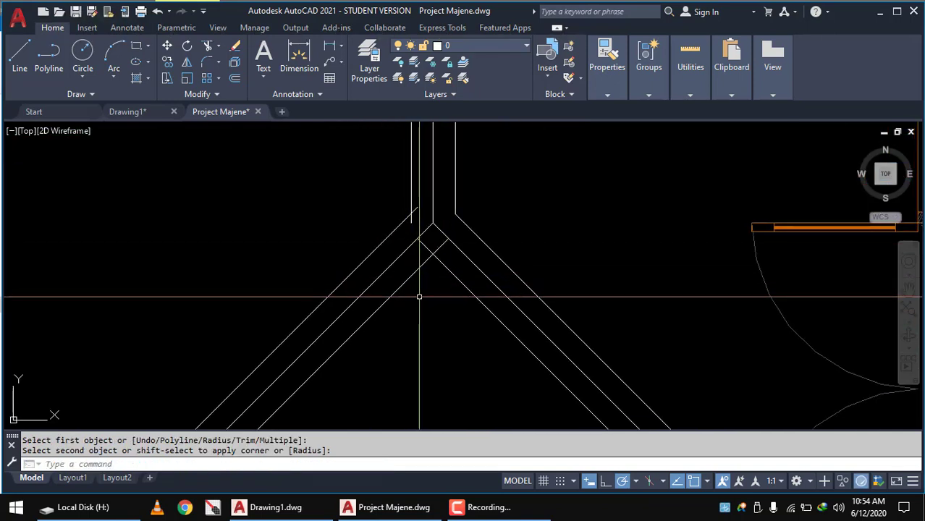
Join the inner diagonal pair, then a diagonal with its vertical line, into sharp corners
{"action": "key", "text": "Return"}
{"action": "type", "text": "r"}
{"action": "key", "text": "Return"}
{"action": "key", "text": "Return"}
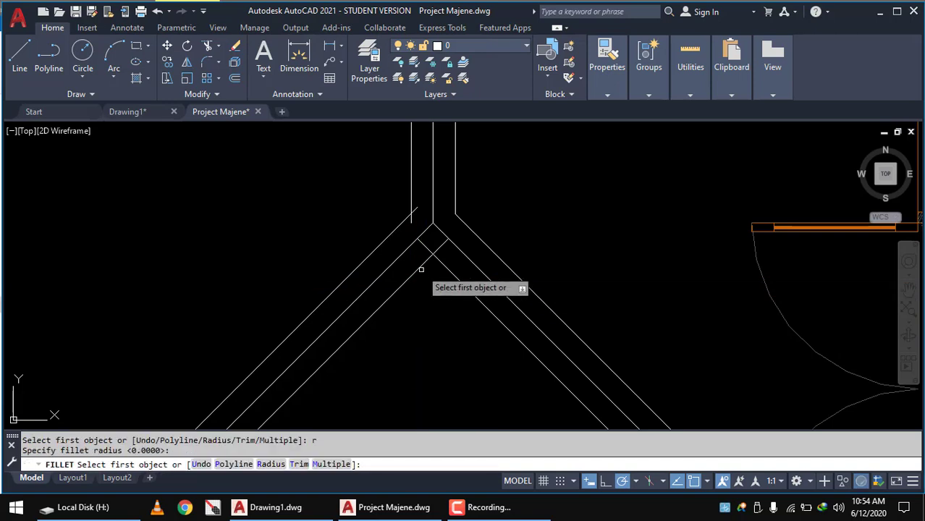
{"action": "left_click", "coordinate": [420, 265]}
{"action": "left_click", "coordinate": [450, 273]}
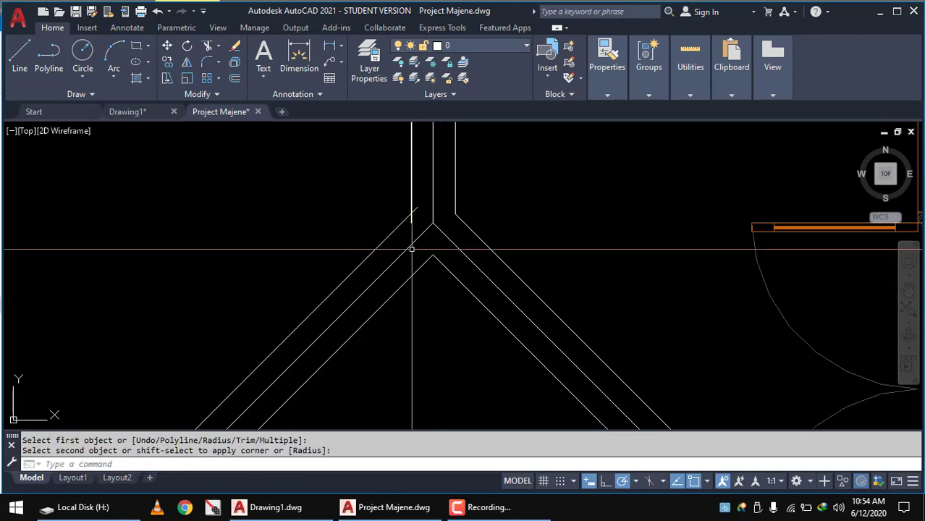
{"action": "key", "text": "Return"}
{"action": "left_click", "coordinate": [396, 230]}
{"action": "left_click", "coordinate": [411, 219]}
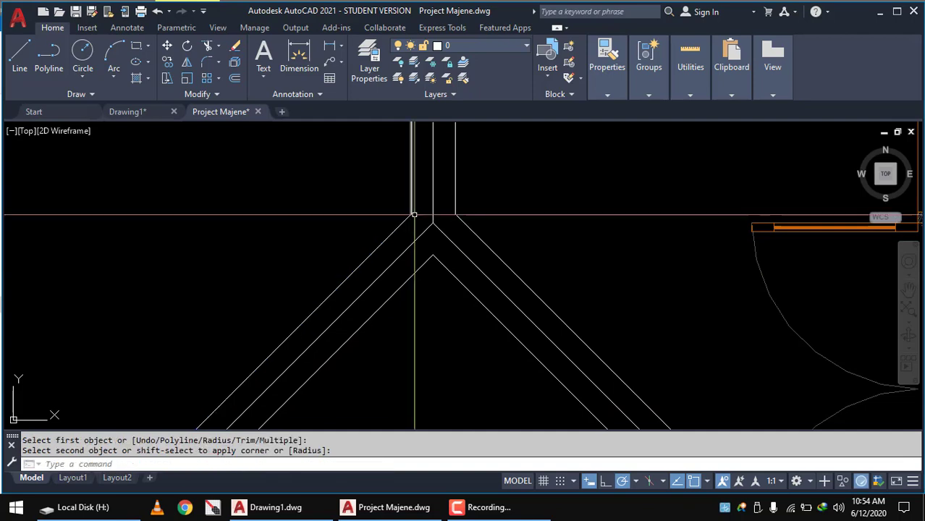
{"action": "scroll", "coordinate": [434, 246], "scroll_direction": "down", "scroll_amount": 3}
{"action": "mouse_move", "coordinate": [473, 235]}
{"action": "middle_mouse_down"}
{"action": "mouse_move", "coordinate": [491, 228]}
{"action": "mouse_move", "coordinate": [485, 274]}
{"action": "middle_mouse_up"}
{"action": "scroll", "coordinate": [481, 253], "scroll_direction": "up", "scroll_amount": 3}
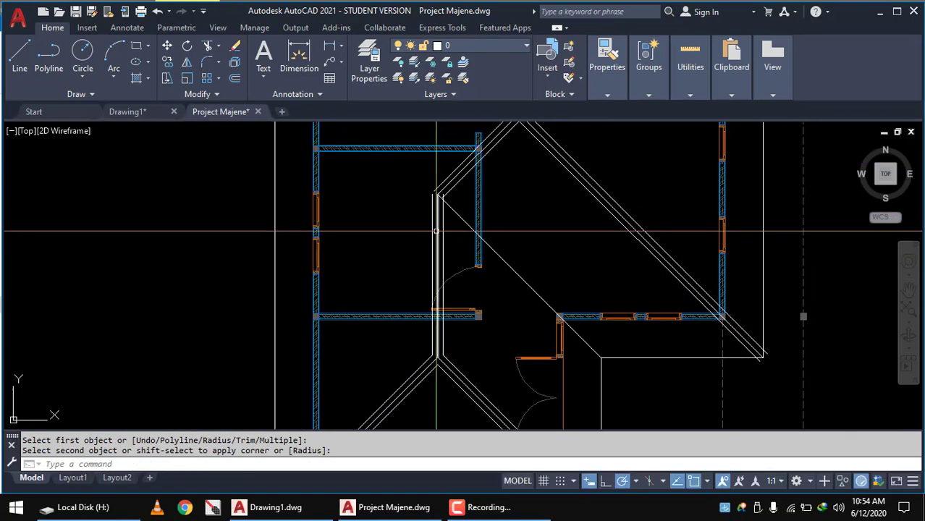
{"action": "scroll", "coordinate": [478, 232], "scroll_direction": "up", "scroll_amount": 3}
Fillet the inner and left vertical ridge lines to their diagonals at radius 0
{"action": "key", "text": "Return"}
{"action": "left_click", "coordinate": [476, 225]}
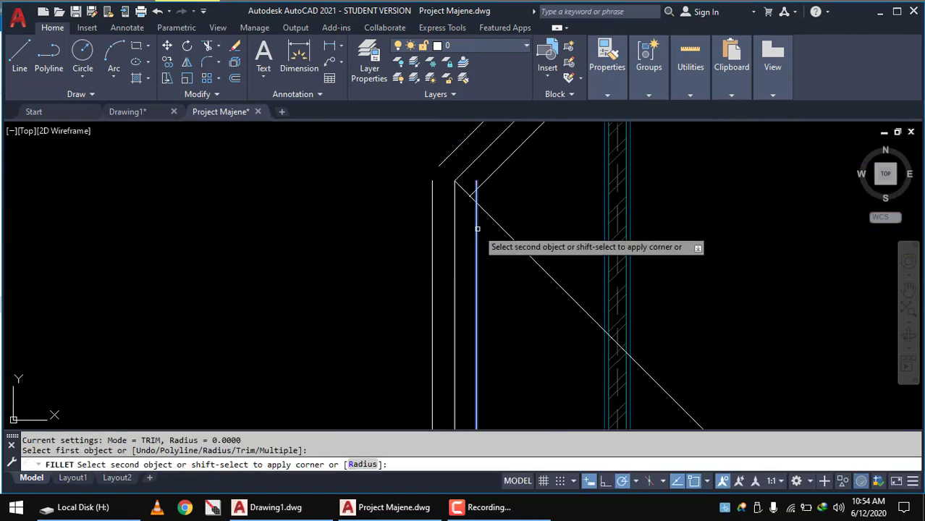
{"action": "left_click", "coordinate": [491, 177]}
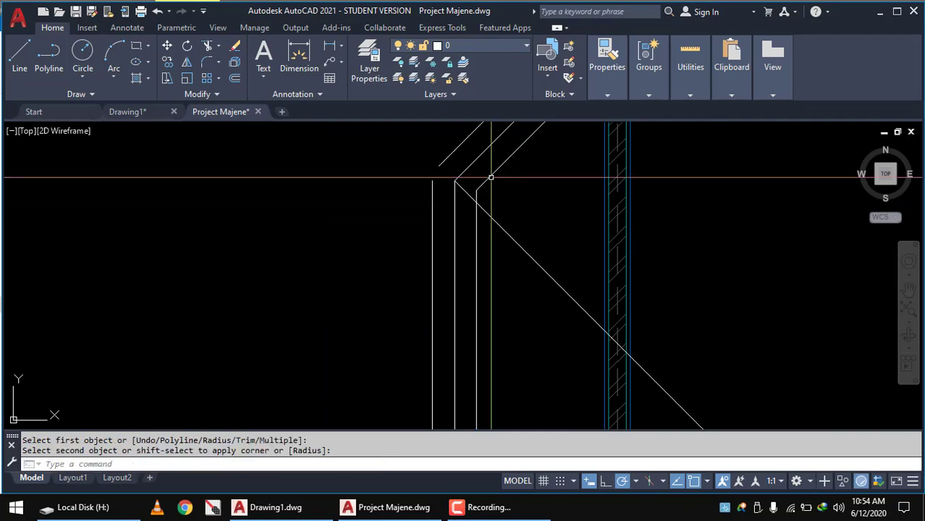
{"action": "key", "text": "Return"}
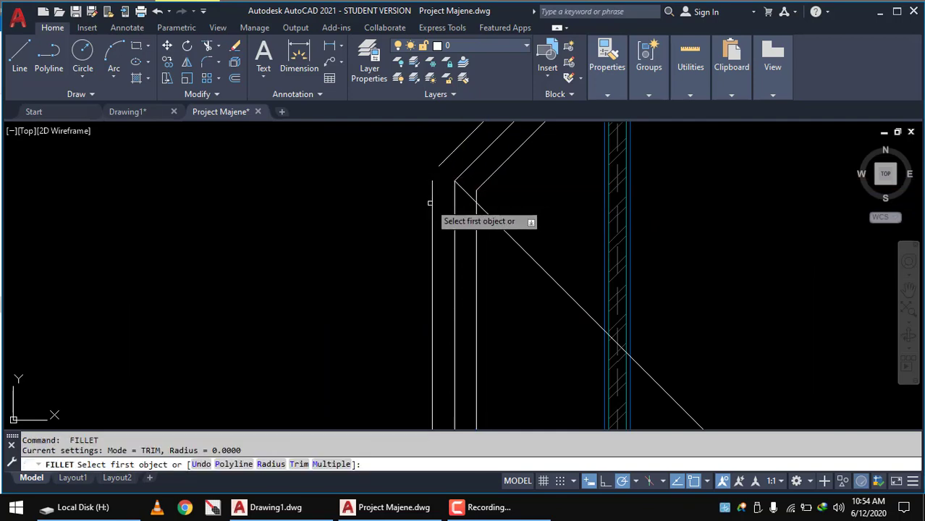
{"action": "left_click", "coordinate": [433, 202]}
{"action": "left_click", "coordinate": [444, 161]}
Fillet the upper hip diagonals at radius 0 to each other and to the vertical lines
{"action": "scroll", "coordinate": [443, 161], "scroll_direction": "down", "scroll_amount": 5}
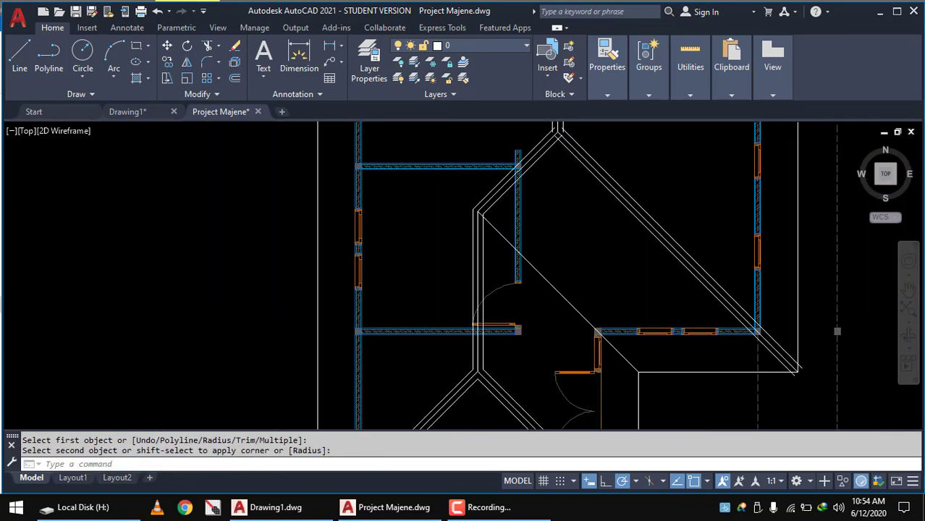
{"action": "middle_click_drag", "start_coordinate": [611, 259], "coordinate": [596, 240]}
{"action": "scroll", "coordinate": [596, 240], "scroll_direction": "up", "scroll_amount": 5}
{"action": "scroll", "coordinate": [596, 241], "scroll_direction": "down", "scroll_amount": 2}
{"action": "key", "text": "Return"}
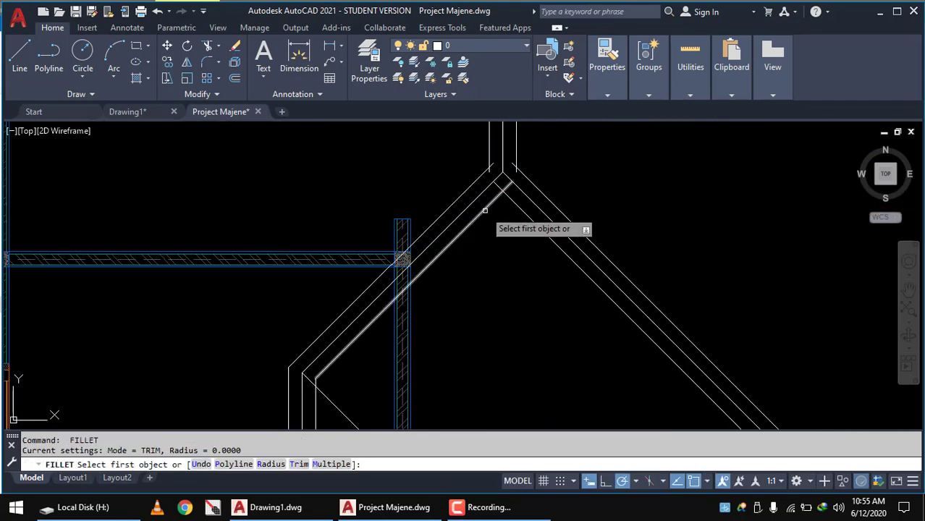
{"action": "left_click", "coordinate": [485, 208]}
{"action": "left_click", "coordinate": [520, 209]}
{"action": "key", "text": "Return"}
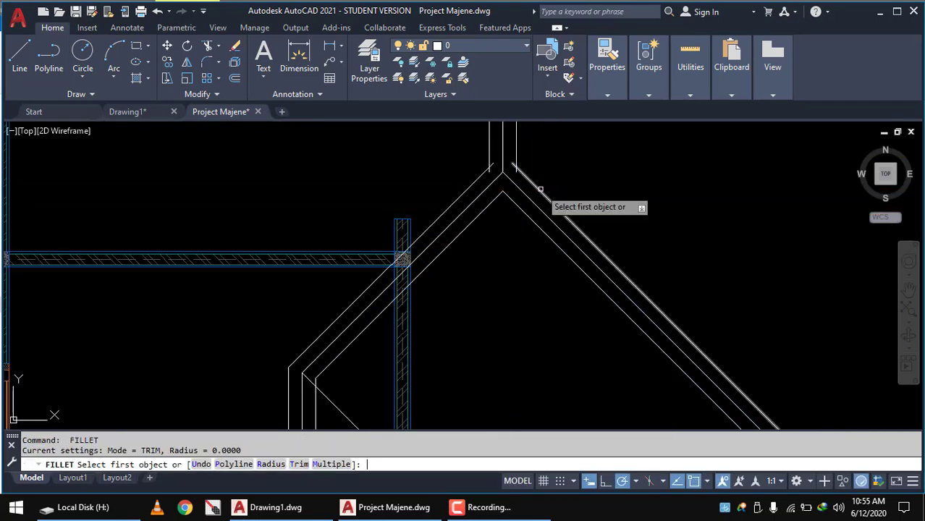
{"action": "left_click", "coordinate": [539, 189]}
{"action": "left_click", "coordinate": [516, 153]}
{"action": "key", "text": "Return"}
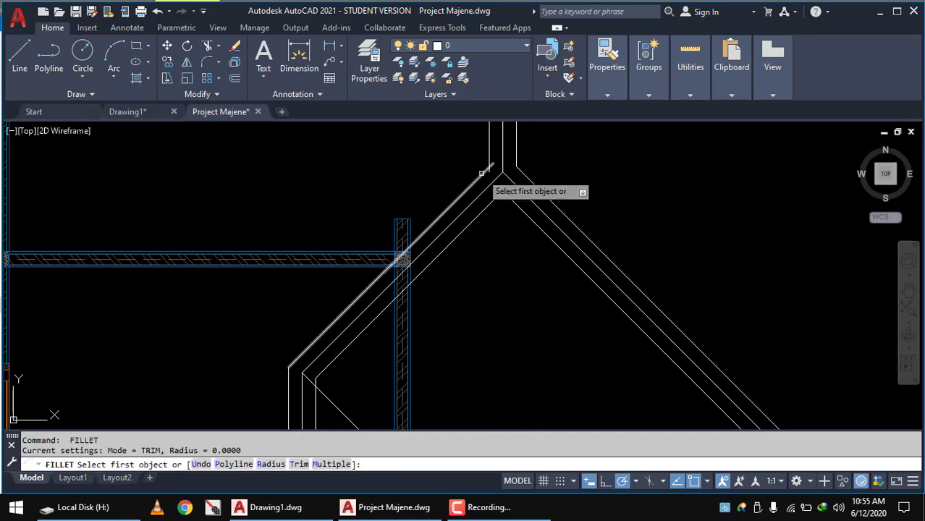
{"action": "left_click", "coordinate": [484, 170]}
{"action": "left_click", "coordinate": [490, 152]}
Join the right and left vertical ridge lines to their hip diagonals with zero-radius fillets
{"action": "scroll", "coordinate": [605, 288], "scroll_direction": "down", "scroll_amount": 5}
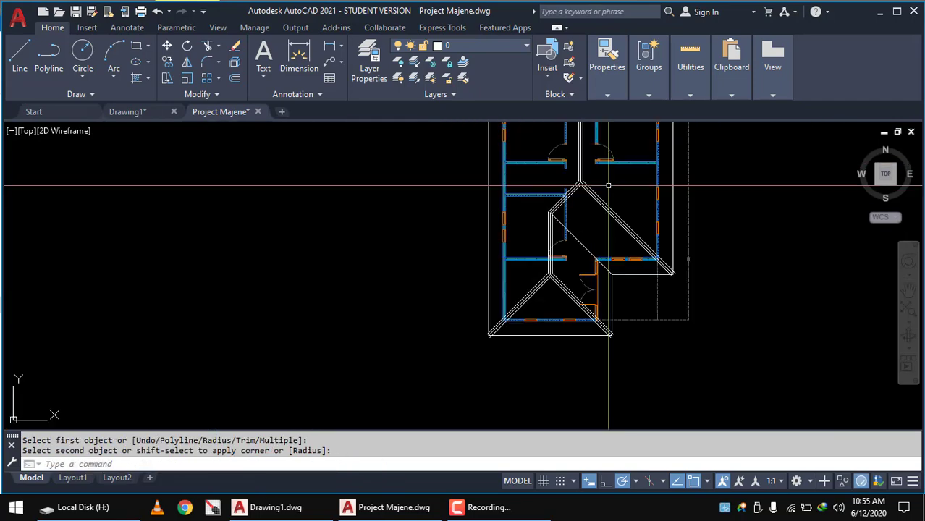
{"action": "scroll", "coordinate": [604, 288], "scroll_direction": "up", "scroll_amount": 1}
{"action": "scroll", "coordinate": [605, 288], "scroll_direction": "up", "scroll_amount": 2}
{"action": "scroll", "coordinate": [608, 288], "scroll_direction": "up", "scroll_amount": 3}
{"action": "scroll", "coordinate": [615, 287], "scroll_direction": "up", "scroll_amount": 2}
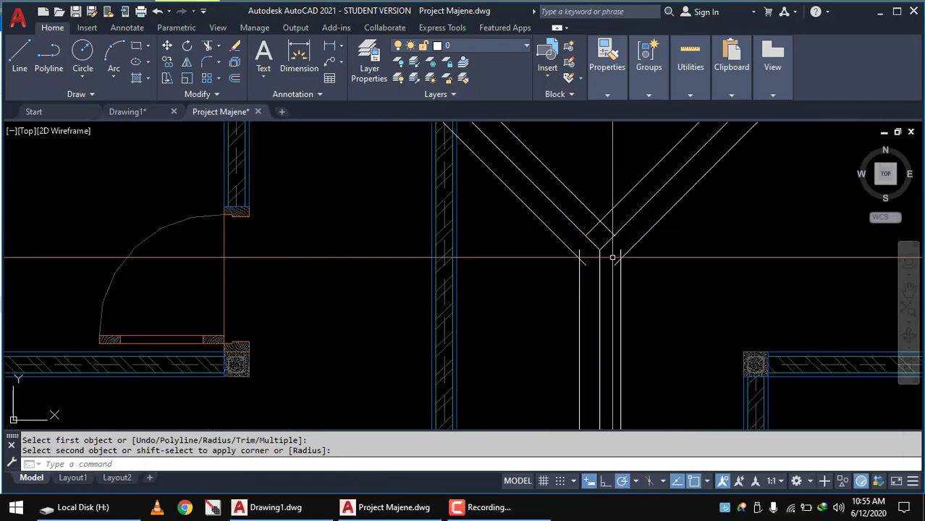
{"action": "key", "text": "Return"}
{"action": "left_click", "coordinate": [620, 287]}
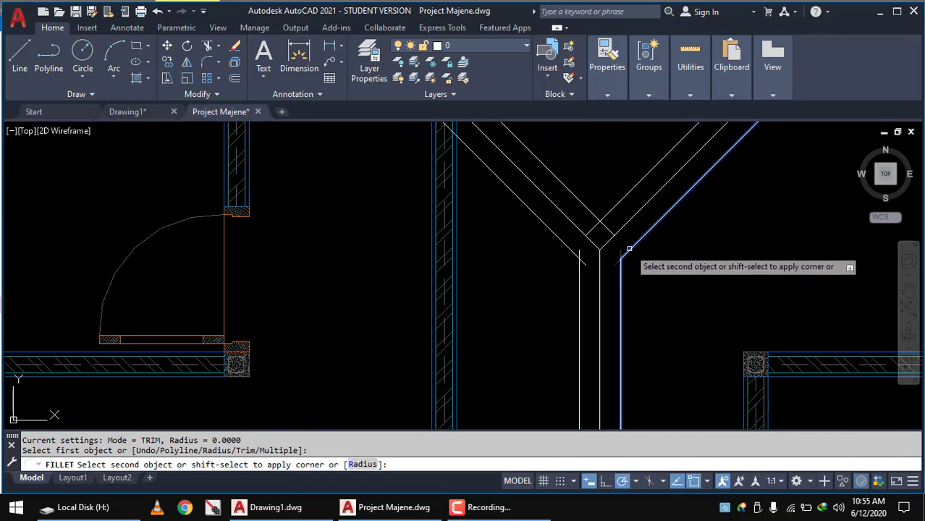
{"action": "left_click", "coordinate": [629, 248]}
{"action": "key", "text": "Return"}
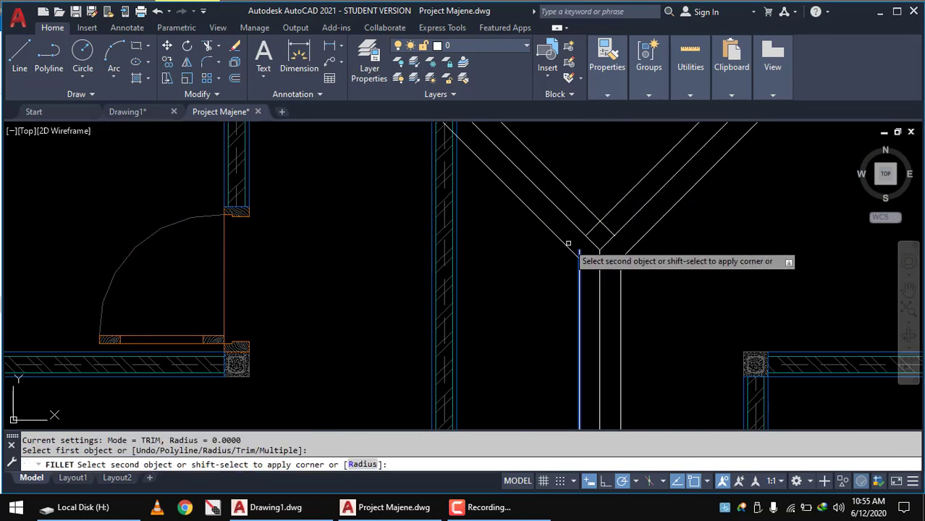
{"action": "left_click", "coordinate": [565, 244]}
{"action": "key", "text": "Return"}
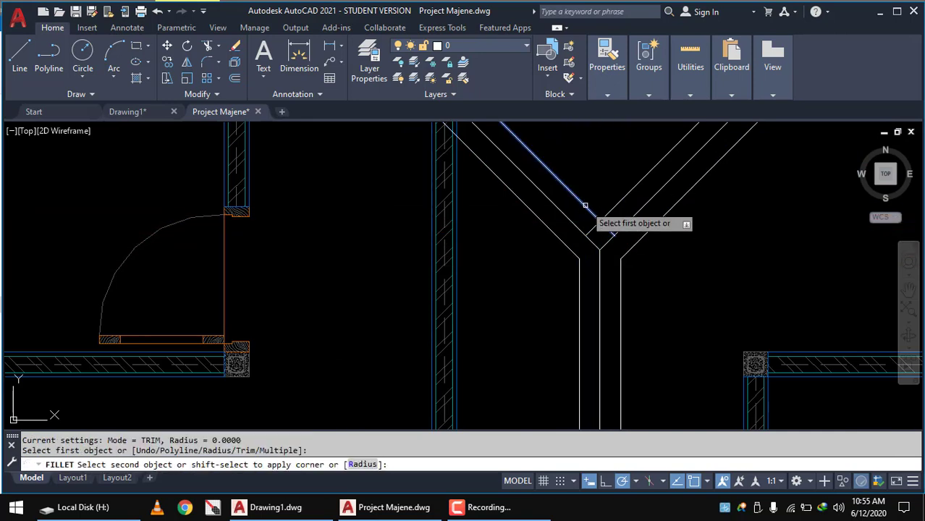
{"action": "left_click", "coordinate": [607, 209]}
Close the lower ridge corner and join the upper-left diagonal to the horizontal line
{"action": "scroll", "coordinate": [604, 217], "scroll_direction": "down", "scroll_amount": 2}
{"action": "scroll", "coordinate": [601, 224], "scroll_direction": "down", "scroll_amount": 2}
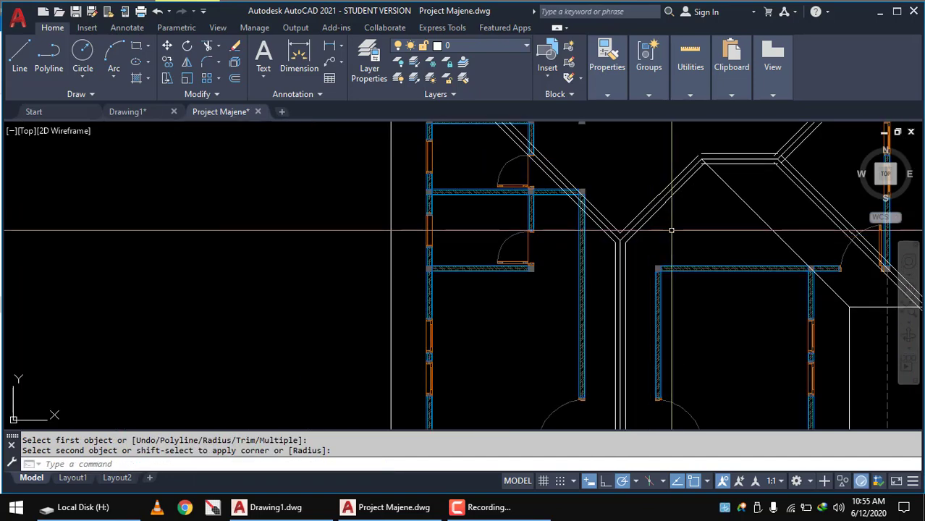
{"action": "scroll", "coordinate": [597, 231], "scroll_direction": "down", "scroll_amount": 2}
{"action": "scroll", "coordinate": [590, 242], "scroll_direction": "down", "scroll_amount": 1}
{"action": "scroll", "coordinate": [590, 242], "scroll_direction": "up", "scroll_amount": 4}
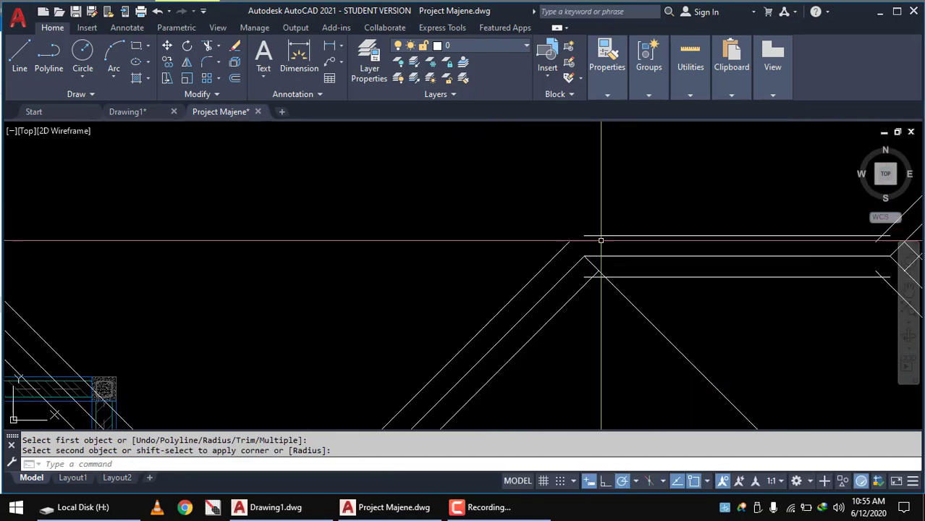
{"action": "key", "text": "Return"}
{"action": "left_click", "coordinate": [593, 285]}
{"action": "left_click", "coordinate": [619, 276]}
{"action": "key", "text": "Return"}
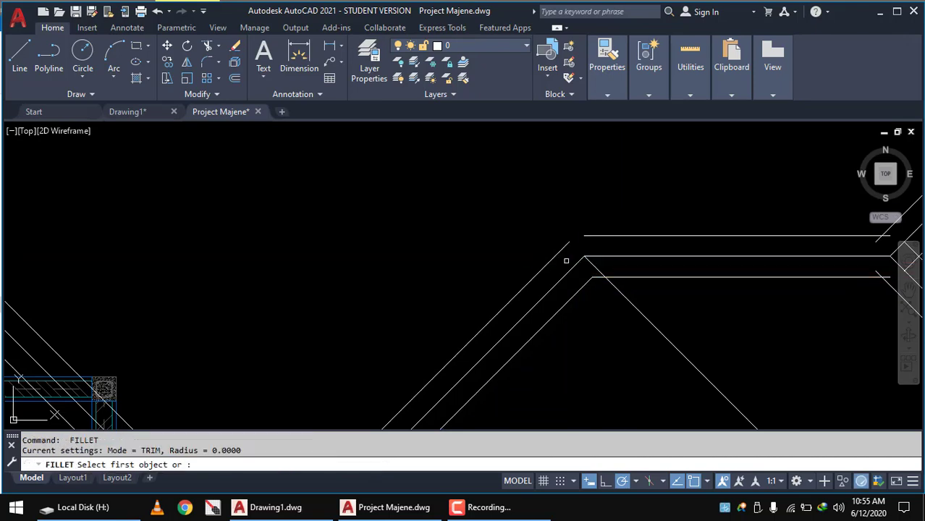
{"action": "left_click", "coordinate": [558, 256]}
{"action": "left_click", "coordinate": [606, 236]}
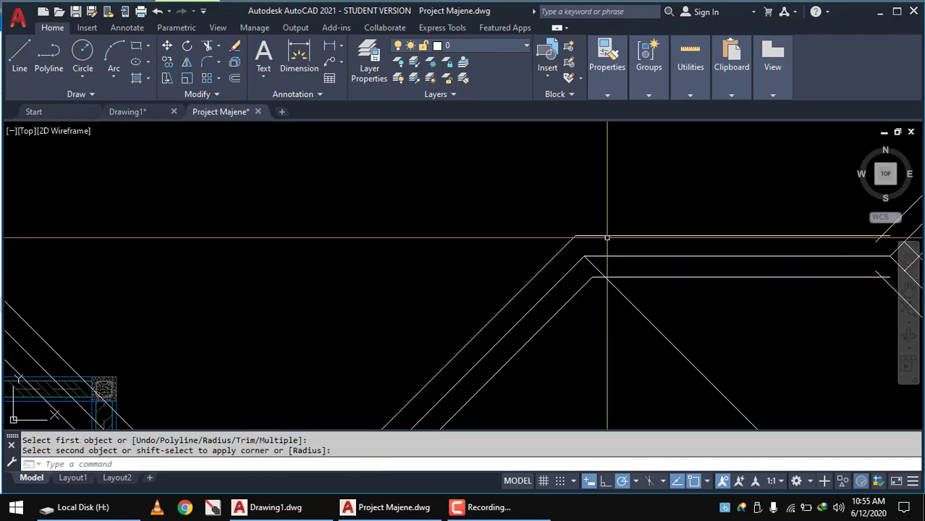
Fillet the top, middle and lower horizontal ridge lines to their diagonals, then exit FILLET
{"action": "scroll", "coordinate": [606, 236], "scroll_direction": "down", "scroll_amount": 3}
{"action": "scroll", "coordinate": [673, 237], "scroll_direction": "up", "scroll_amount": 3}
{"action": "key", "text": "Return"}
{"action": "left_click", "coordinate": [674, 236]}
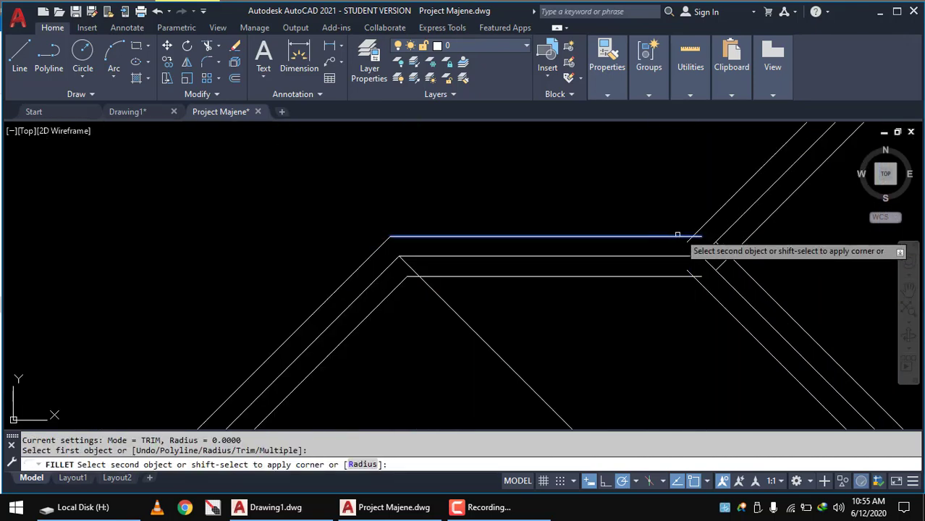
{"action": "left_click", "coordinate": [699, 229]}
{"action": "key", "text": "Return"}
{"action": "left_click", "coordinate": [737, 252]}
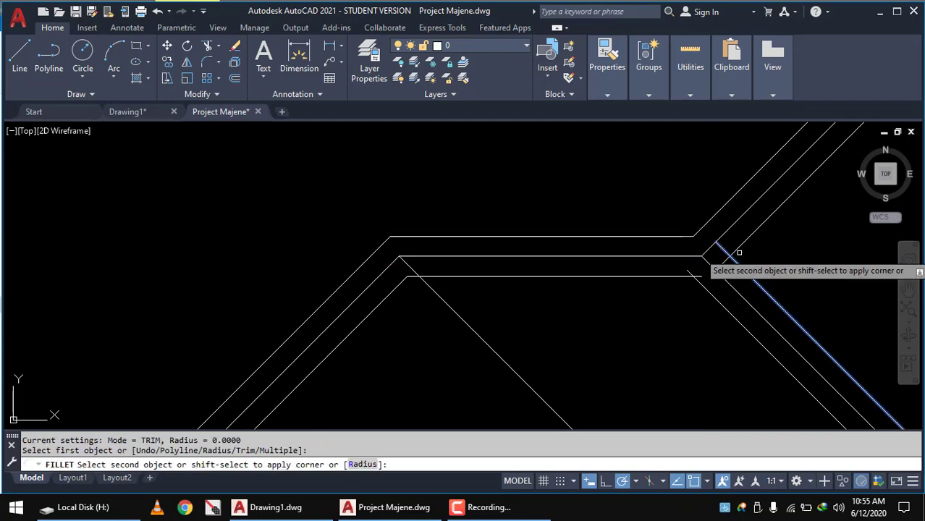
{"action": "left_click", "coordinate": [739, 246]}
{"action": "left_click", "coordinate": [671, 278]}
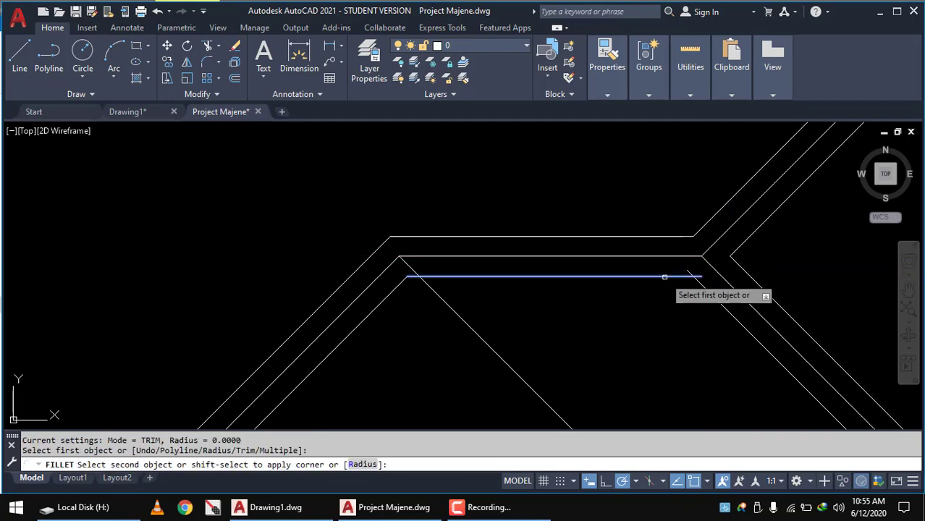
{"action": "left_click", "coordinate": [703, 288]}
{"action": "scroll", "coordinate": [623, 290], "scroll_direction": "down", "scroll_amount": 5}
{"action": "scroll", "coordinate": [657, 292], "scroll_direction": "up", "scroll_amount": 3}
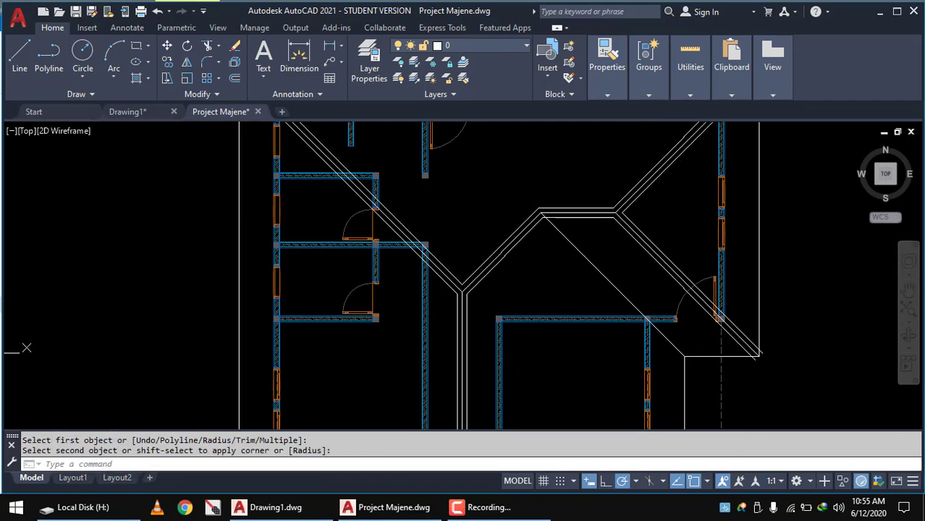
{"action": "scroll", "coordinate": [767, 360], "scroll_direction": "up", "scroll_amount": 3}
{"action": "key", "text": "Escape"}
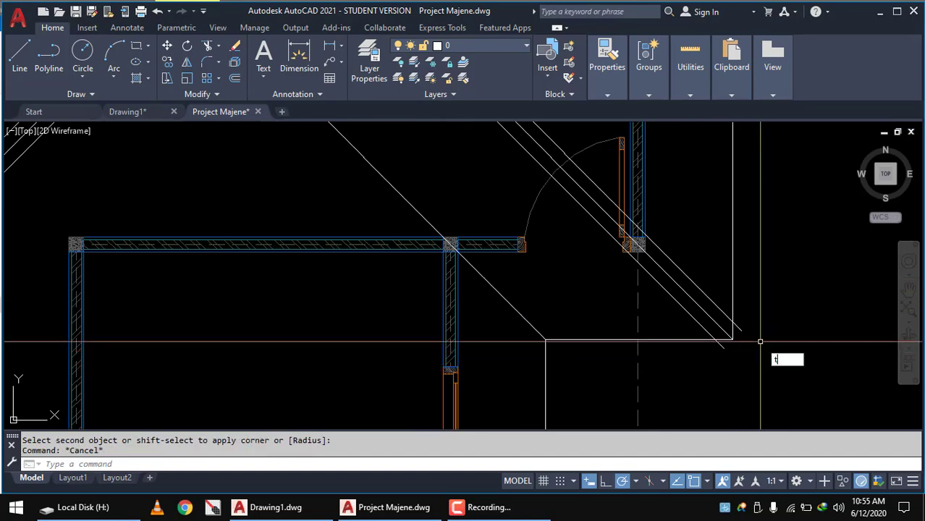
Start TRIM with tr and crossing-select cutting edges at the lower and top-left roof corners
{"action": "type", "text": "tr"}
{"action": "key", "text": "Return"}
{"action": "scroll", "coordinate": [743, 335], "scroll_direction": "up", "scroll_amount": 8}
{"action": "left_click", "coordinate": [724, 301]}
{"action": "left_click", "coordinate": [684, 374]}
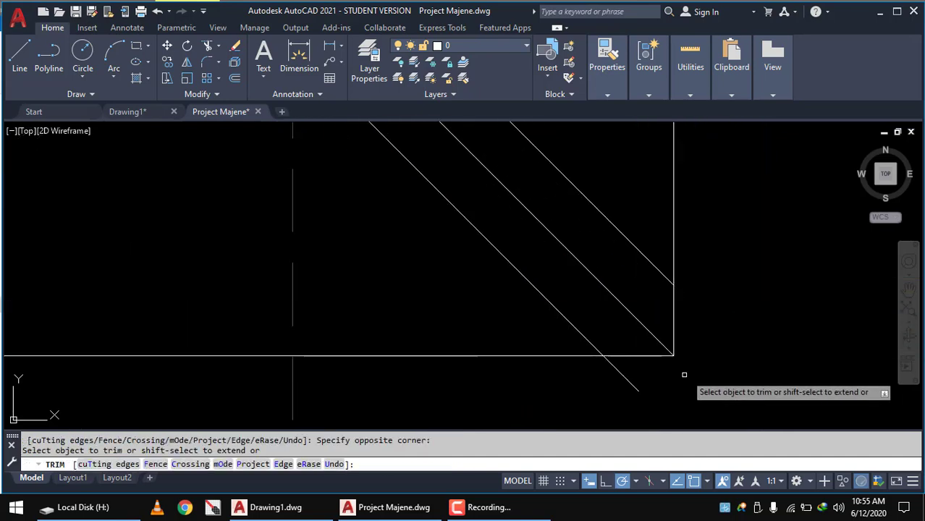
{"action": "scroll", "coordinate": [587, 383], "scroll_direction": "down", "scroll_amount": 3}
{"action": "scroll", "coordinate": [694, 284], "scroll_direction": "down", "scroll_amount": 3}
{"action": "scroll", "coordinate": [699, 210], "scroll_direction": "up", "scroll_amount": 2}
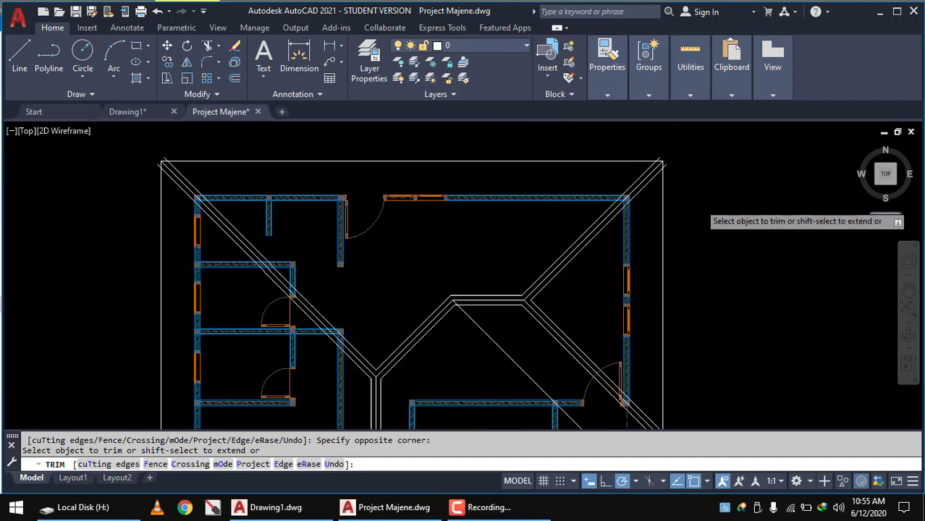
{"action": "scroll", "coordinate": [655, 168], "scroll_direction": "up", "scroll_amount": 3}
{"action": "scroll", "coordinate": [688, 246], "scroll_direction": "up", "scroll_amount": 3}
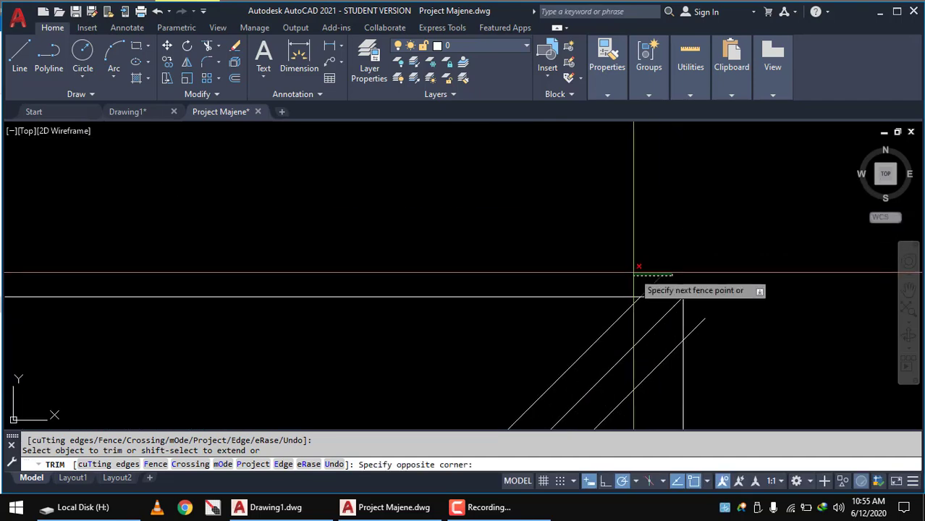
{"action": "scroll", "coordinate": [691, 340], "scroll_direction": "down", "scroll_amount": 3}
{"action": "scroll", "coordinate": [594, 316], "scroll_direction": "down", "scroll_amount": 2}
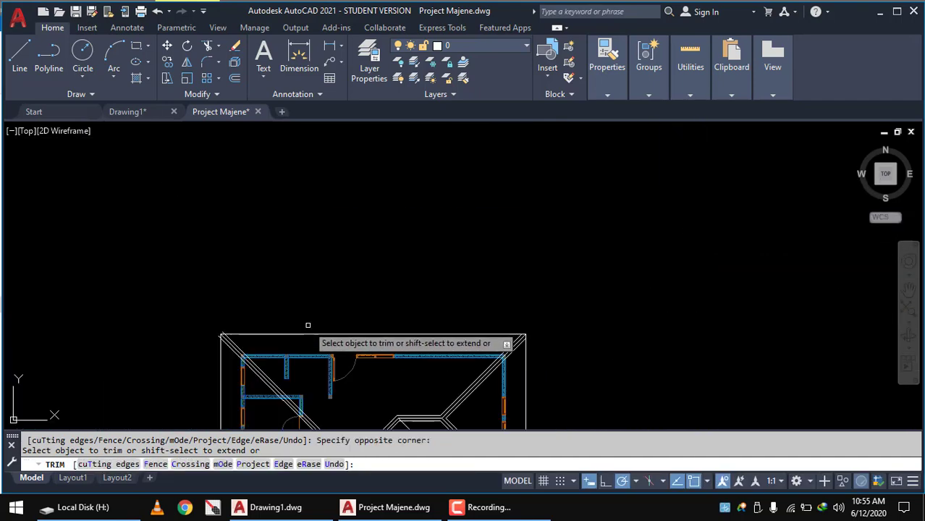
{"action": "middle_click_drag", "start_coordinate": [311, 333], "coordinate": [491, 248]}
{"action": "scroll", "coordinate": [402, 250], "scroll_direction": "up", "scroll_amount": 3}
{"action": "scroll", "coordinate": [403, 186], "scroll_direction": "up", "scroll_amount": 3}
{"action": "left_click", "coordinate": [381, 150]}
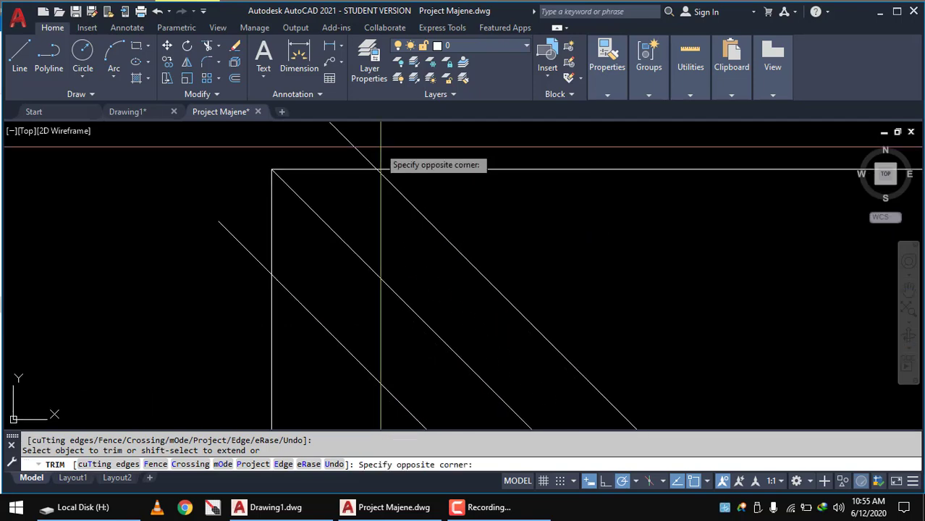
{"action": "left_click", "coordinate": [231, 184]}
{"action": "scroll", "coordinate": [296, 257], "scroll_direction": "down", "scroll_amount": 3}
{"action": "scroll", "coordinate": [416, 337], "scroll_direction": "down", "scroll_amount": 1}
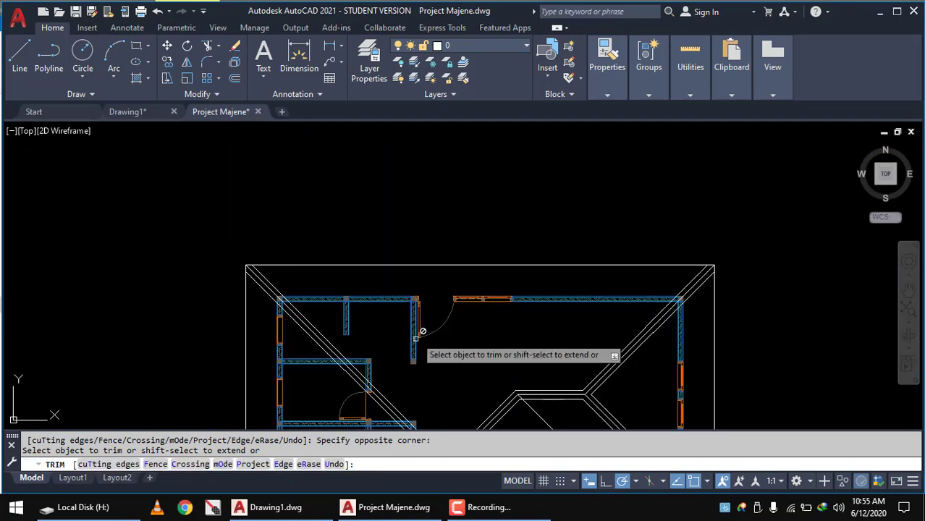
{"action": "middle_click_drag", "start_coordinate": [422, 368], "coordinate": [440, 256]}
{"action": "scroll", "coordinate": [407, 233], "scroll_direction": "down", "scroll_amount": 2}
{"action": "scroll", "coordinate": [458, 221], "scroll_direction": "down", "scroll_amount": 4}
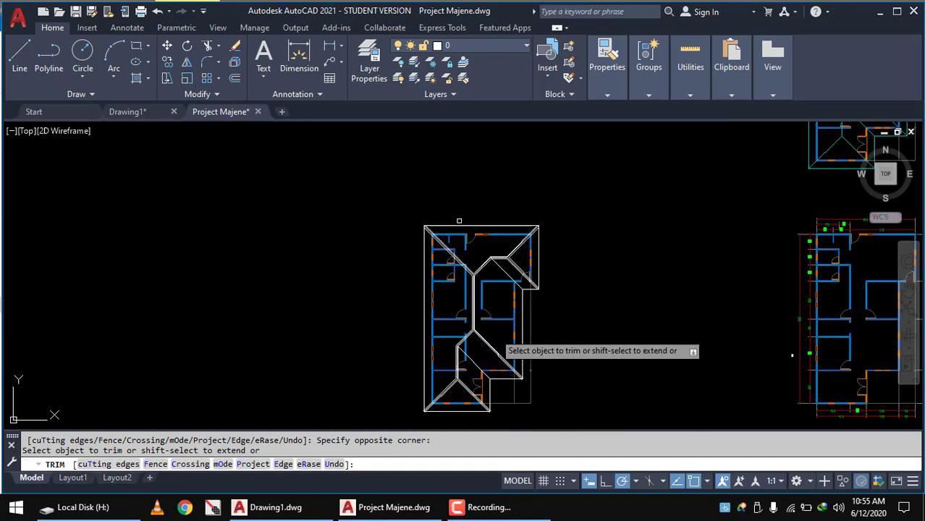
{"action": "scroll", "coordinate": [446, 409], "scroll_direction": "up", "scroll_amount": 2}
{"action": "scroll", "coordinate": [417, 400], "scroll_direction": "up", "scroll_amount": 2}
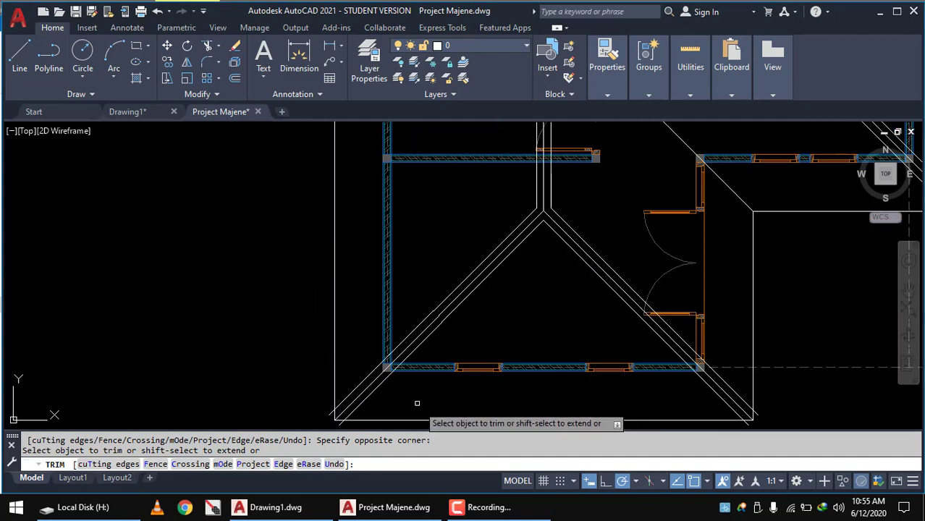
{"action": "scroll", "coordinate": [470, 324], "scroll_direction": "up", "scroll_amount": 2}
{"action": "scroll", "coordinate": [400, 345], "scroll_direction": "up", "scroll_amount": 2}
{"action": "scroll", "coordinate": [400, 345], "scroll_direction": "down", "scroll_amount": 1}
Trim the hip line stubs poking past the roof outline and walls at the corners
{"action": "left_click", "coordinate": [331, 315]}
{"action": "scroll", "coordinate": [319, 311], "scroll_direction": "up", "scroll_amount": 1}
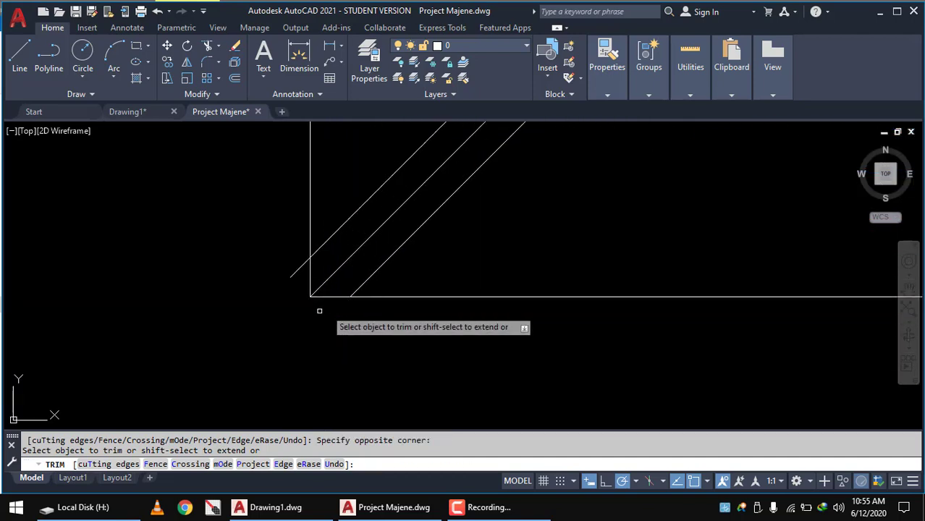
{"action": "scroll", "coordinate": [284, 280], "scroll_direction": "down", "scroll_amount": 1}
{"action": "scroll", "coordinate": [290, 275], "scroll_direction": "down", "scroll_amount": 1}
{"action": "scroll", "coordinate": [470, 318], "scroll_direction": "down", "scroll_amount": 2}
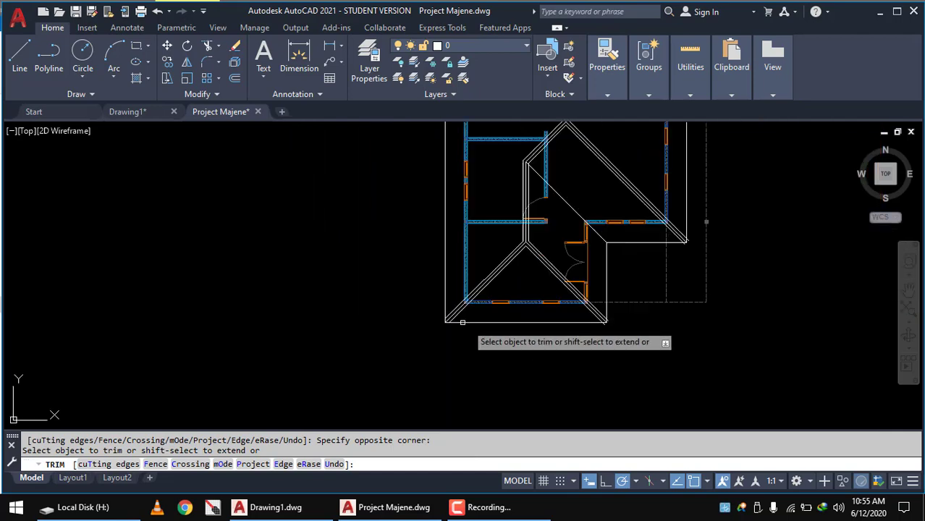
{"action": "scroll", "coordinate": [602, 322], "scroll_direction": "up", "scroll_amount": 1}
{"action": "scroll", "coordinate": [463, 320], "scroll_direction": "up", "scroll_amount": 3}
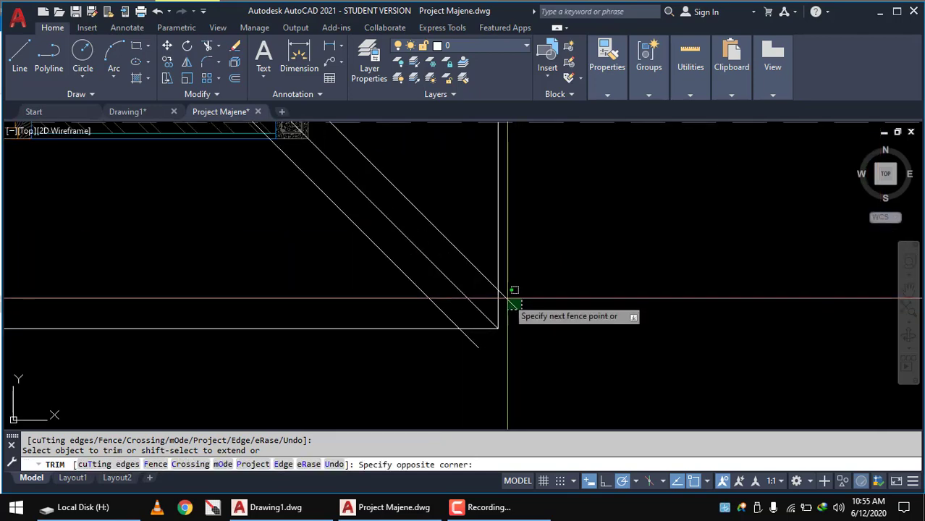
{"action": "left_click_drag", "start_coordinate": [521, 312], "coordinate": [505, 337]}
{"action": "scroll", "coordinate": [499, 348], "scroll_direction": "down", "scroll_amount": 2}
{"action": "scroll", "coordinate": [557, 333], "scroll_direction": "down", "scroll_amount": 1}
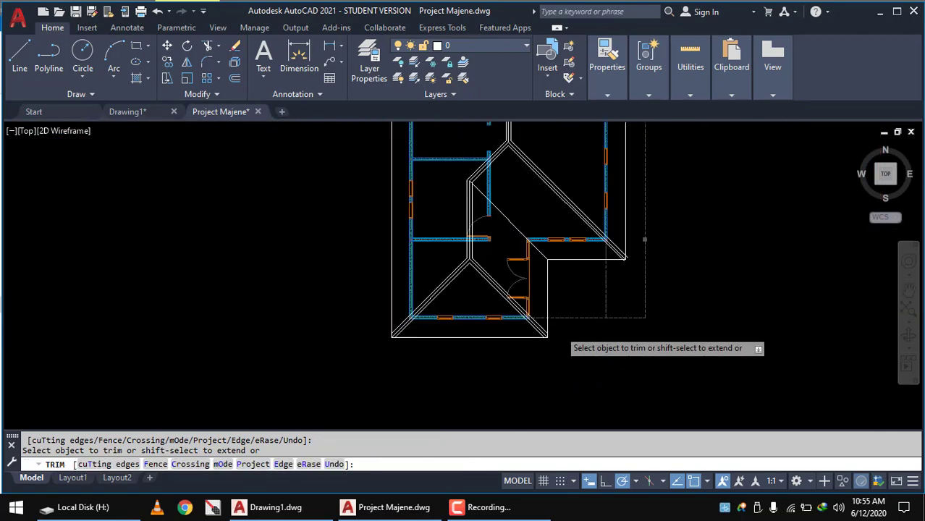
{"action": "scroll", "coordinate": [608, 282], "scroll_direction": "up", "scroll_amount": 2}
{"action": "scroll", "coordinate": [542, 345], "scroll_direction": "up", "scroll_amount": 1}
{"action": "left_click_drag", "start_coordinate": [542, 346], "coordinate": [477, 327]}
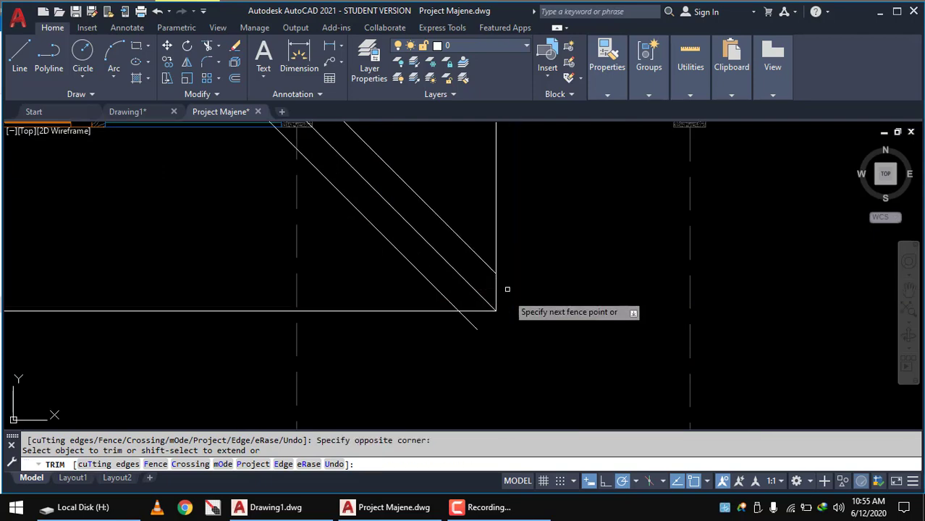
{"action": "scroll", "coordinate": [507, 331], "scroll_direction": "down", "scroll_amount": 3}
{"action": "scroll", "coordinate": [553, 340], "scroll_direction": "down", "scroll_amount": 2}
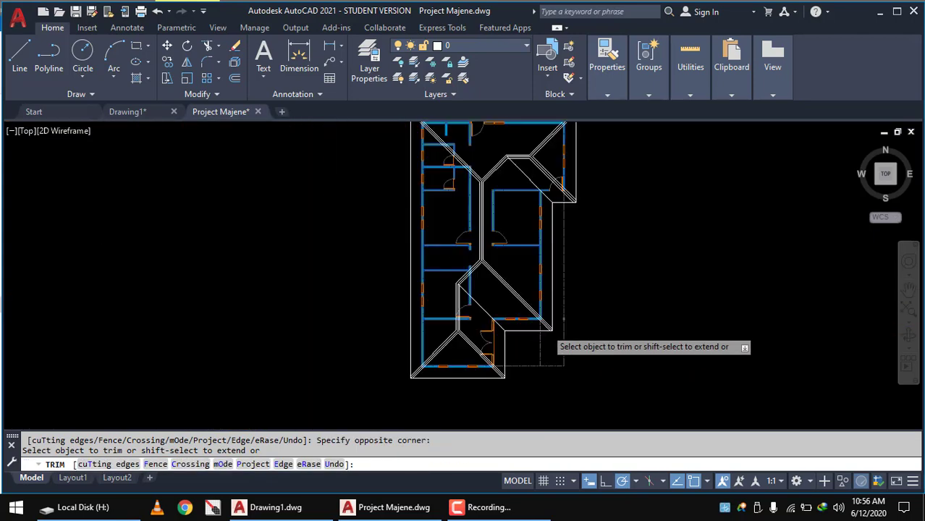
{"action": "mouse_move", "coordinate": [629, 341]}
{"action": "middle_mouse_down"}
{"action": "mouse_move", "coordinate": [620, 357]}
{"action": "mouse_move", "coordinate": [521, 355]}
{"action": "middle_mouse_up"}
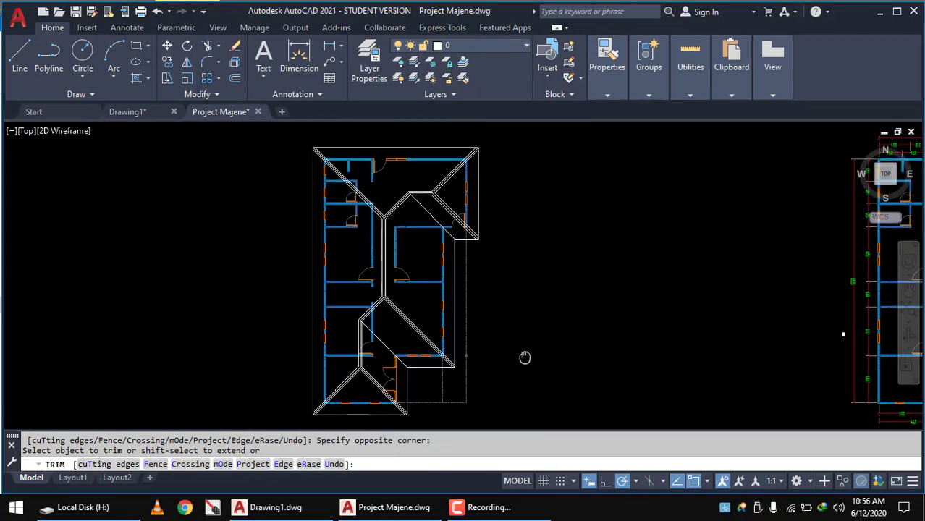
End TRIM and pan to show the finished roof plan beside the floor plan
{"action": "key", "text": "Escape"}
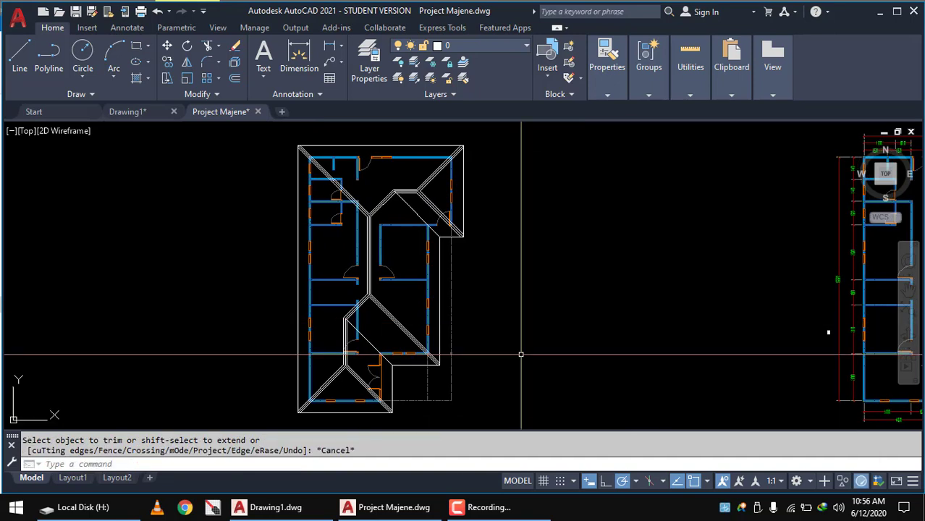
{"action": "middle_click_drag", "start_coordinate": [467, 349], "coordinate": [326, 356]}
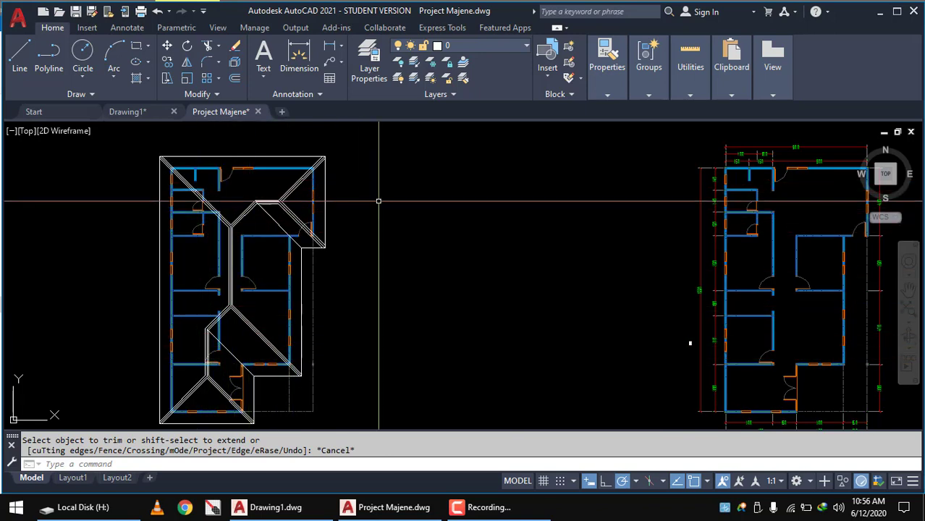
{"action": "scroll", "coordinate": [408, 222], "scroll_direction": "down", "scroll_amount": 2}
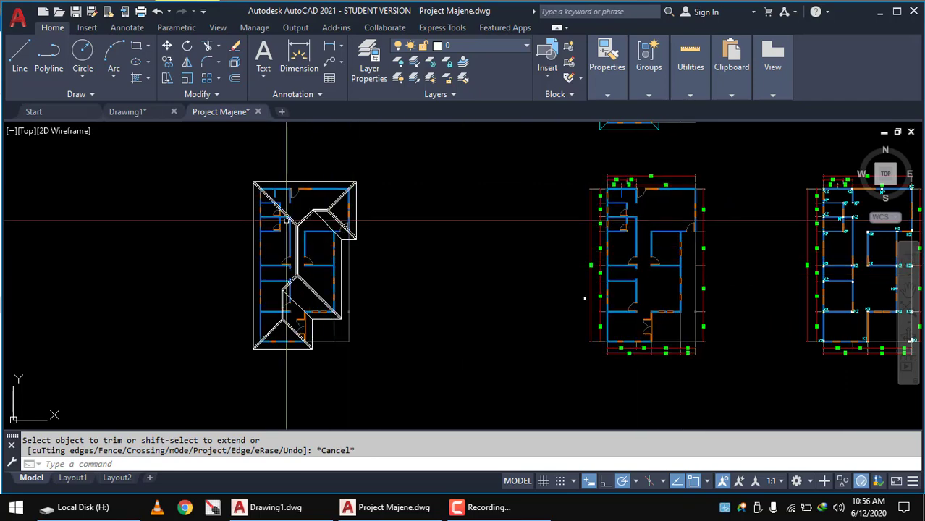
{"action": "scroll", "coordinate": [585, 297], "scroll_direction": "up", "scroll_amount": 2}
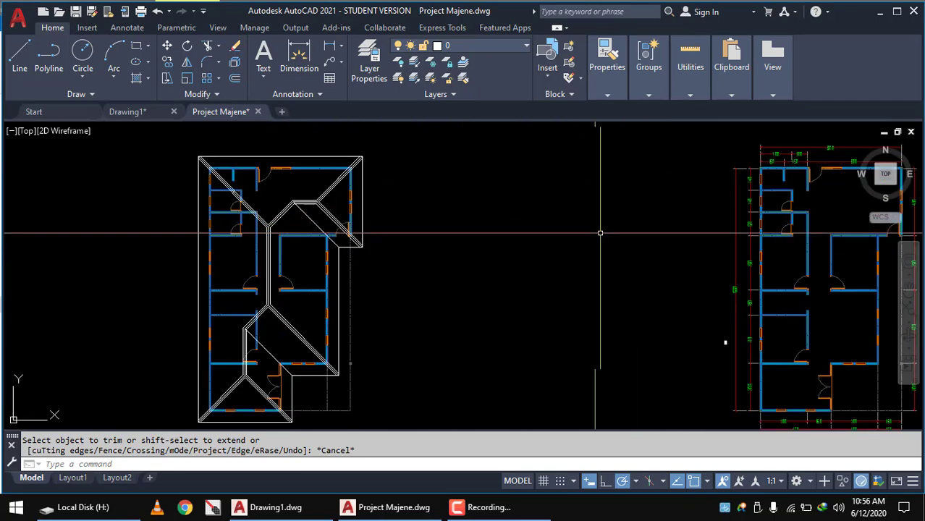
{"action": "mouse_move", "coordinate": [487, 242]}
{"action": "middle_mouse_down"}
{"action": "mouse_move", "coordinate": [161, 243]}
{"action": "mouse_move", "coordinate": [156, 225]}
{"action": "middle_mouse_up"}
{"action": "scroll", "coordinate": [693, 352], "scroll_direction": "up", "scroll_amount": 3}
{"action": "scroll", "coordinate": [693, 352], "scroll_direction": "up", "scroll_amount": 1}
{"action": "scroll", "coordinate": [694, 353], "scroll_direction": "up", "scroll_amount": 1}
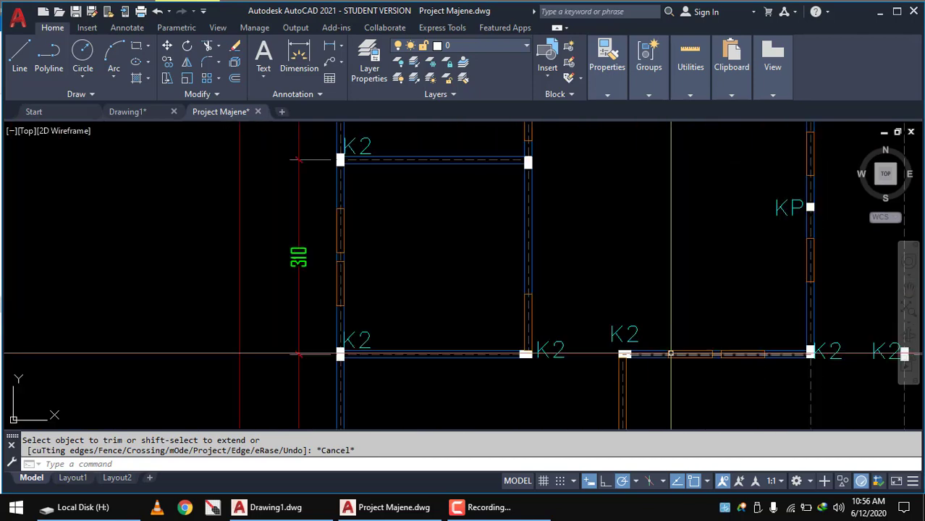
{"action": "scroll", "coordinate": [656, 386], "scroll_direction": "down", "scroll_amount": 3}
{"action": "scroll", "coordinate": [657, 386], "scroll_direction": "down", "scroll_amount": 3}
{"action": "scroll", "coordinate": [810, 318], "scroll_direction": "down", "scroll_amount": 2}
{"action": "scroll", "coordinate": [644, 304], "scroll_direction": "up", "scroll_amount": 4}
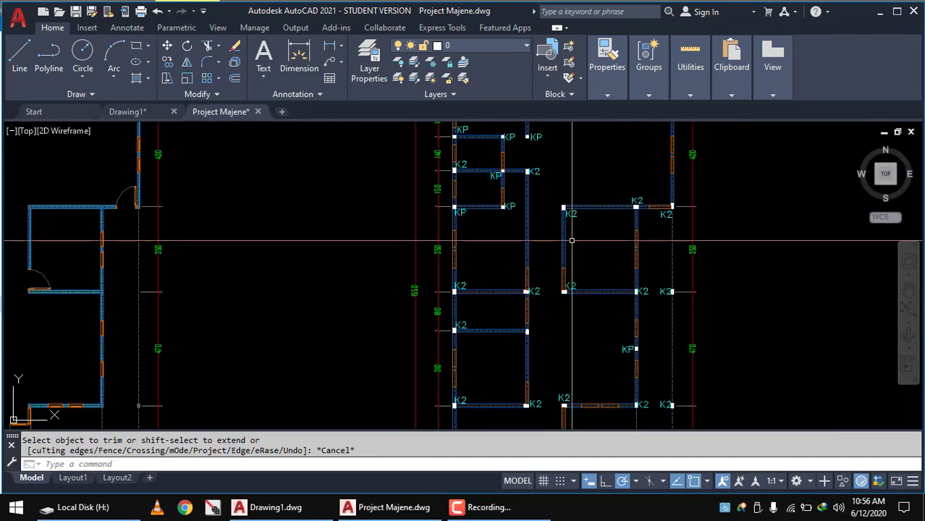
{"action": "scroll", "coordinate": [579, 254], "scroll_direction": "up", "scroll_amount": 1}
{"action": "scroll", "coordinate": [533, 232], "scroll_direction": "down", "scroll_amount": 1}
{"action": "middle_click_drag", "start_coordinate": [533, 232], "coordinate": [244, 237]}
{"action": "middle_click_drag", "start_coordinate": [589, 264], "coordinate": [299, 264]}
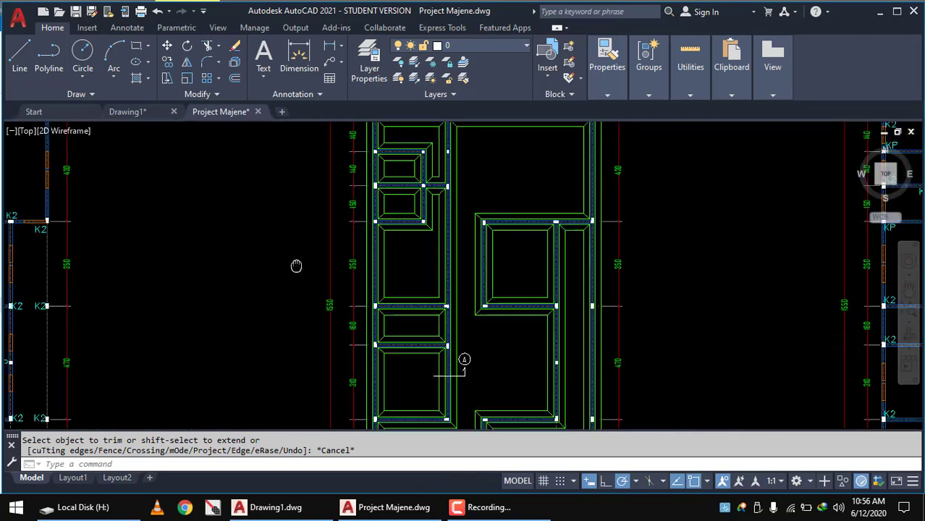
{"action": "scroll", "coordinate": [644, 295], "scroll_direction": "down", "scroll_amount": 3}
{"action": "scroll", "coordinate": [644, 295], "scroll_direction": "down", "scroll_amount": 1}
{"action": "scroll", "coordinate": [524, 324], "scroll_direction": "up", "scroll_amount": 3}
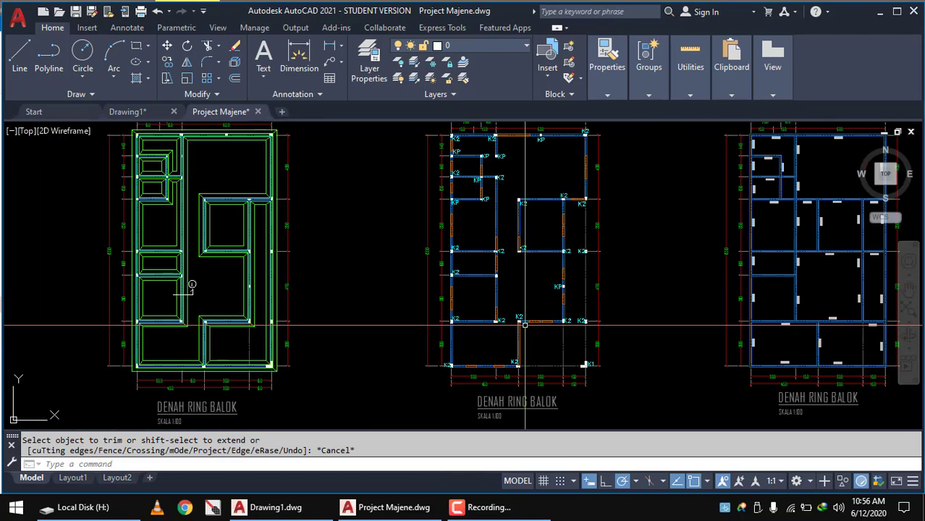
{"action": "scroll", "coordinate": [532, 336], "scroll_direction": "up", "scroll_amount": 2}
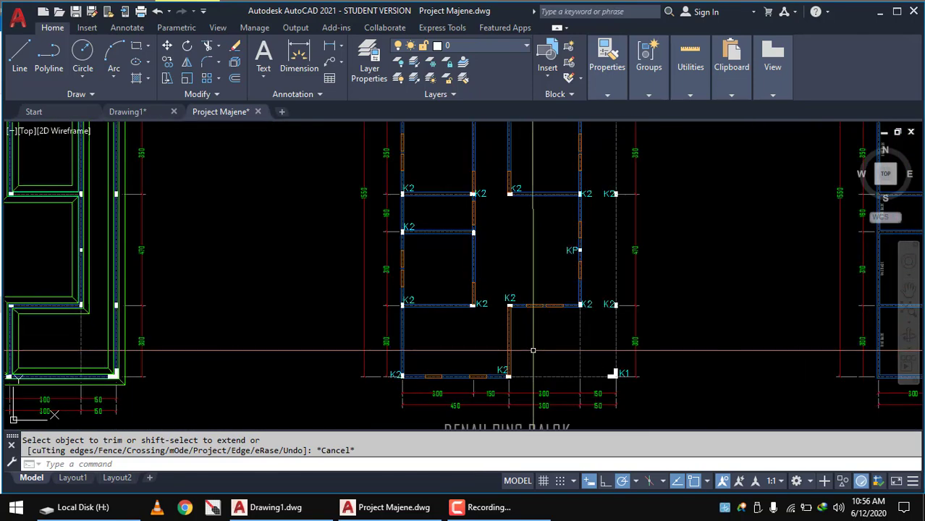
{"action": "mouse_move", "coordinate": [533, 350]}
{"action": "middle_mouse_down"}
{"action": "mouse_move", "coordinate": [274, 300]}
{"action": "mouse_move", "coordinate": [382, 300]}
{"action": "middle_mouse_up"}
{"action": "scroll", "coordinate": [407, 335], "scroll_direction": "down", "scroll_amount": 4}
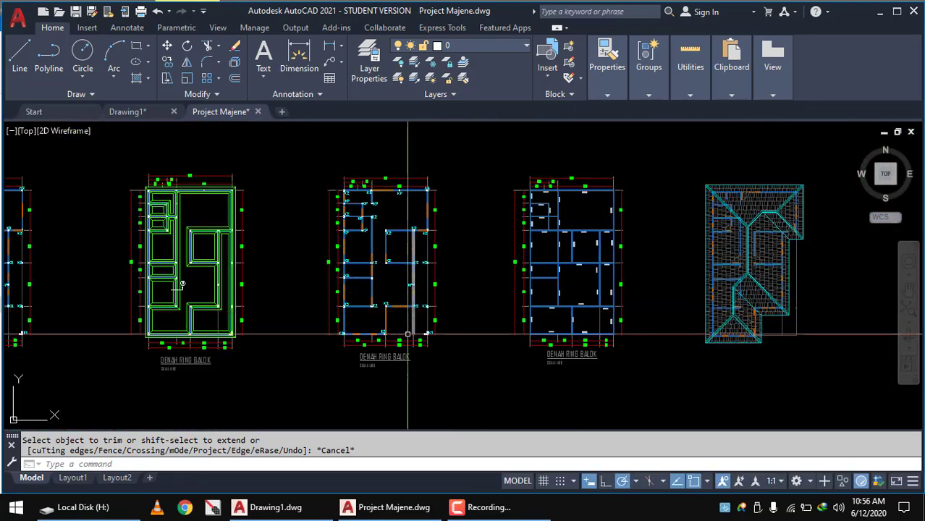
{"action": "scroll", "coordinate": [420, 297], "scroll_direction": "up", "scroll_amount": 2}
{"action": "scroll", "coordinate": [668, 298], "scroll_direction": "up", "scroll_amount": 2}
{"action": "scroll", "coordinate": [555, 331], "scroll_direction": "up", "scroll_amount": 2}
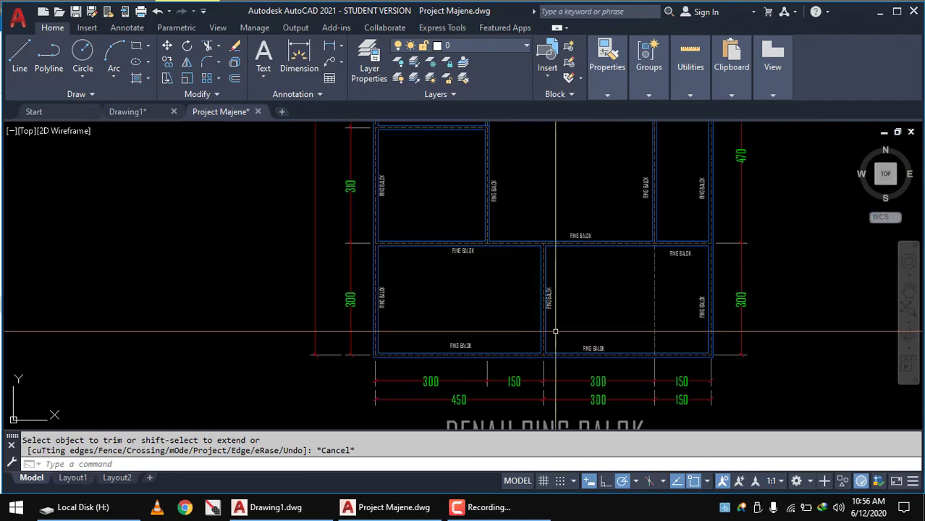
{"action": "scroll", "coordinate": [571, 320], "scroll_direction": "down", "scroll_amount": 5}
{"action": "scroll", "coordinate": [743, 295], "scroll_direction": "up", "scroll_amount": 2}
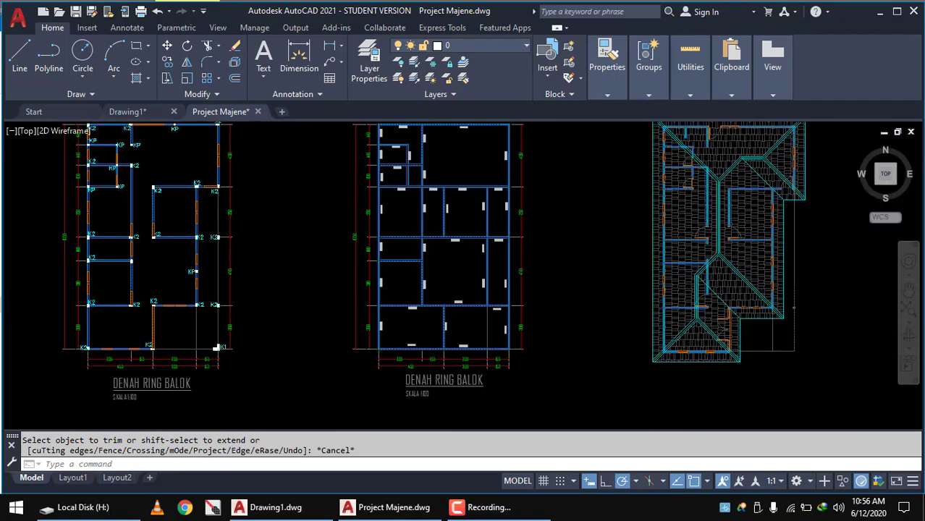
{"action": "scroll", "coordinate": [723, 293], "scroll_direction": "up", "scroll_amount": 3}
{"action": "scroll", "coordinate": [687, 292], "scroll_direction": "down", "scroll_amount": 1}
{"action": "scroll", "coordinate": [655, 292], "scroll_direction": "down", "scroll_amount": 3}
{"action": "scroll", "coordinate": [655, 292], "scroll_direction": "up", "scroll_amount": 2}
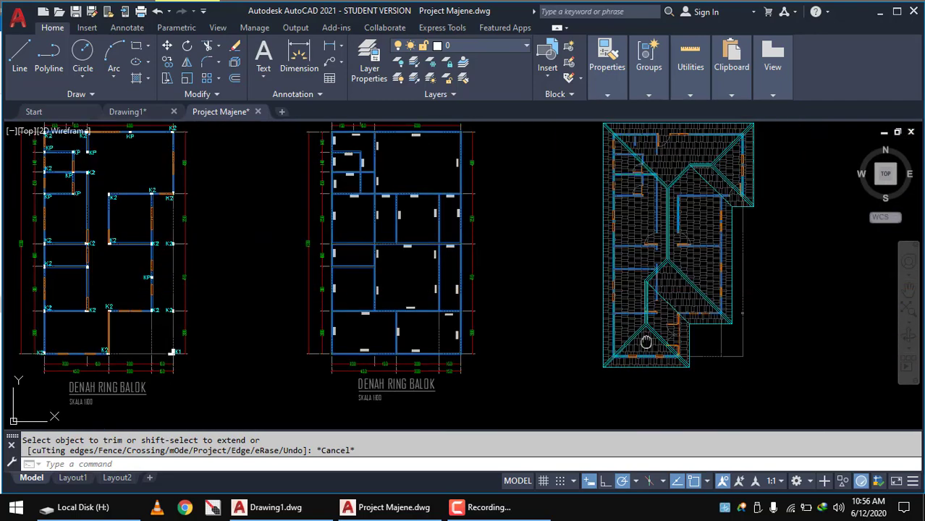
{"action": "scroll", "coordinate": [637, 288], "scroll_direction": "up", "scroll_amount": 2}
{"action": "scroll", "coordinate": [610, 283], "scroll_direction": "up", "scroll_amount": 3}
{"action": "scroll", "coordinate": [610, 283], "scroll_direction": "down", "scroll_amount": 1}
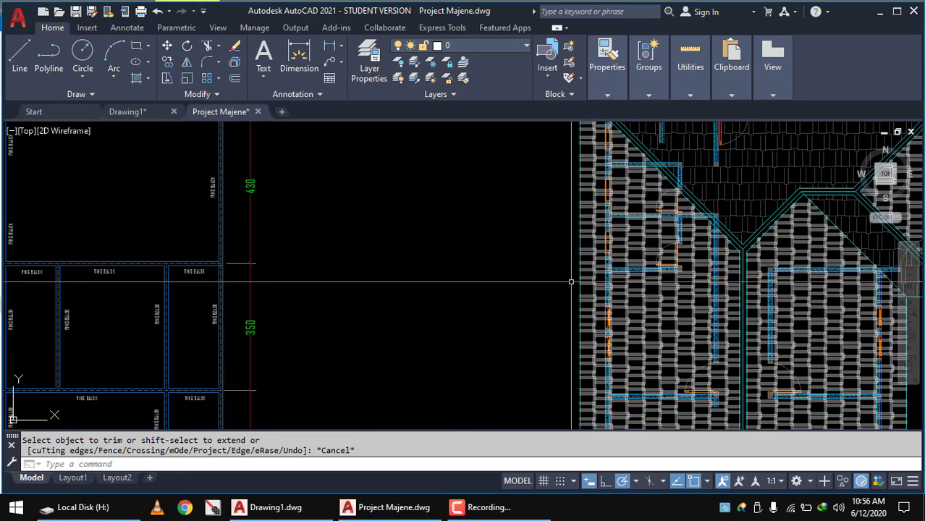
{"action": "scroll", "coordinate": [572, 280], "scroll_direction": "down", "scroll_amount": 2}
{"action": "scroll", "coordinate": [541, 335], "scroll_direction": "down", "scroll_amount": 3}
{"action": "scroll", "coordinate": [289, 348], "scroll_direction": "down", "scroll_amount": 1}
{"action": "scroll", "coordinate": [69, 365], "scroll_direction": "down", "scroll_amount": 3}
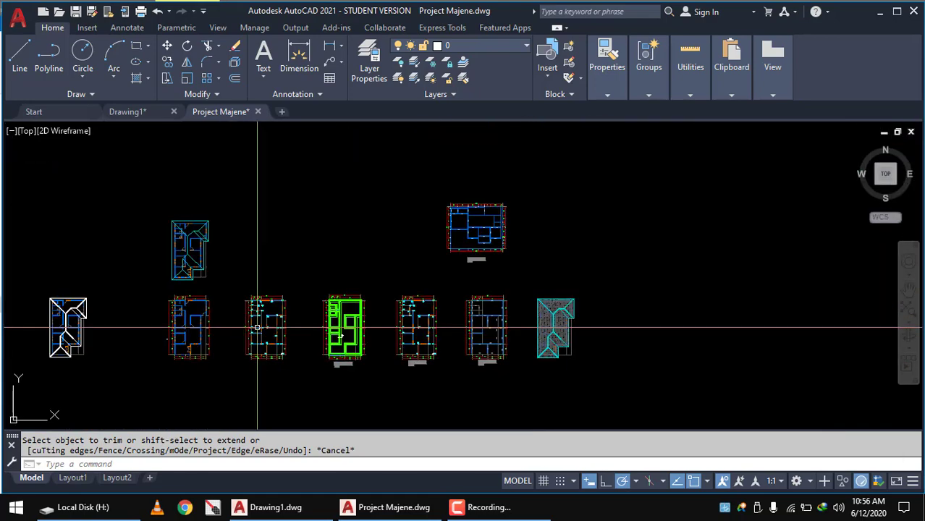
{"action": "middle_click_drag", "start_coordinate": [359, 260], "coordinate": [652, 210]}
{"action": "scroll", "coordinate": [377, 301], "scroll_direction": "up", "scroll_amount": 1}
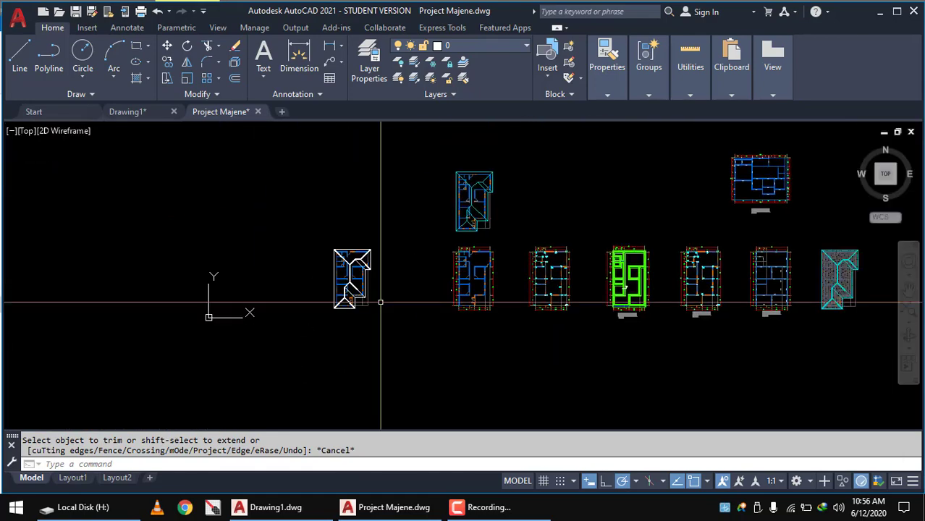
{"action": "scroll", "coordinate": [372, 301], "scroll_direction": "up", "scroll_amount": 1}
{"action": "scroll", "coordinate": [367, 301], "scroll_direction": "up", "scroll_amount": 3}
{"action": "scroll", "coordinate": [341, 248], "scroll_direction": "up", "scroll_amount": 3}
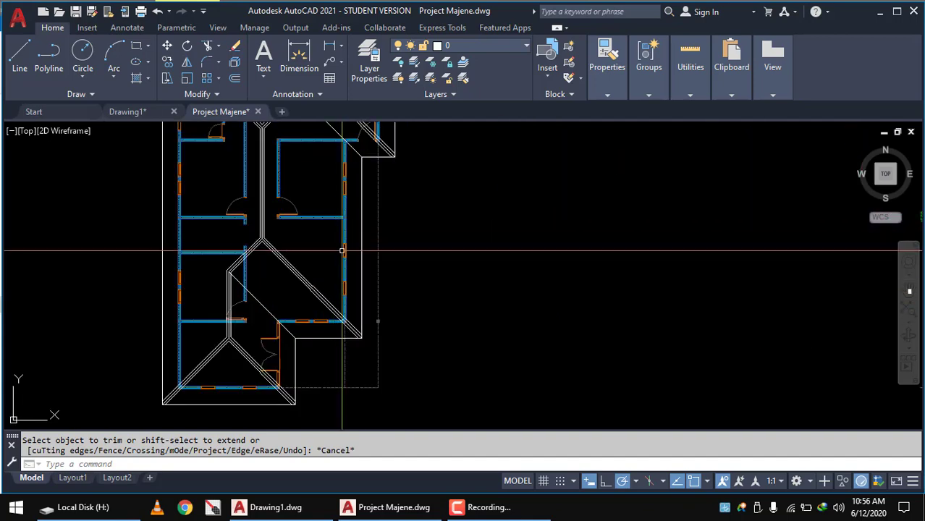
{"action": "middle_click_drag", "start_coordinate": [342, 248], "coordinate": [389, 292]}
{"action": "scroll", "coordinate": [389, 292], "scroll_direction": "down", "scroll_amount": 2}
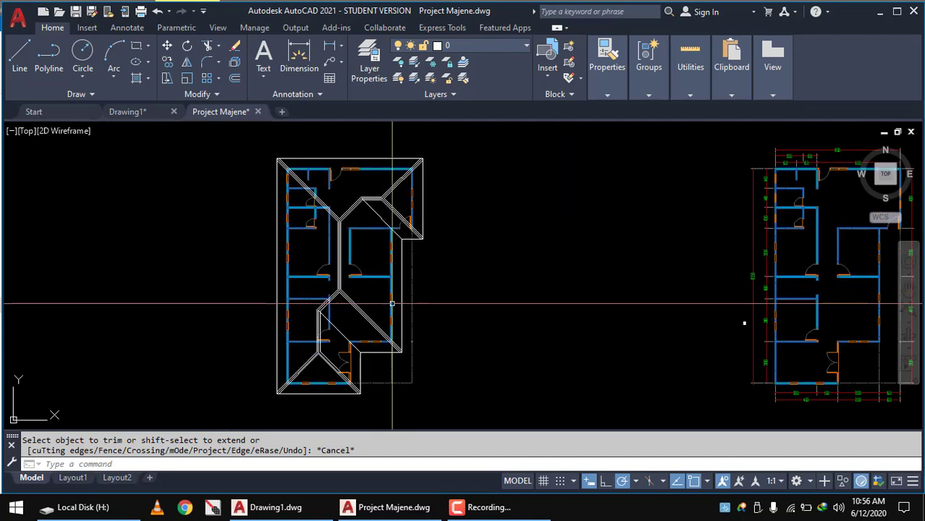
Pan over the roof and floor plans and start a selection window right of the roof's lower part
{"action": "middle_click_drag", "start_coordinate": [492, 318], "coordinate": [501, 325]}
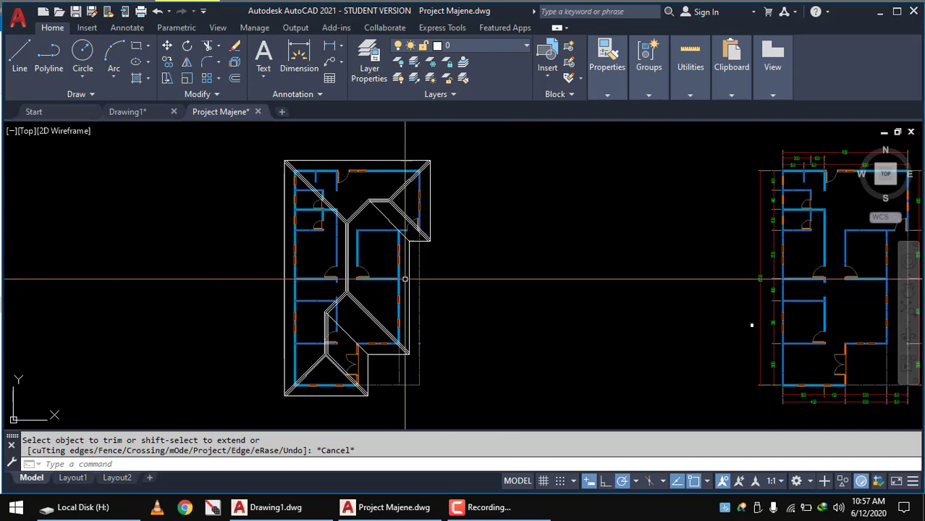
{"action": "middle_click_drag", "start_coordinate": [348, 317], "coordinate": [288, 331]}
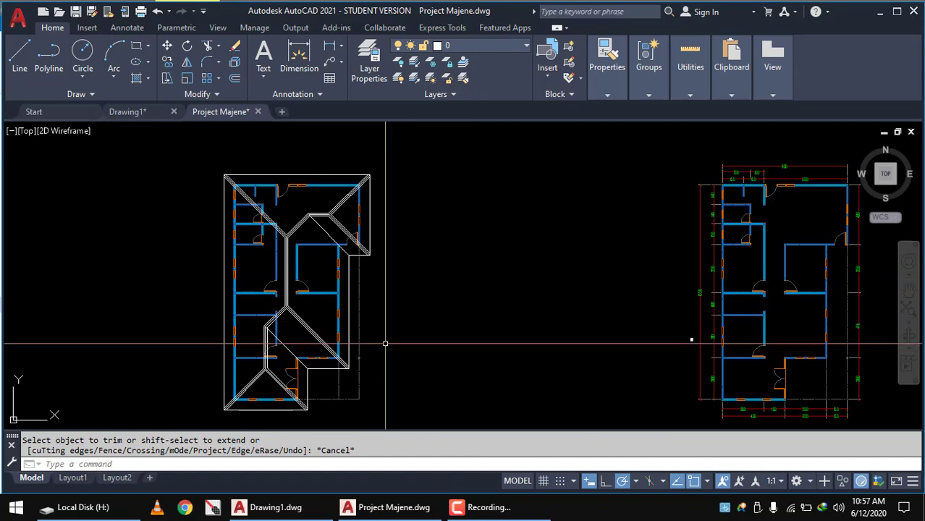
{"action": "left_click", "coordinate": [385, 344]}
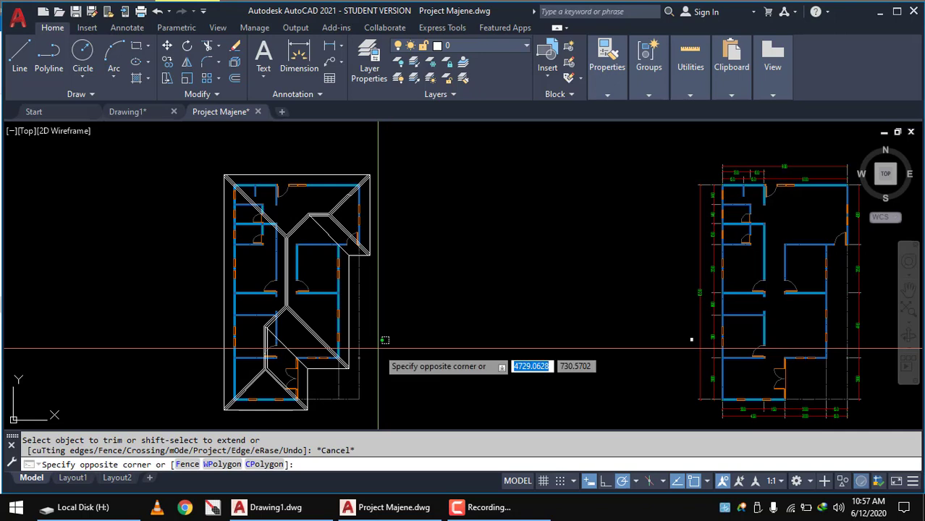